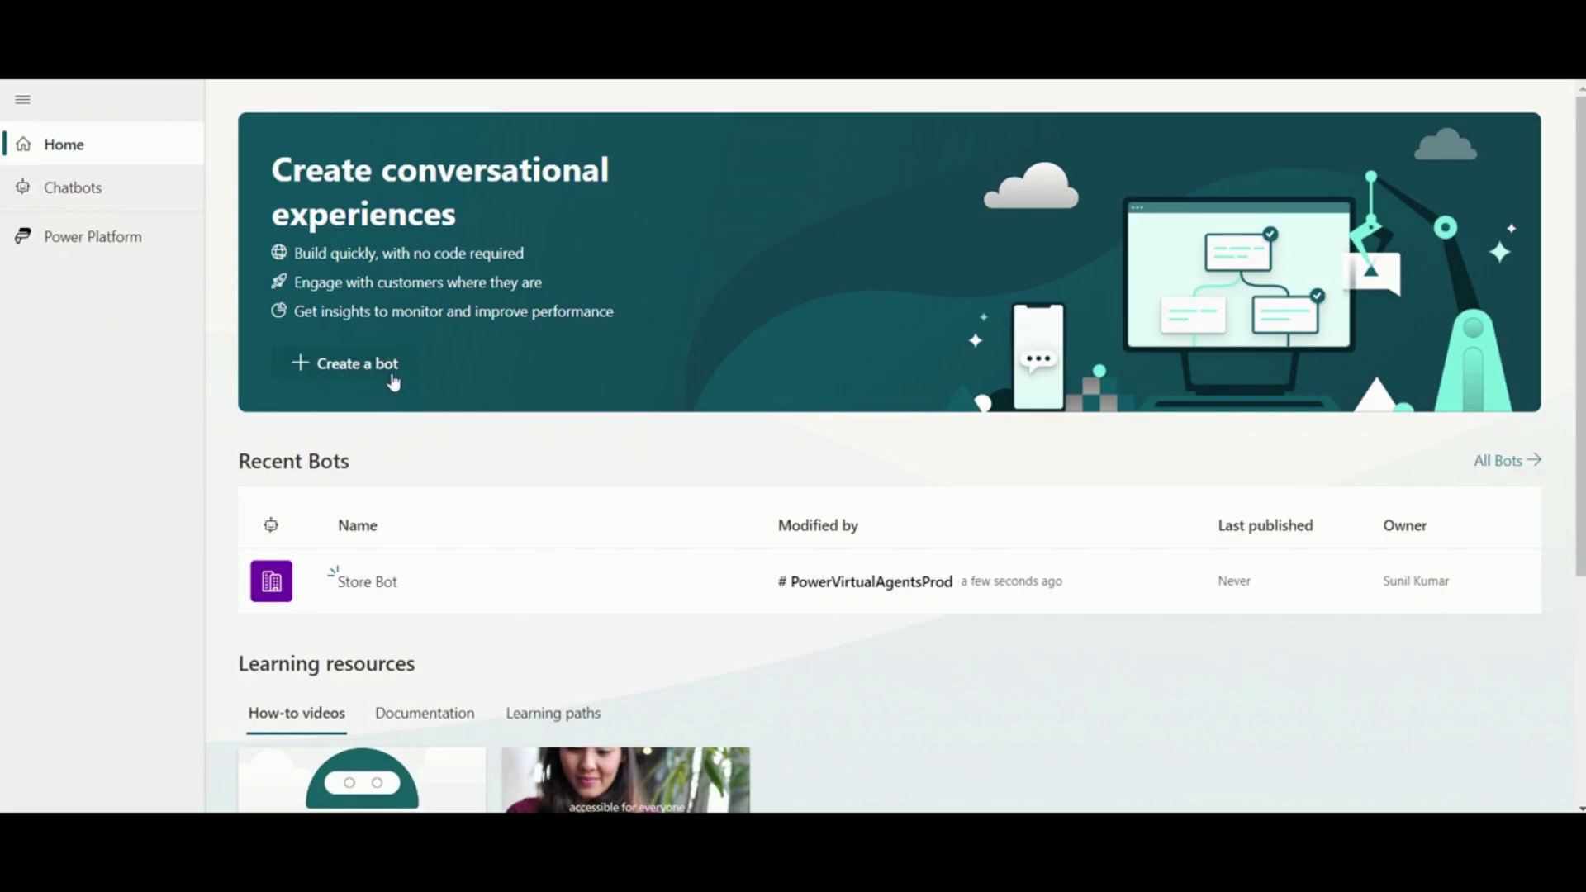
# Examine the home page's recent bots and learning resources, including the documentation and learning paths
pyautogui.scroll(-1, 710, 479)
pyautogui.scroll(-3, 715, 486)
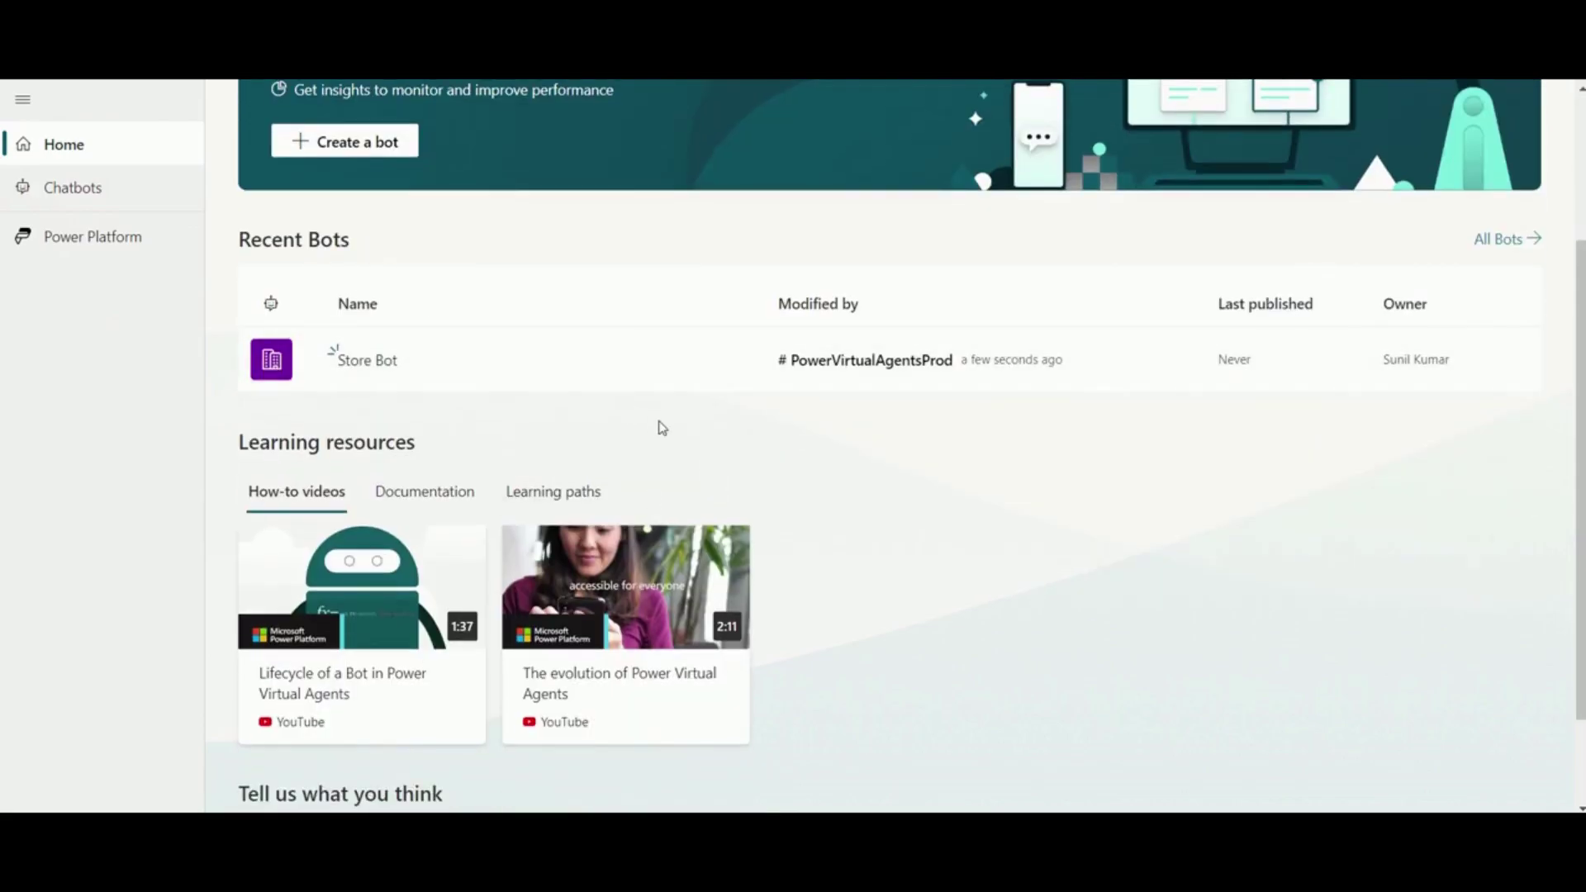
pyautogui.scroll(-2, 726, 437)
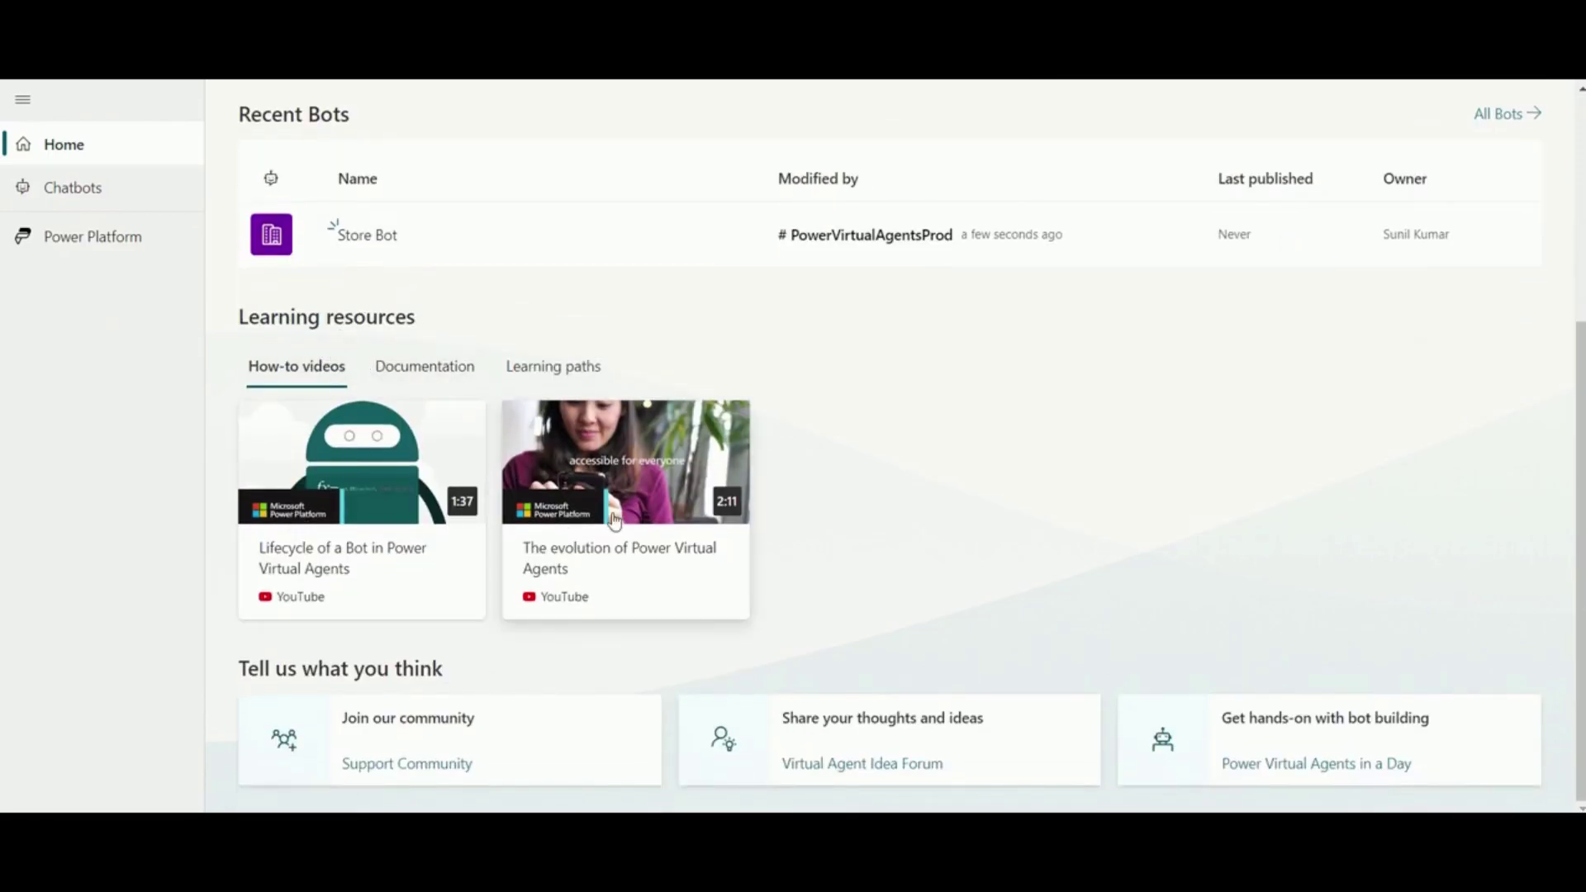
pyautogui.click(435, 372)
pyautogui.click(561, 390)
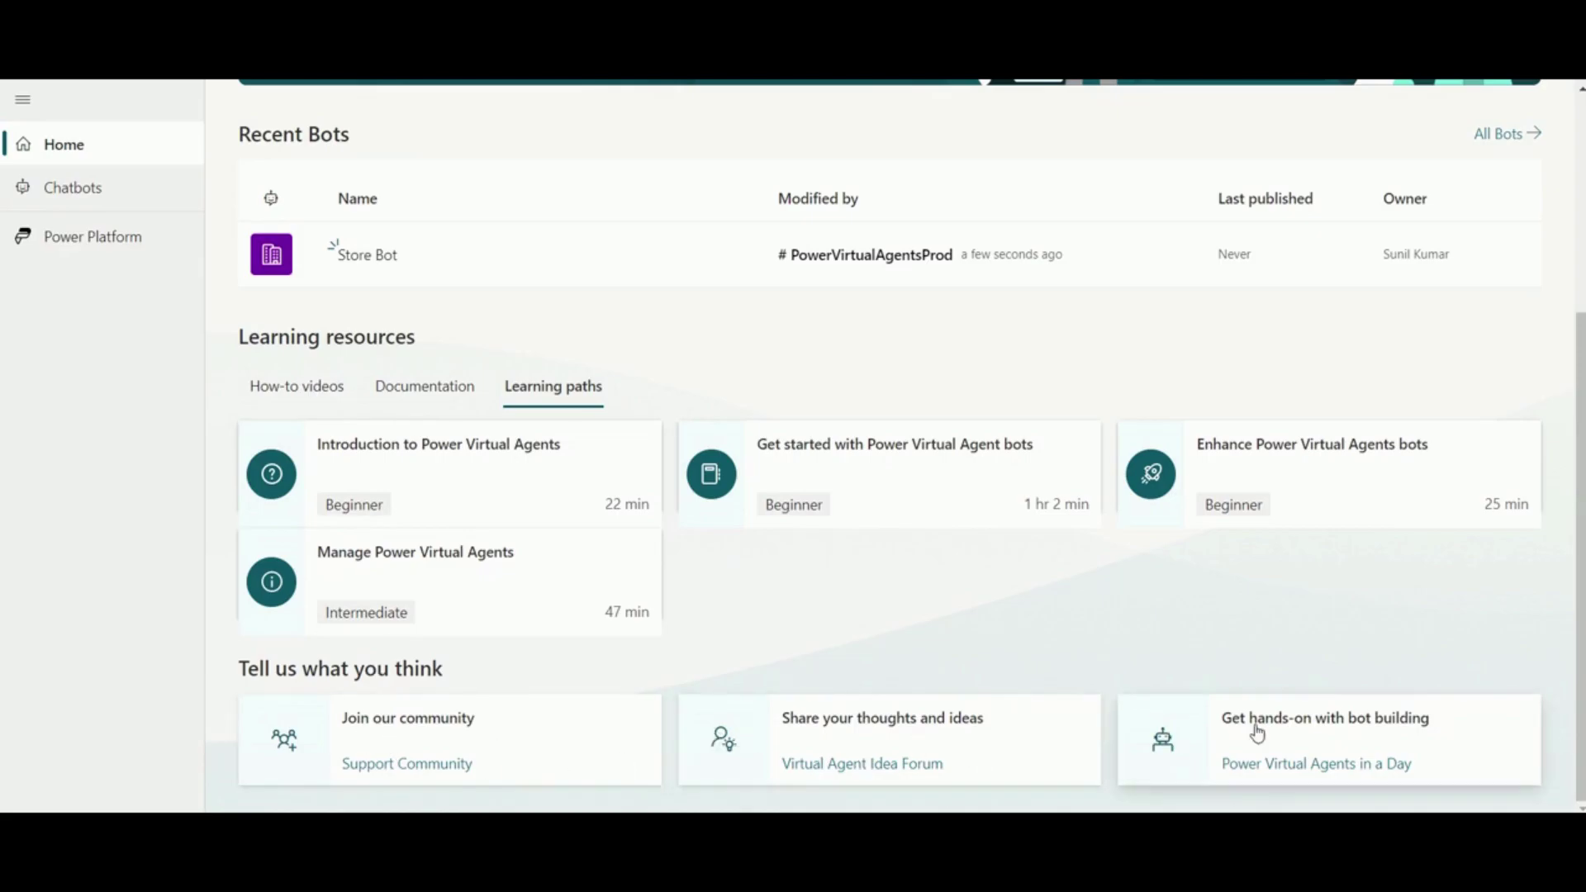
pyautogui.scroll(4, 521, 591)
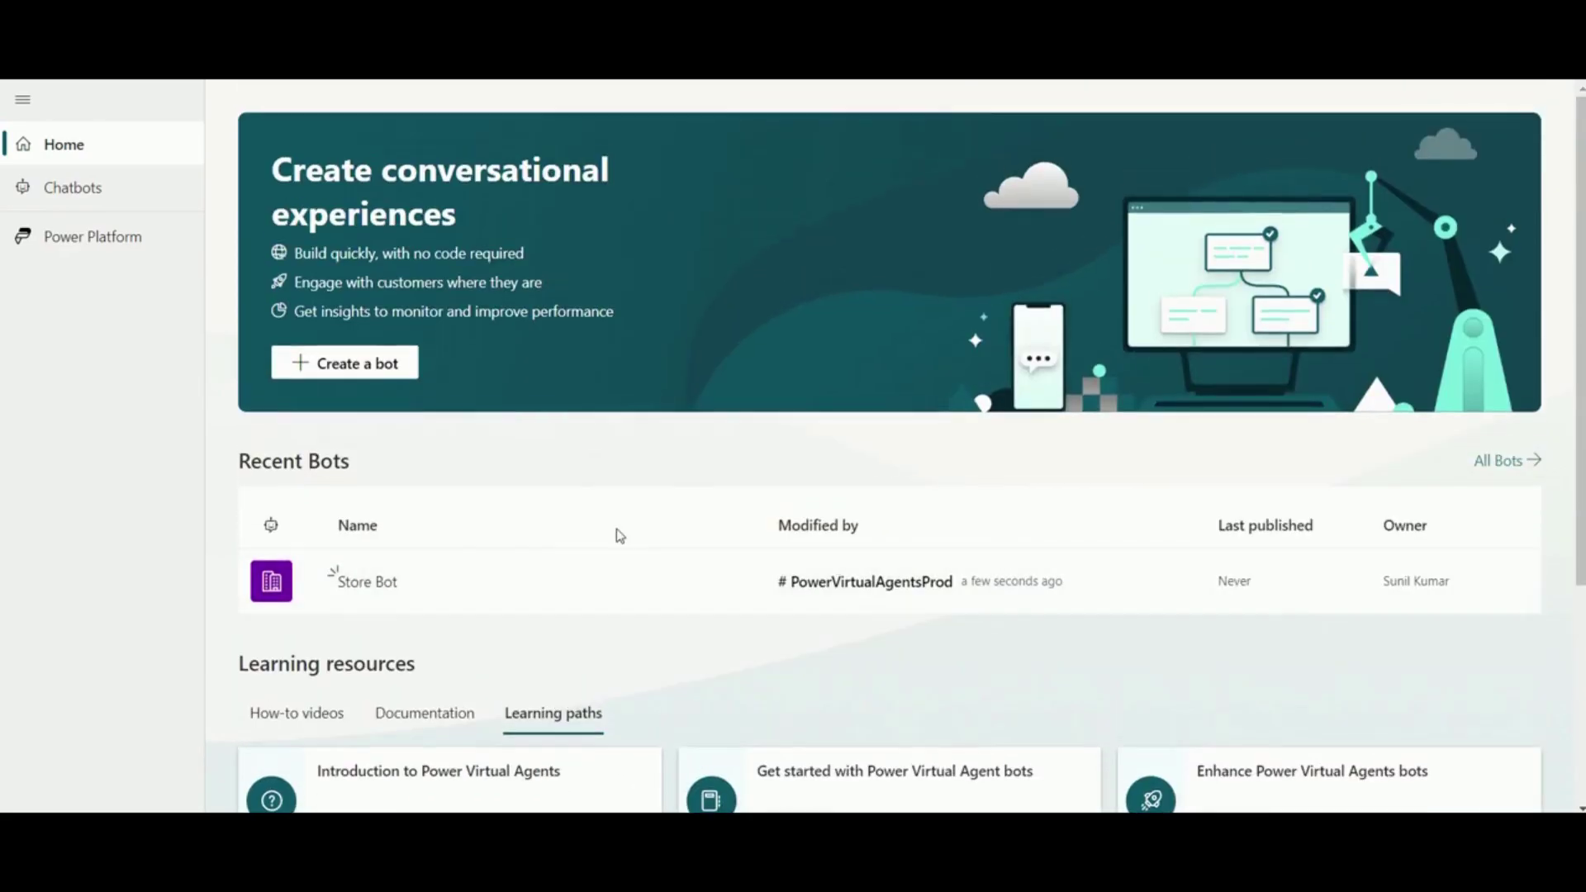
# Start a new chatbot from the chatbots list and name it "Ferarri Store Info"
pyautogui.click(88, 202)
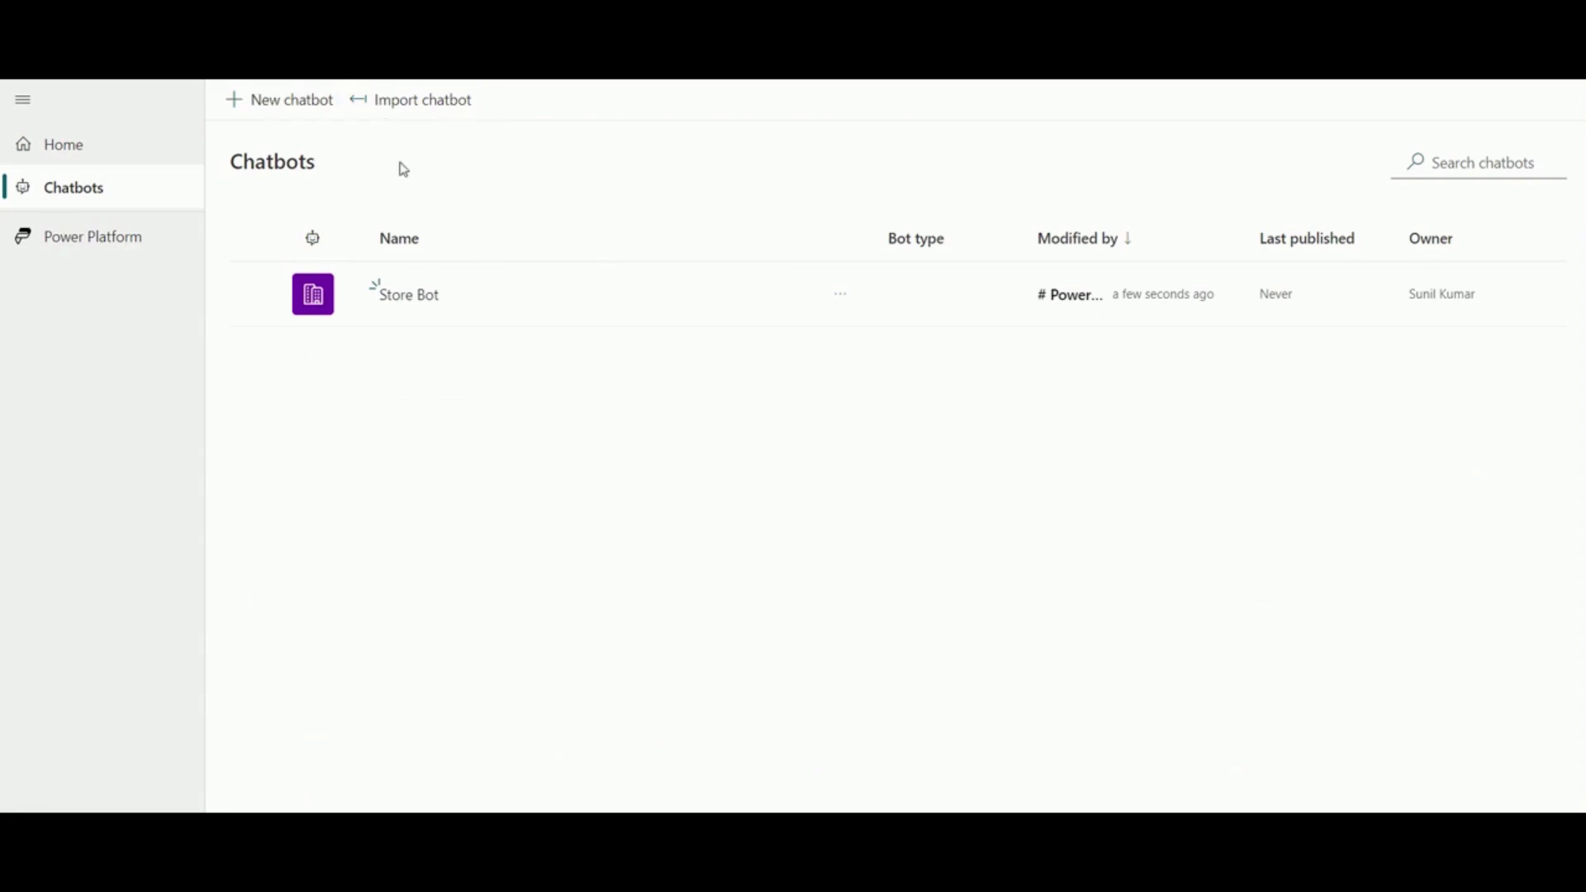
pyautogui.click(283, 102)
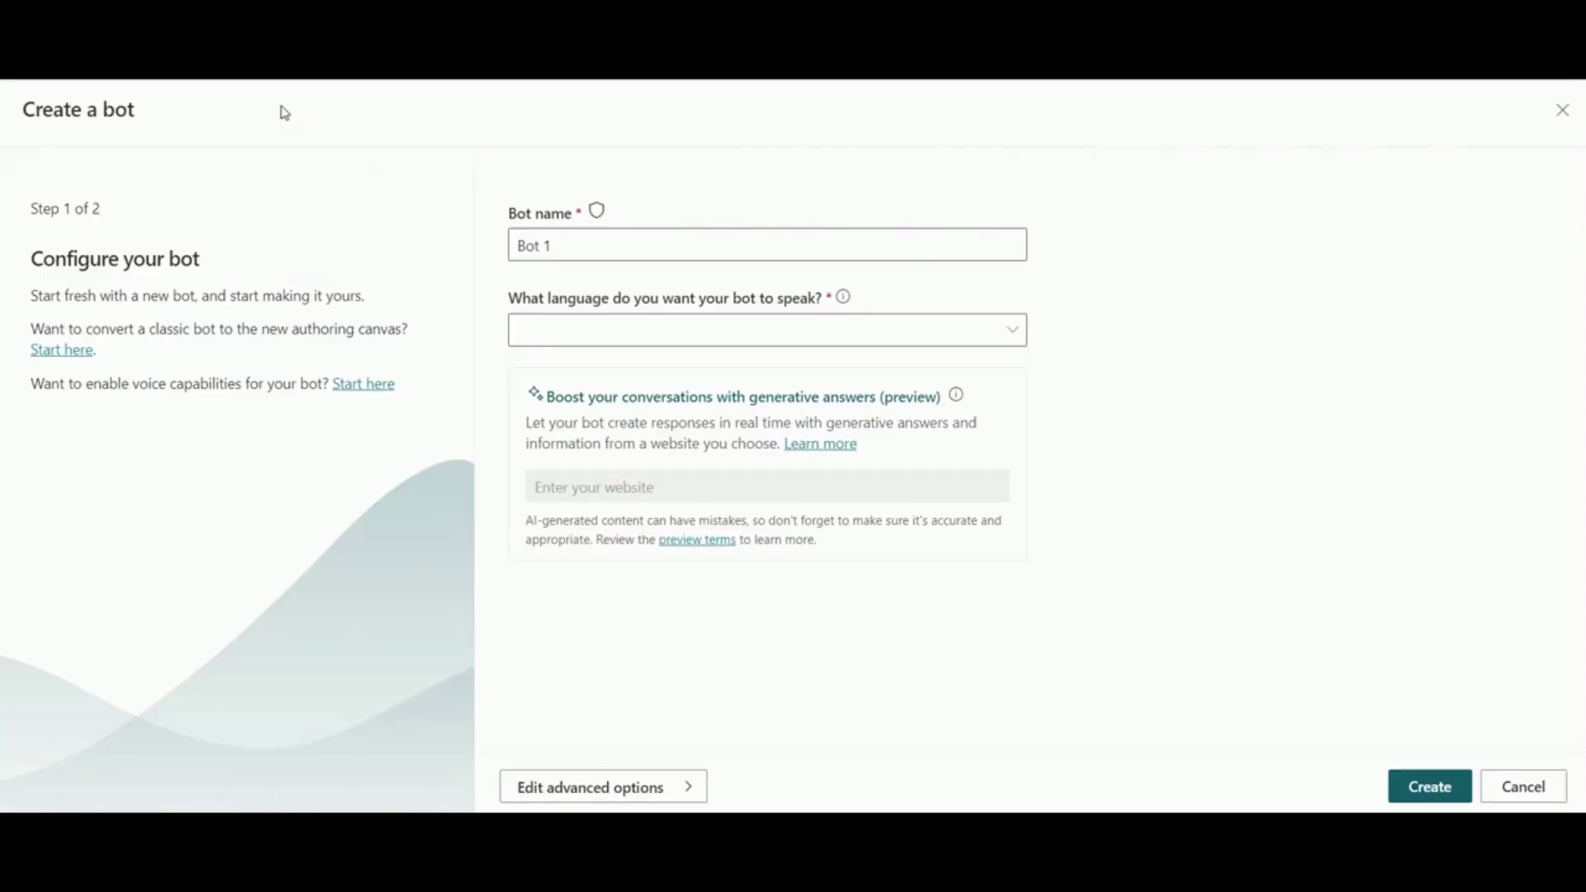
pyautogui.click(571, 247)
pyautogui.press('BackSpace')
pyautogui.press('BackSpace')
pyautogui.press('BackSpace')
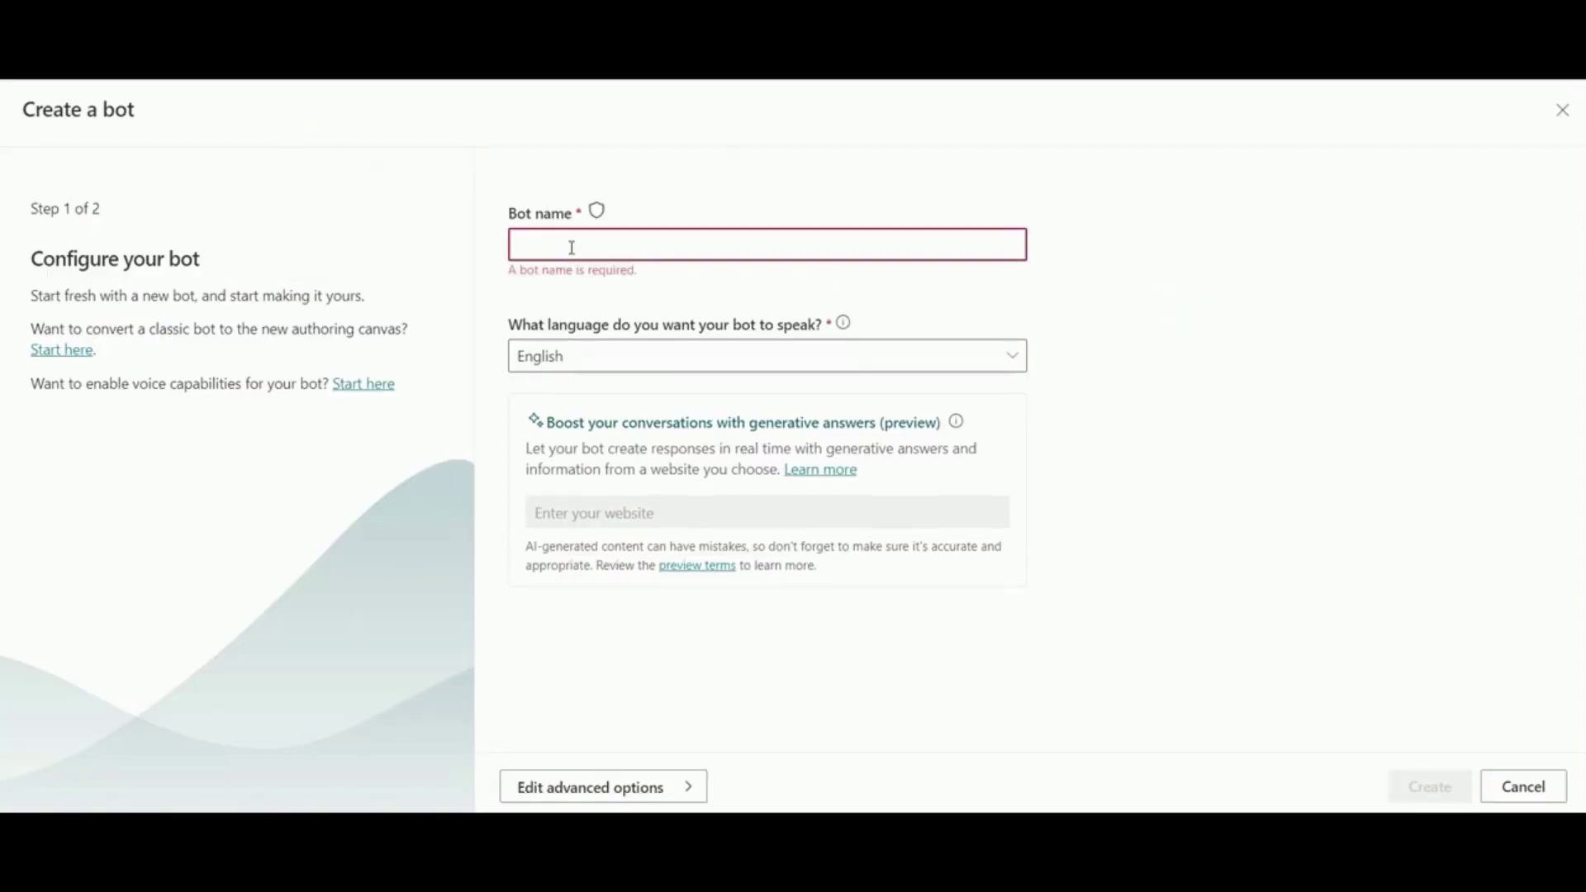
pyautogui.write('Fe')
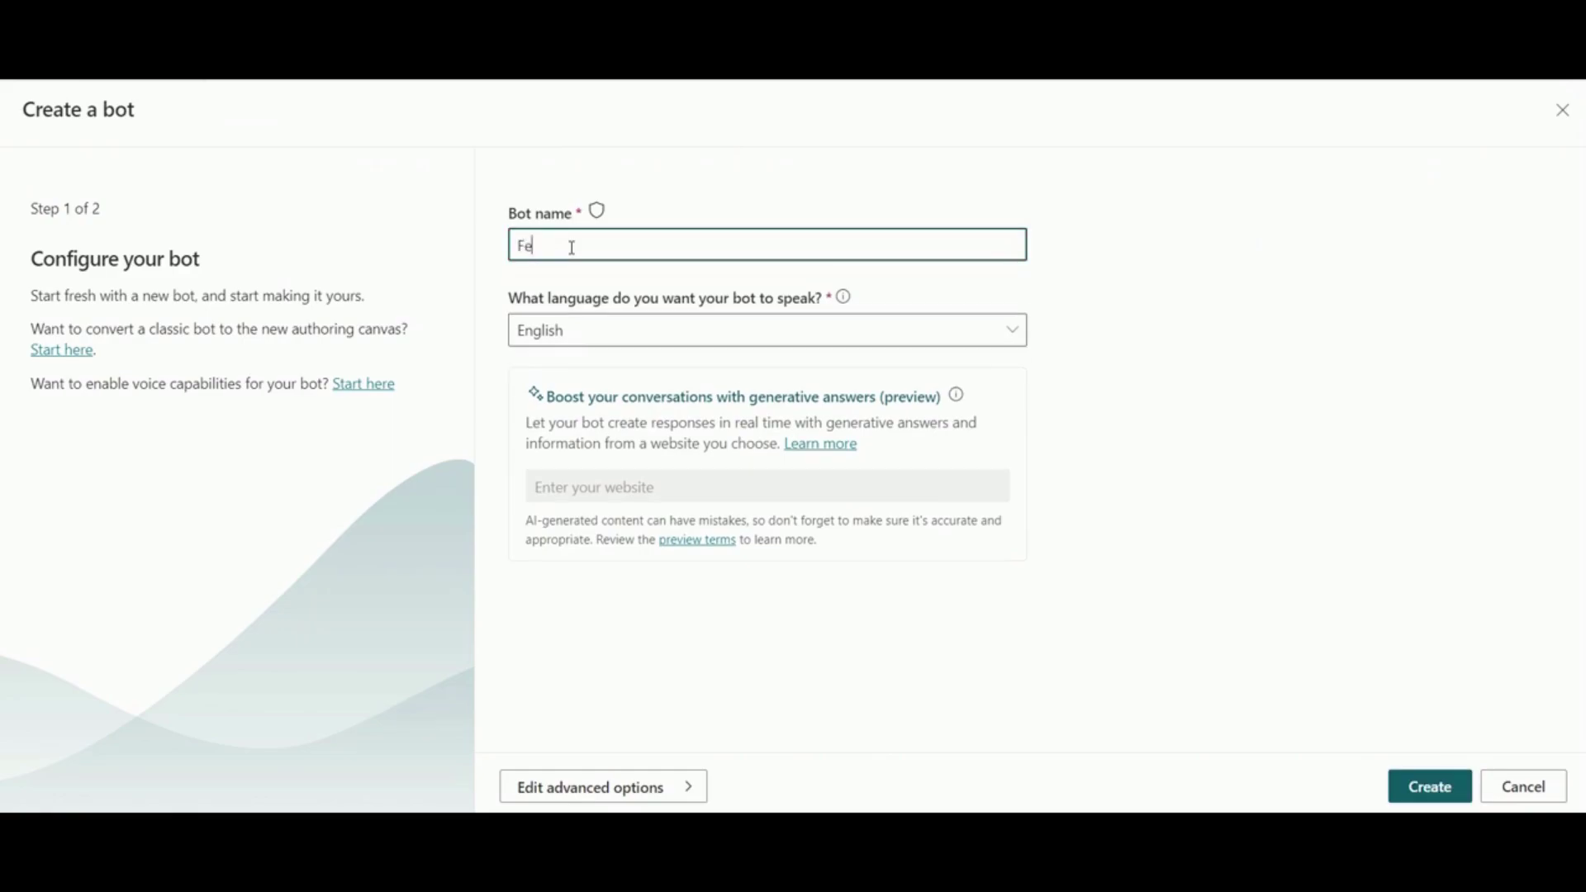
pyautogui.write('rari Store Info')
pyautogui.rightClick(552, 249)
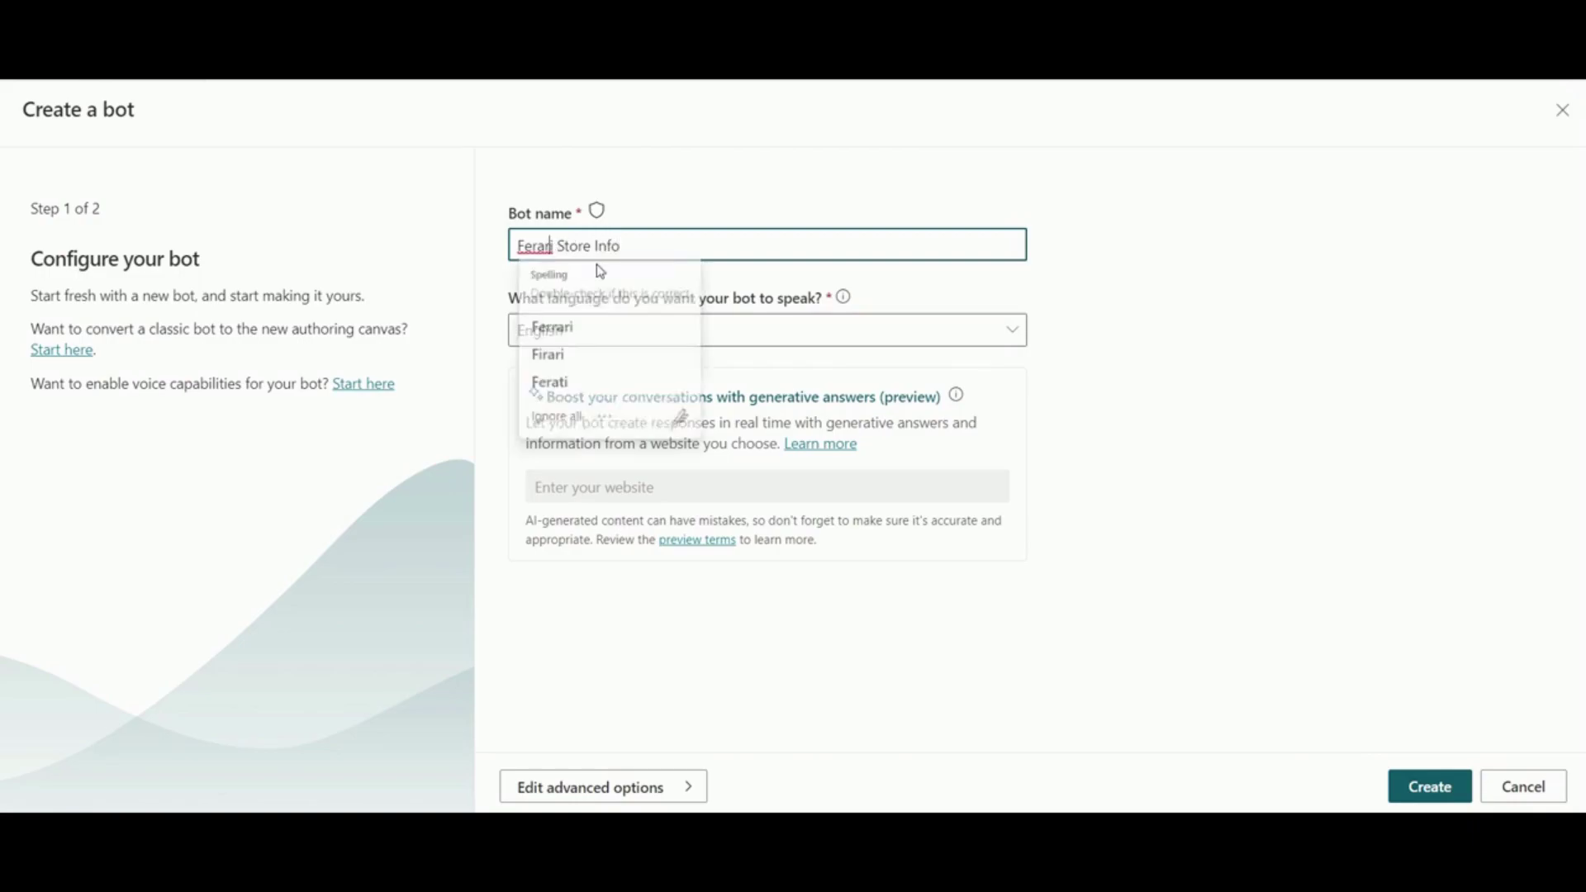
pyautogui.click(661, 326)
# Review the languages available for the bot, keeping English selected
pyautogui.click(710, 333)
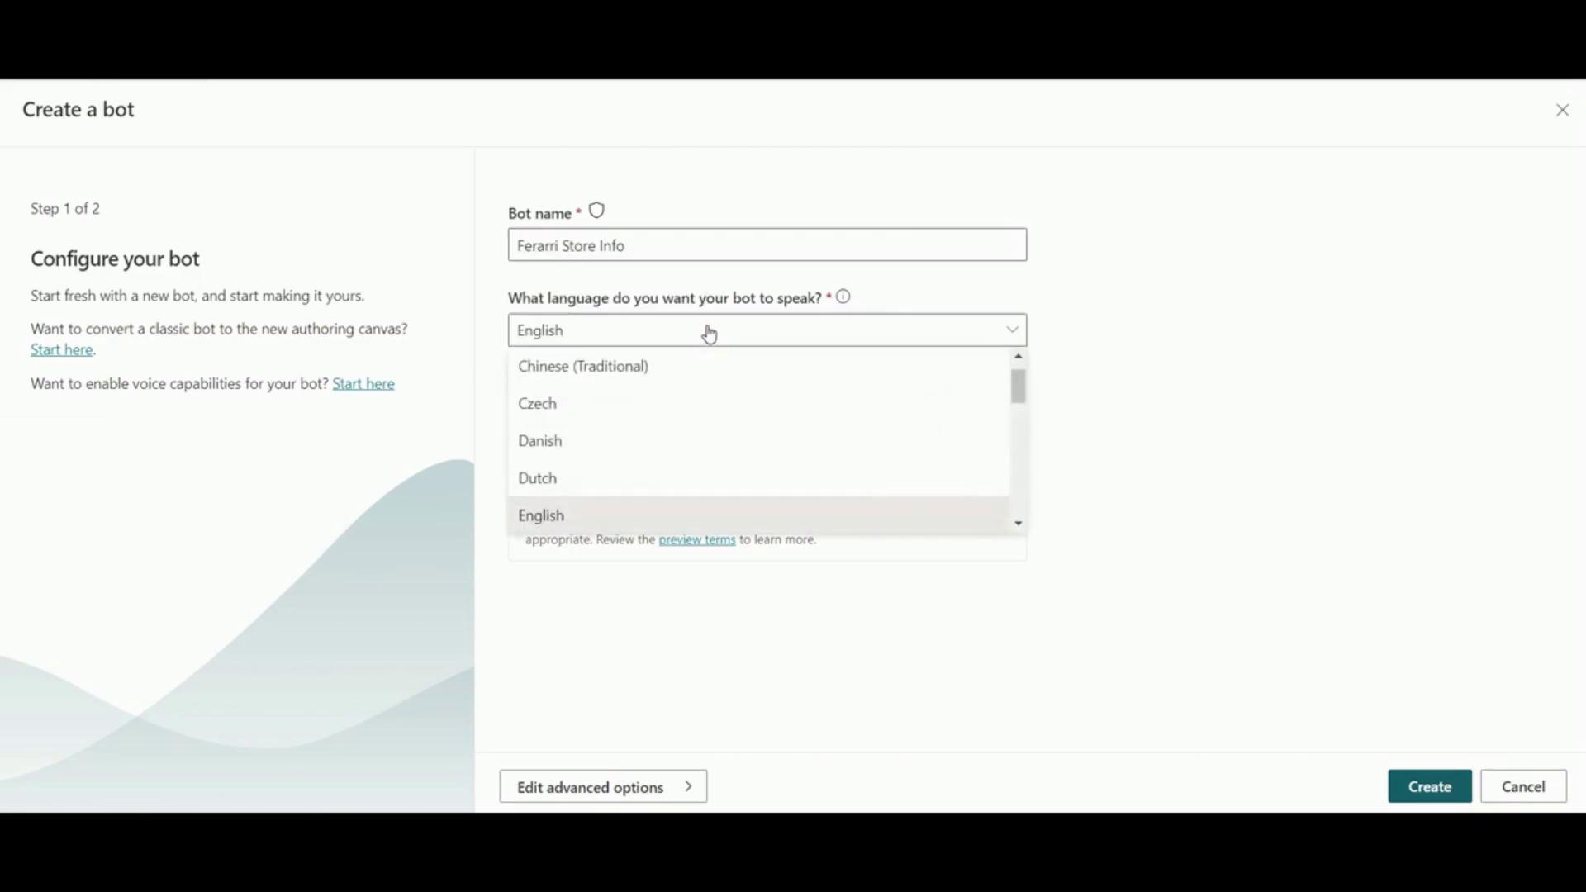
pyautogui.click(1083, 322)
pyautogui.click(684, 343)
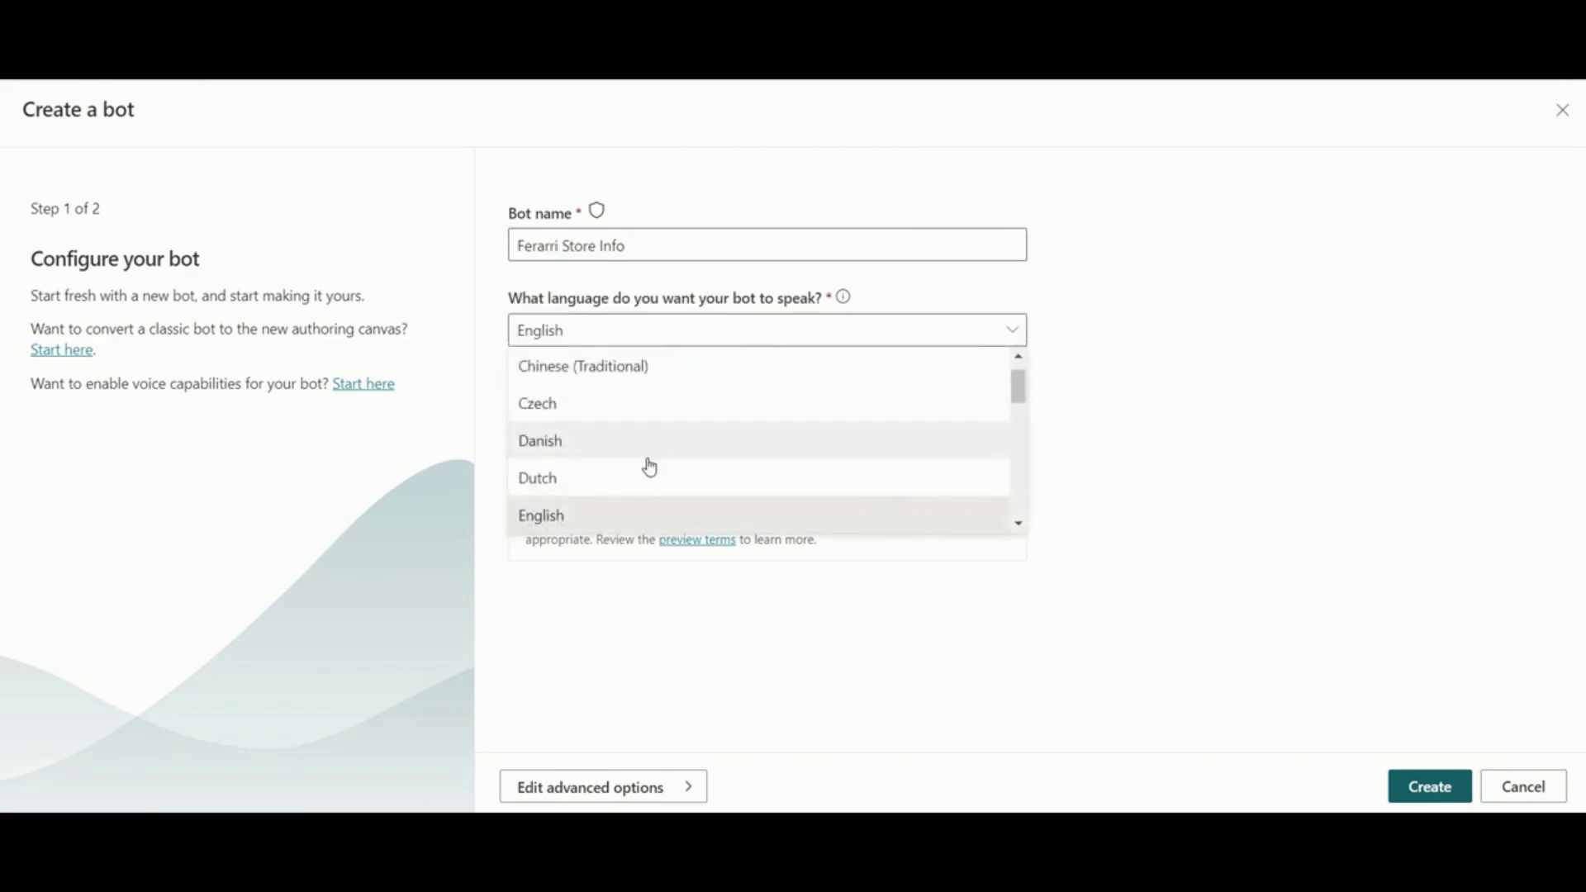
pyautogui.scroll(-2, 644, 495)
pyautogui.scroll(3, 611, 430)
pyautogui.click(1081, 406)
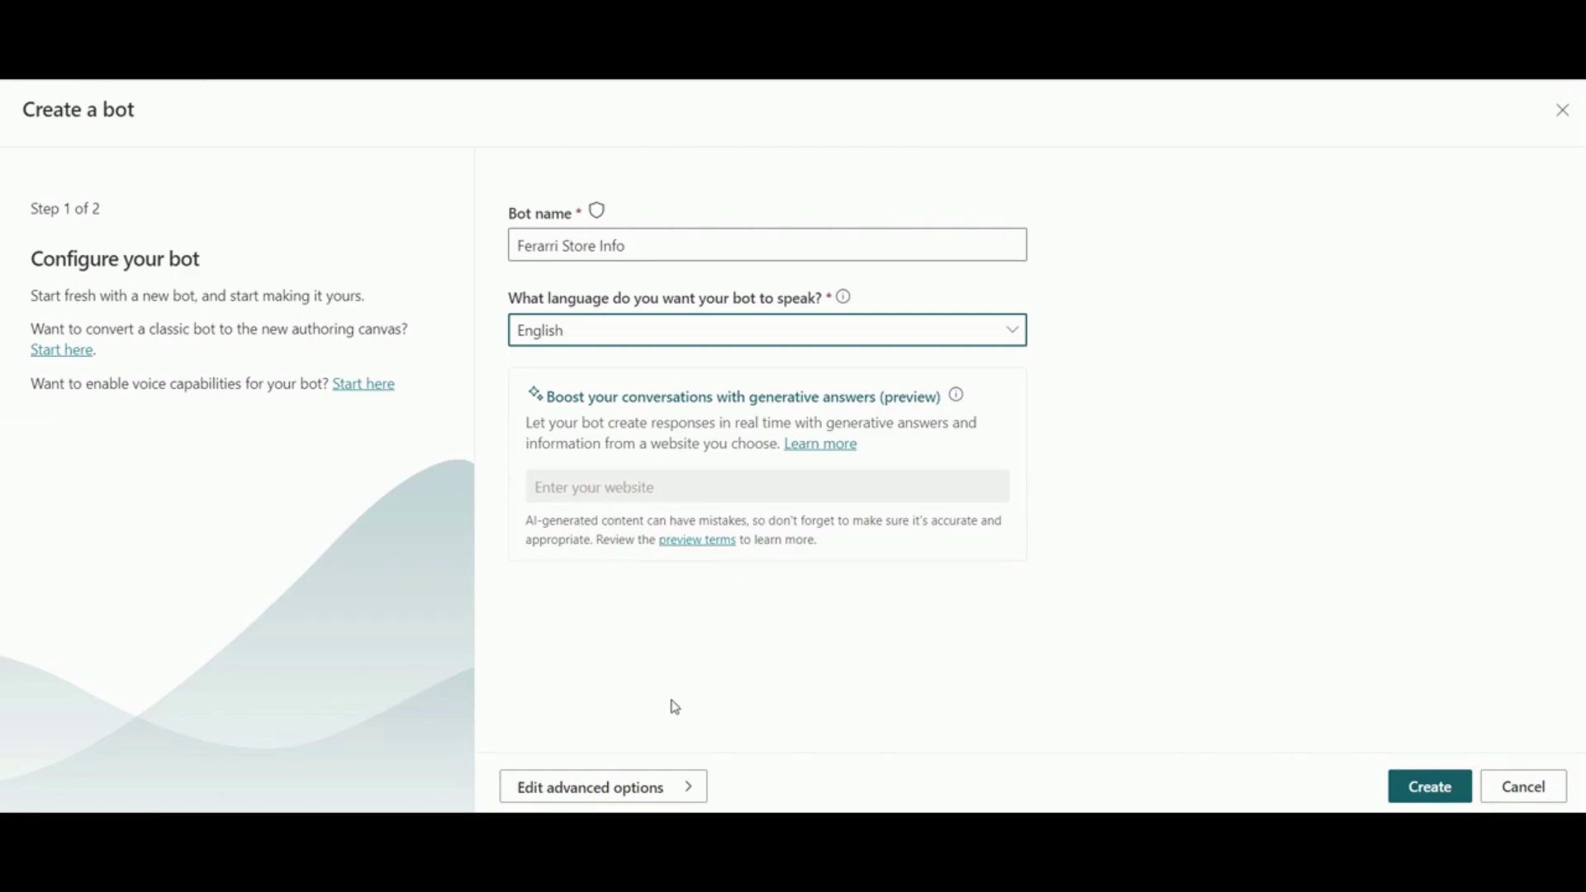
# Choose the red gift icon for the bot in the advanced options and create the bot
pyautogui.click(686, 791)
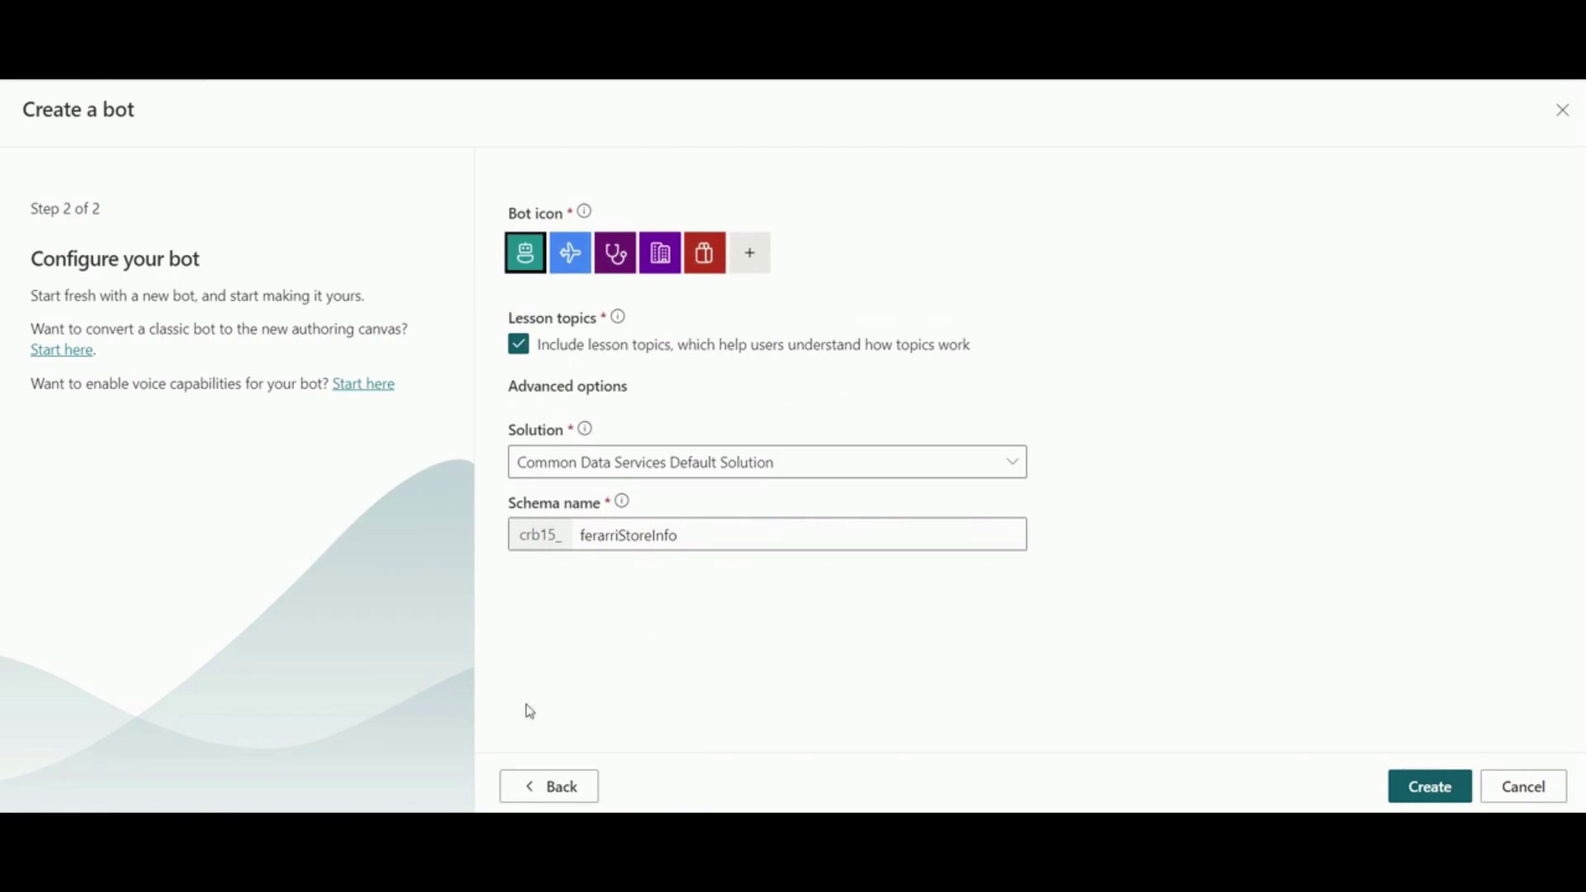
pyautogui.click(554, 789)
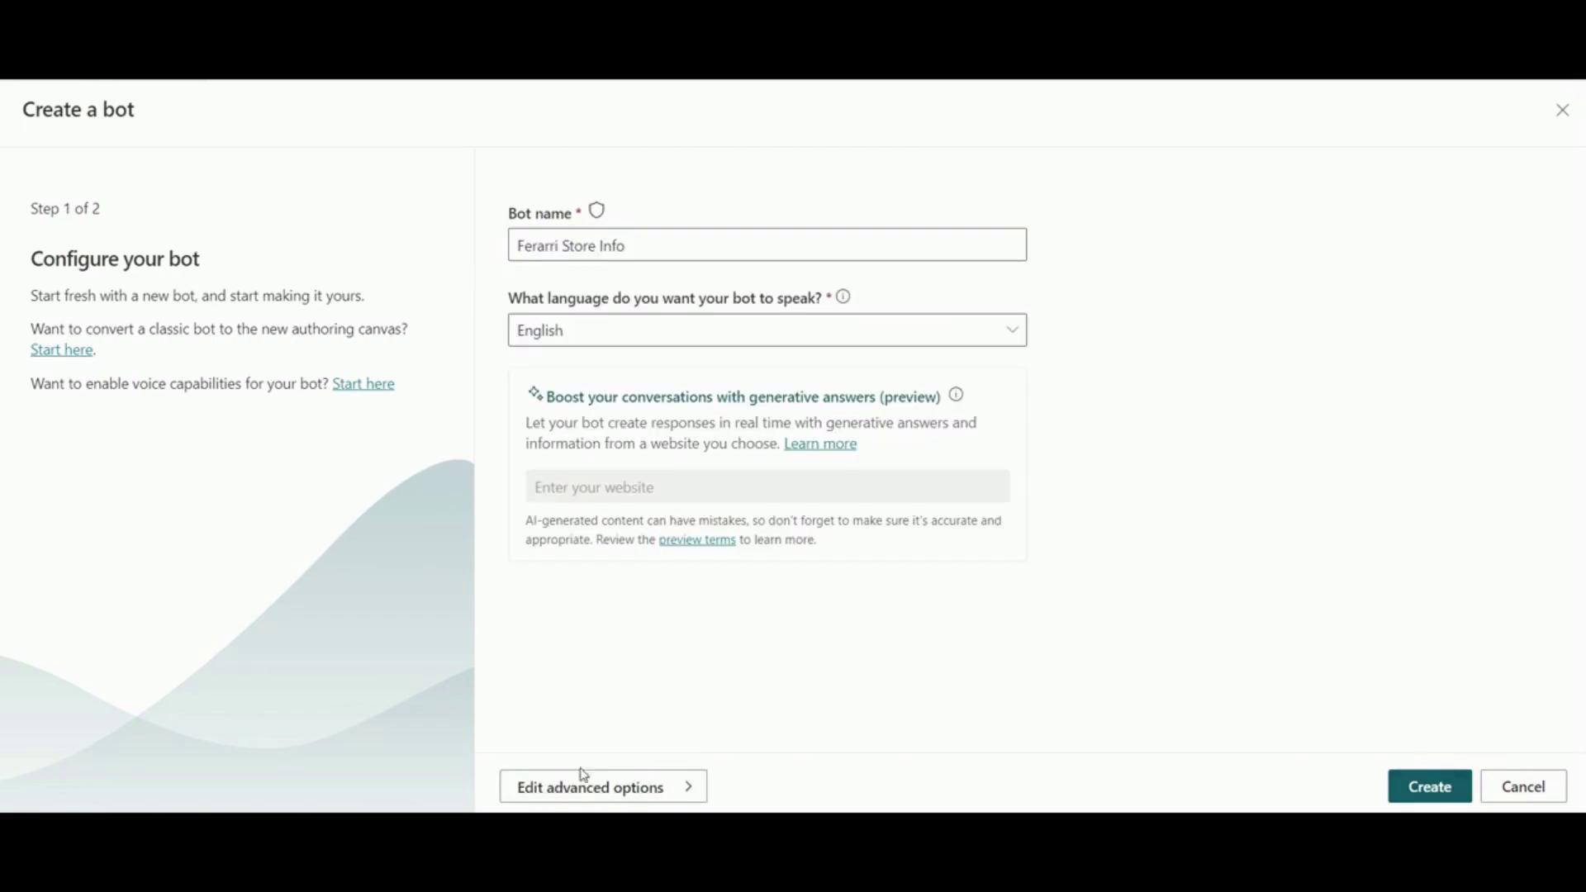
pyautogui.click(644, 797)
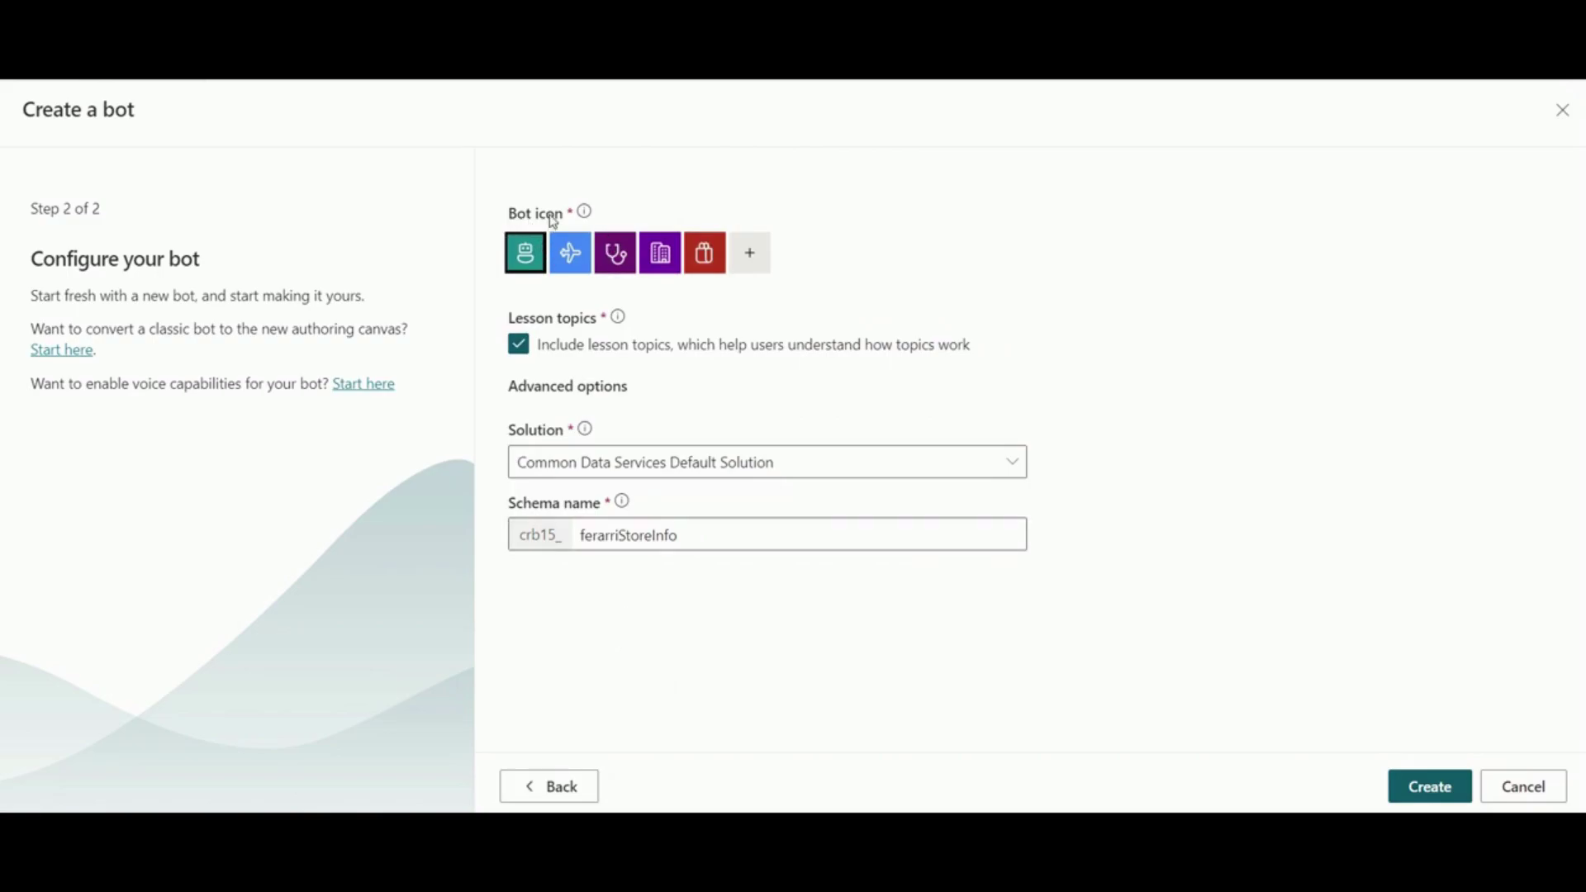
pyautogui.click(704, 256)
pyautogui.click(1438, 797)
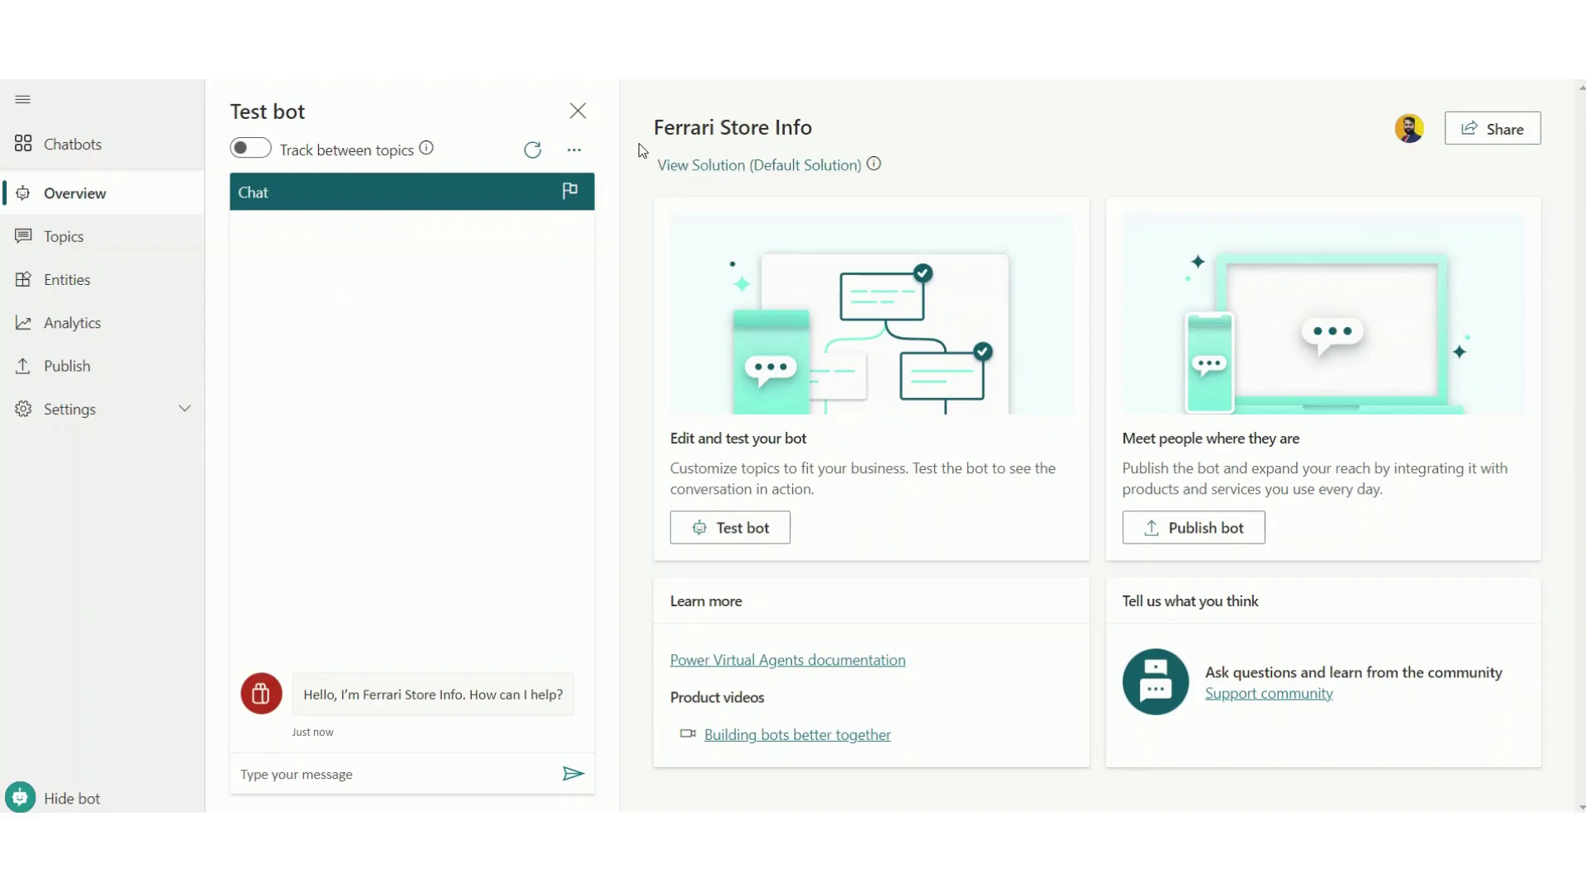
# Examine the custom Goodbye topic's trigger phrases, question, conditions and responses, and return to the topics list
pyautogui.click(99, 151)
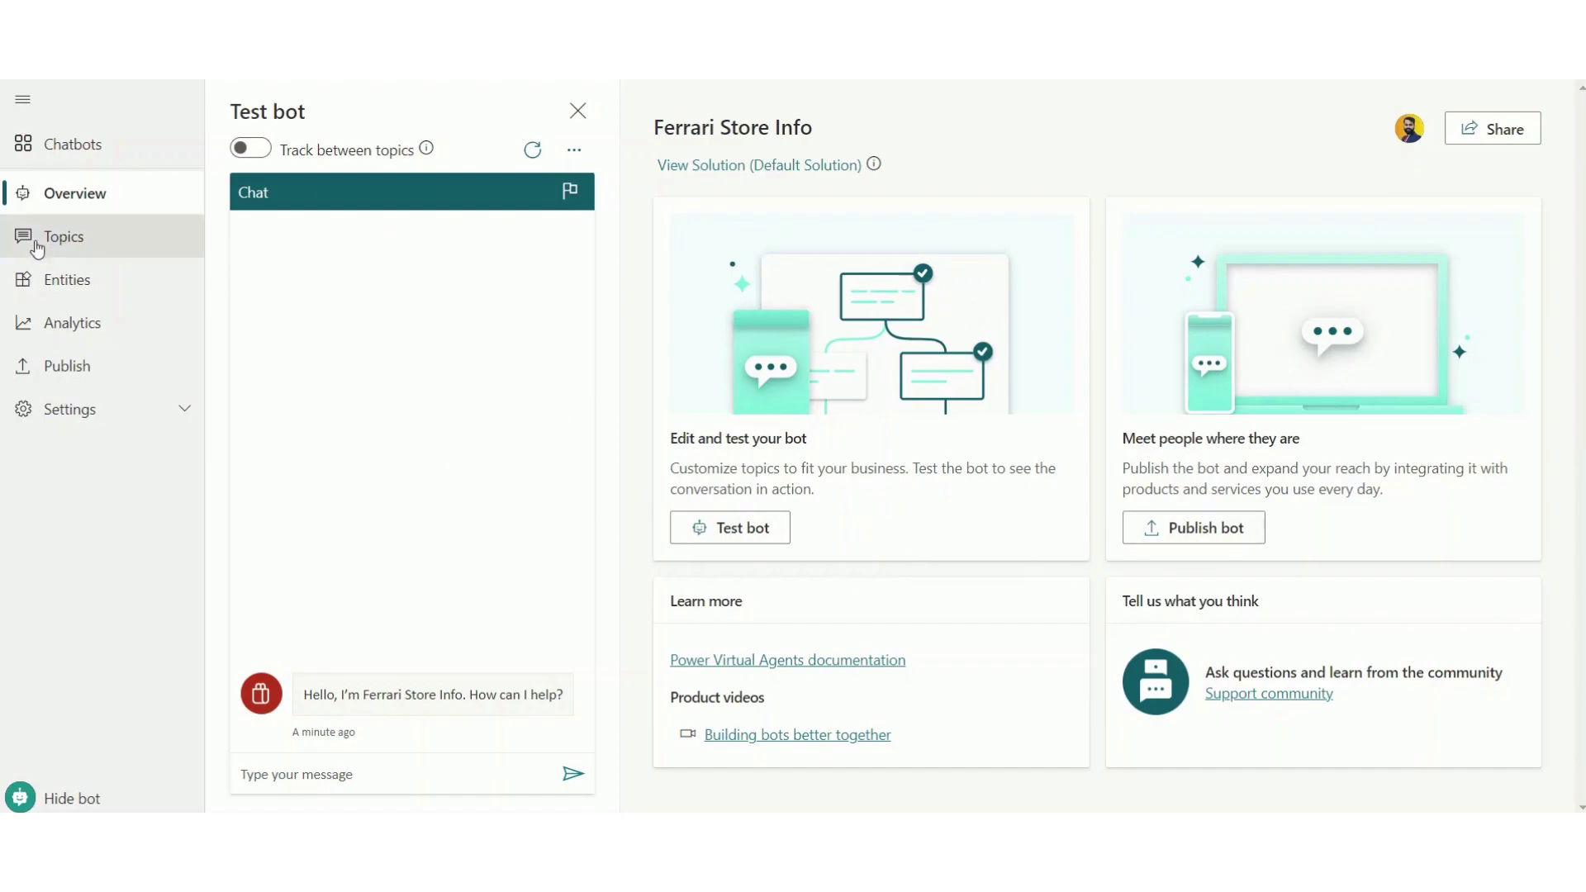
pyautogui.click(87, 250)
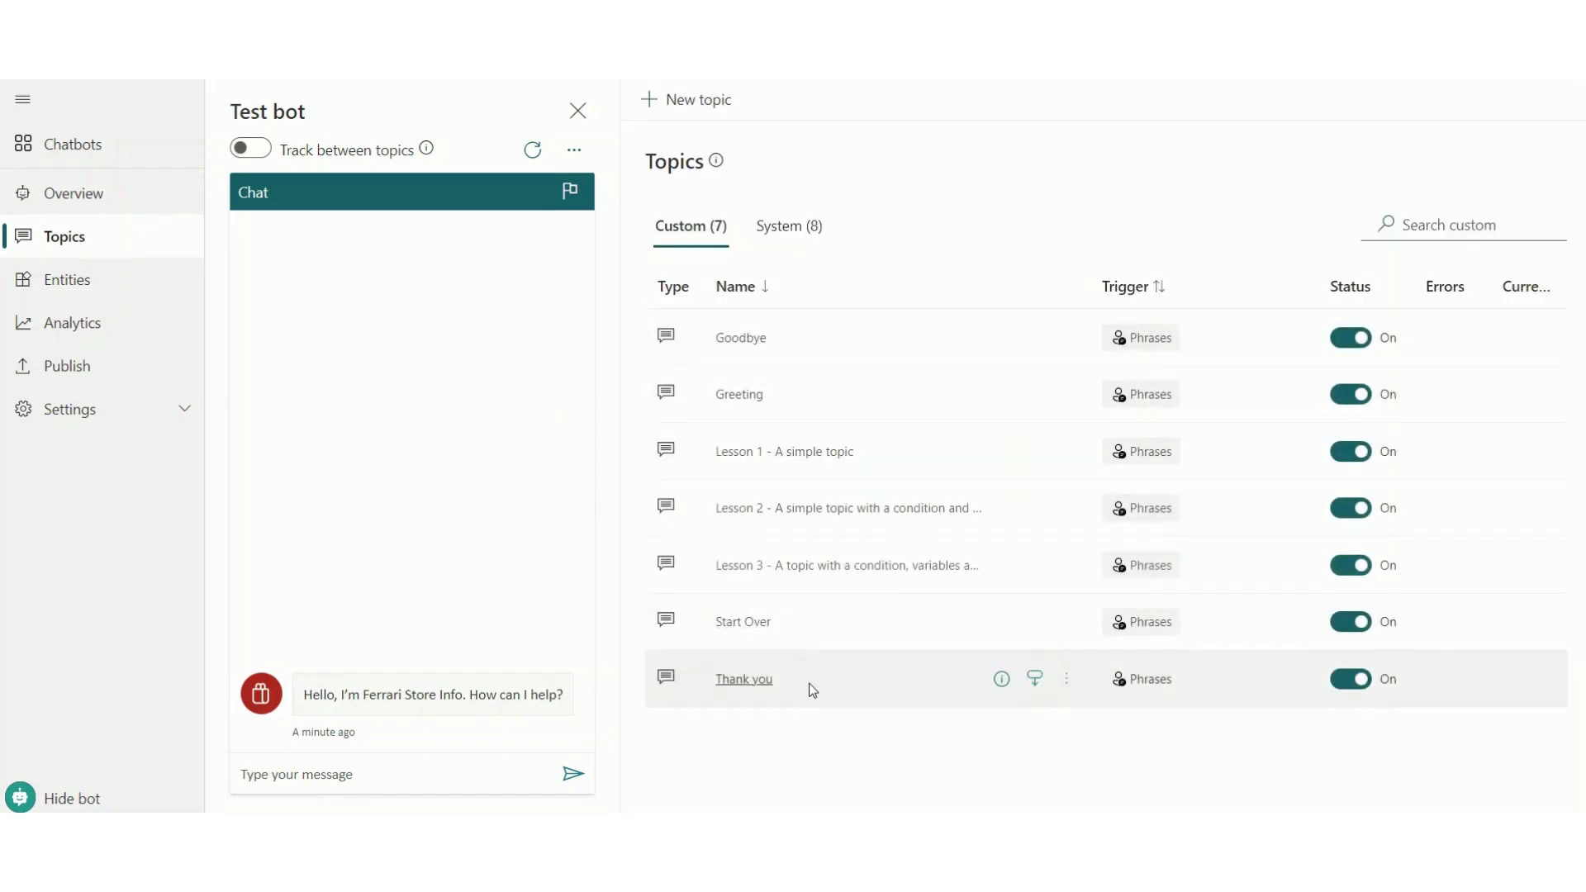
pyautogui.click(741, 338)
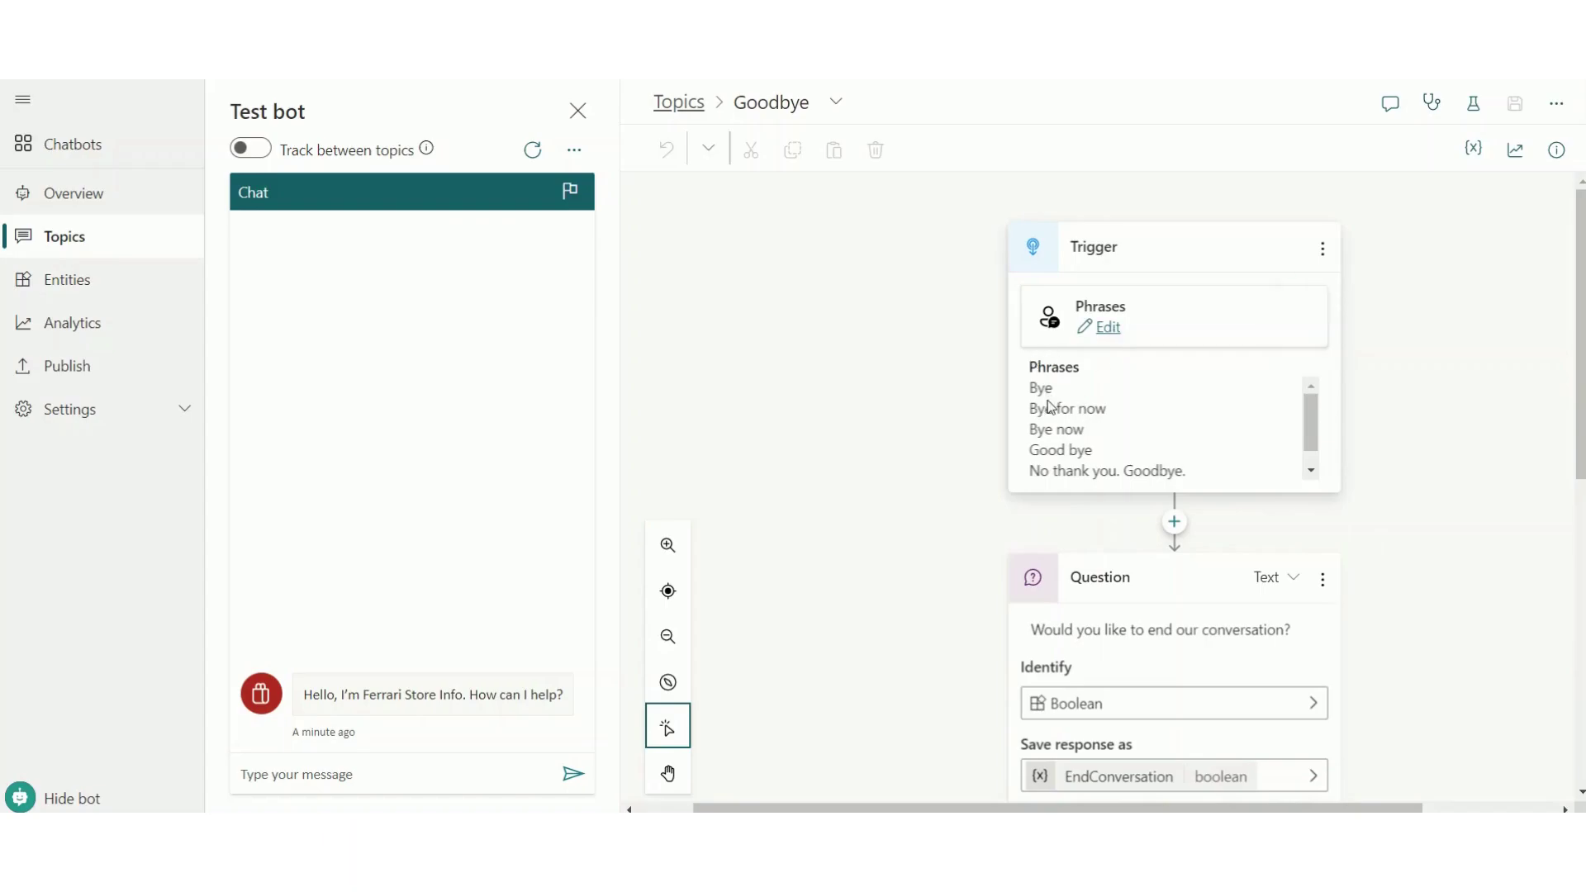
pyautogui.scroll(-2, 994, 475)
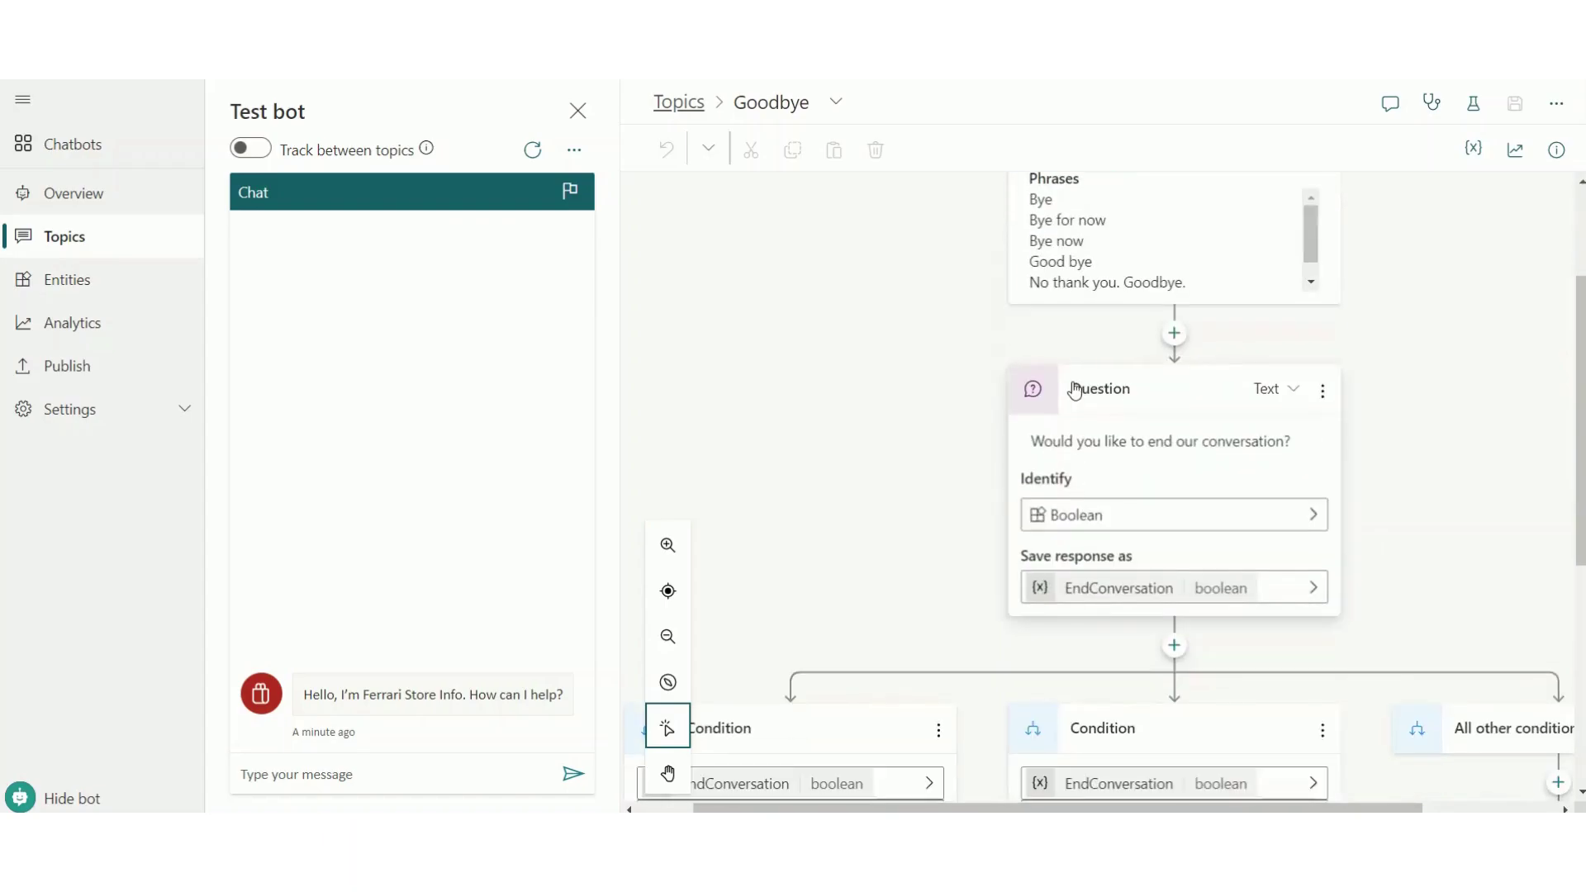
pyautogui.scroll(1, 970, 466)
pyautogui.scroll(1, 970, 466)
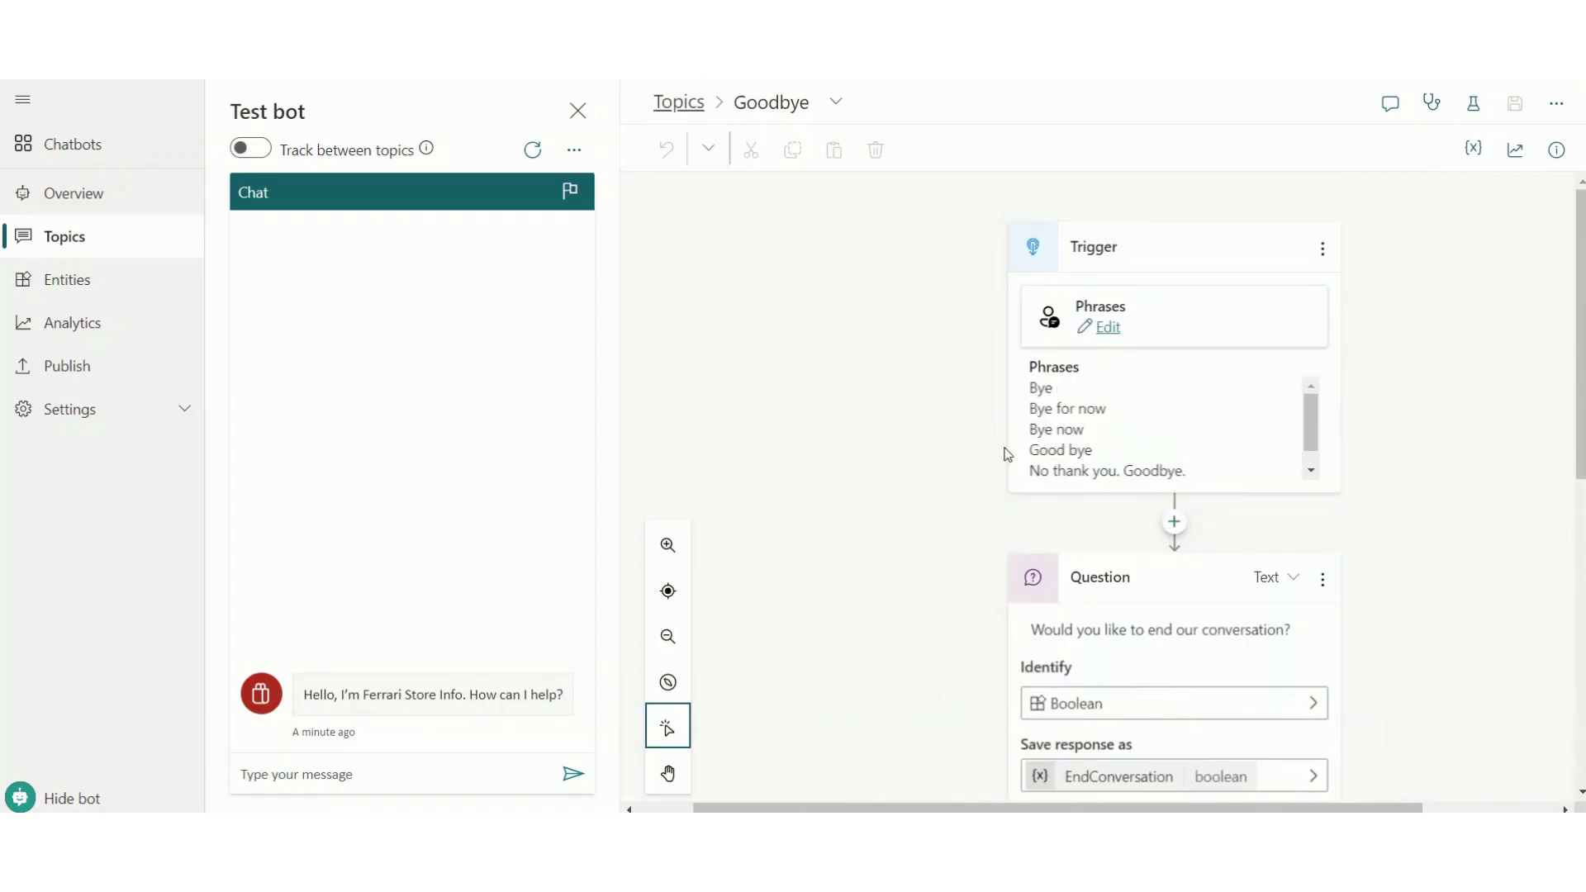
pyautogui.scroll(-3, 938, 392)
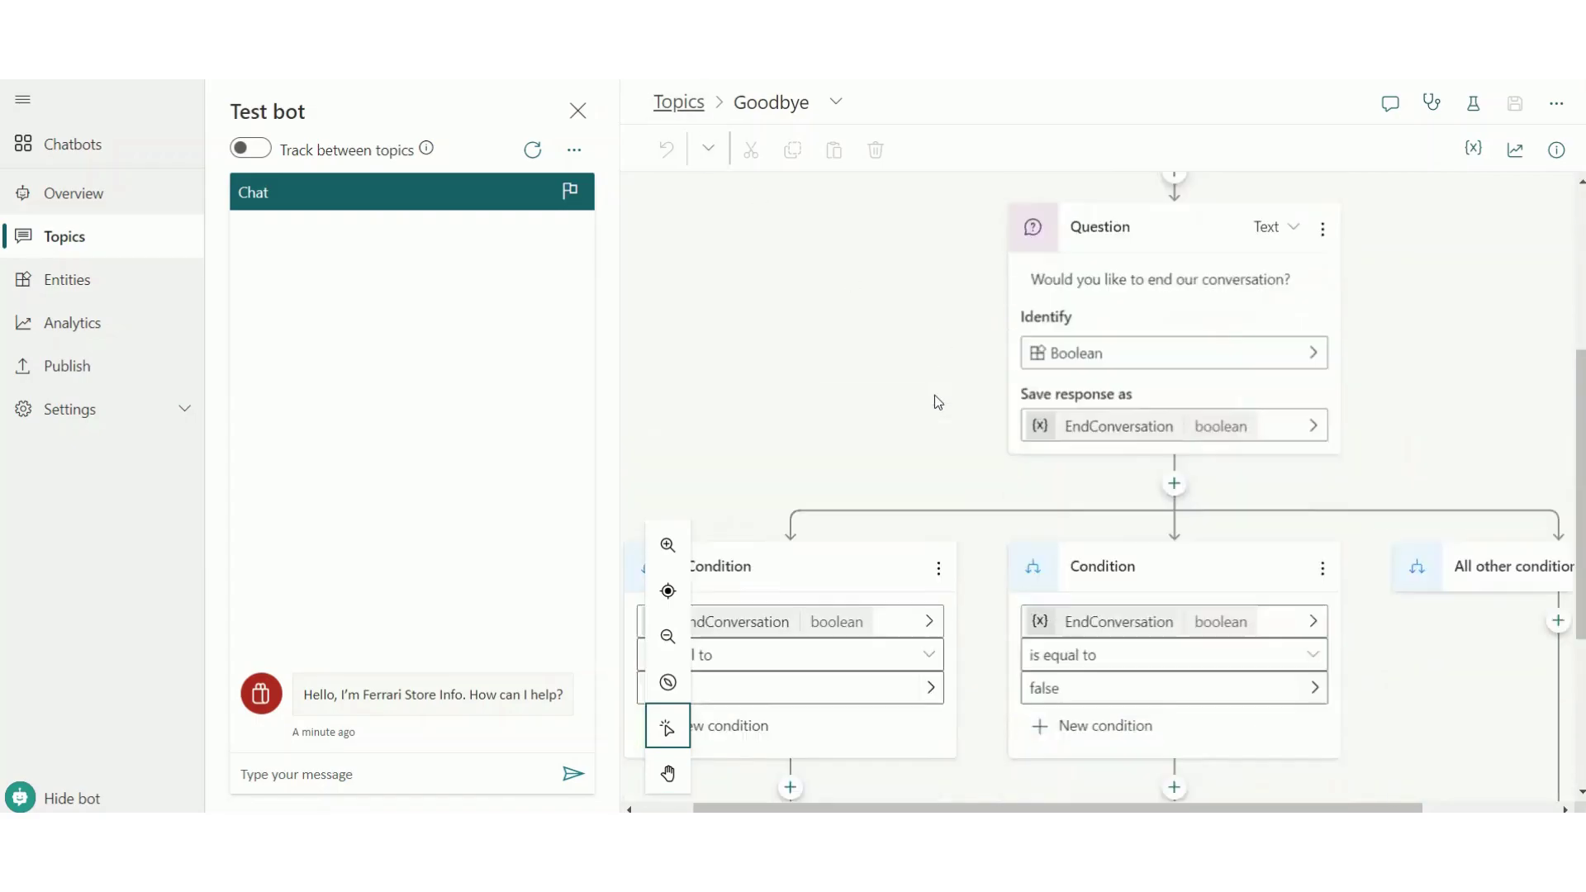
pyautogui.scroll(2, 914, 386)
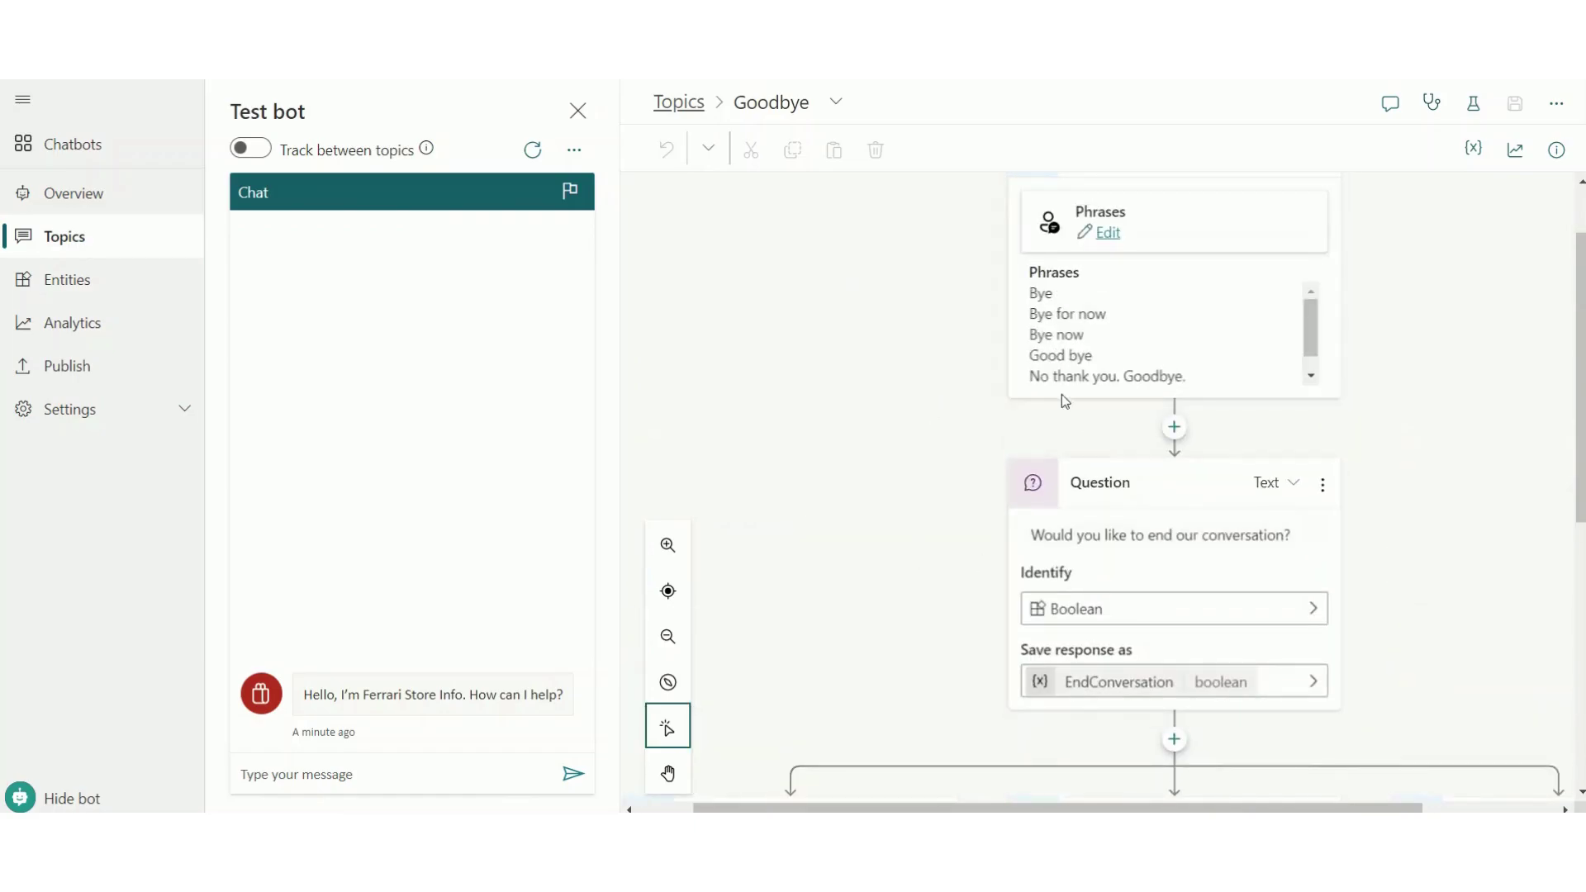
pyautogui.scroll(-2, 889, 463)
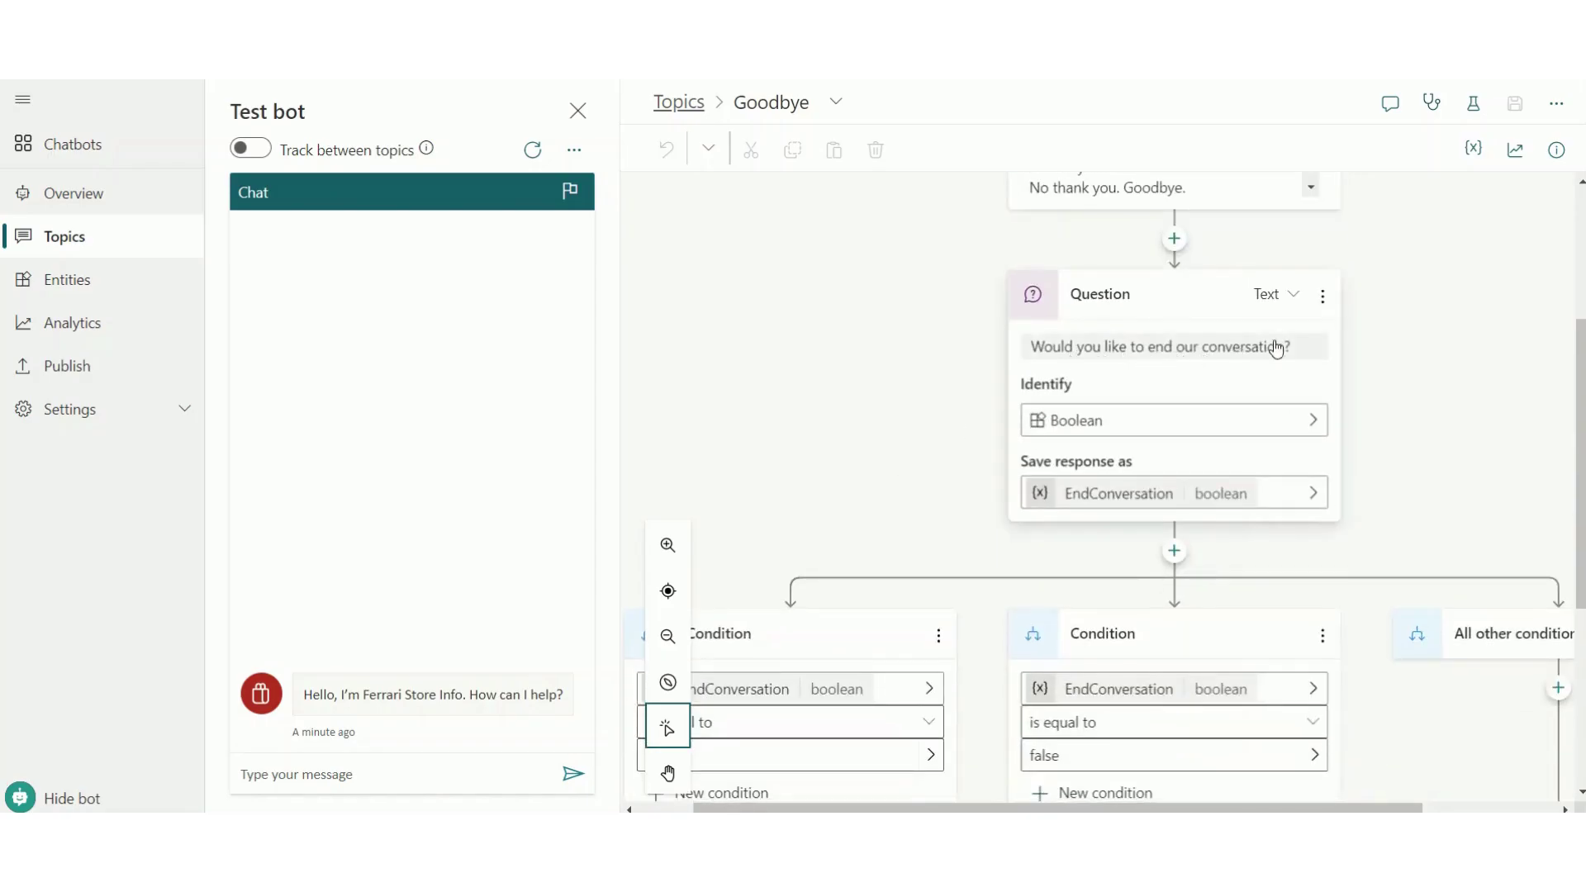
pyautogui.scroll(-2, 974, 438)
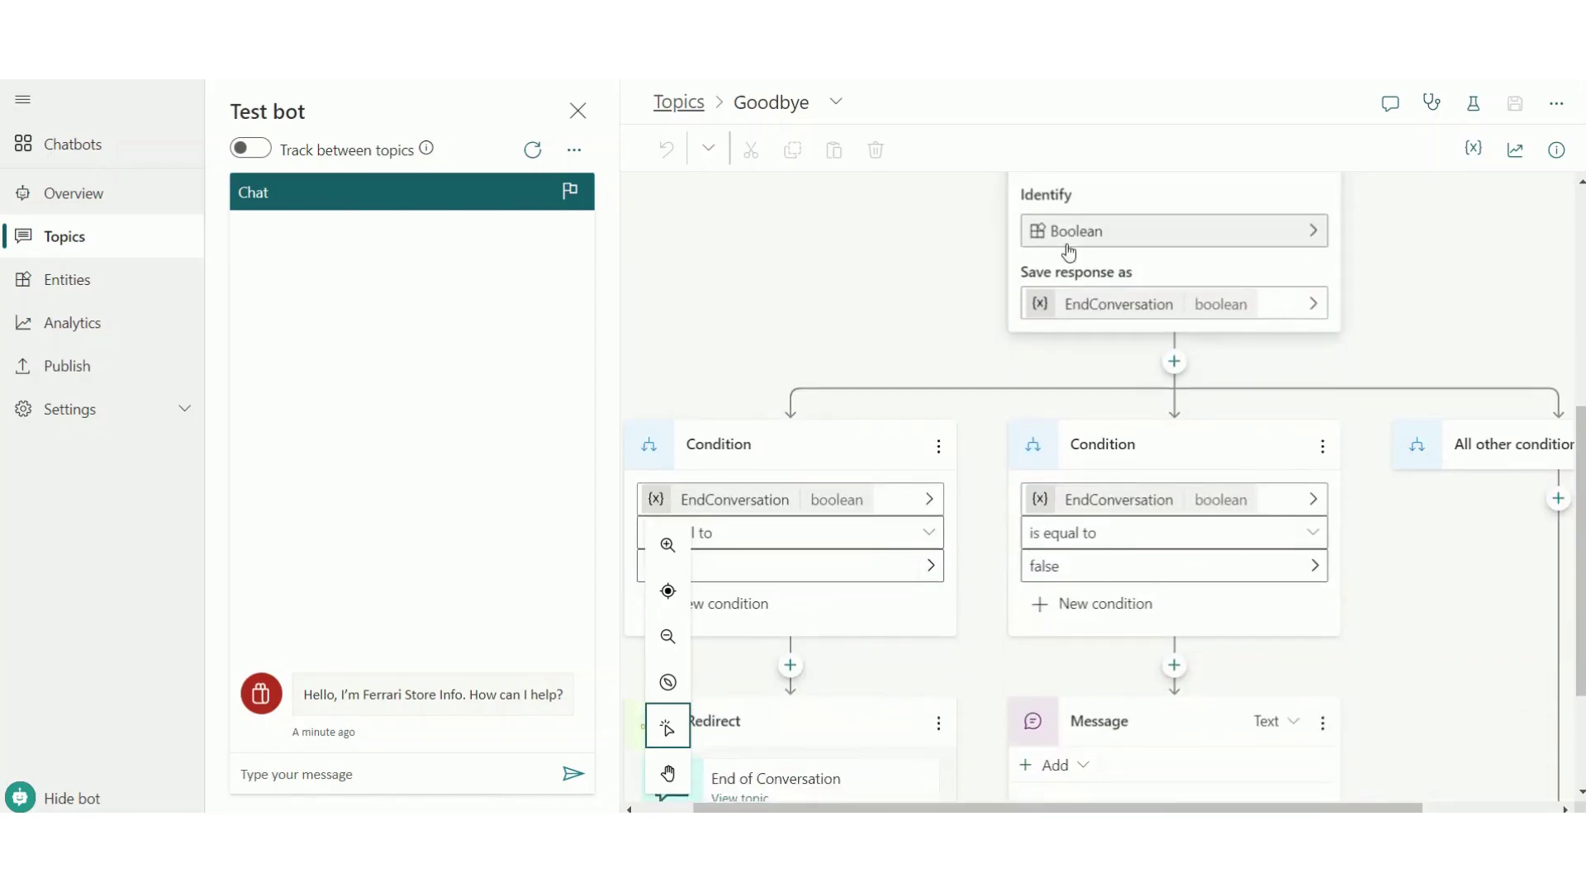
pyautogui.scroll(-1, 925, 462)
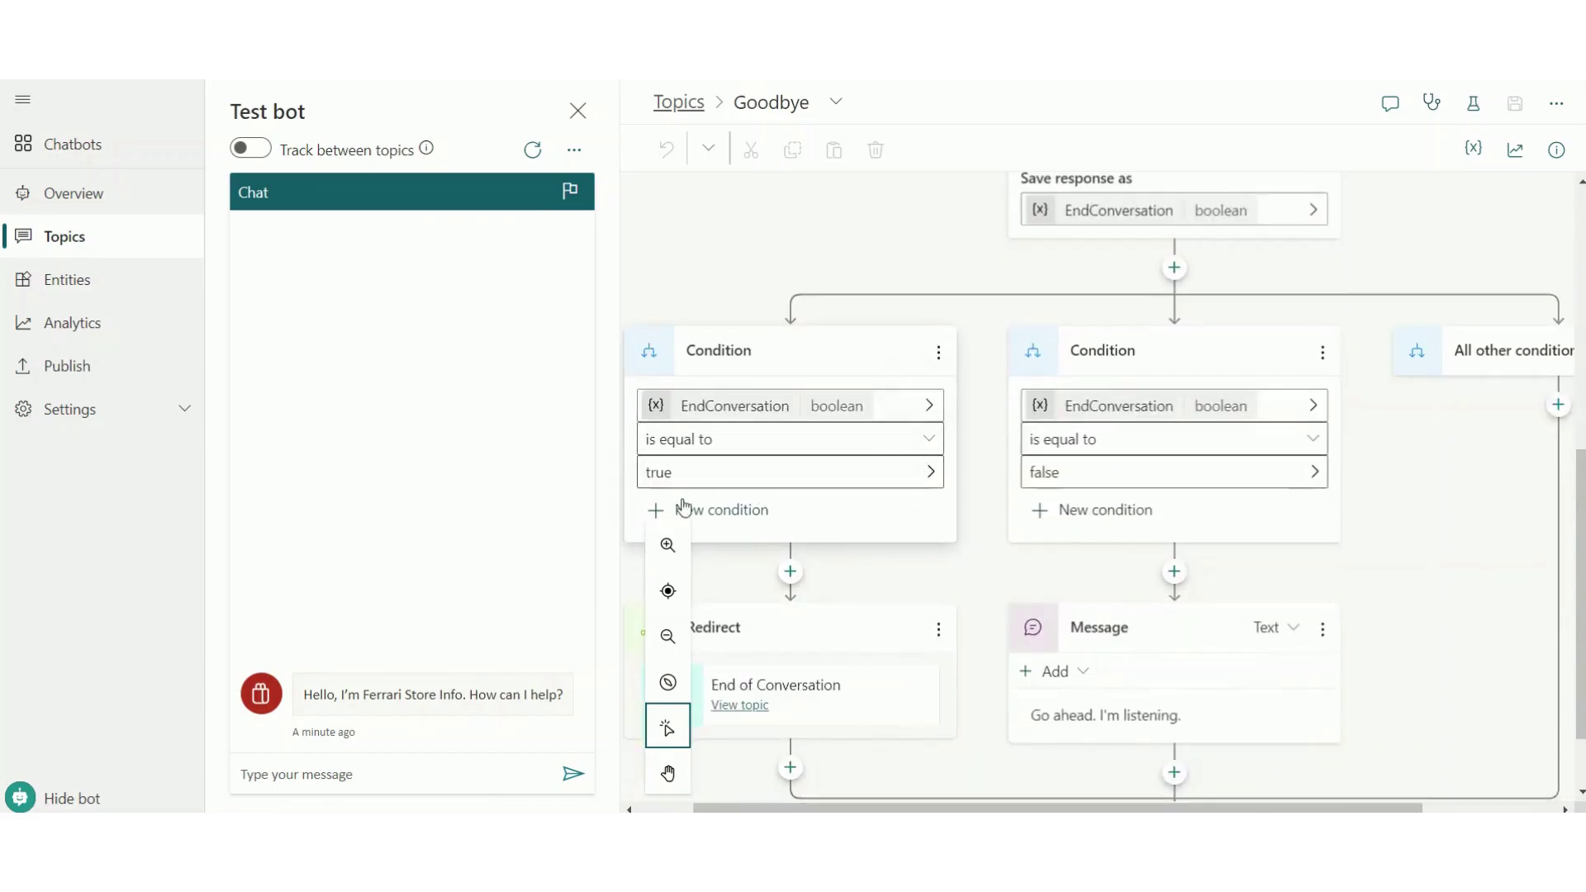
pyautogui.scroll(-1, 826, 502)
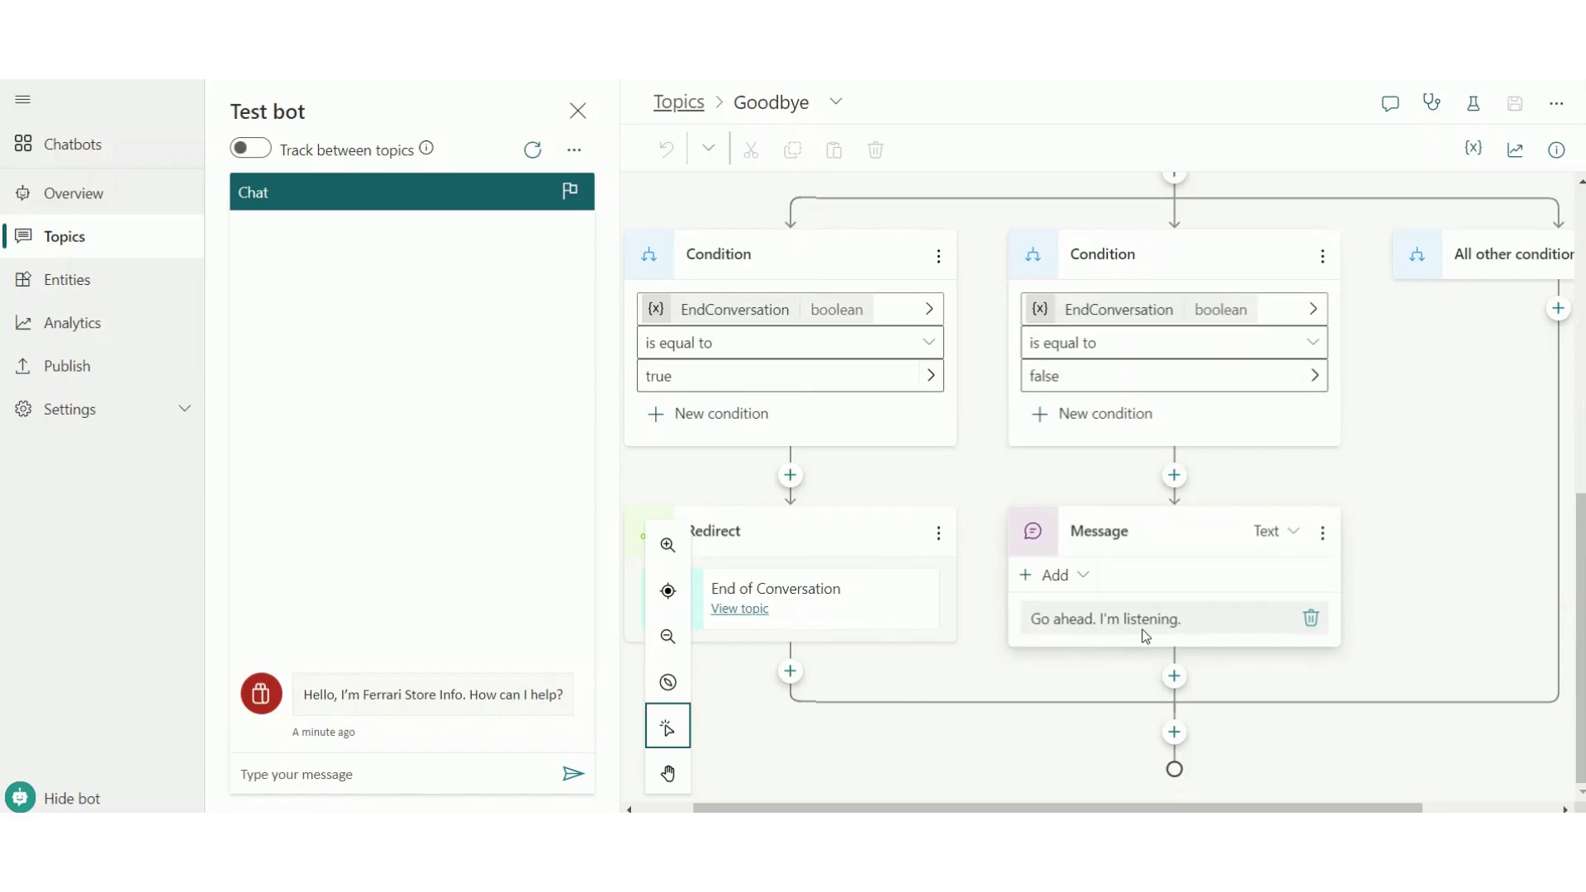
pyautogui.scroll(10, 1024, 620)
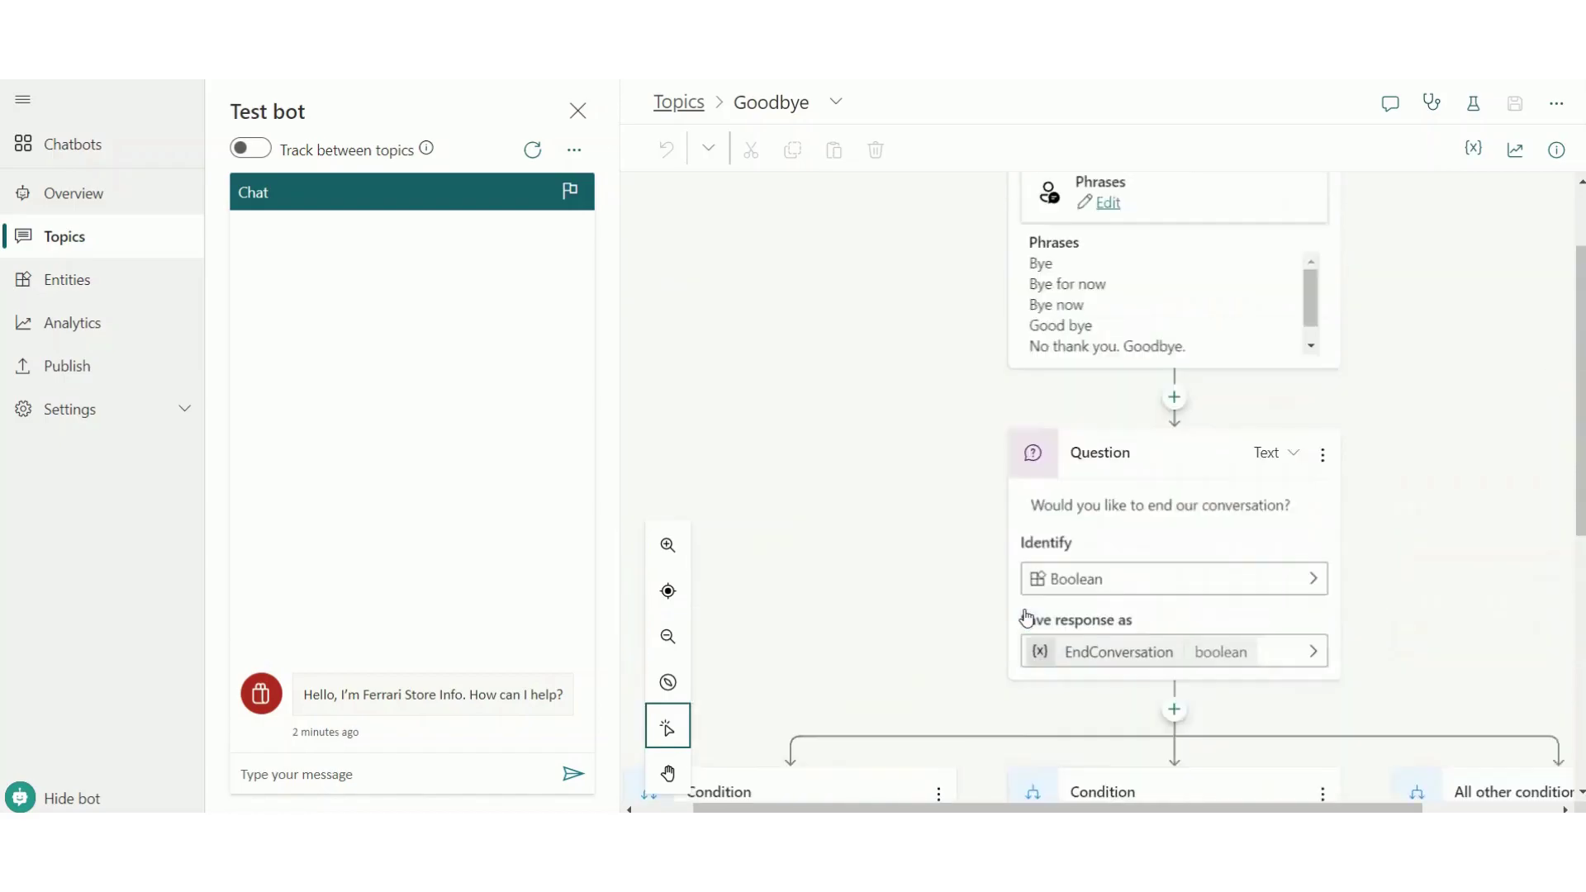
pyautogui.click(679, 102)
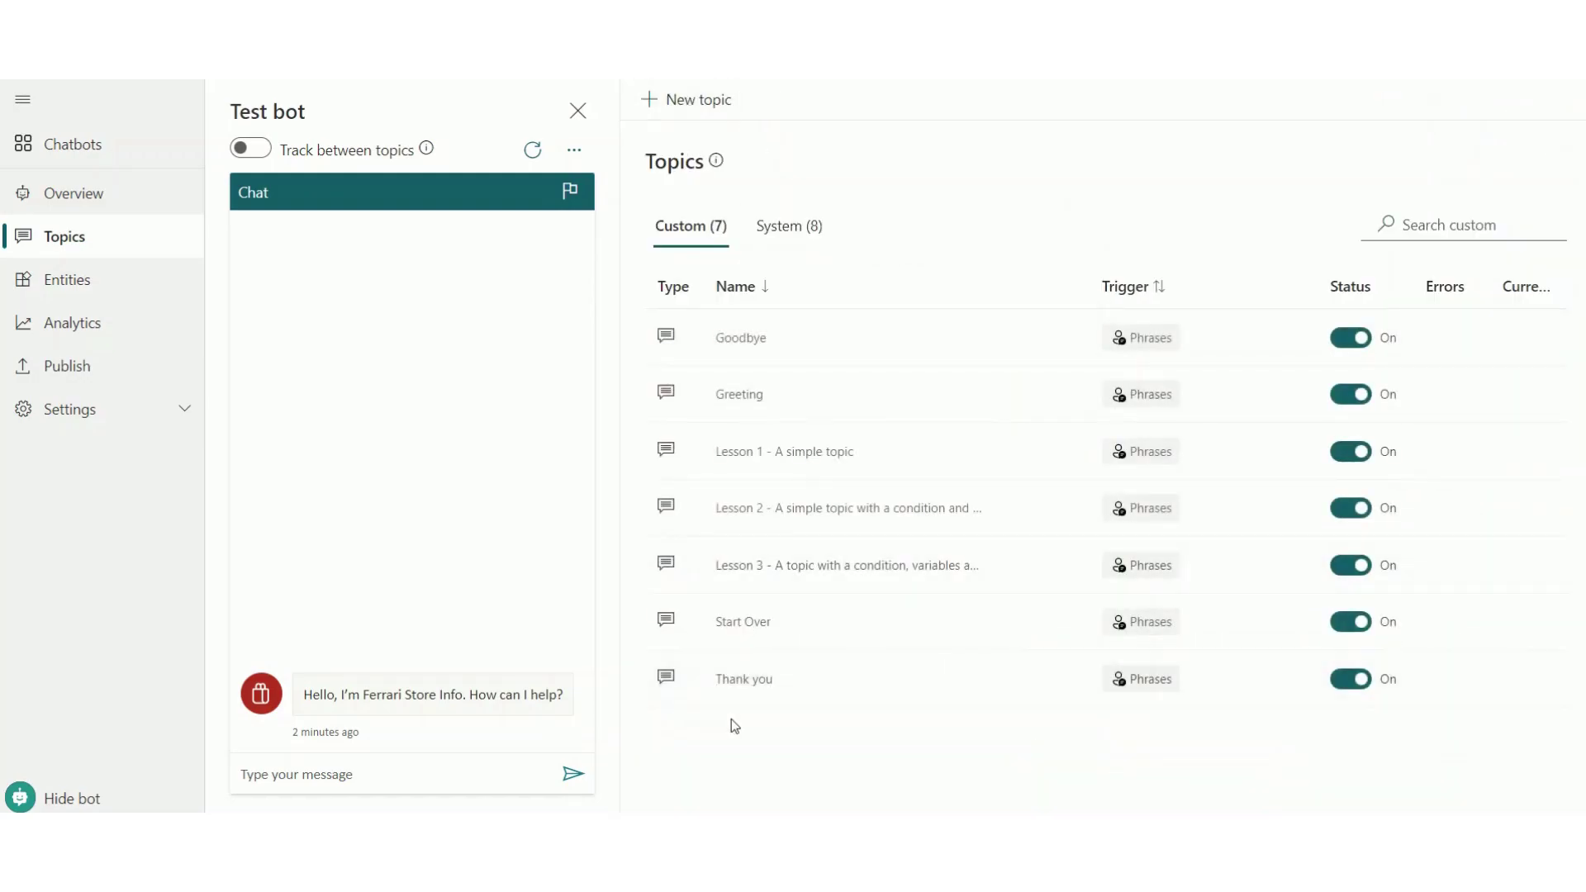
# Review the system topics, including the Conversation Start flow, and return to the custom topics
pyautogui.click(776, 228)
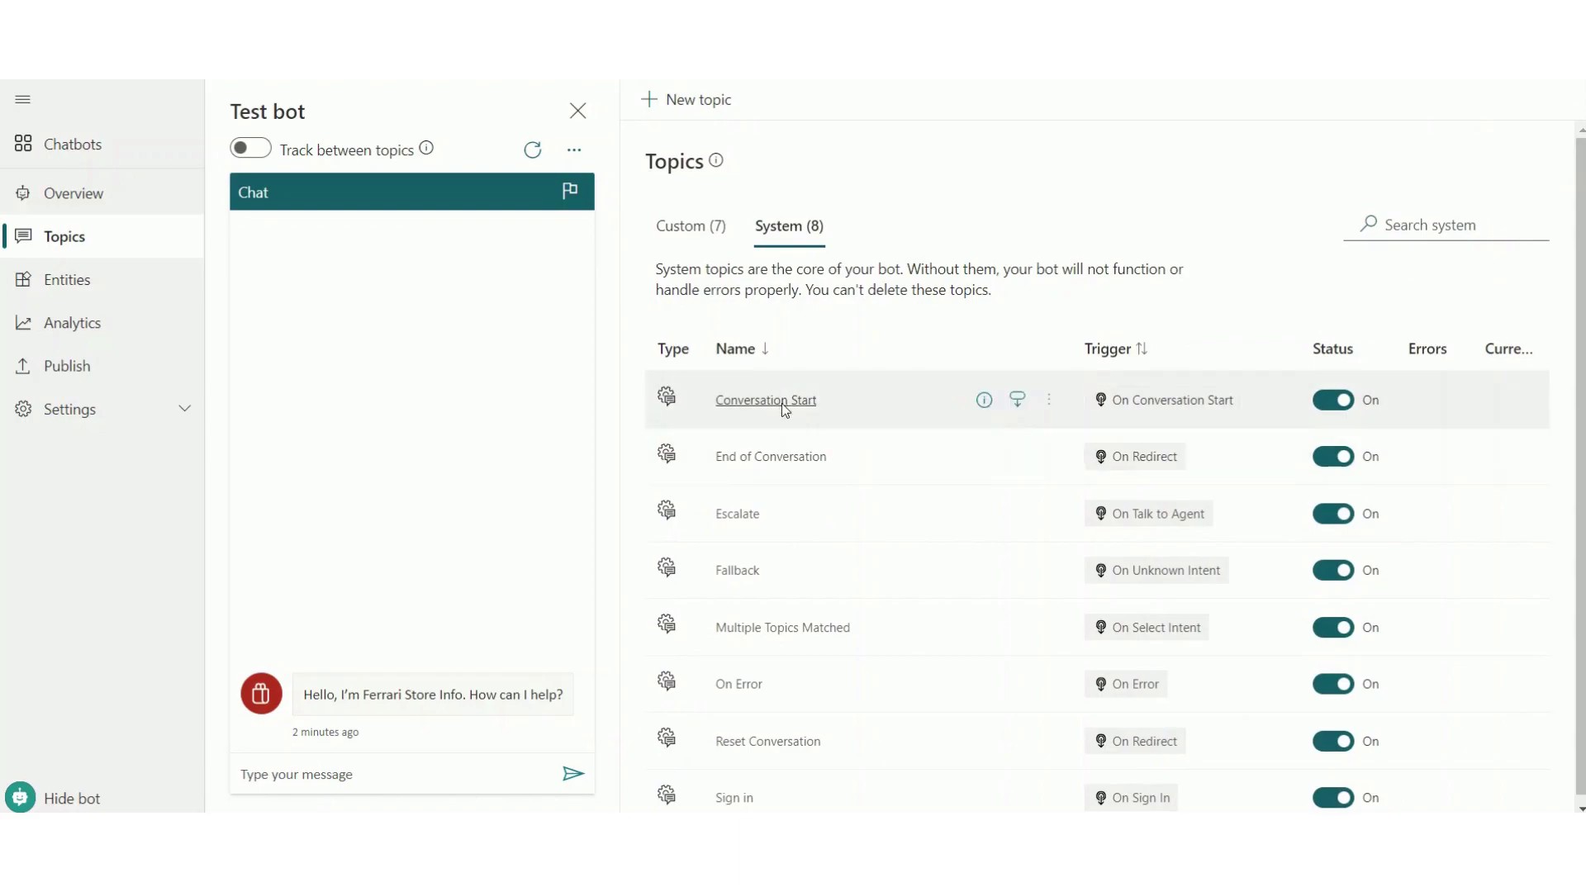
pyautogui.scroll(-1, 785, 479)
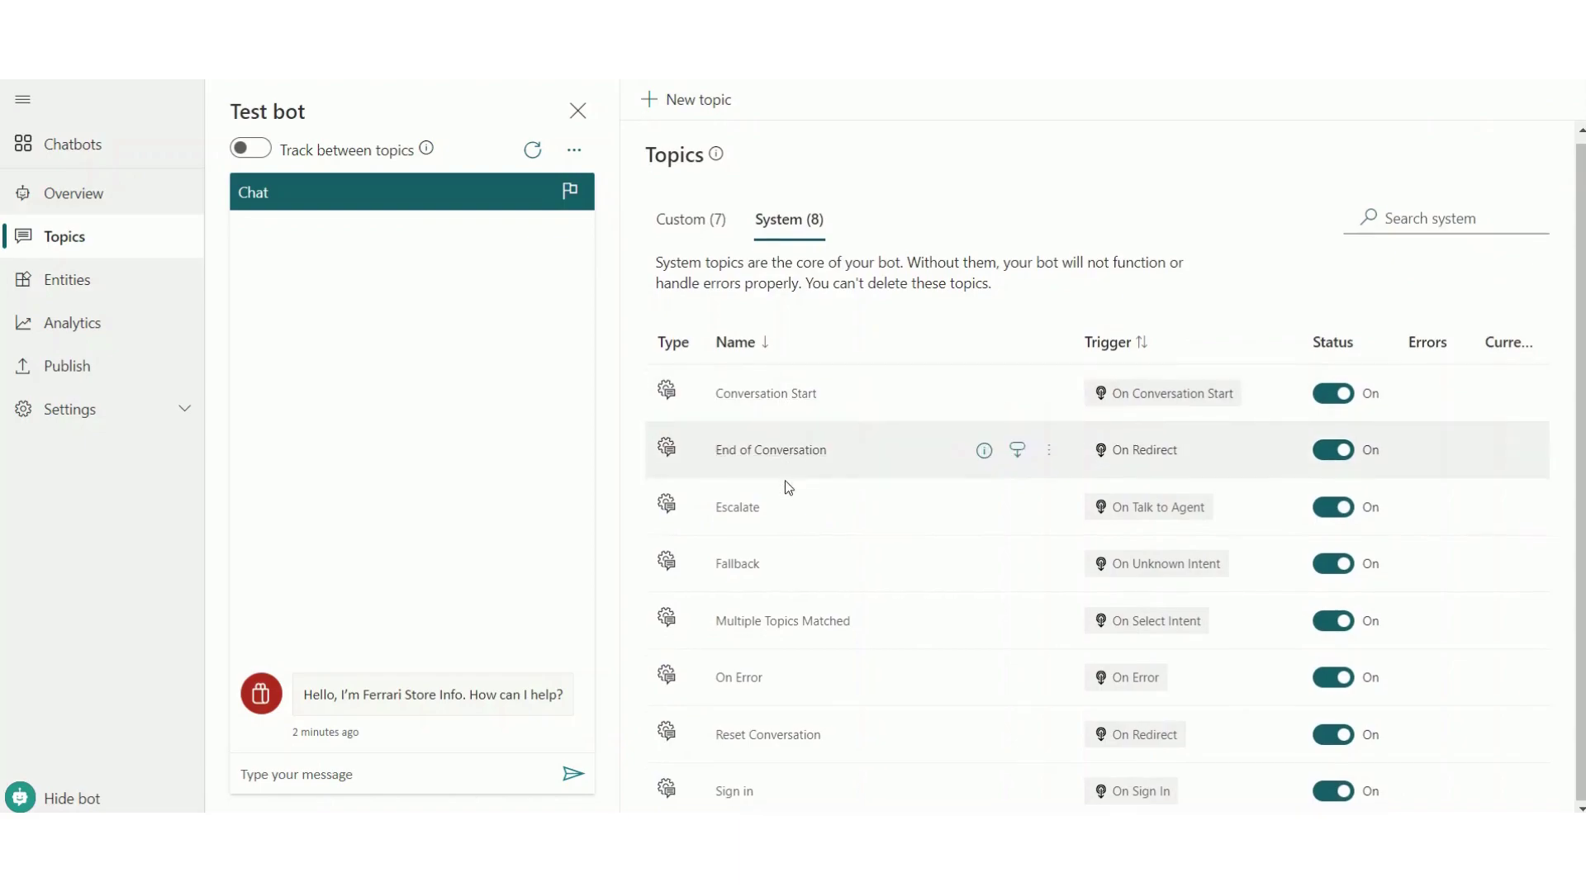
pyautogui.click(770, 398)
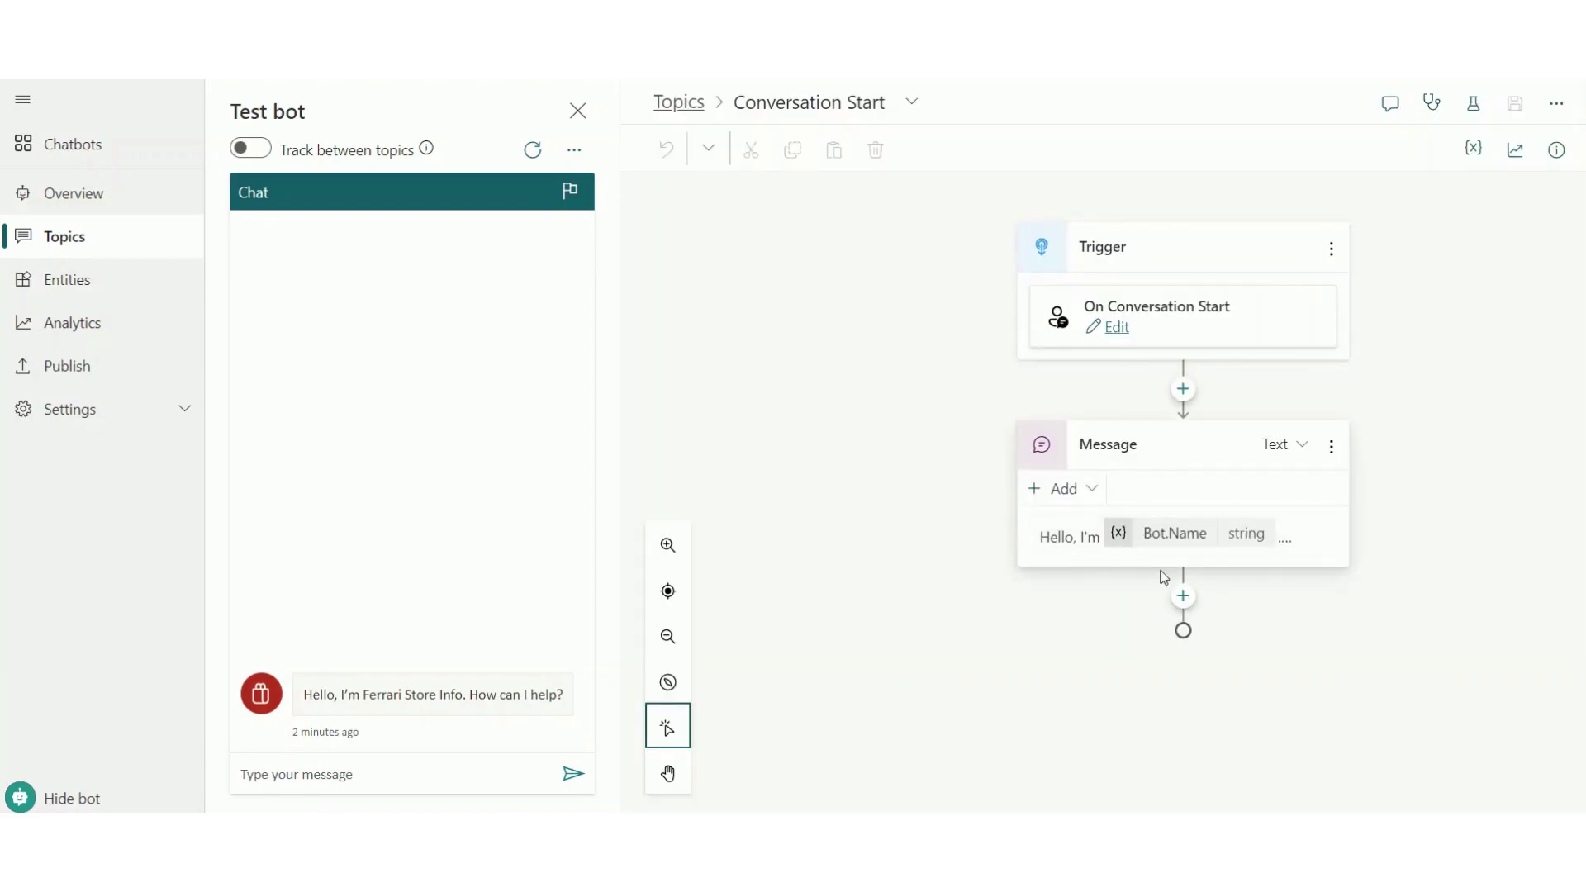
pyautogui.click(697, 104)
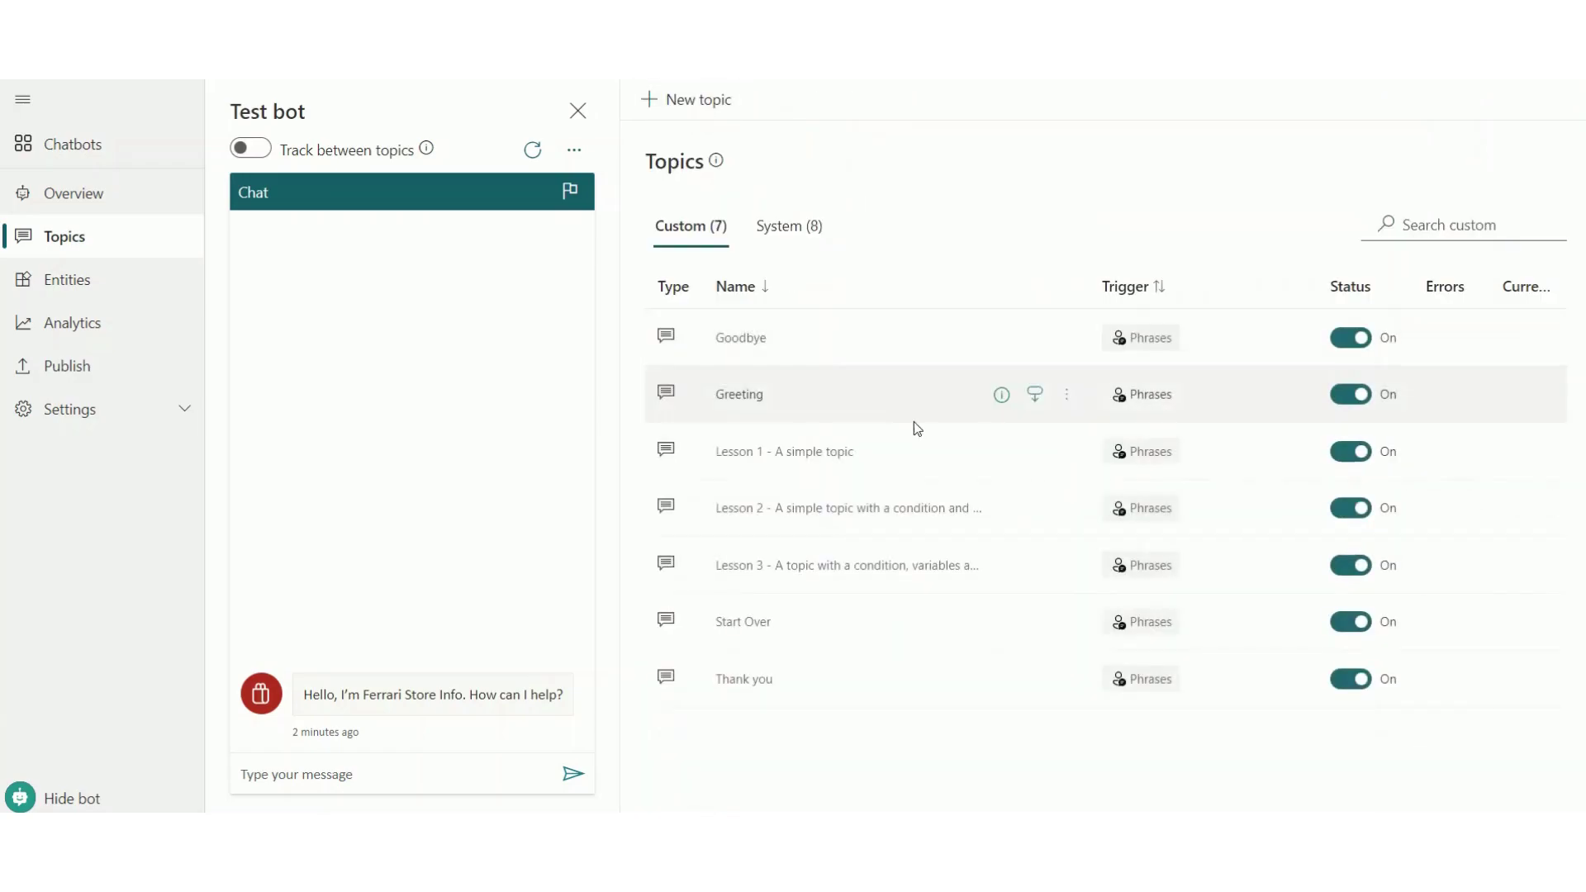
pyautogui.click(796, 231)
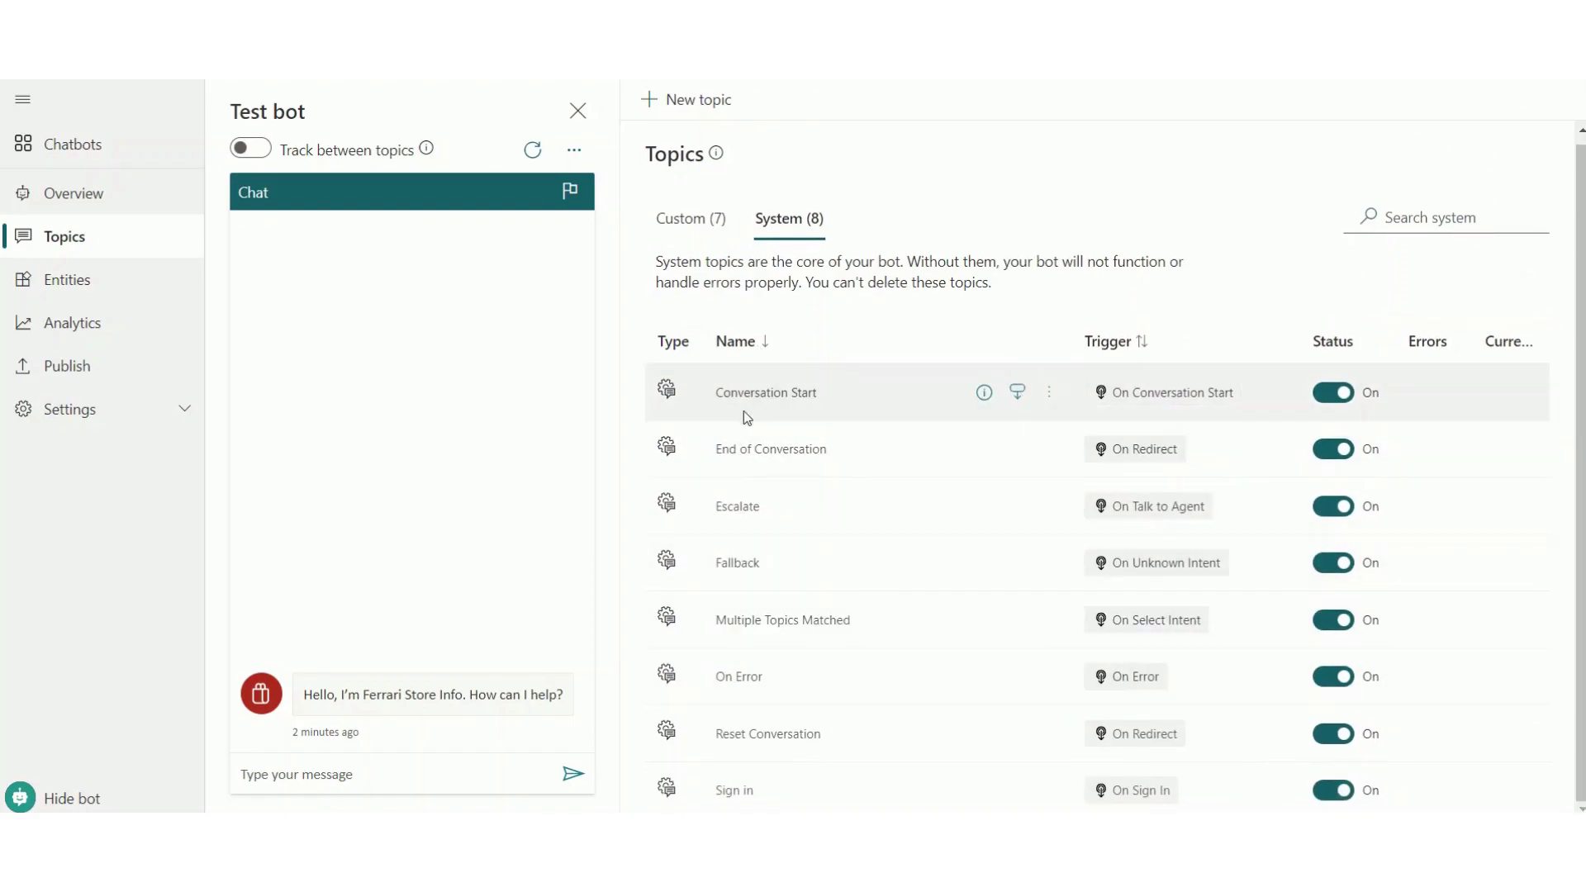
pyautogui.click(690, 219)
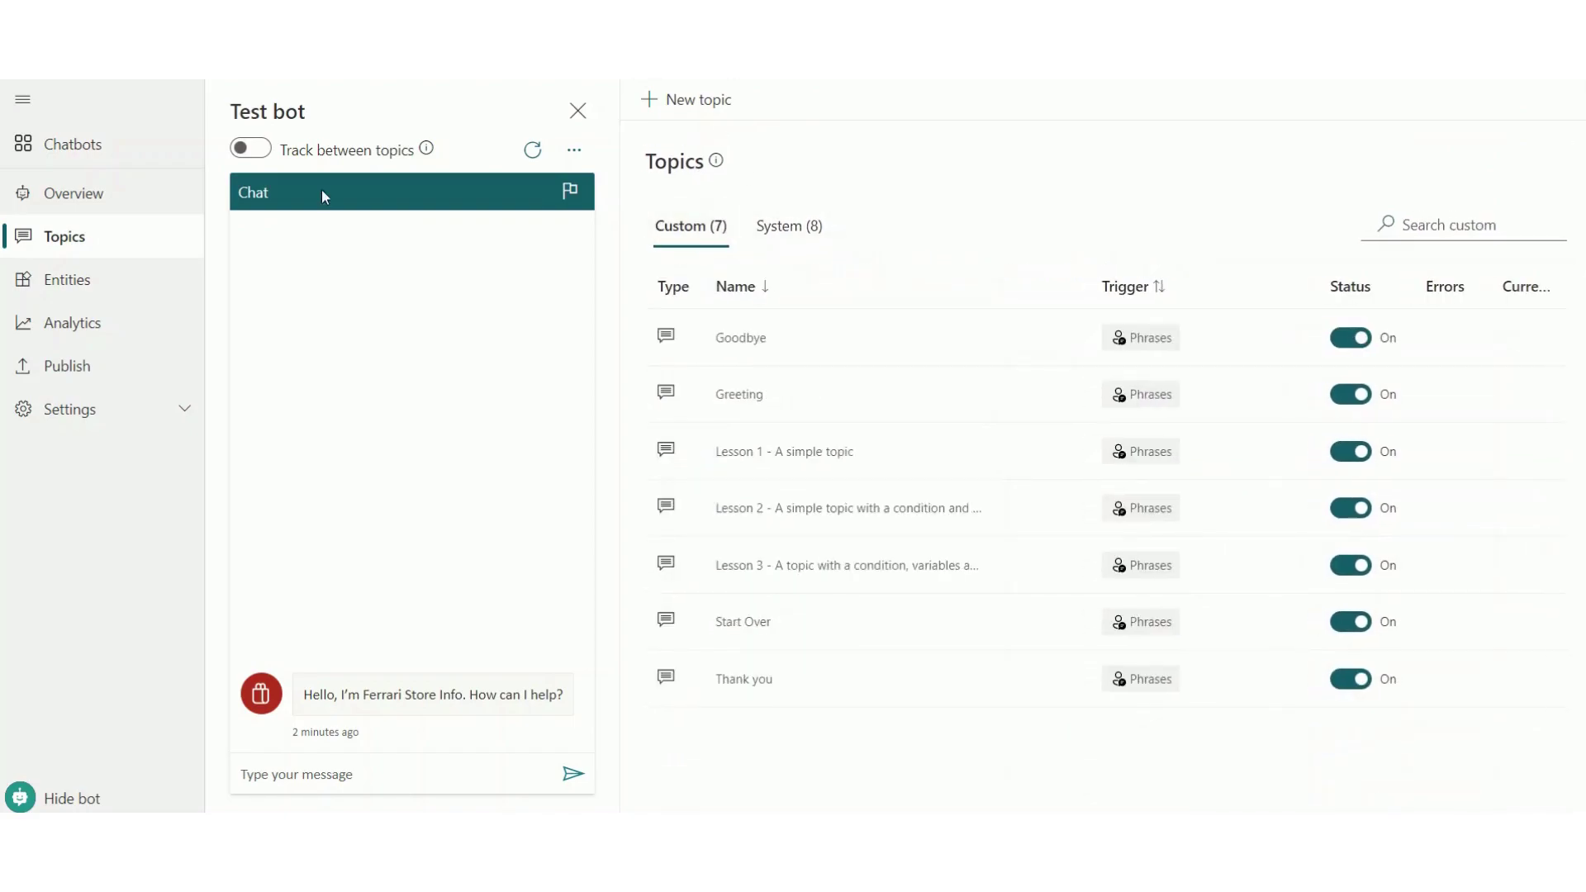
# Create a new topic and name it "Store Timings Information"
pyautogui.click(696, 102)
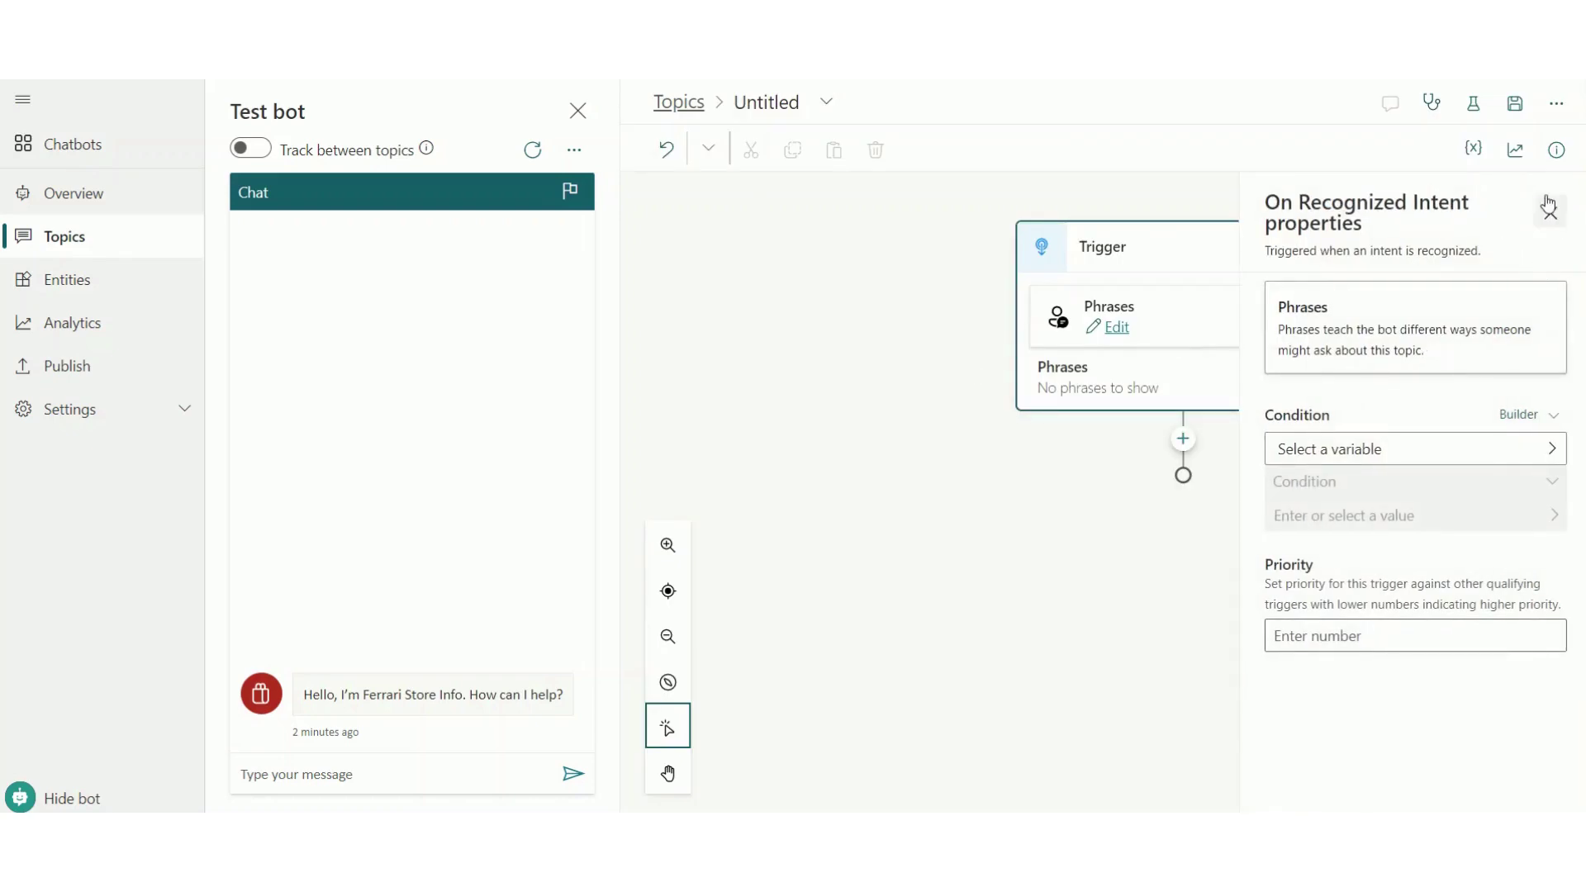
pyautogui.click(1551, 216)
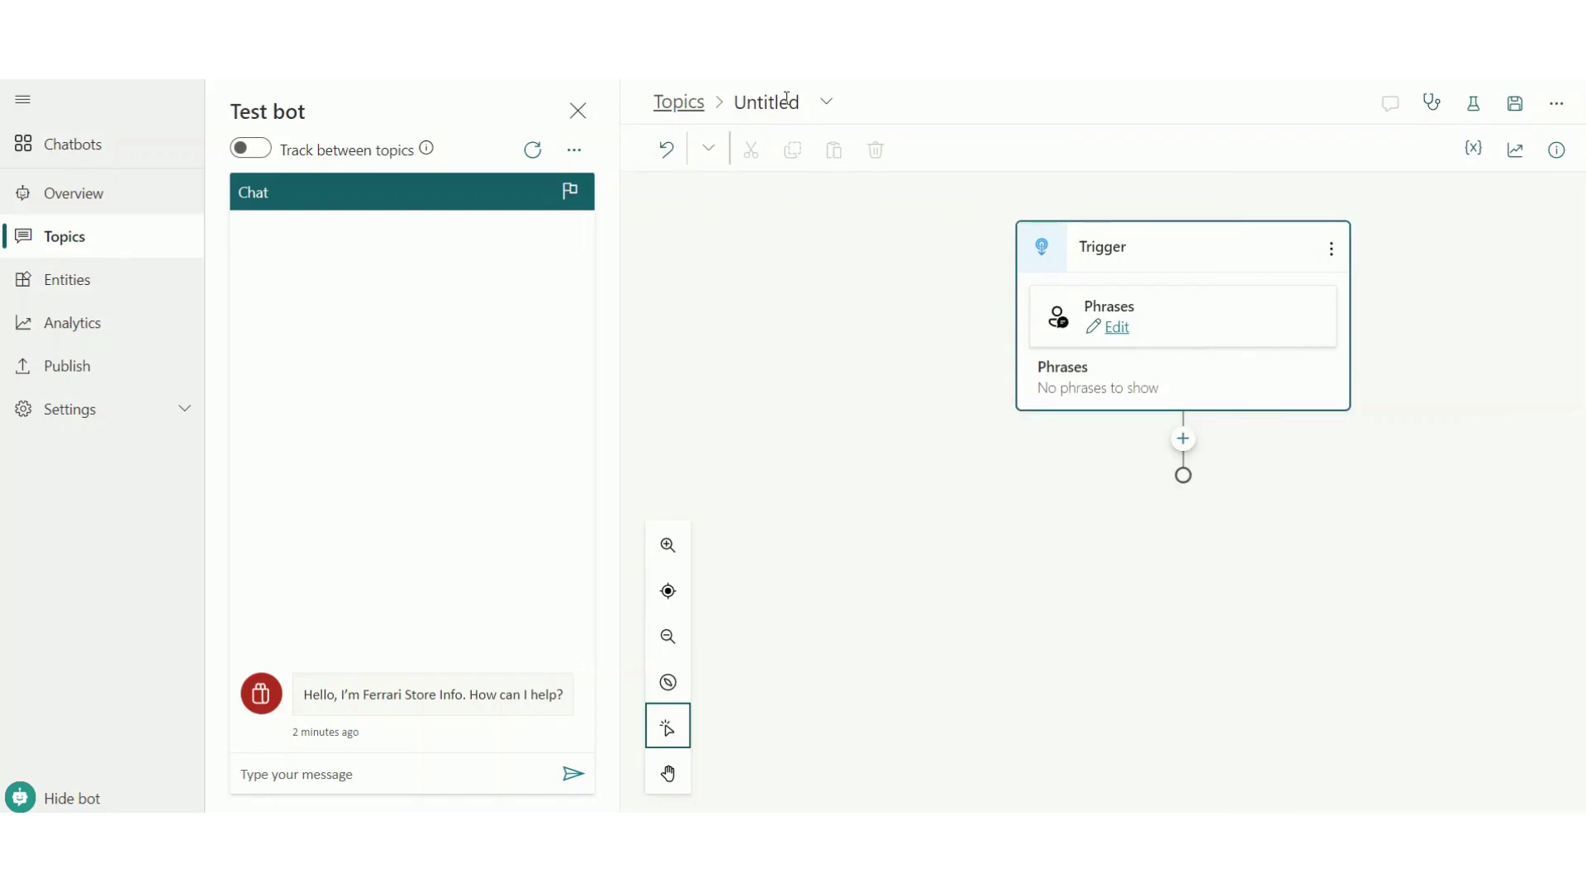
pyautogui.click(786, 100)
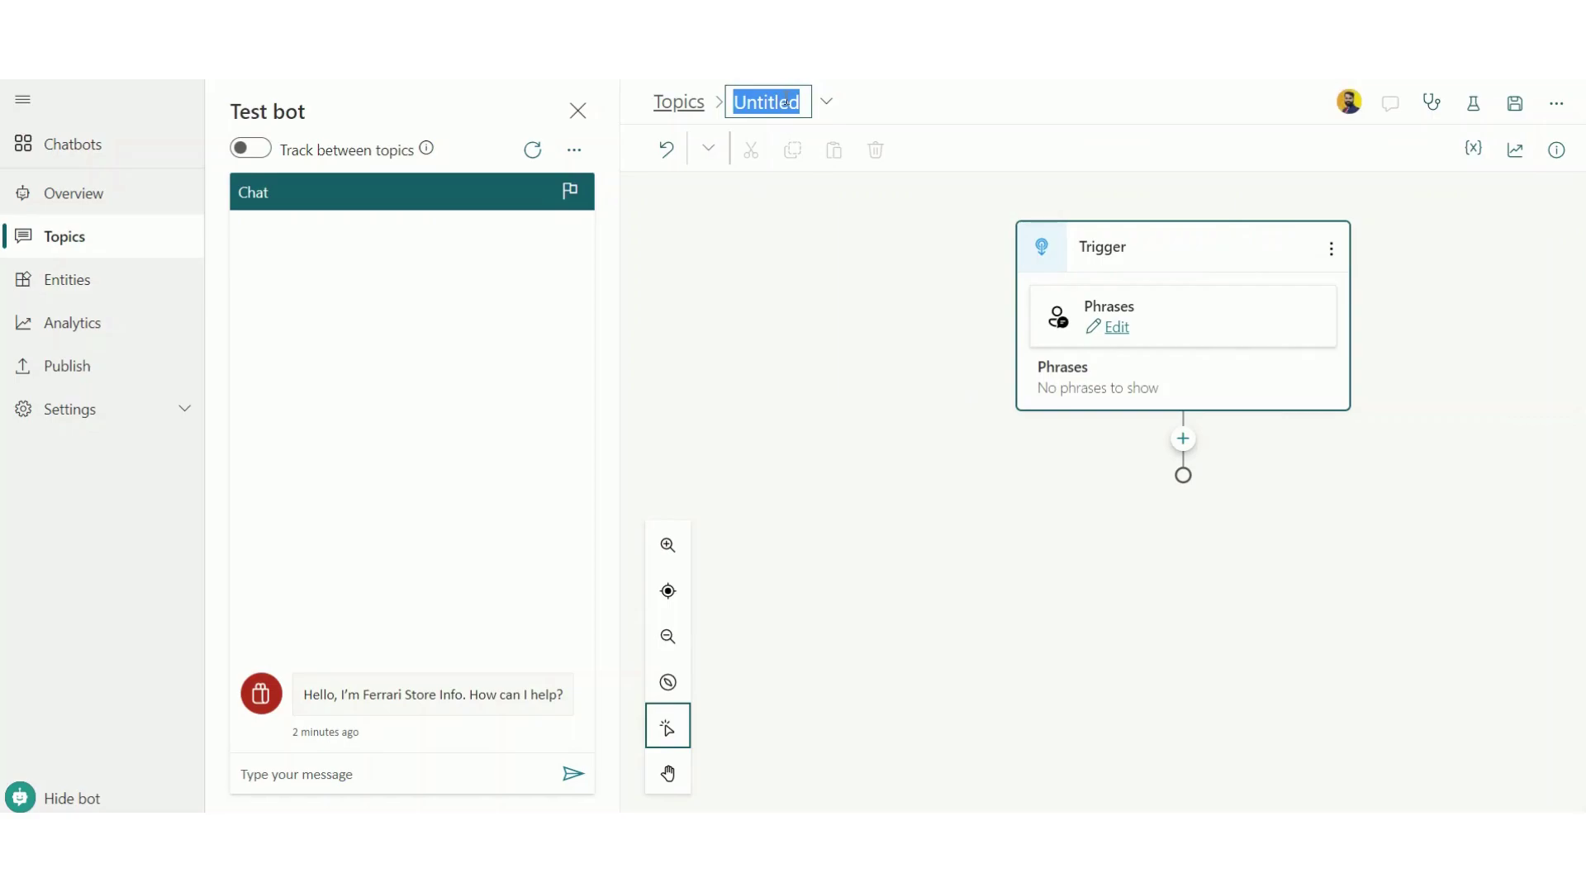
pyautogui.write('Store In')
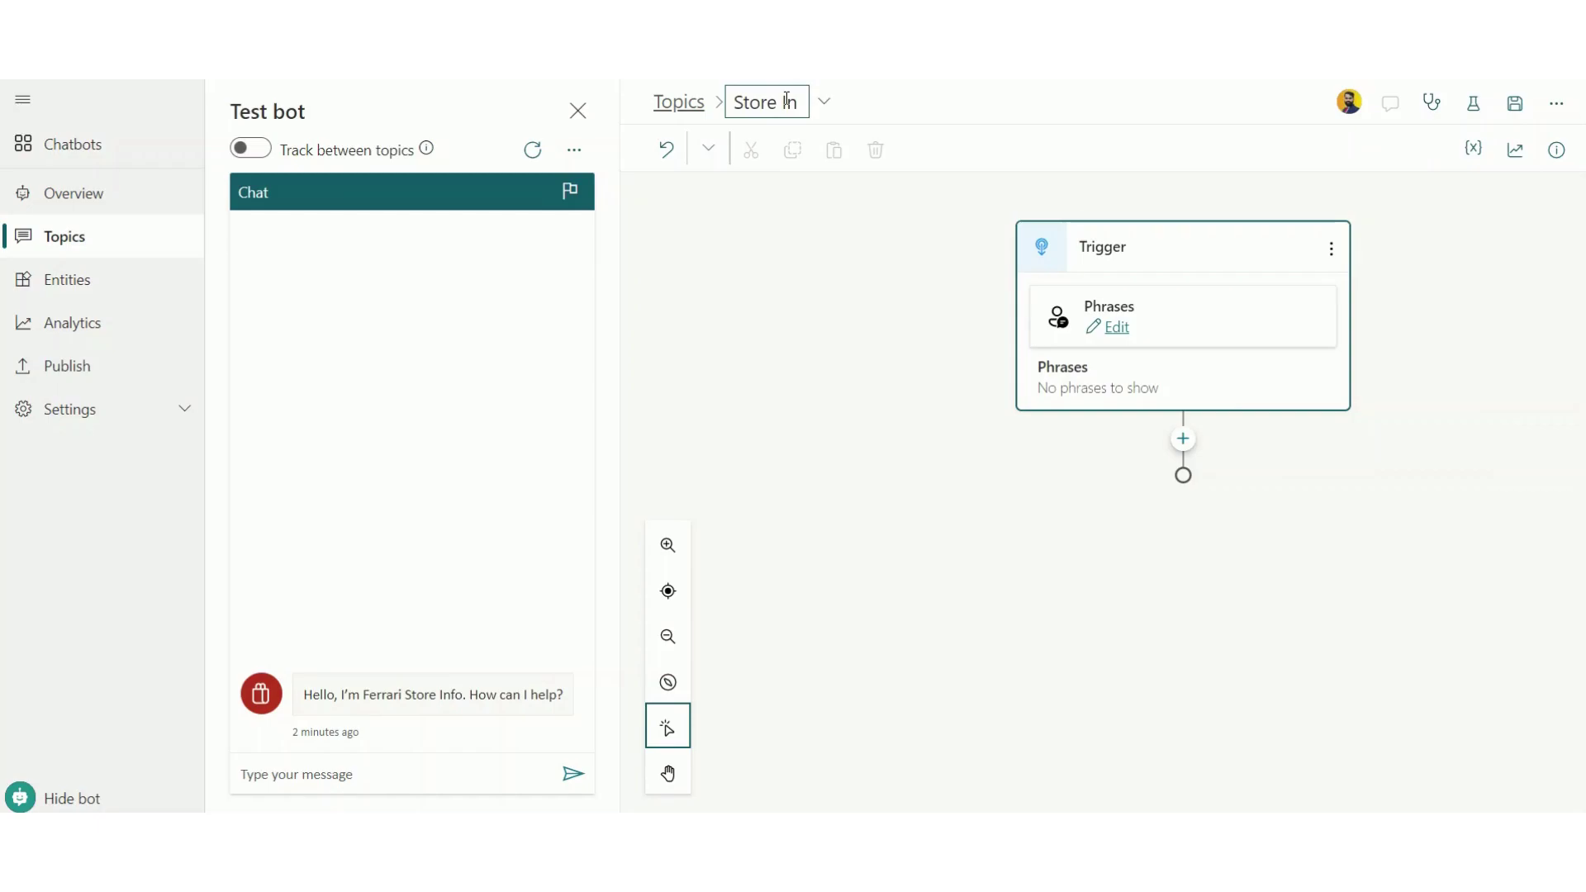
pyautogui.press('BackSpace')
pyautogui.press('BackSpace')
pyautogui.write('Timings Ing')
pyautogui.press('BackSpace')
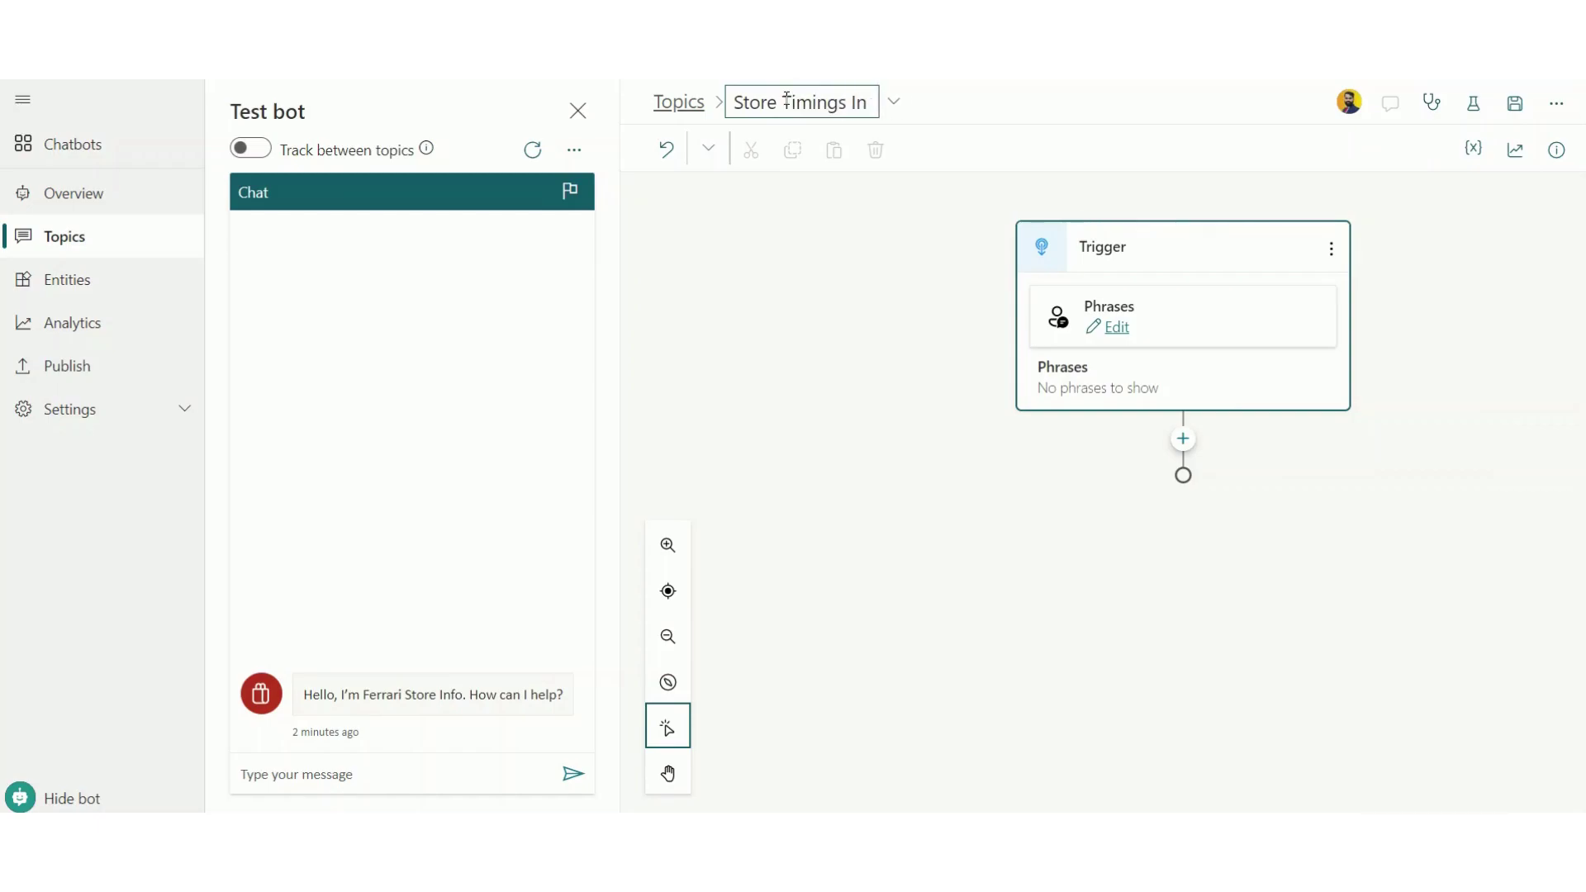
pyautogui.write('formation')
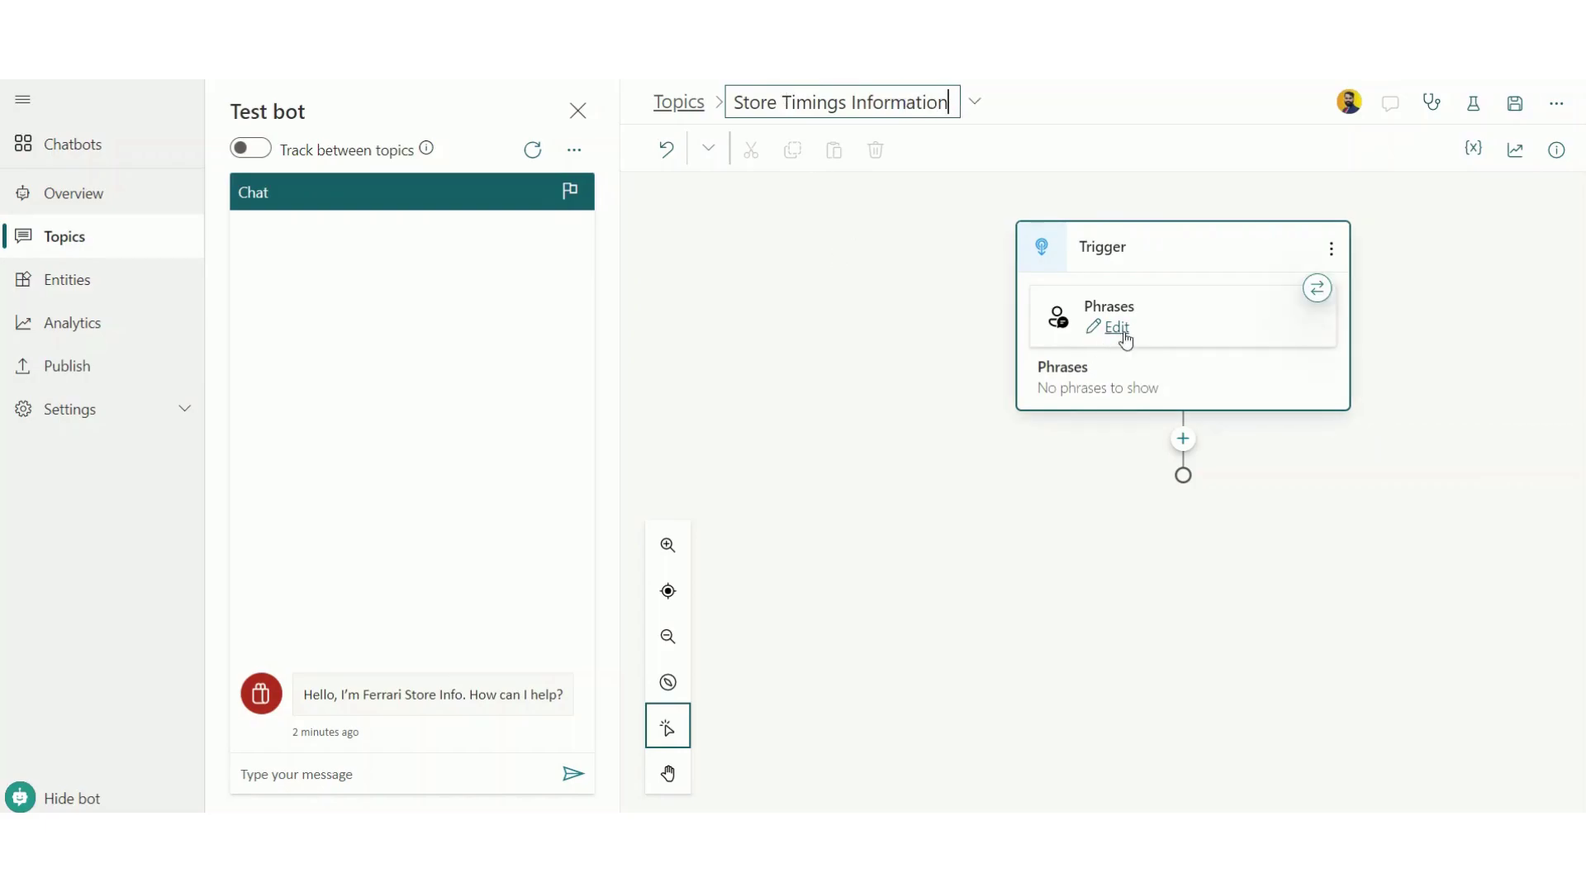
# Add "Store timings" and "When are you open" as trigger phrases for the topic
pyautogui.click(1118, 330)
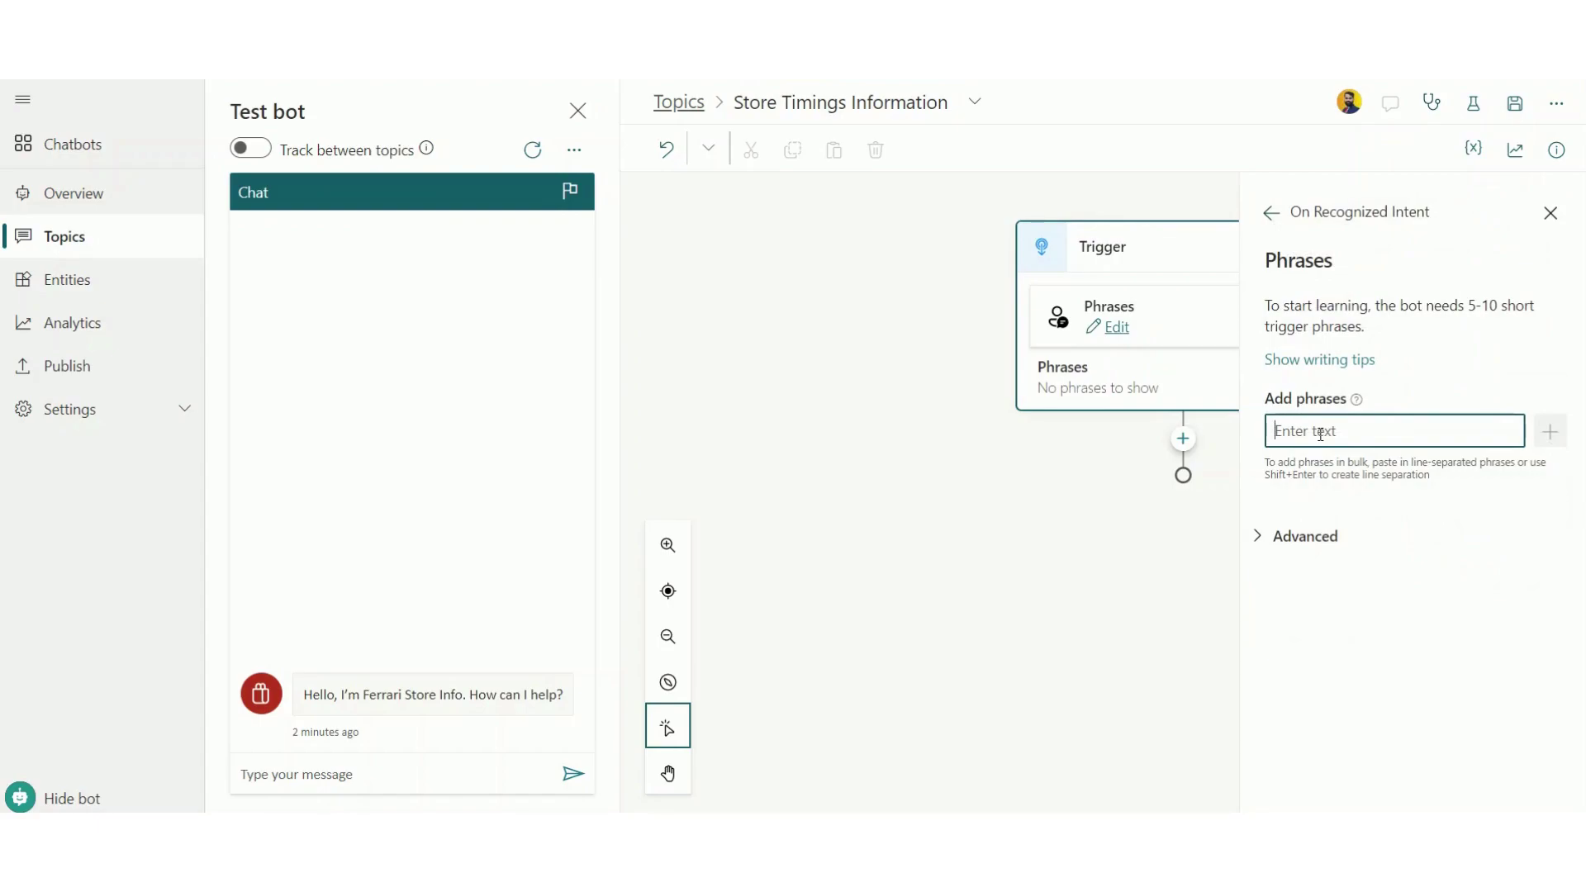
pyautogui.write('Sot')
pyautogui.press('BackSpace')
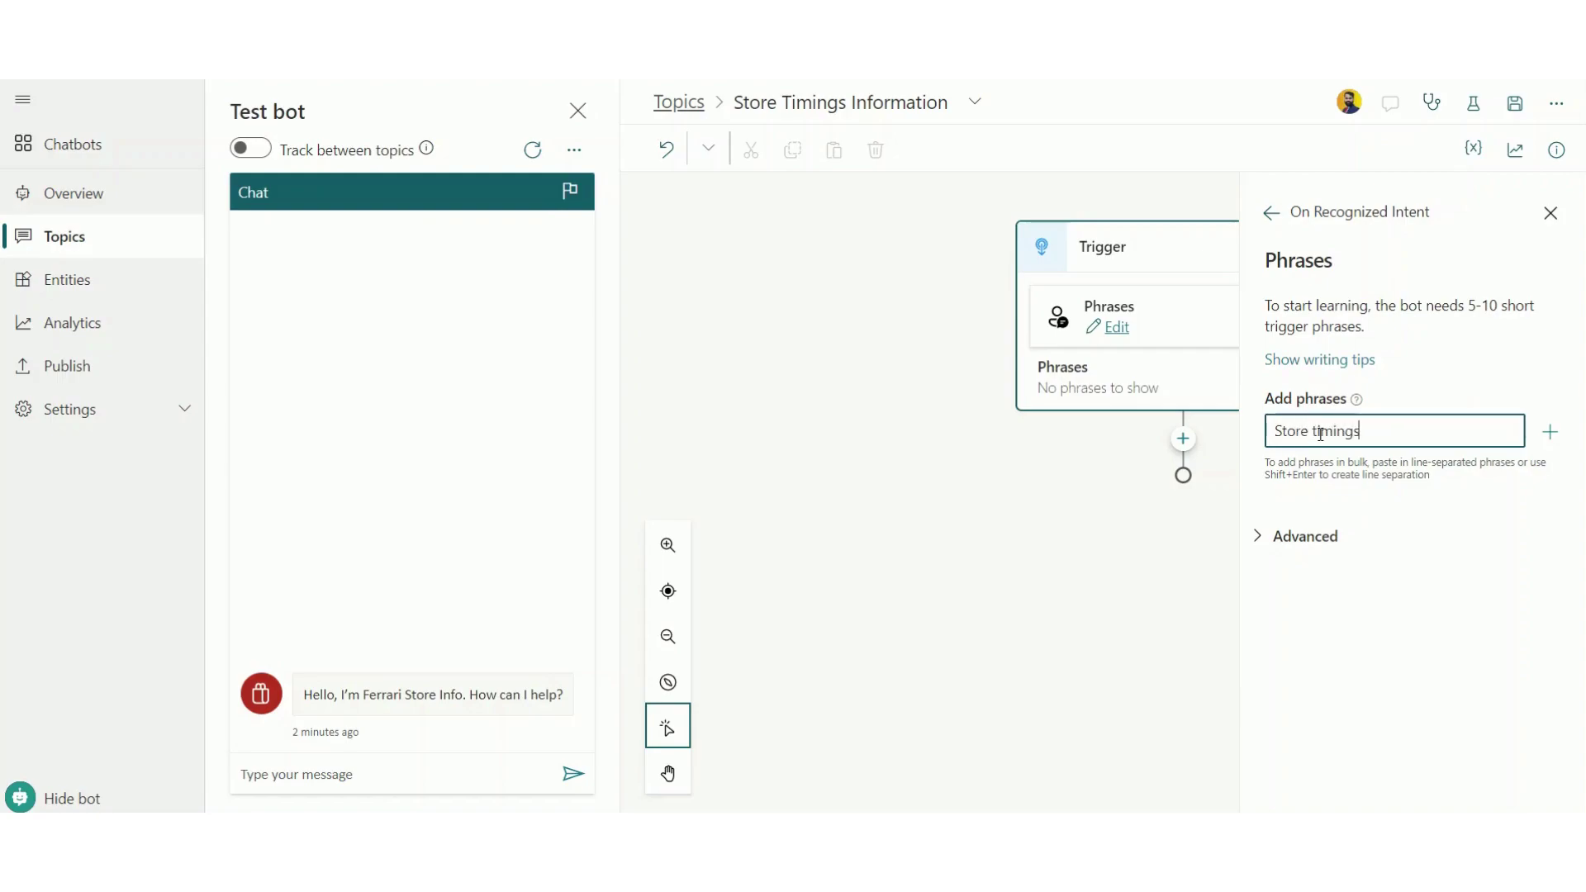
pyautogui.click(1550, 430)
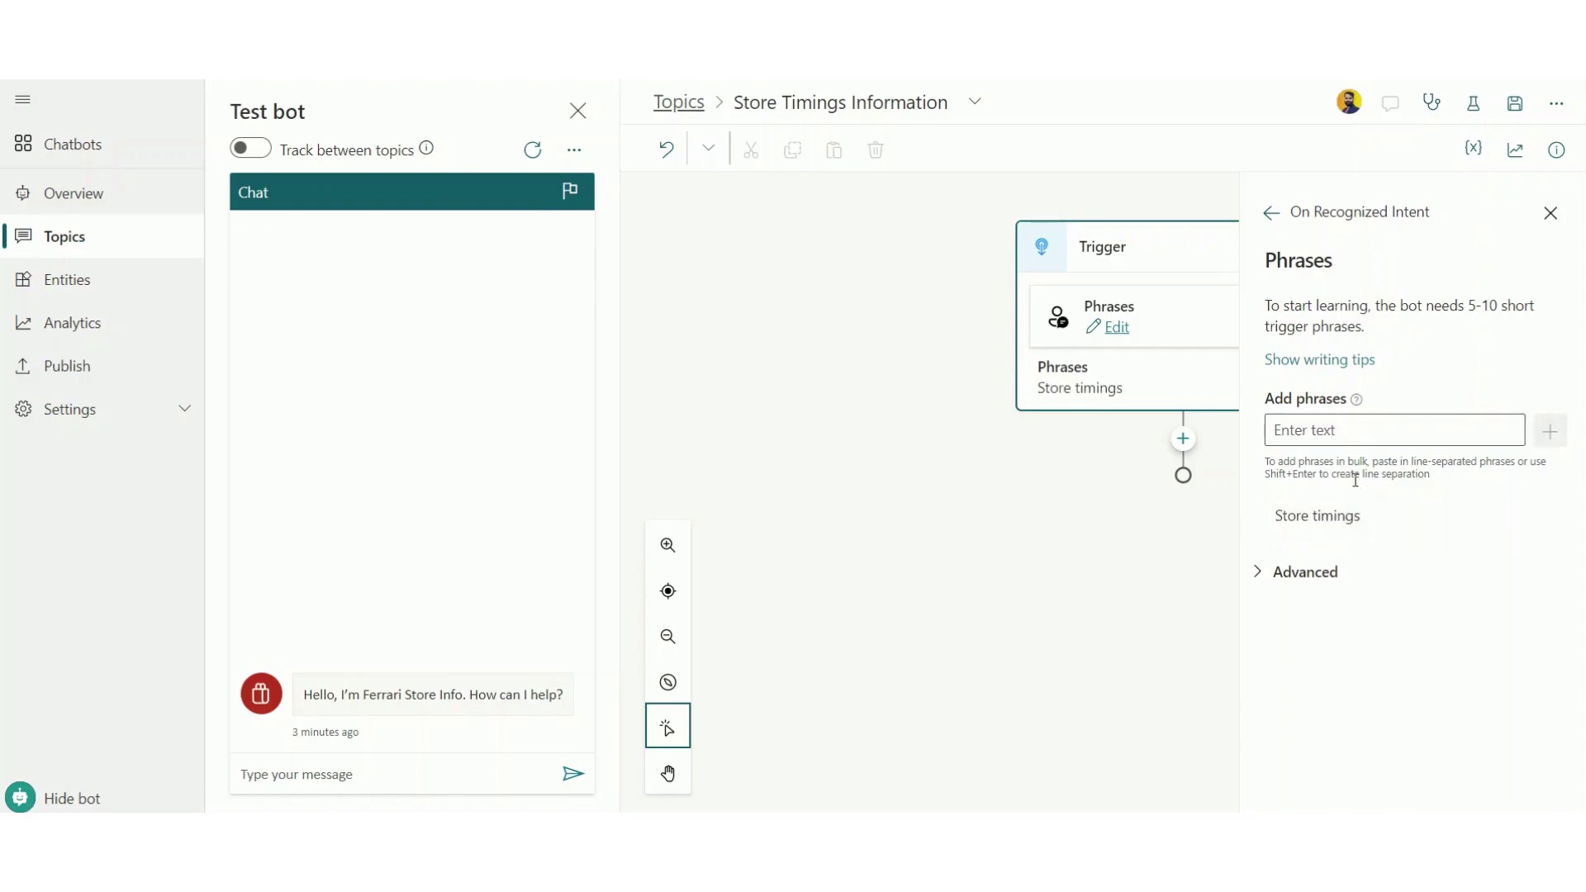
pyautogui.write('Wh')
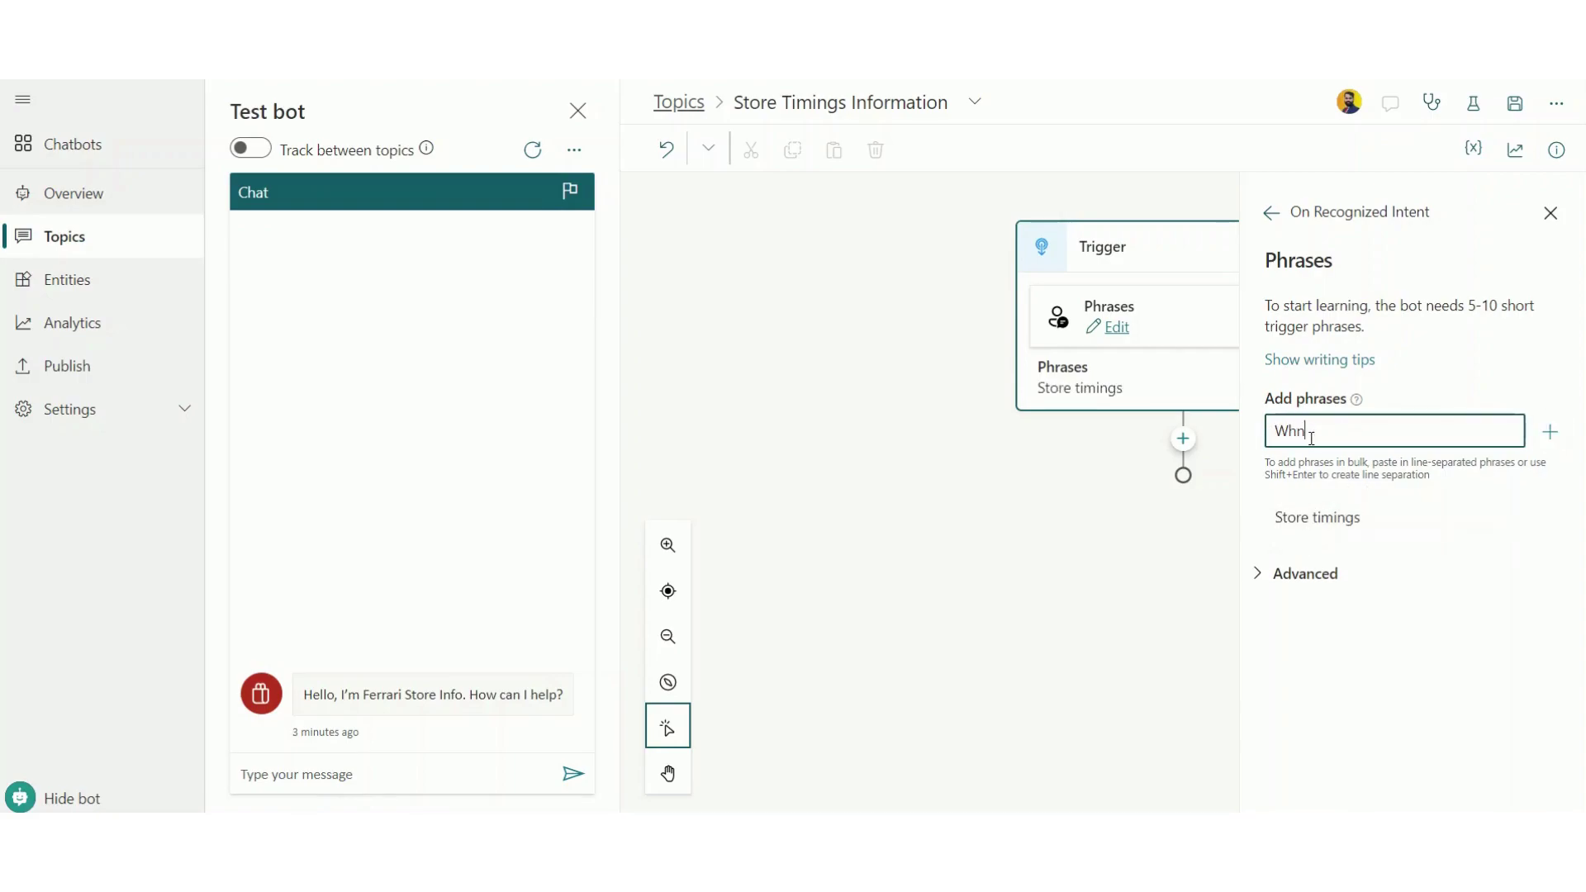
pyautogui.write('en')
pyautogui.write('are you ')
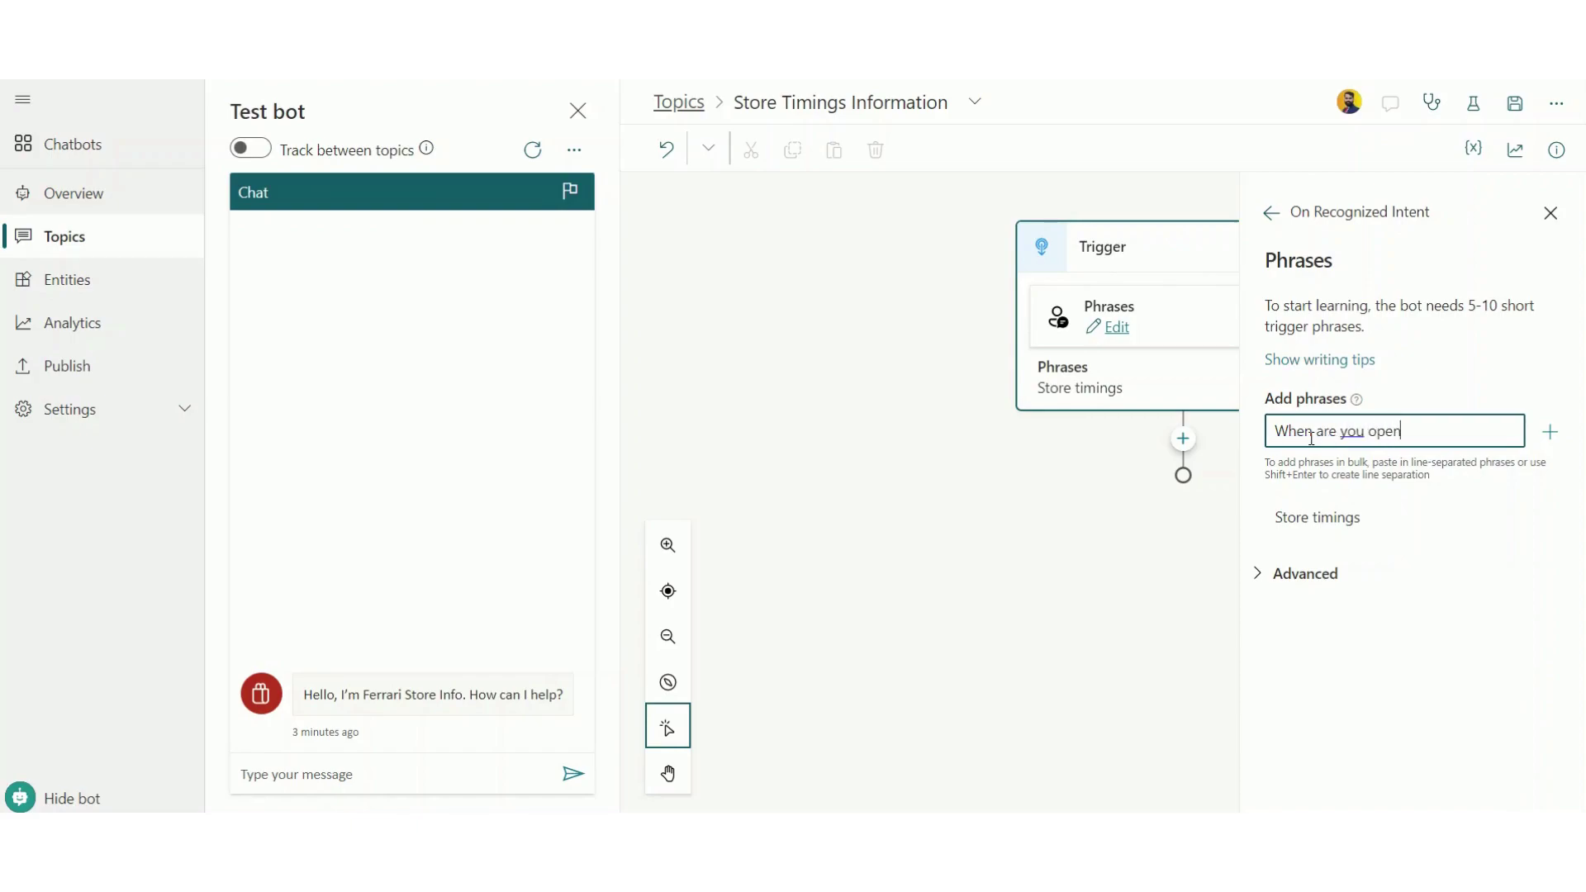
pyautogui.write('open')
pyautogui.click(1549, 431)
# Add "Are you open on" as another trigger phrase for the topic
pyautogui.click(1296, 432)
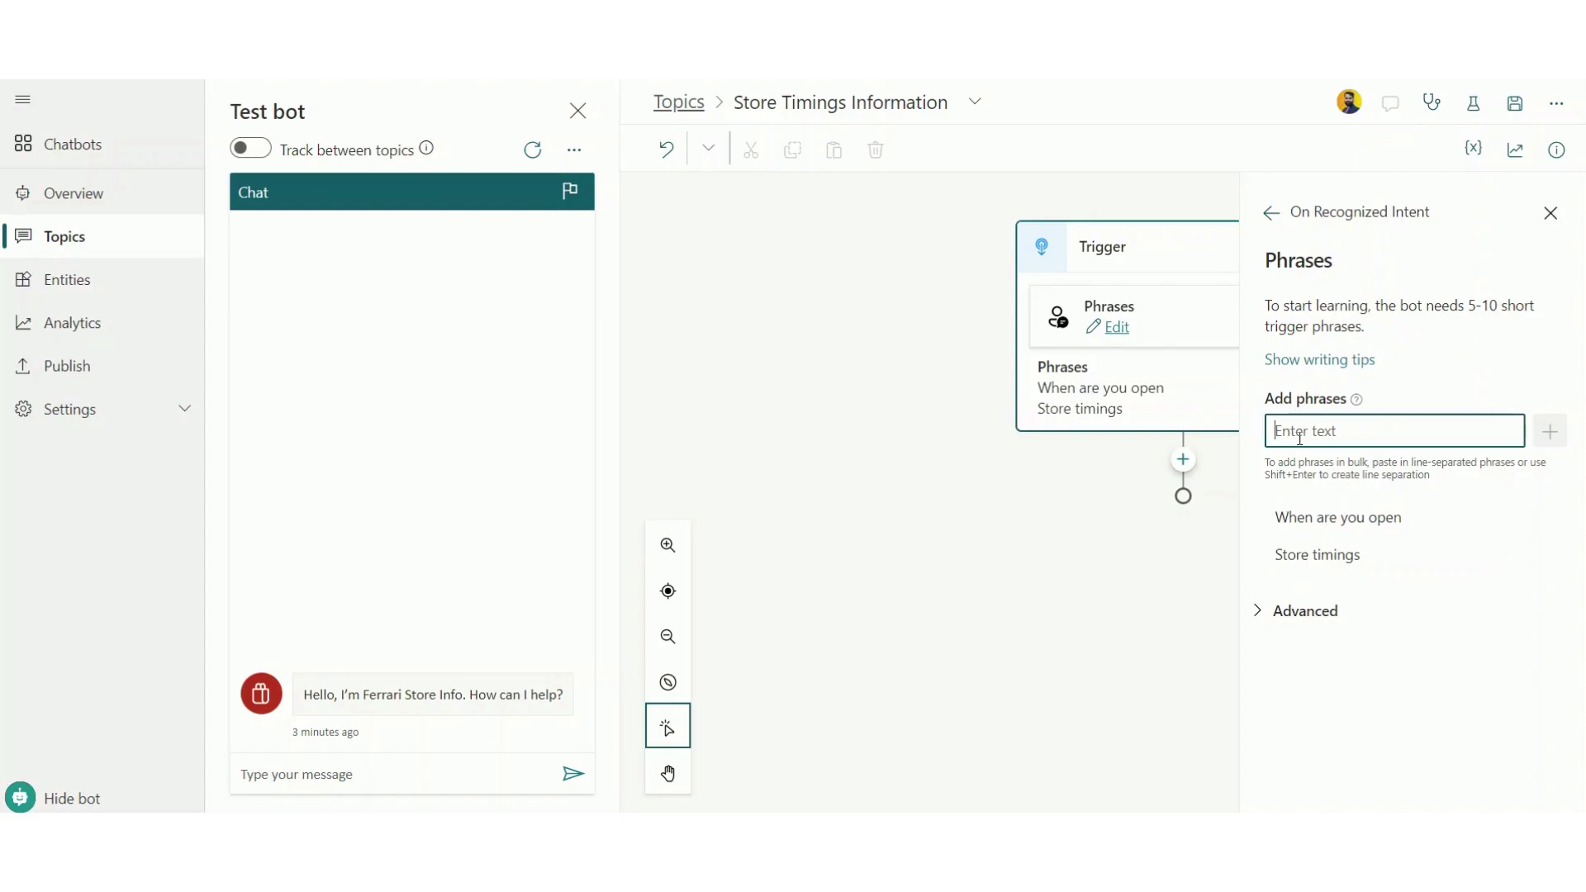
pyautogui.write('Are you')
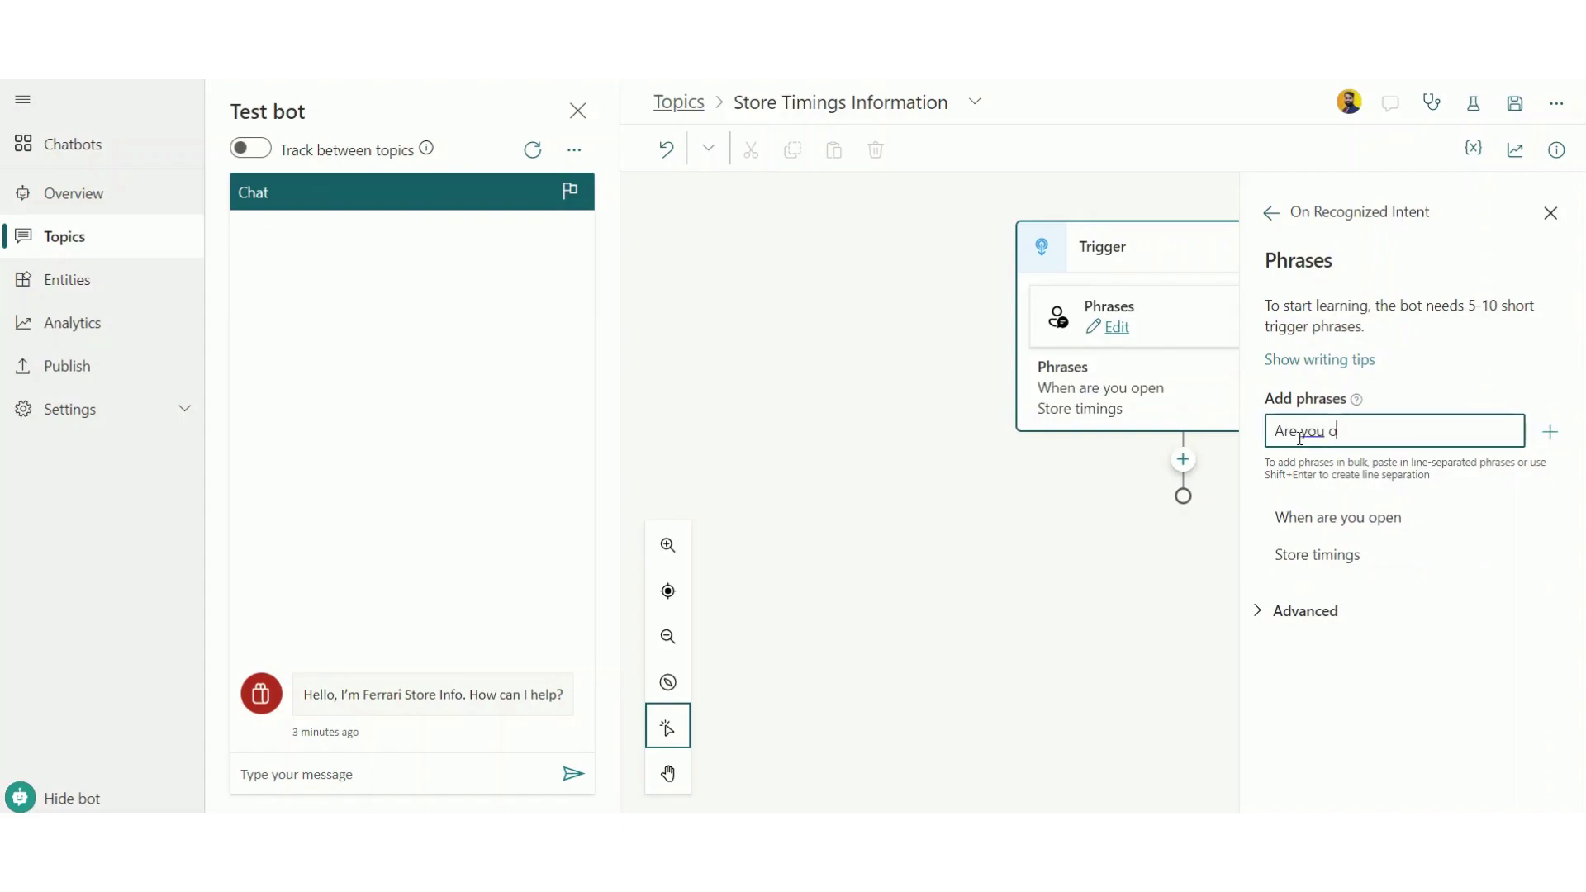
pyautogui.write(' open on')
pyautogui.click(1550, 429)
# Try to add the trigger phrase "please share store timings" and close the phrase editor
pyautogui.click(1302, 431)
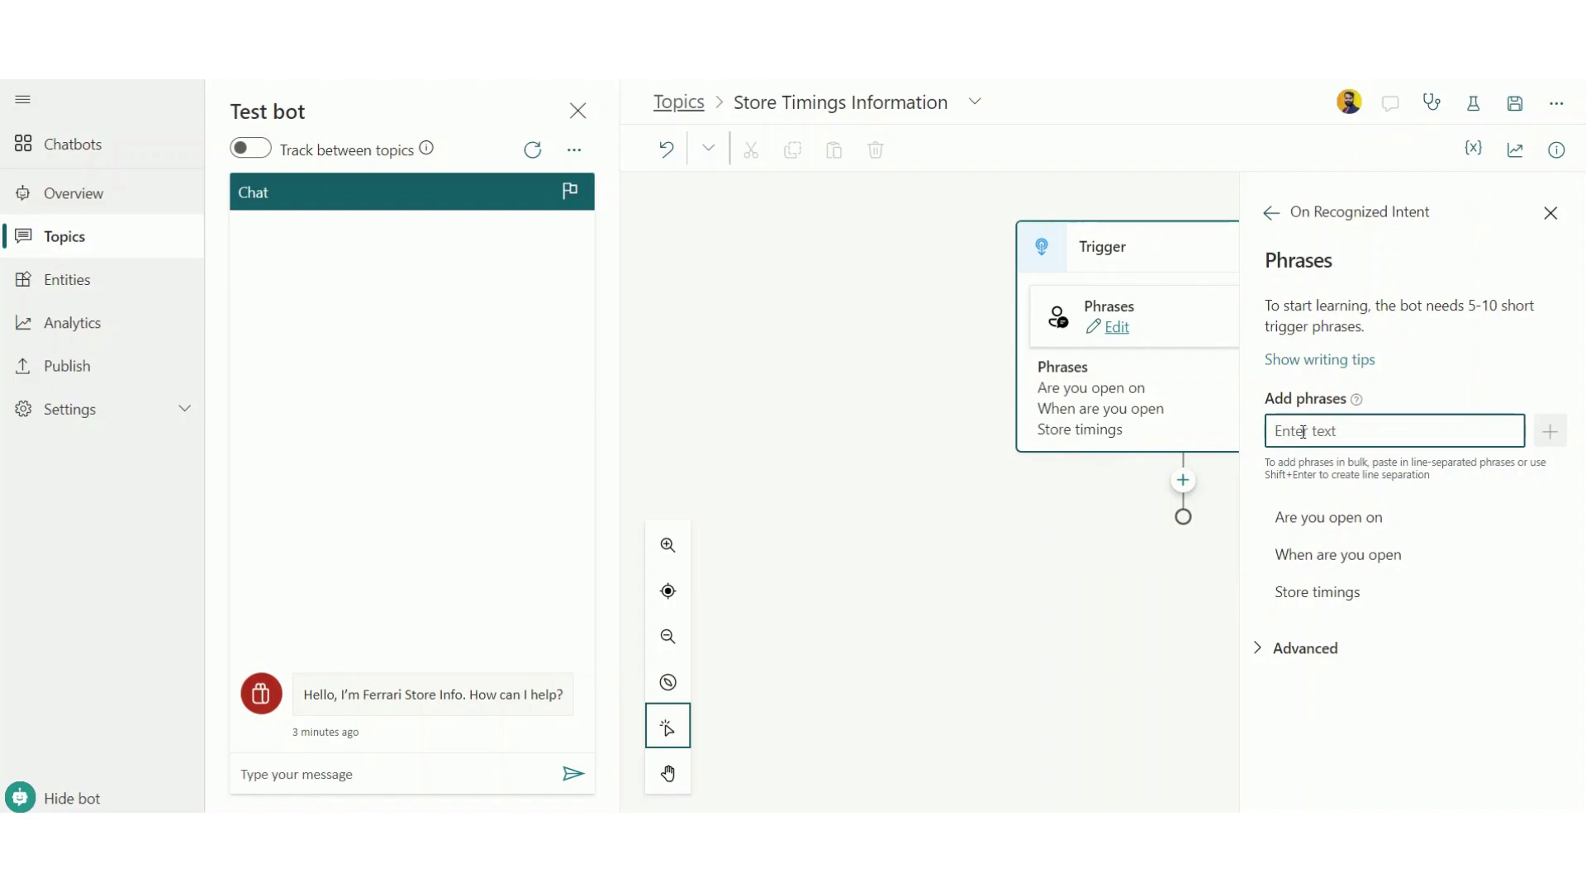
pyautogui.write('please share store')
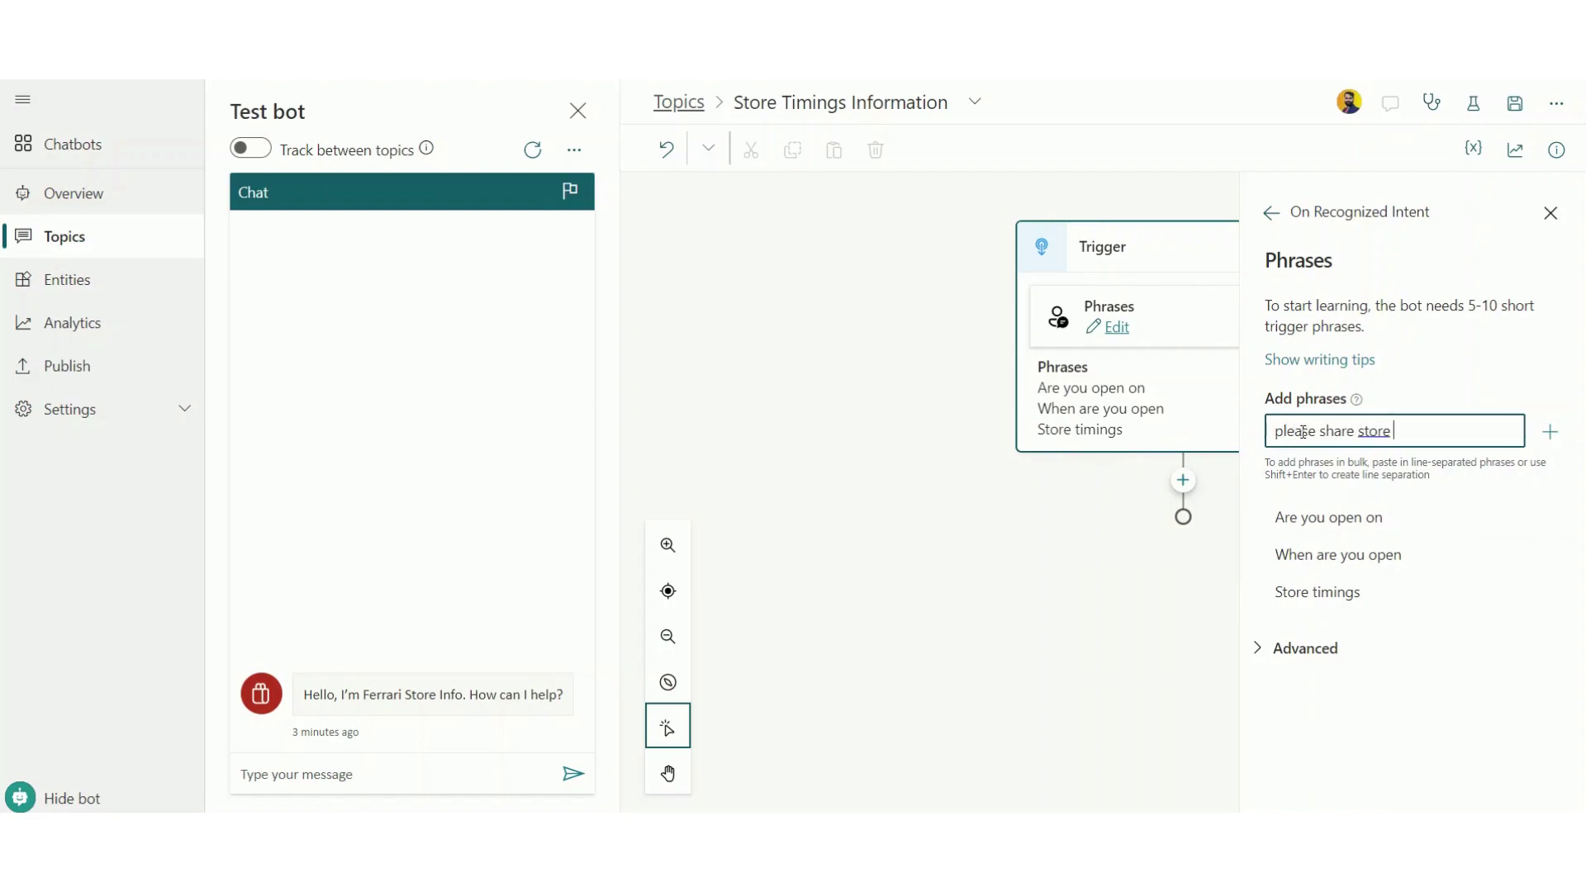
pyautogui.write(' timings')
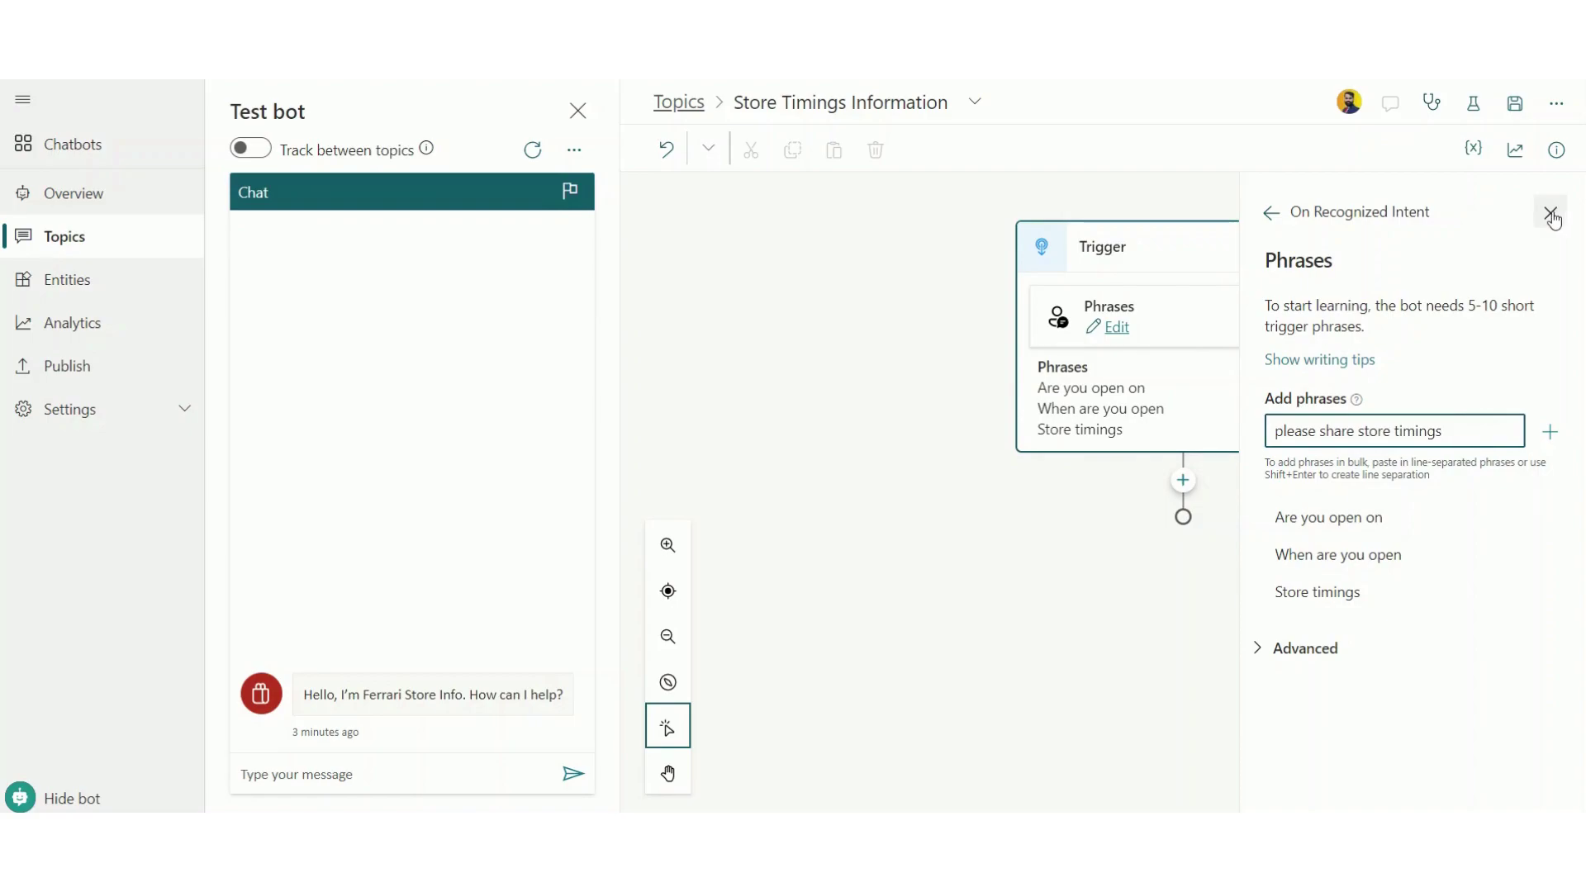
pyautogui.click(1551, 216)
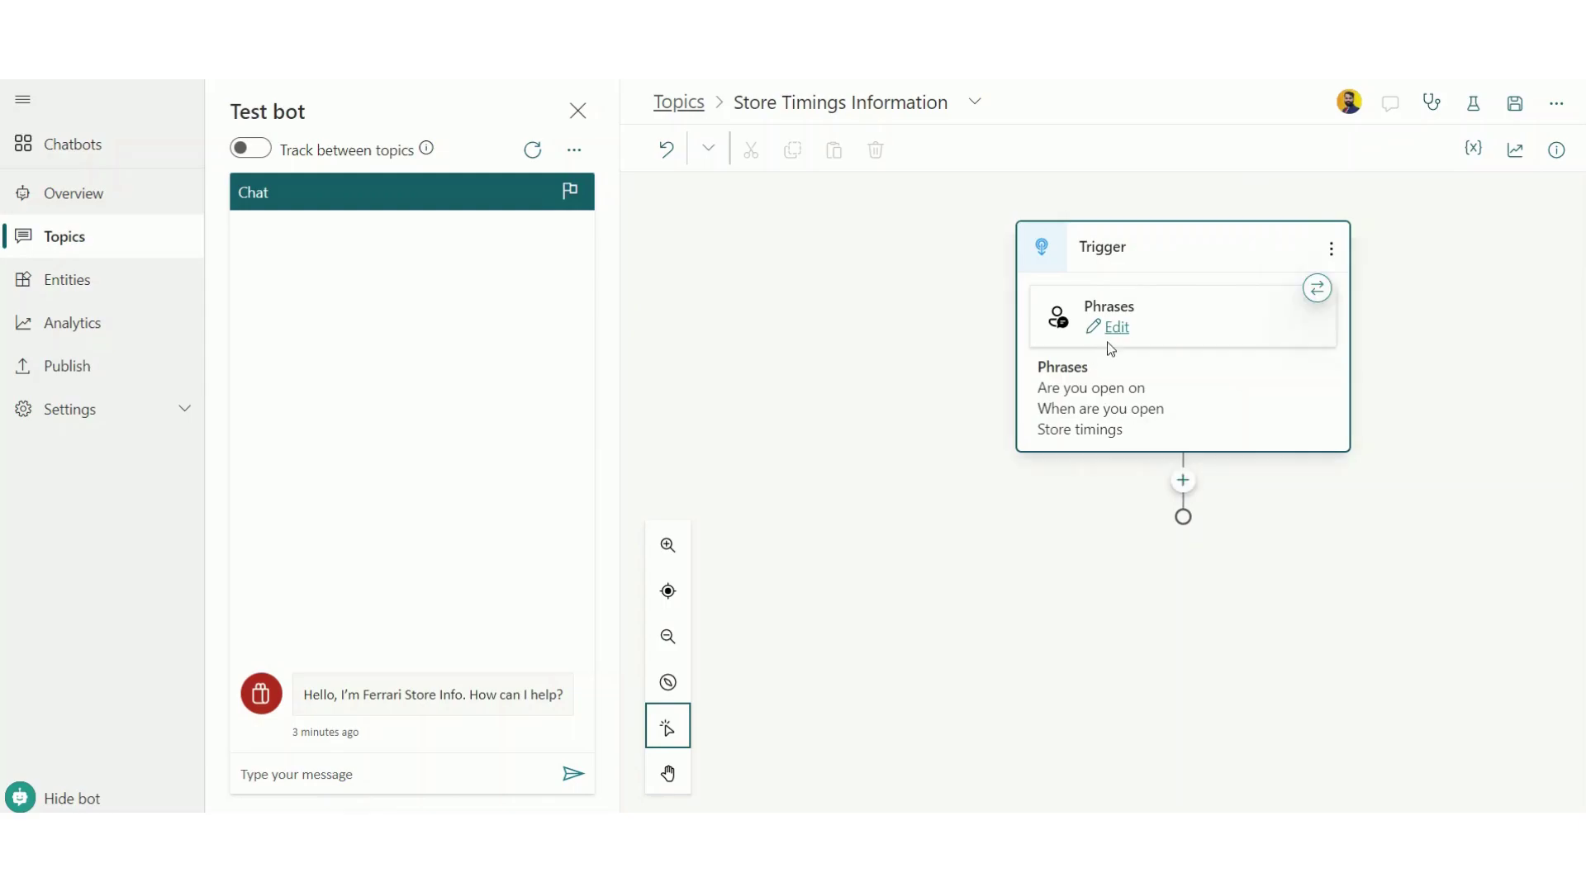
# Add a multiple-choice question below the trigger asking "Please select the store" with the options Mumbai and Dubai
pyautogui.click(1184, 482)
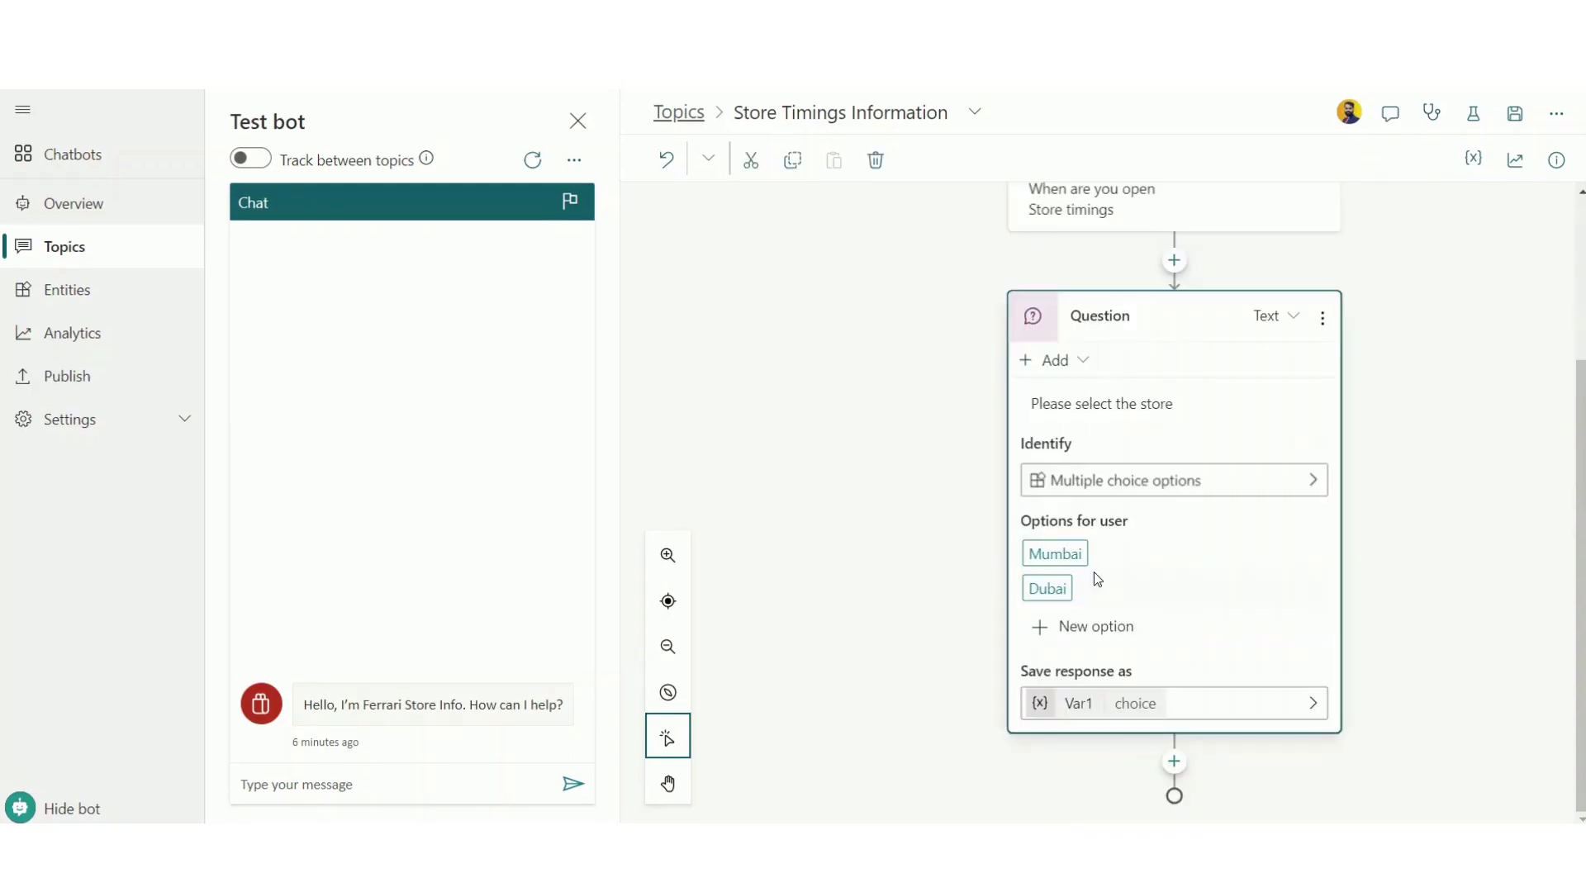
# Add a condition below the store question that checks whether Var1 is equal to Mumbai
pyautogui.click(1175, 766)
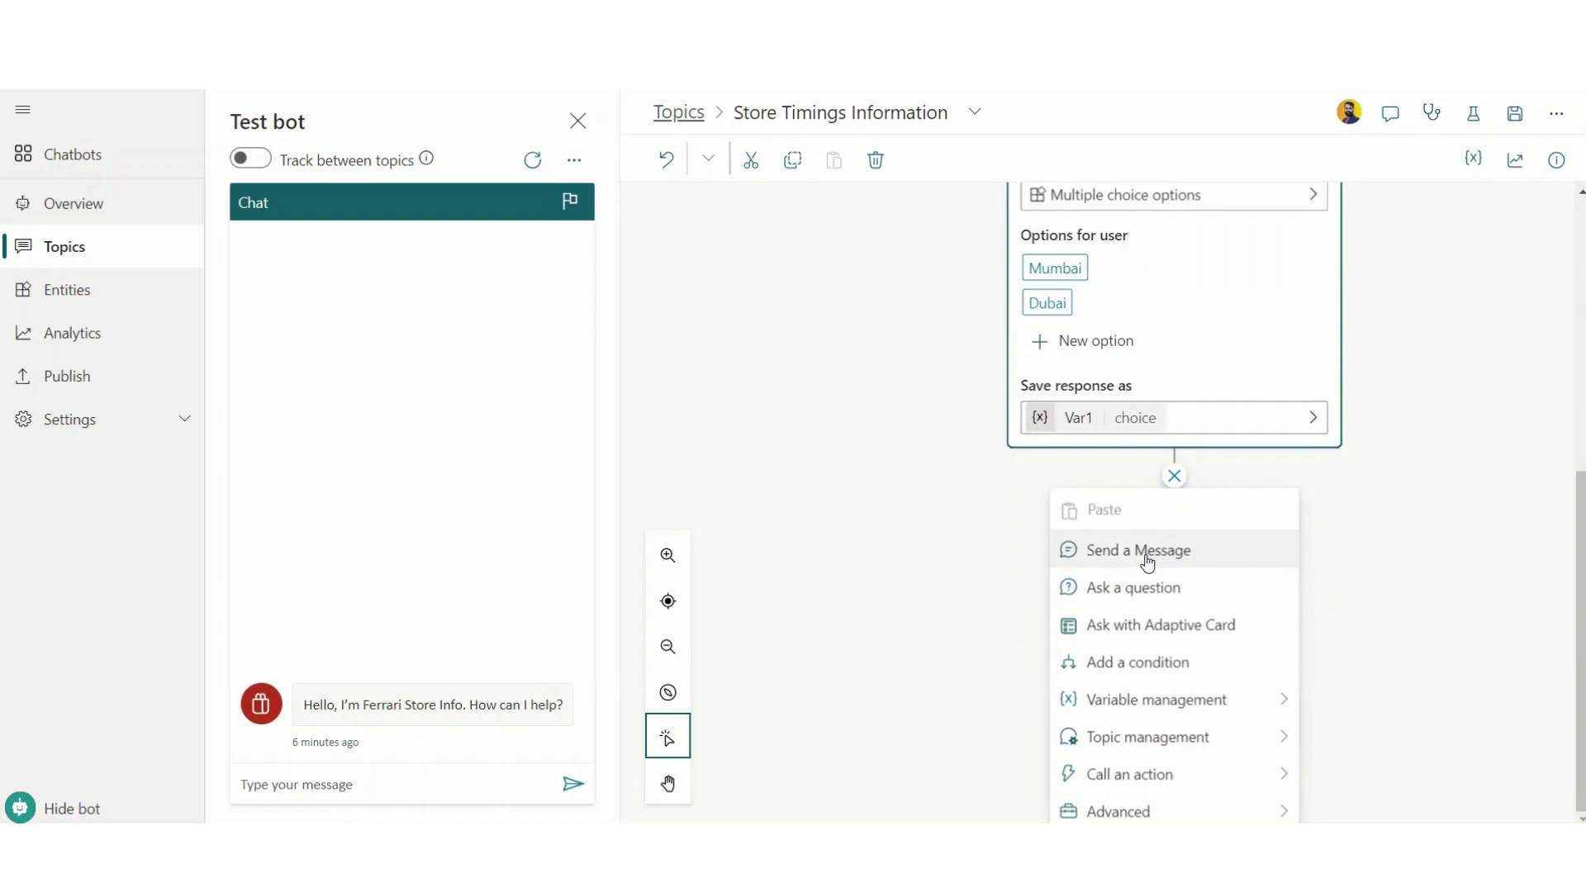
pyautogui.click(1144, 668)
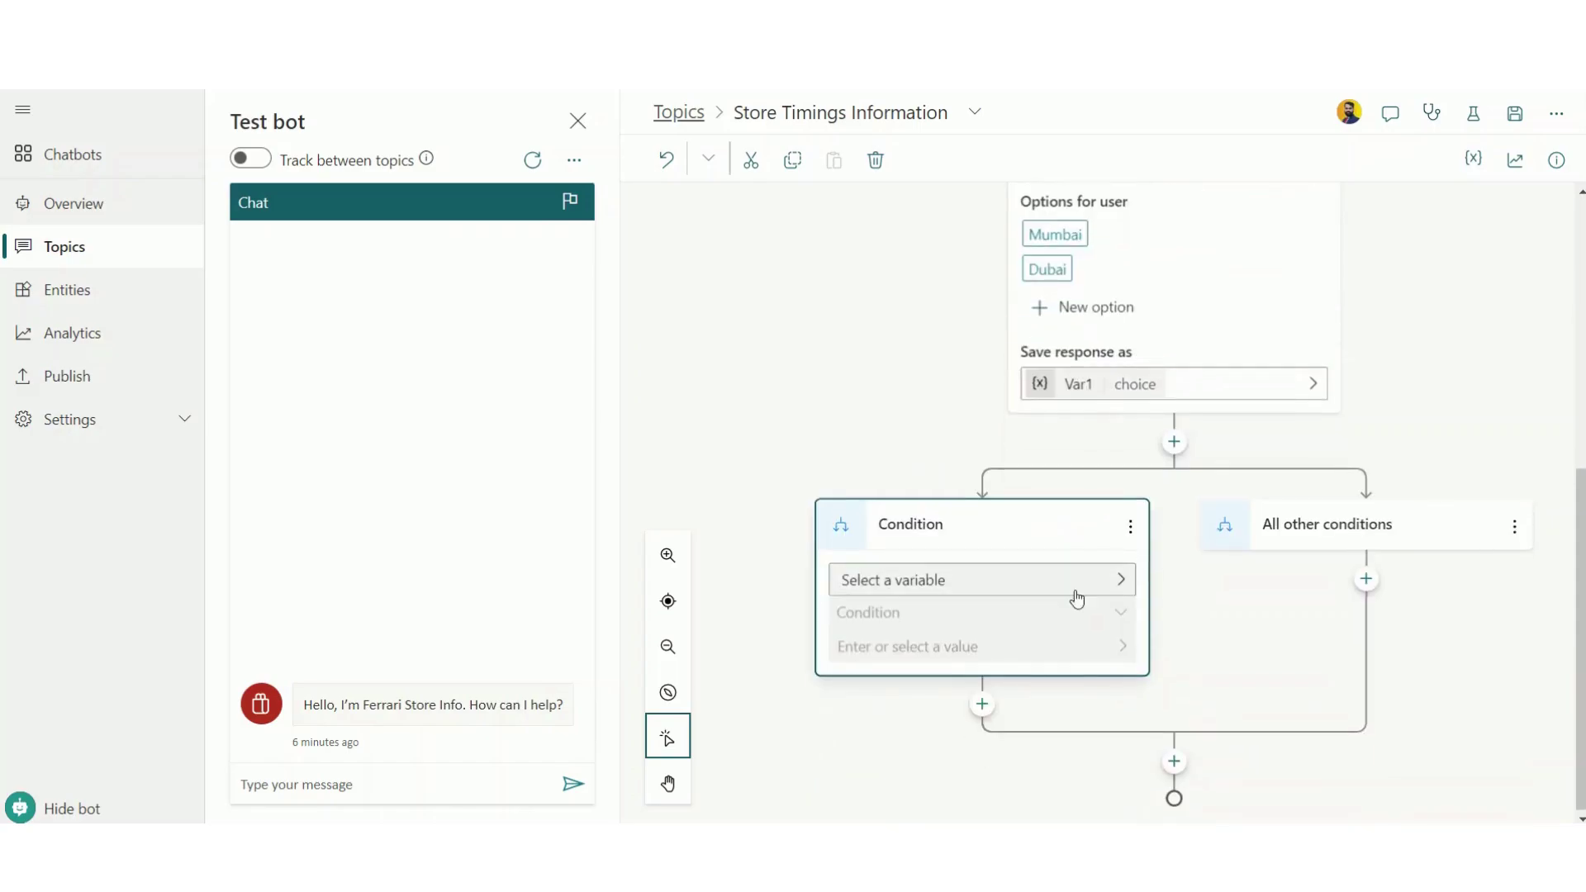
pyautogui.click(1120, 584)
pyautogui.click(1202, 635)
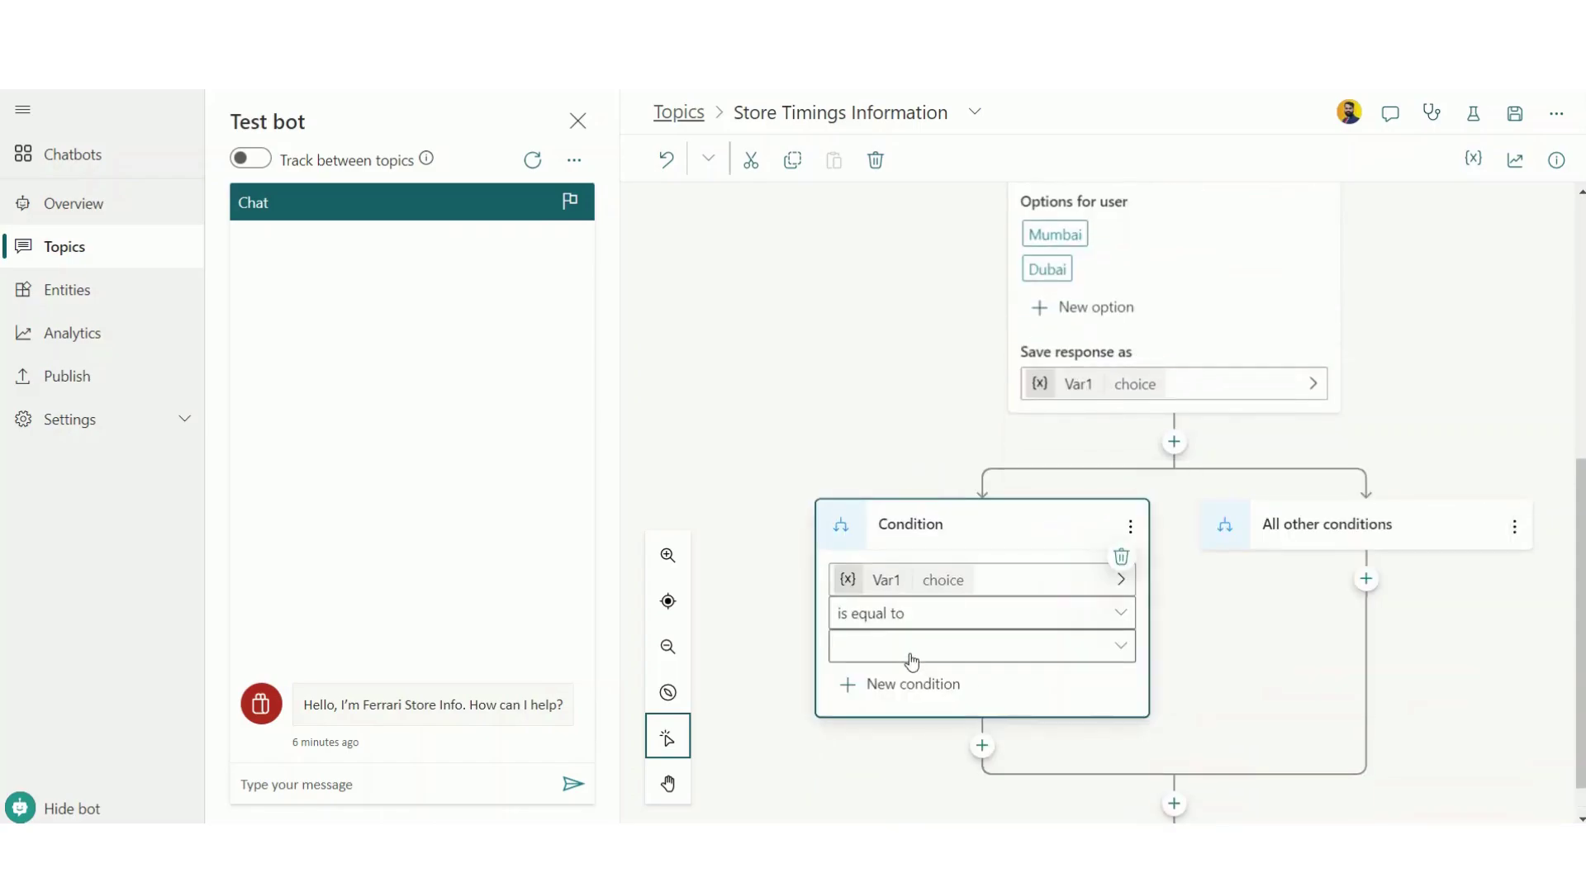
pyautogui.click(938, 666)
pyautogui.click(894, 684)
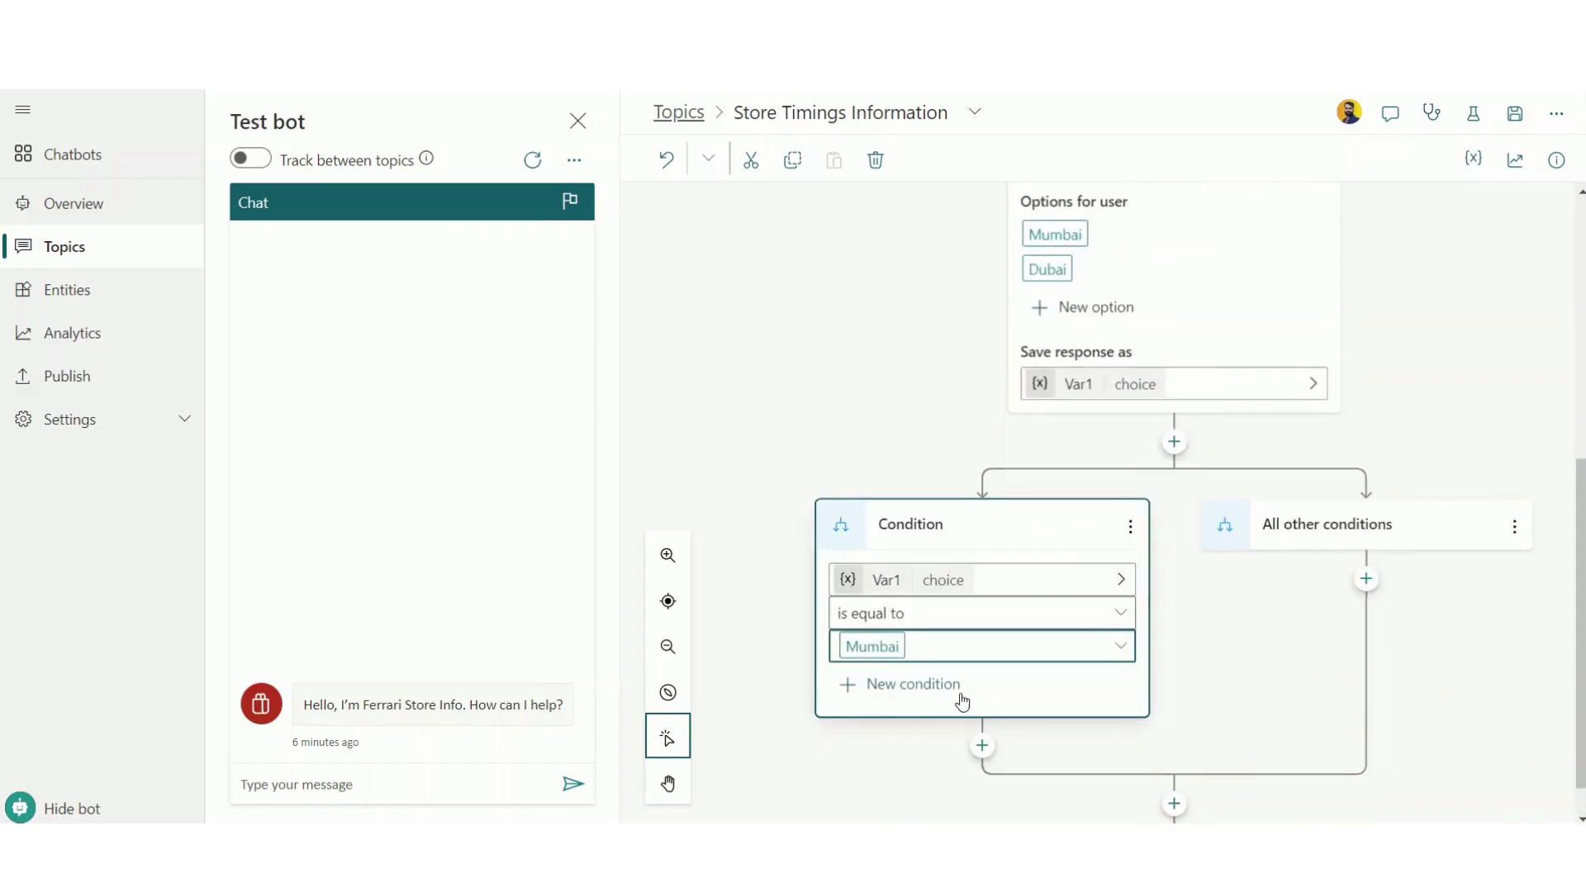
pyautogui.click(914, 686)
pyautogui.scroll(-2, 898, 686)
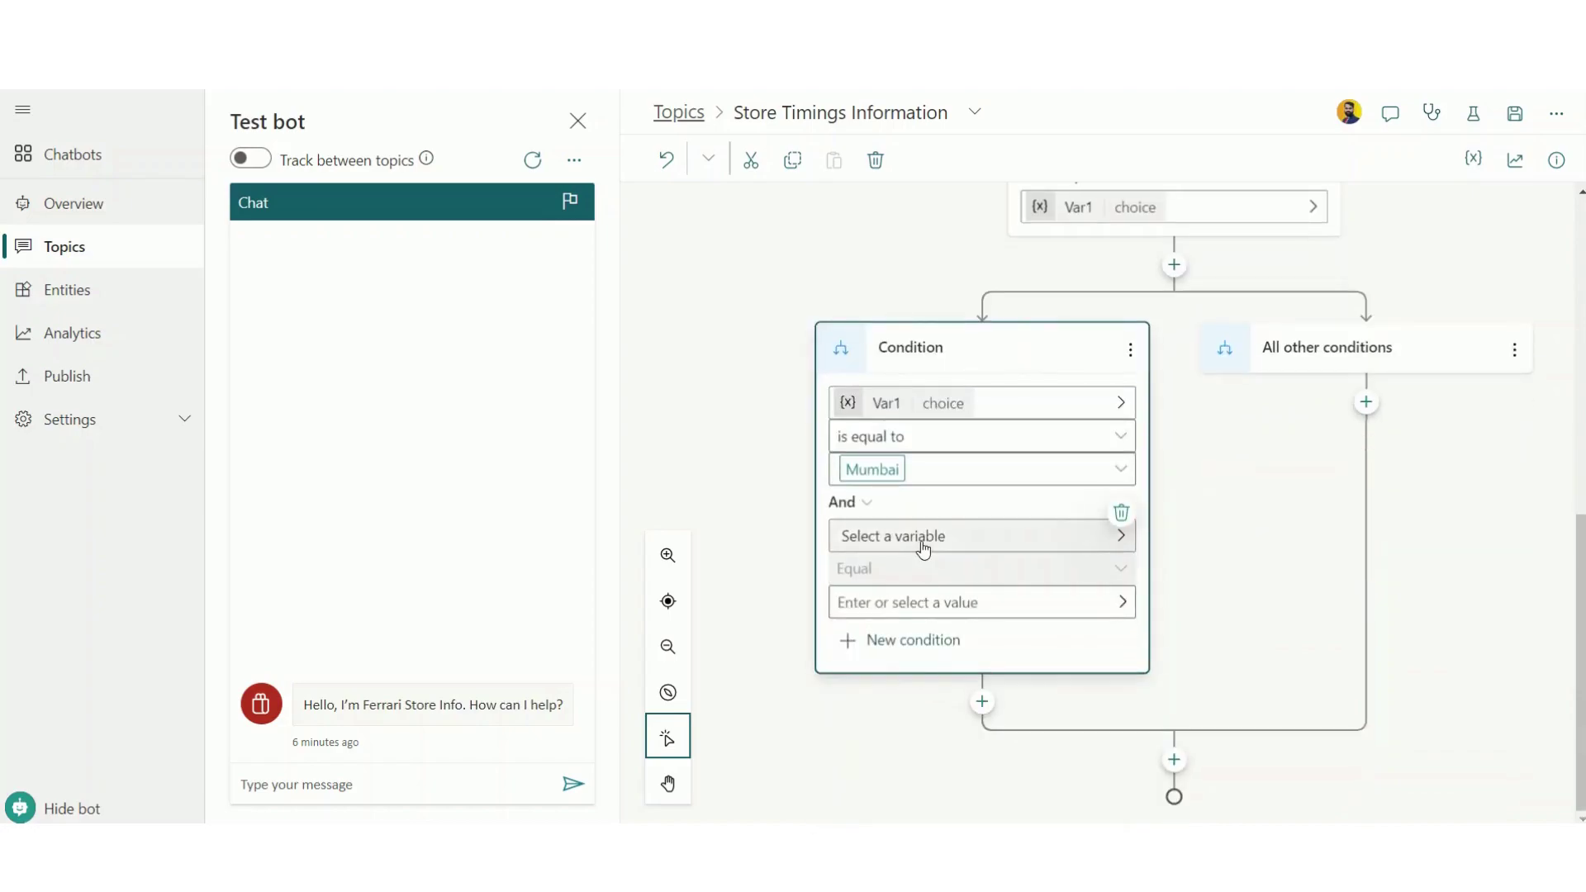
pyautogui.click(869, 504)
pyautogui.click(1183, 577)
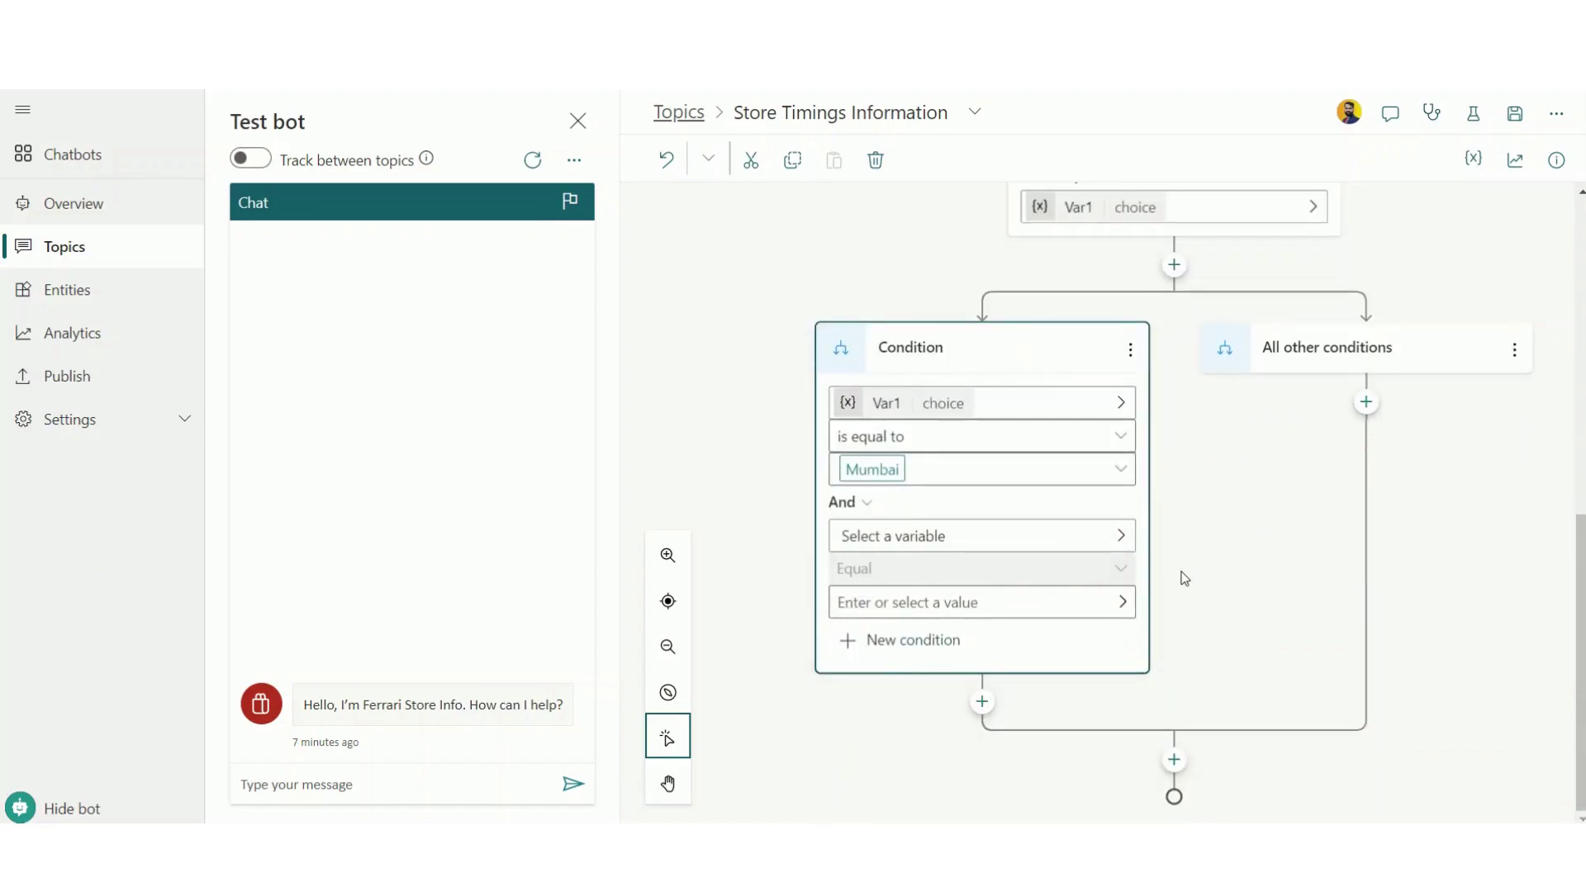
# Add a message under the Mumbai condition reading "Mumbai Store timings are as below Monday-Friday 9:00 AM IST- 9:00 PM IST"
pyautogui.click(981, 701)
pyautogui.scroll(-3, 882, 659)
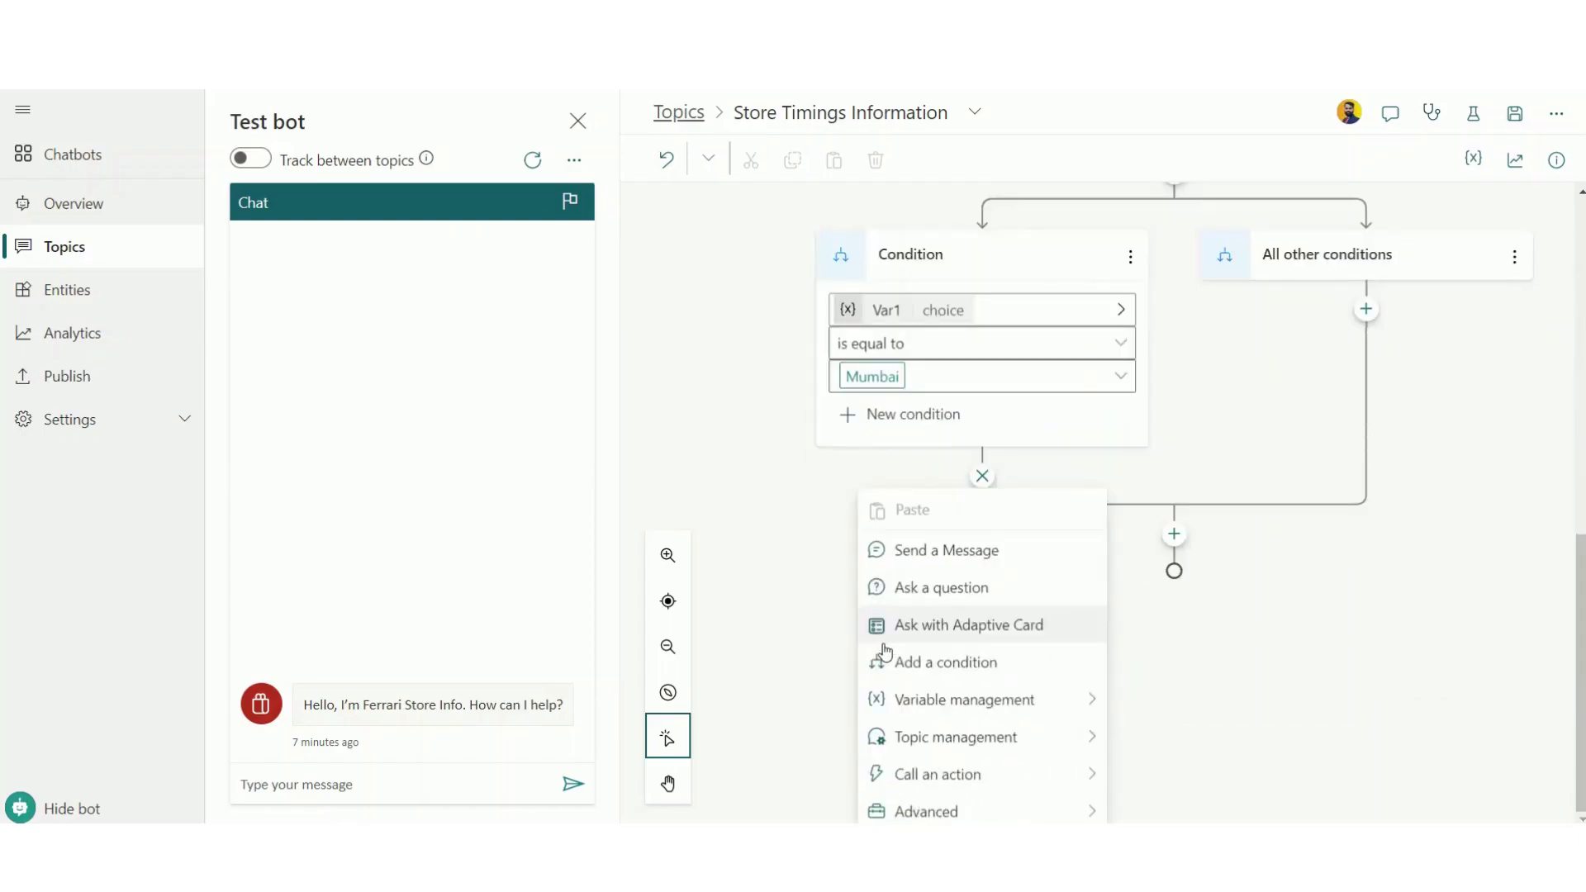
pyautogui.click(963, 549)
pyautogui.scroll(-2, 945, 676)
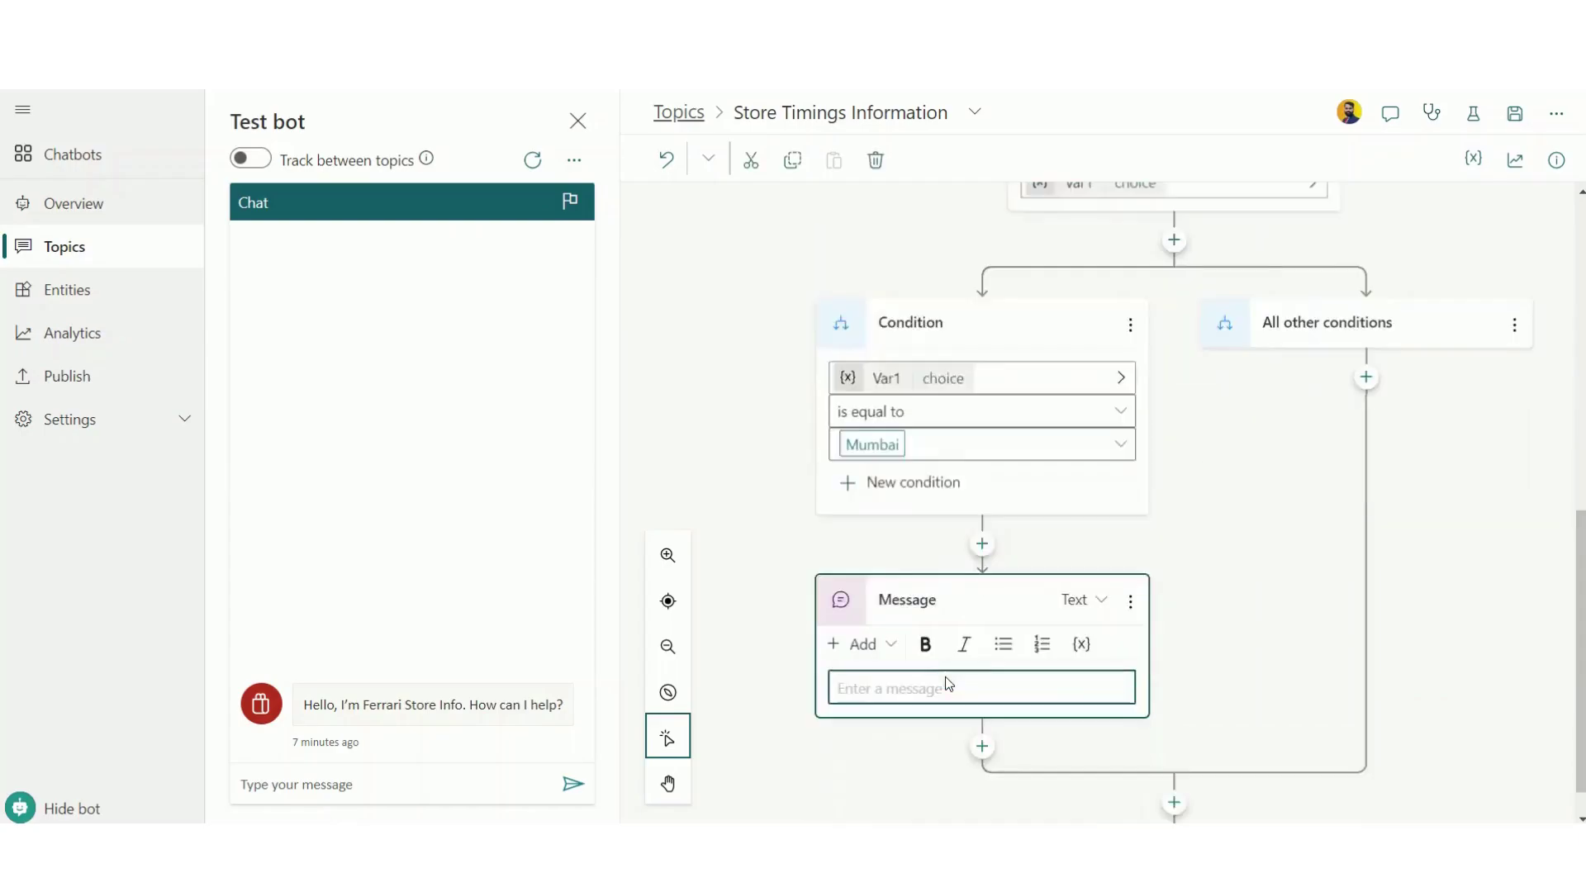
pyautogui.write('Mumbai Store timings are as below Monday-Friday 9:00 AM IST- 9:00 PM IST')
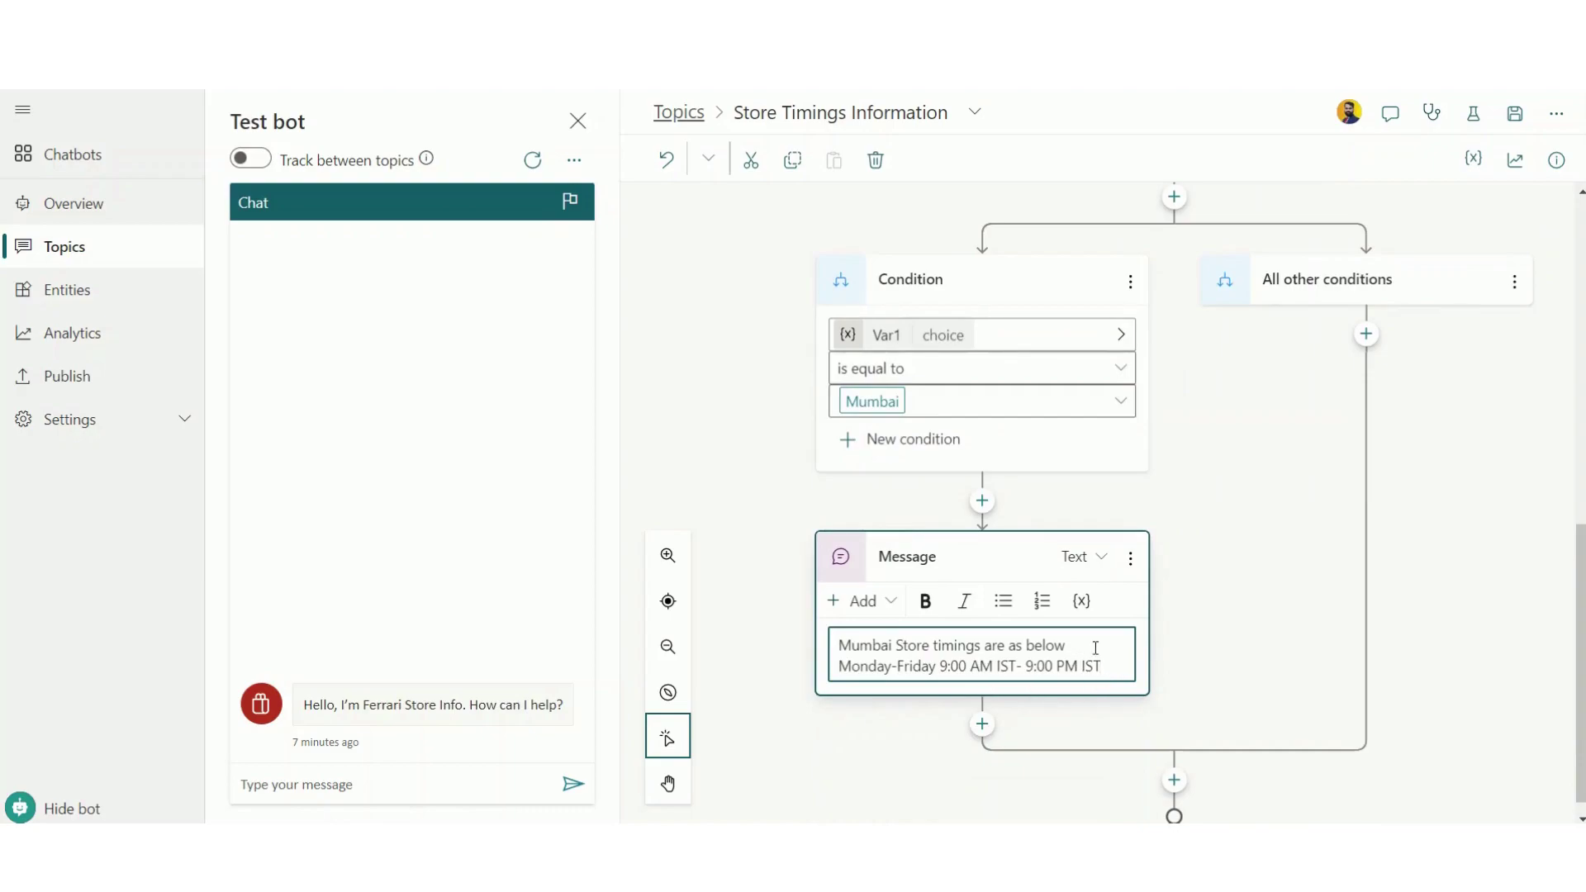
# Add a message under All other conditions reusing the Mumbai timings text, with the city name replaced by "Duabi"
pyautogui.scroll(2, 1363, 347)
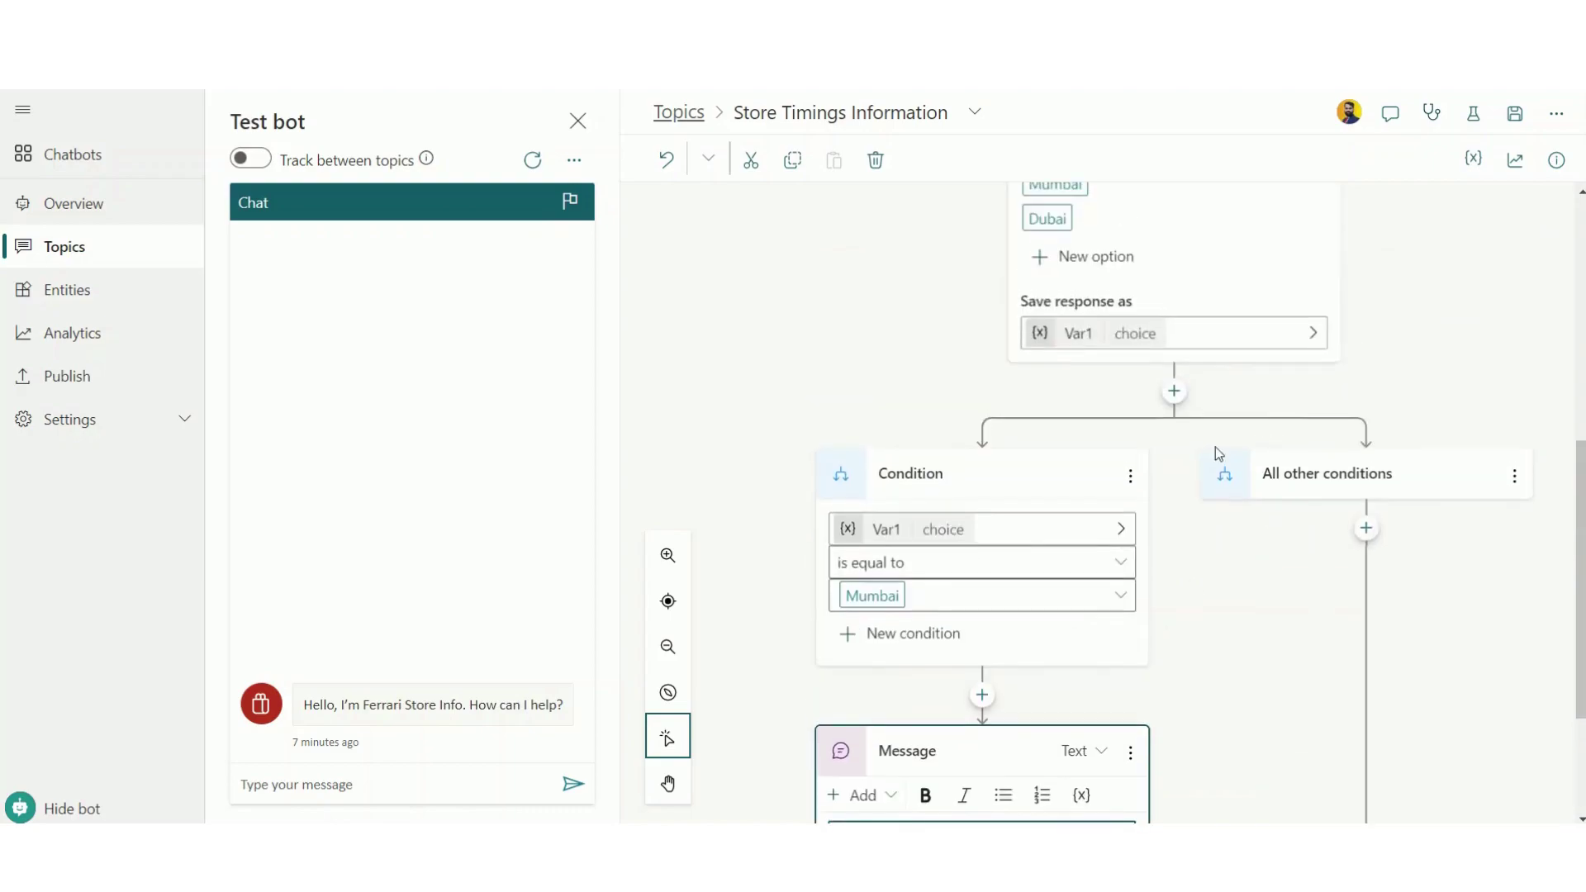
pyautogui.scroll(-1, 1365, 479)
pyautogui.click(1365, 477)
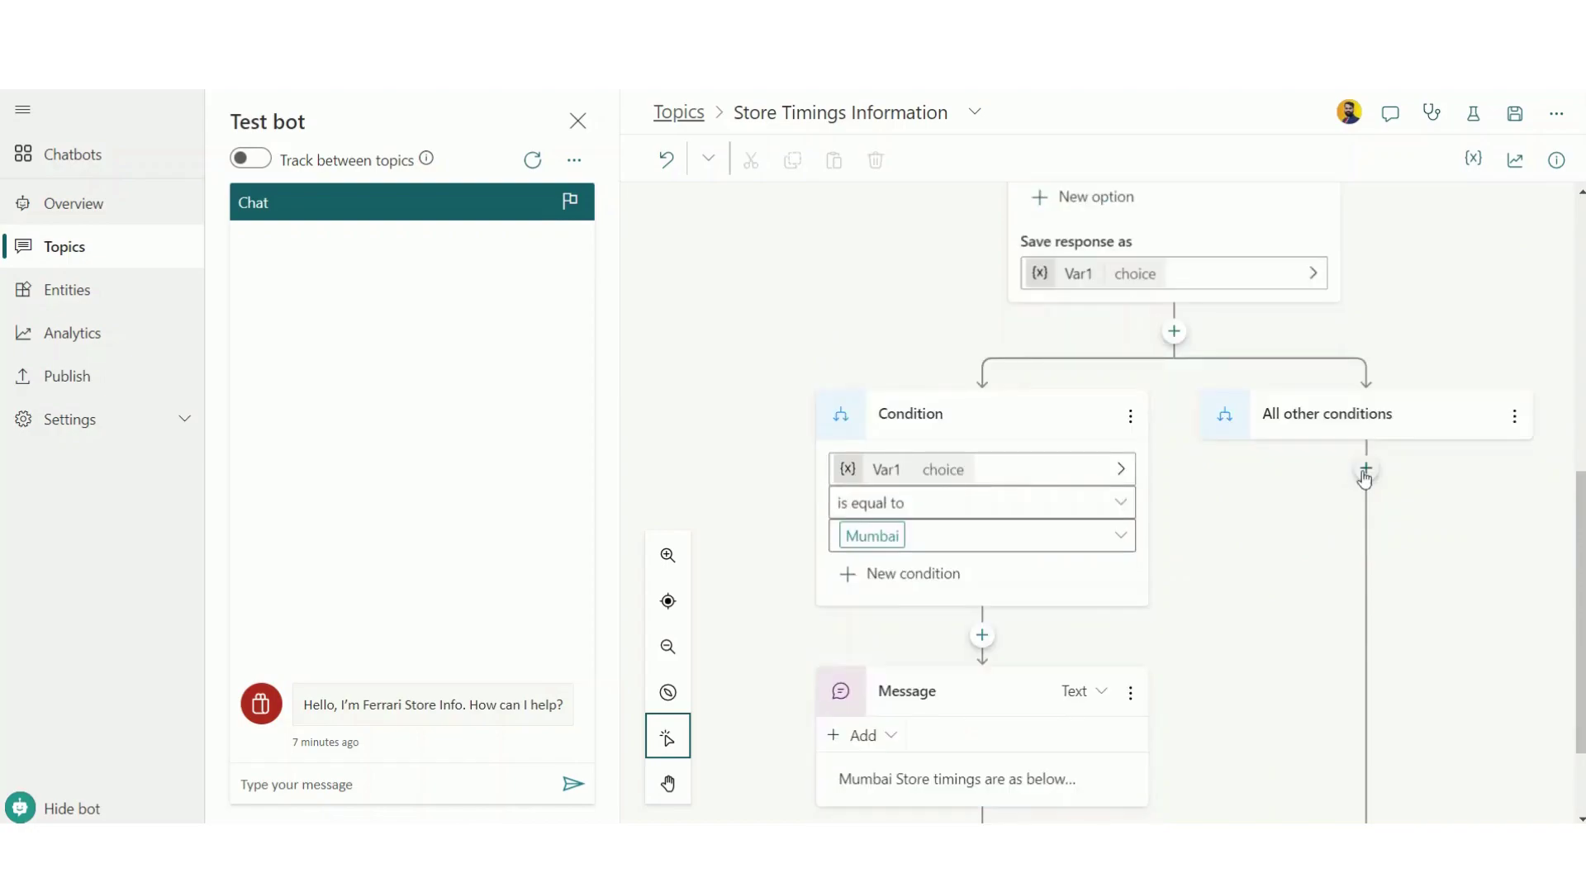
pyautogui.click(1364, 471)
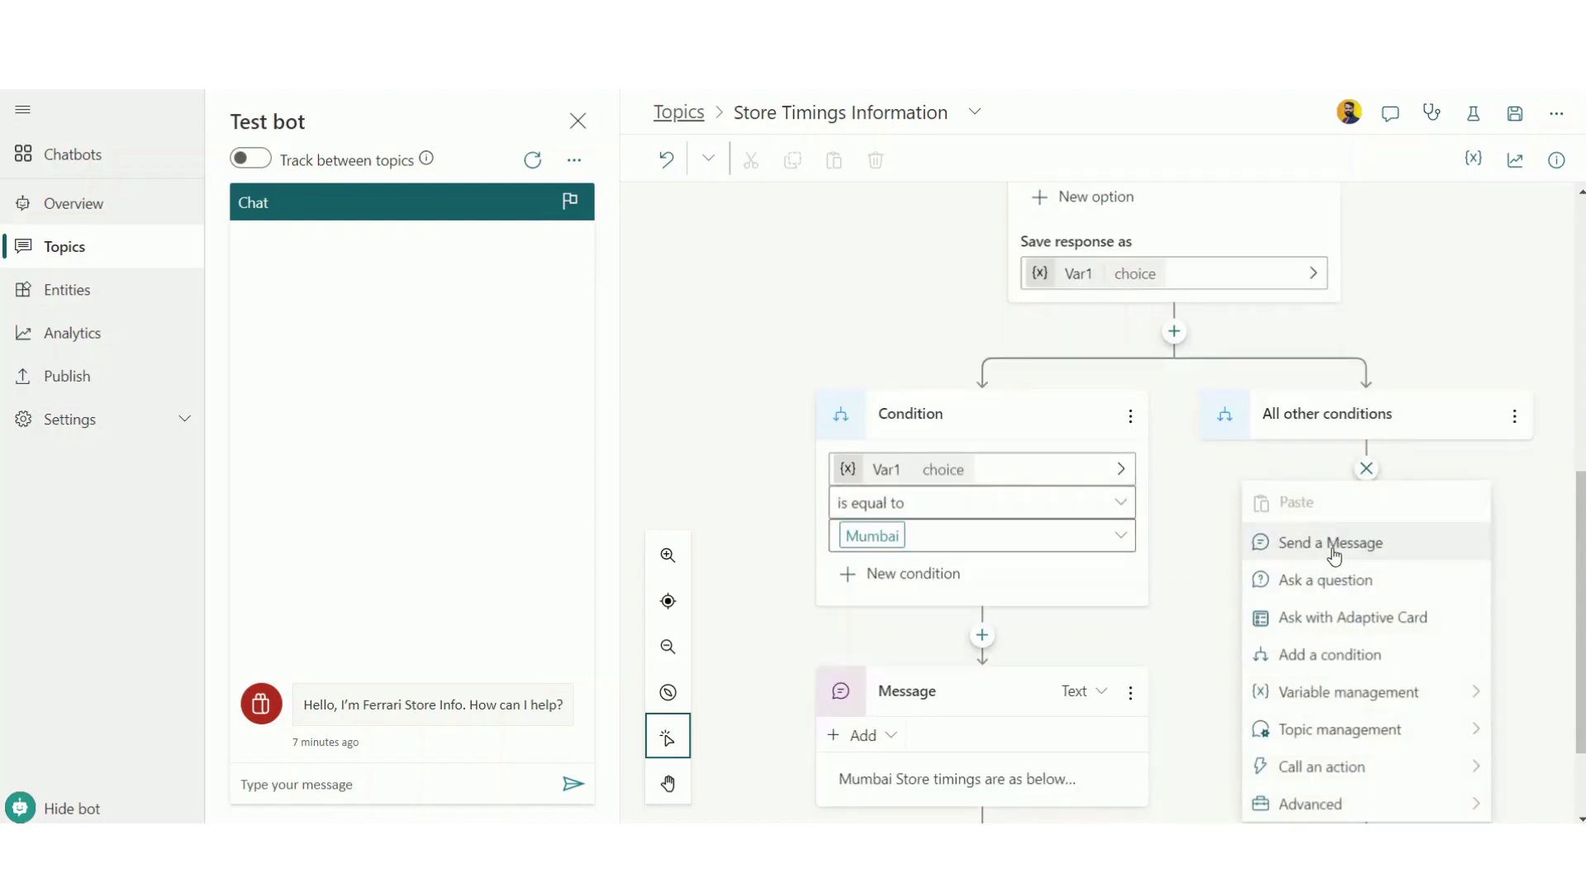
pyautogui.click(1333, 547)
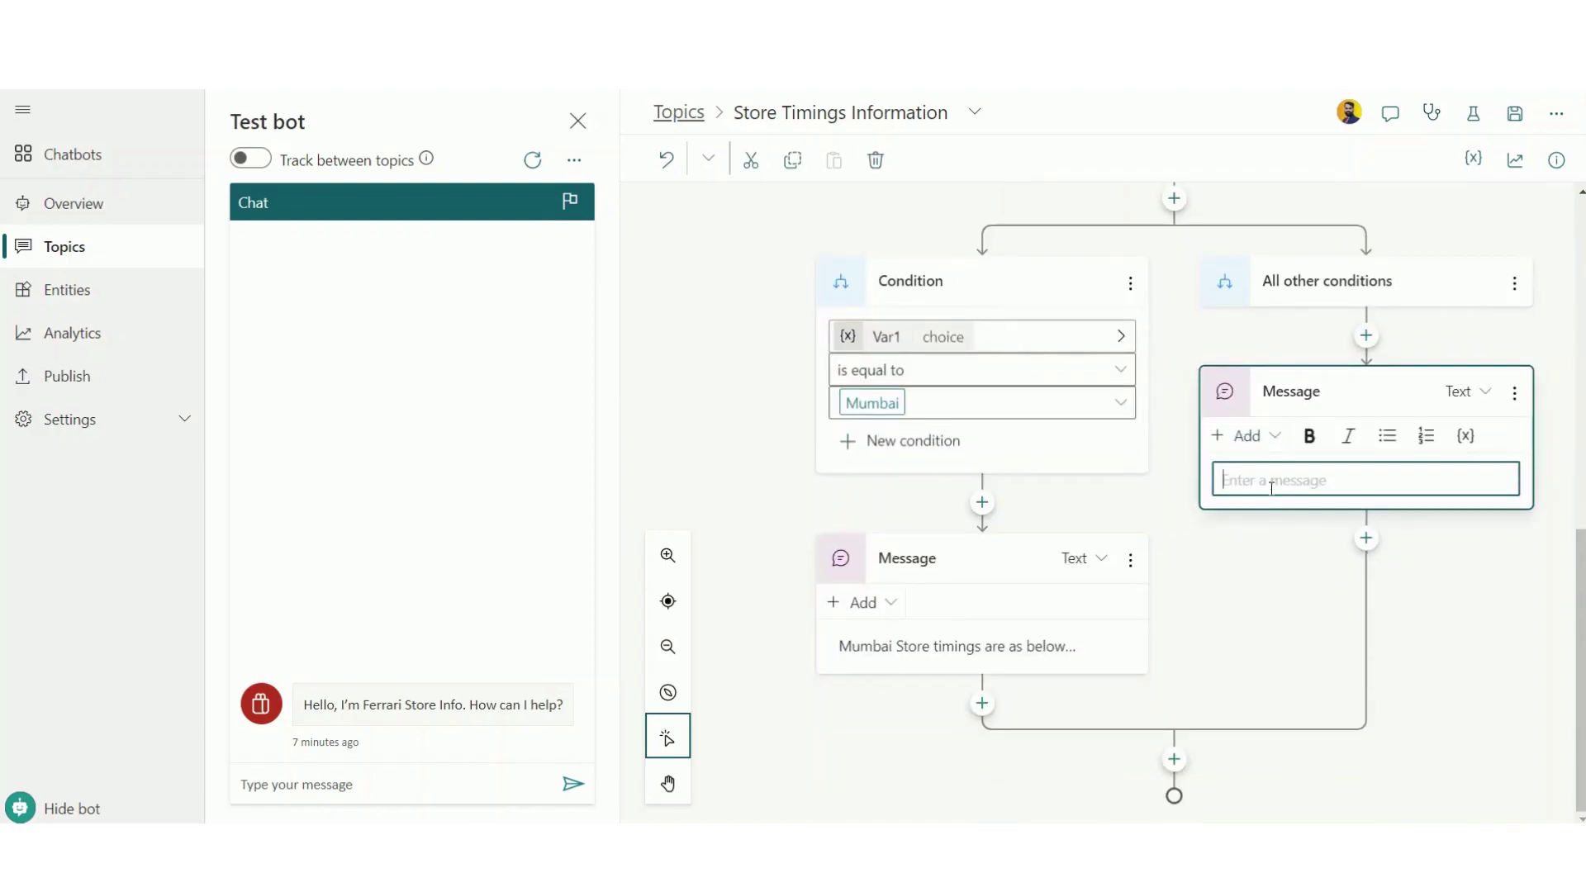
pyautogui.write('Mumbai Store timings are as below Monday-Friday 9:00 AM IST- 9:00 PM IST')
pyautogui.doubleClick(1244, 480)
pyautogui.write('Dubai')
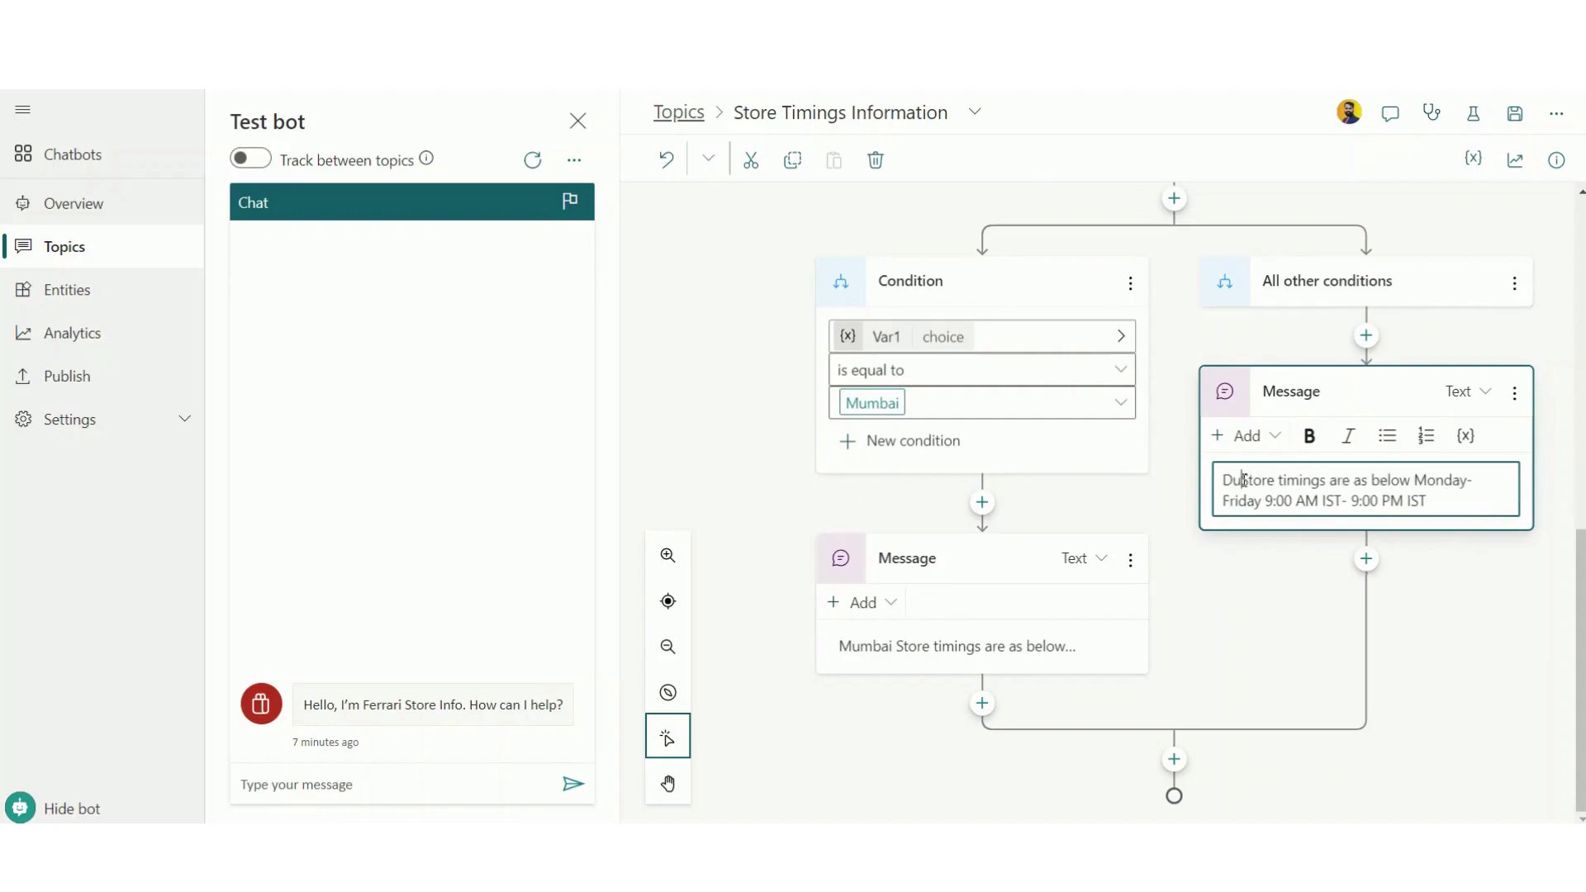
# Change both time zones in the All other conditions message to GST and save the topic
pyautogui.click(1327, 501)
pyautogui.press('BackSpace')
pyautogui.write('G')
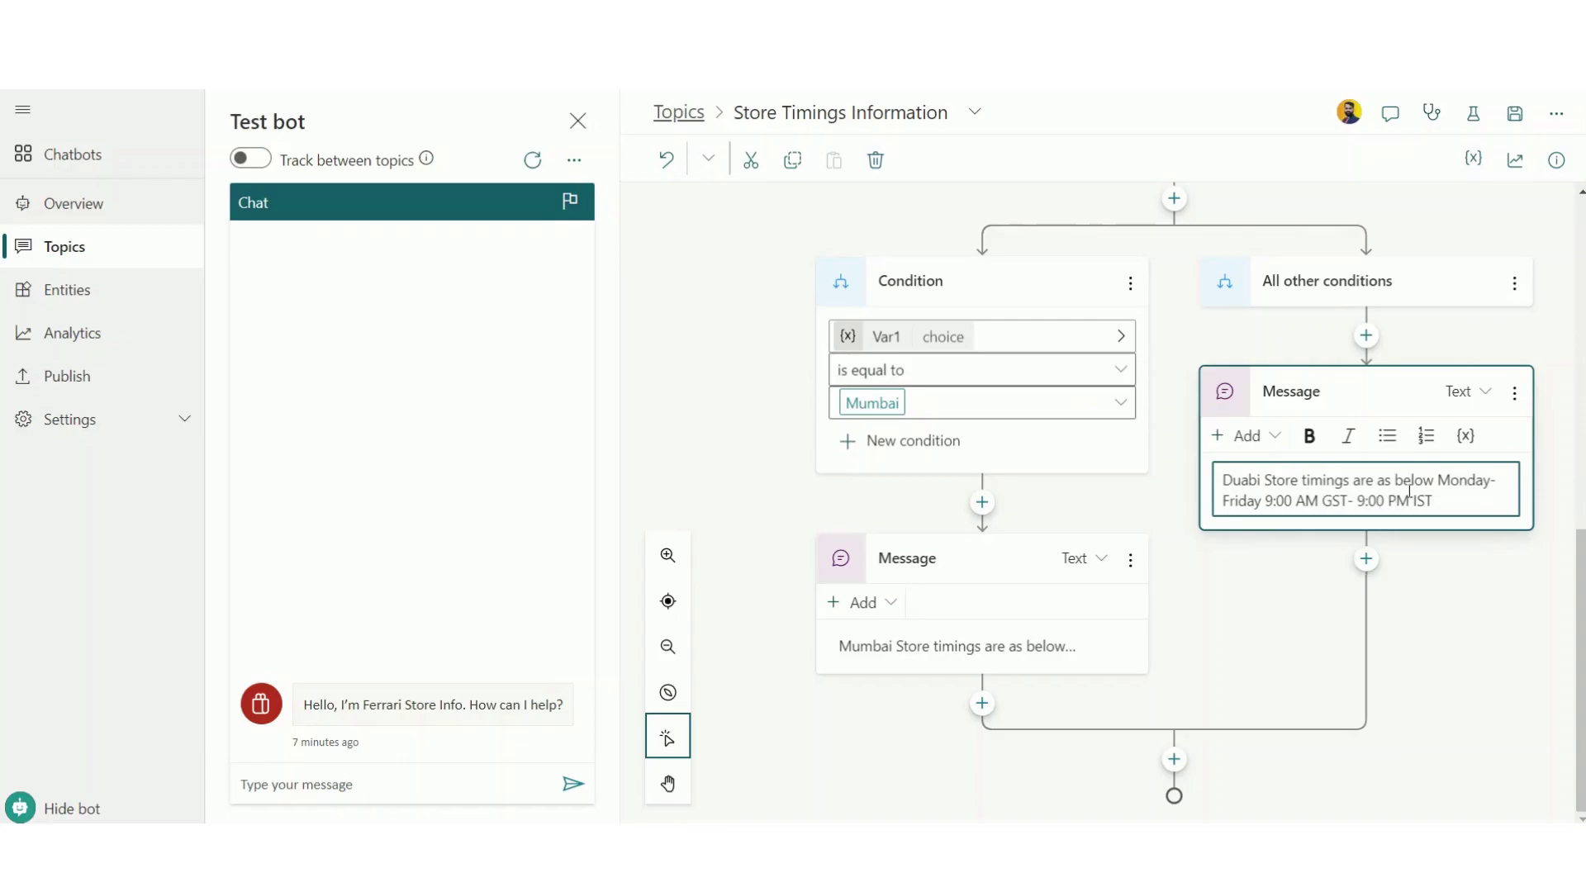
pyautogui.press('BackSpace')
pyautogui.write('G')
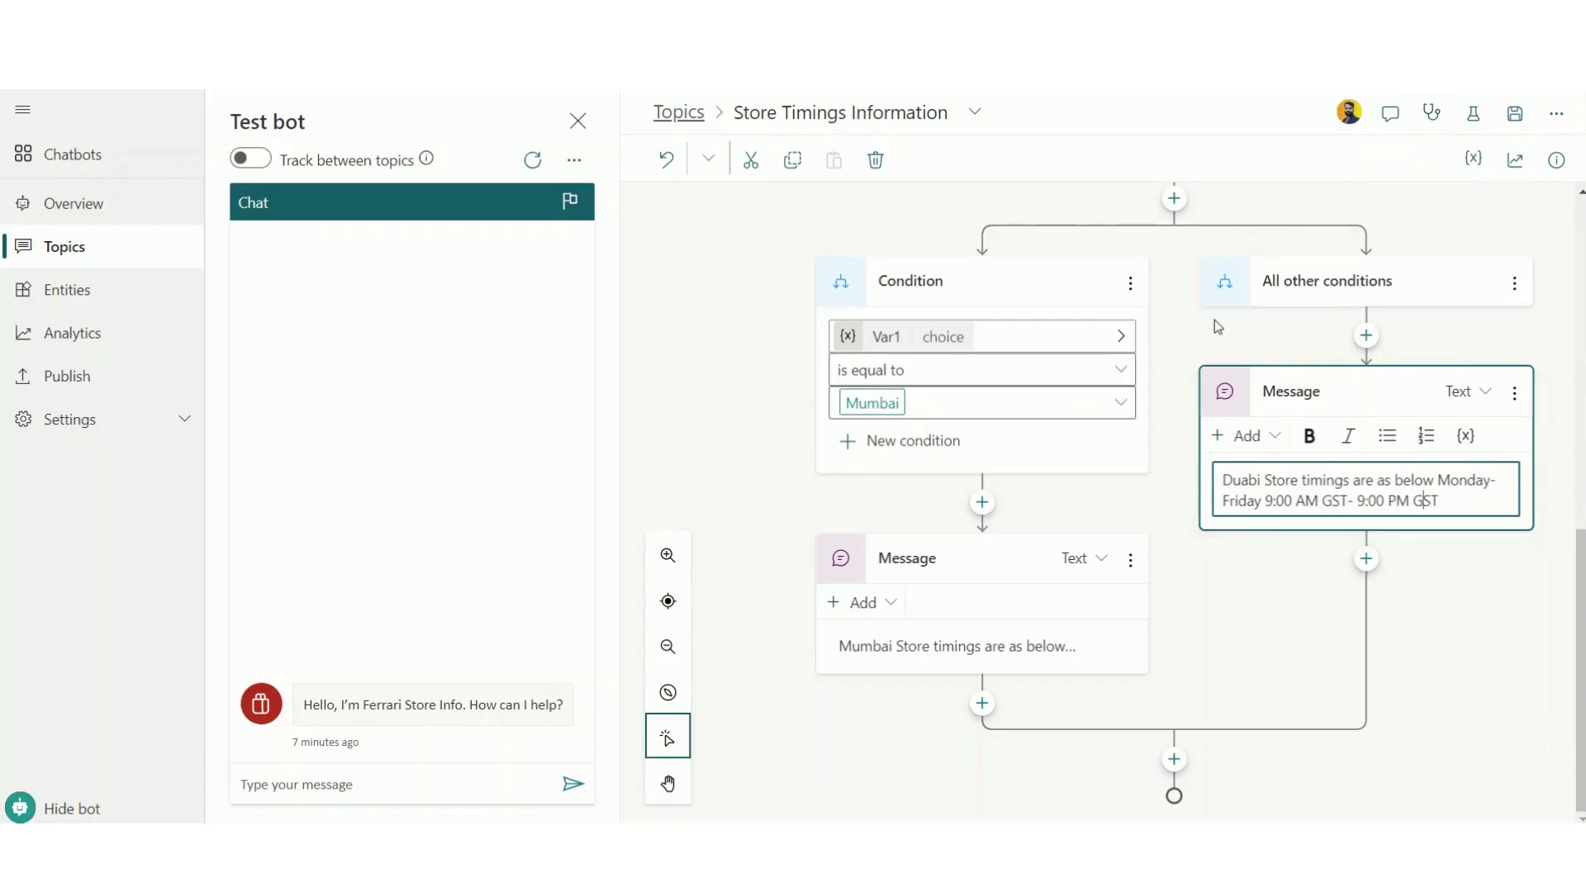
pyautogui.scroll(5, 1222, 330)
pyautogui.click(1515, 113)
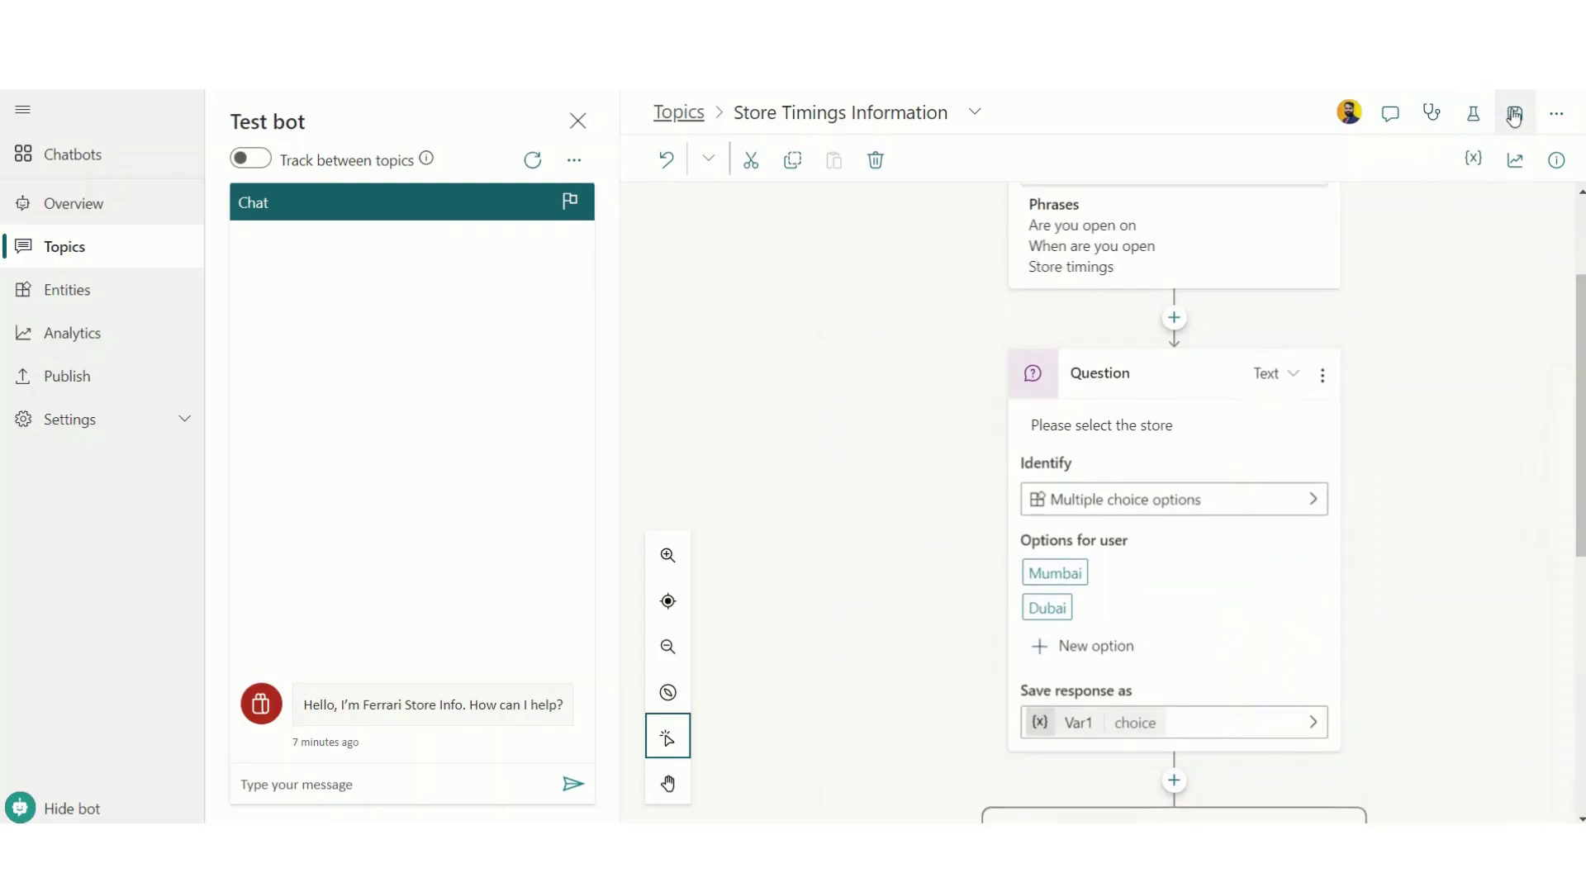
# Test the bot by sending "Store Timings" in the test chat and choosing Dubai as the store
pyautogui.scroll(-5, 1051, 344)
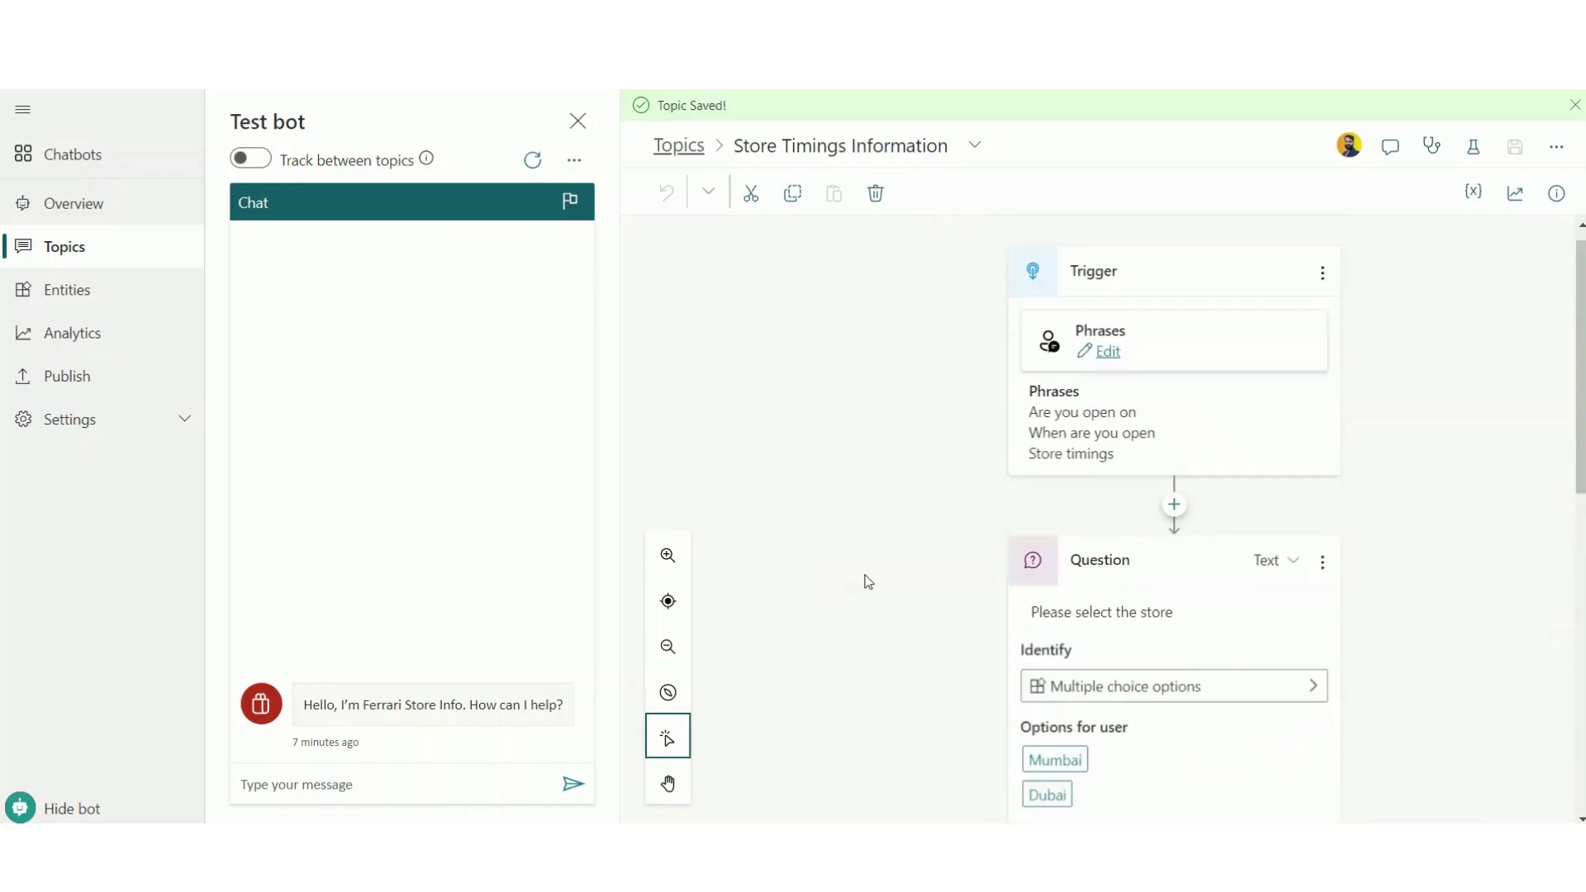
pyautogui.click(384, 787)
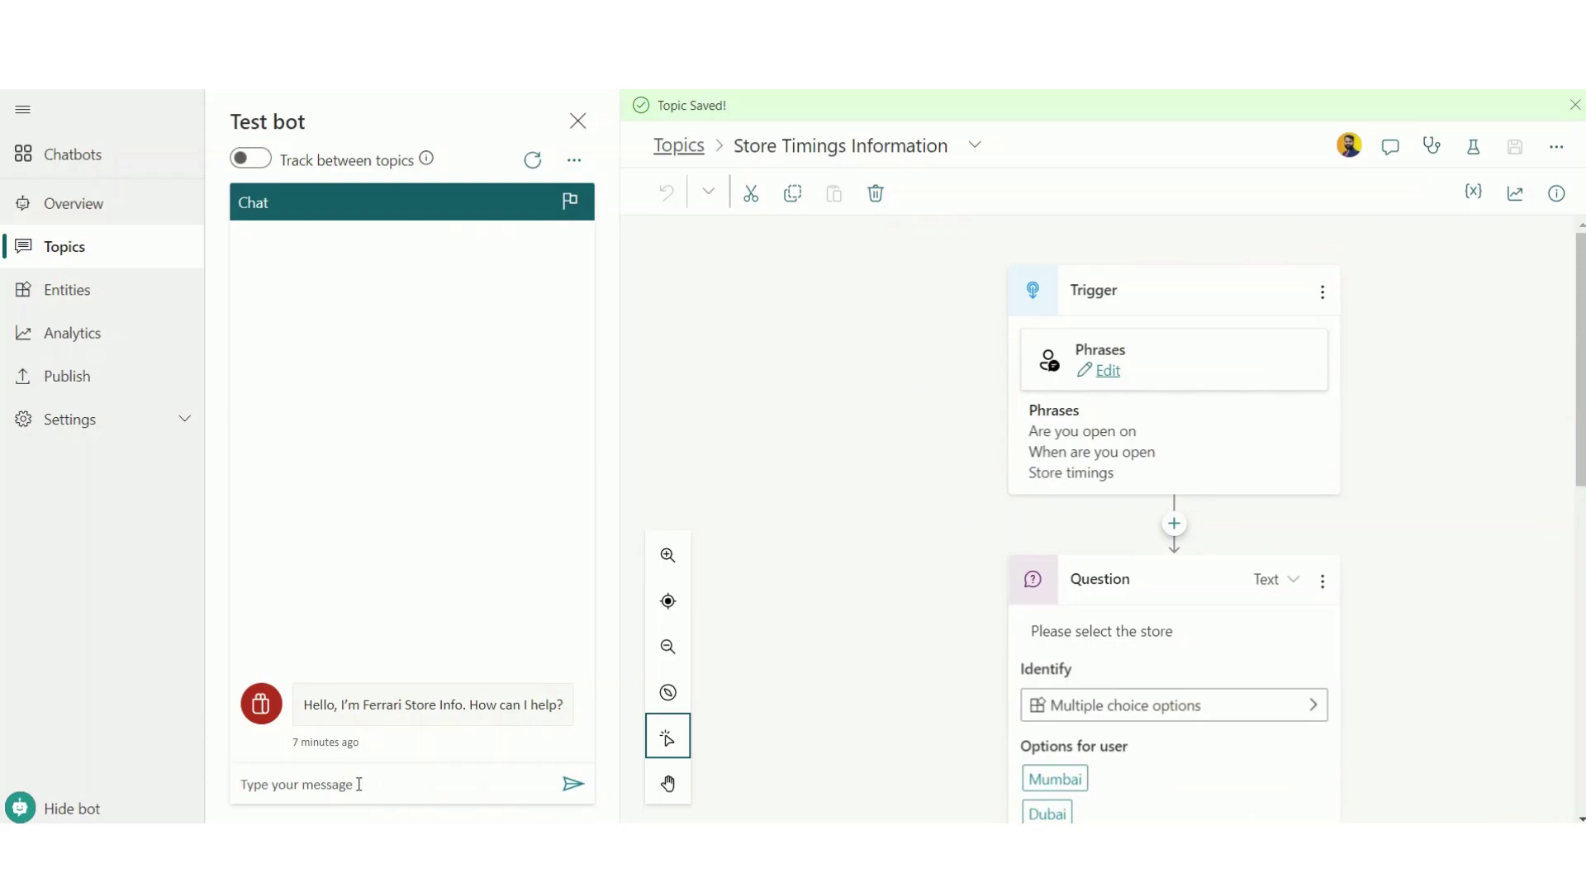
pyautogui.click(359, 785)
pyautogui.write('s')
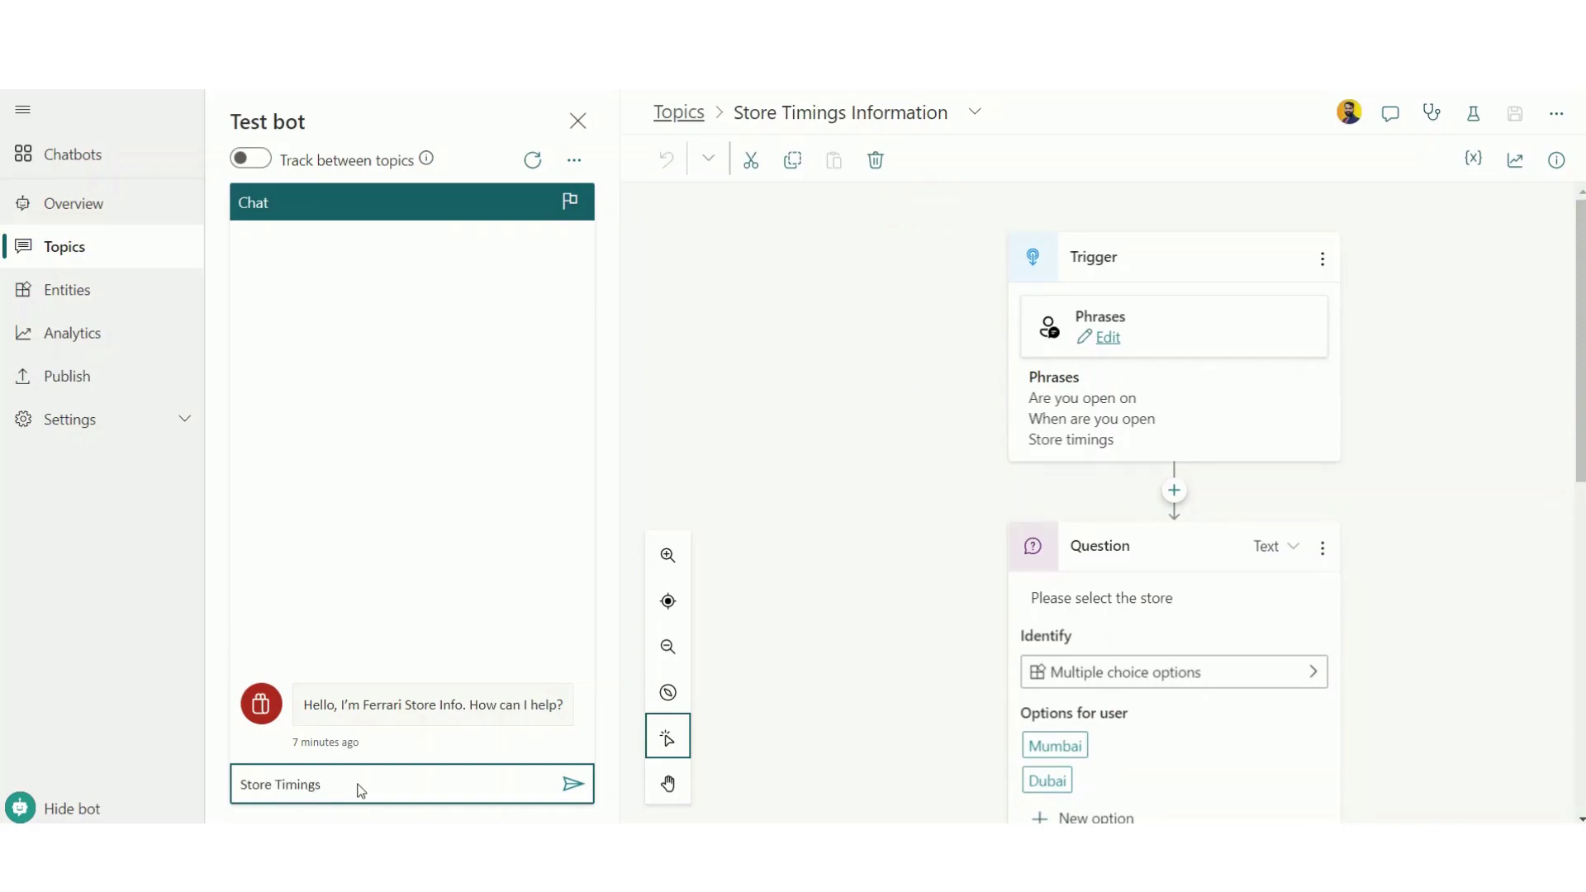
pyautogui.click(575, 786)
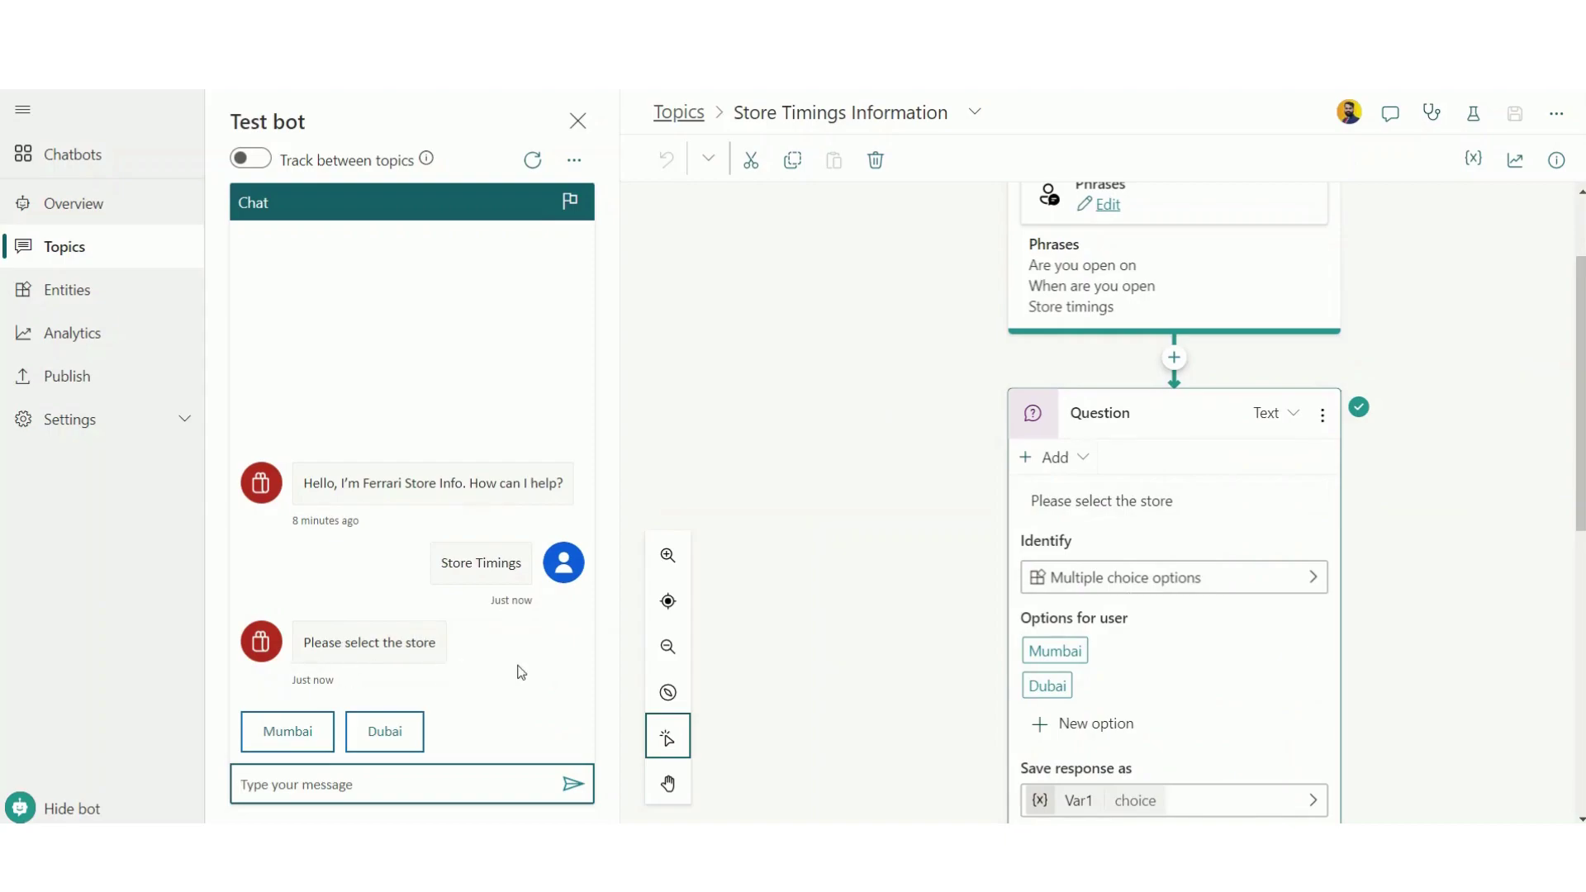
pyautogui.scroll(-1, 1065, 541)
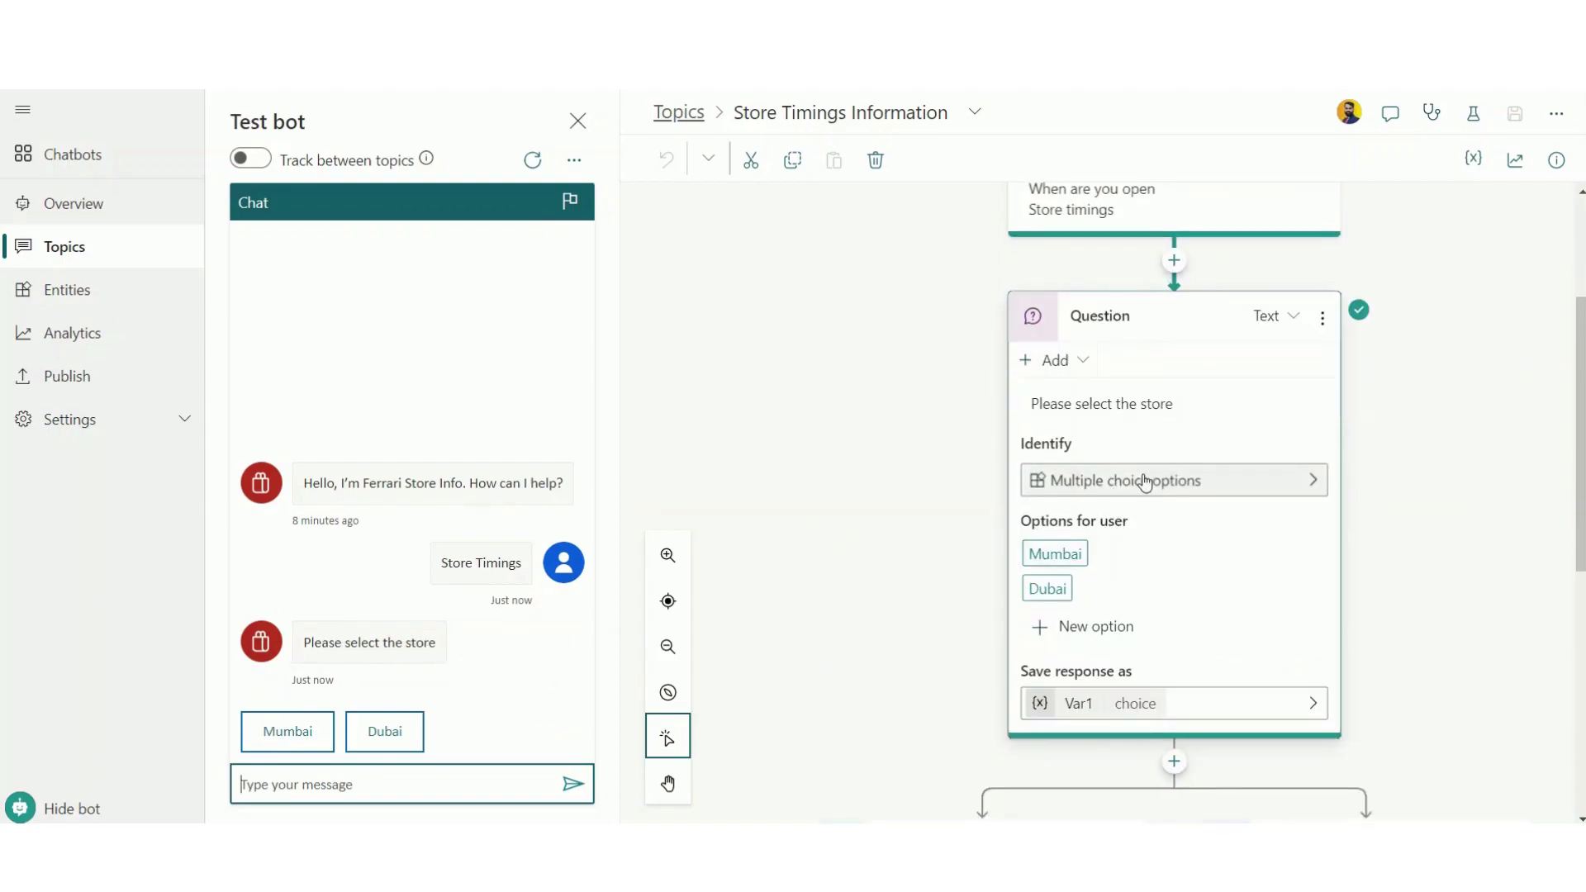
pyautogui.click(390, 733)
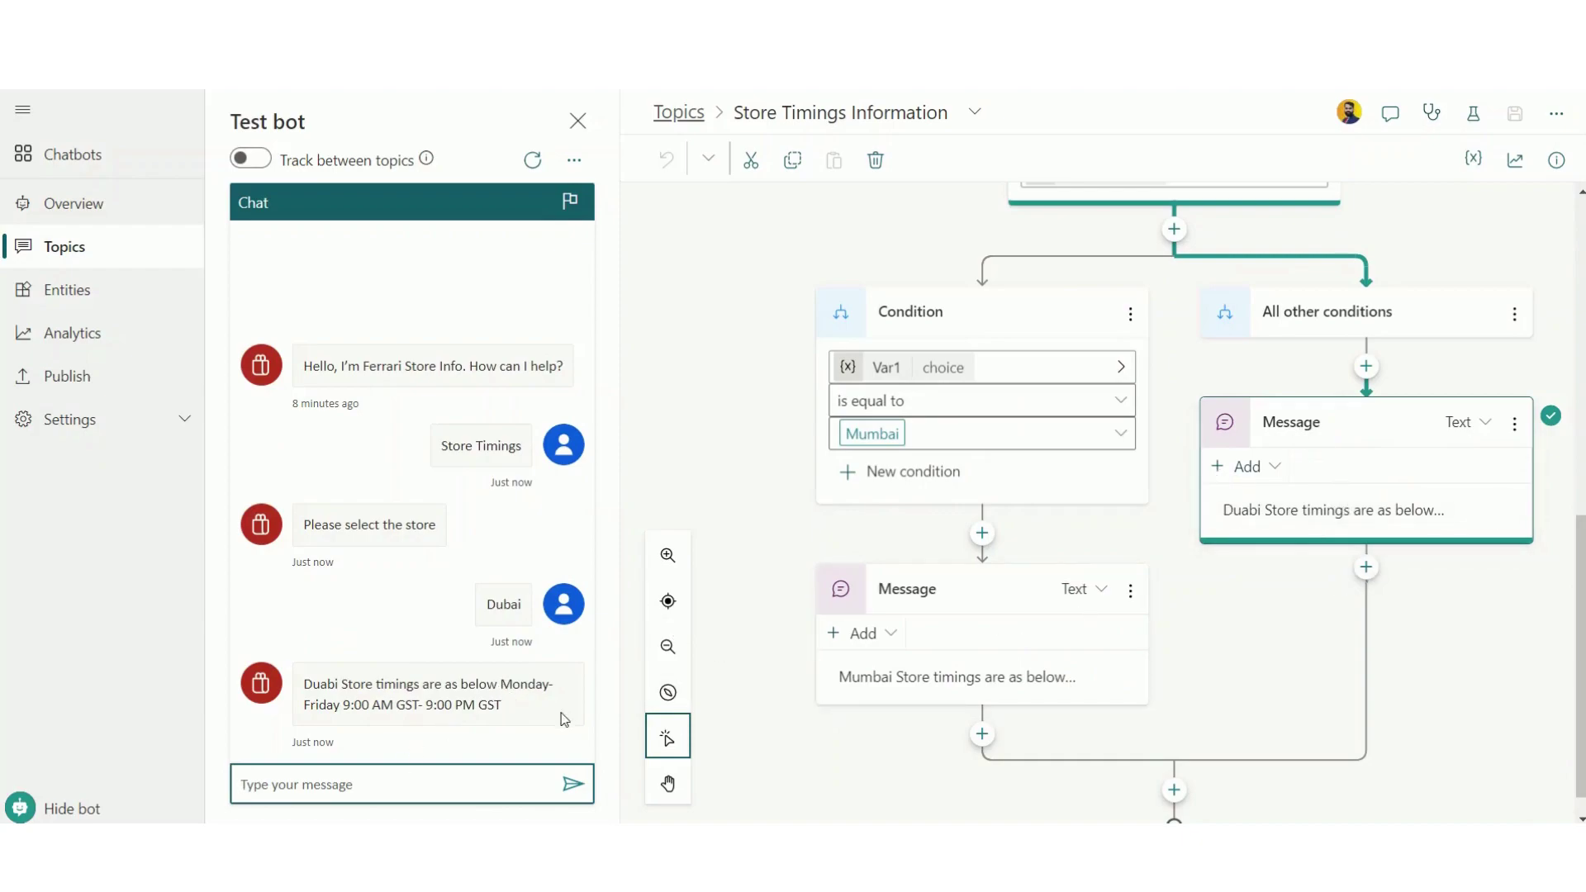
pyautogui.moveTo(1313, 513)
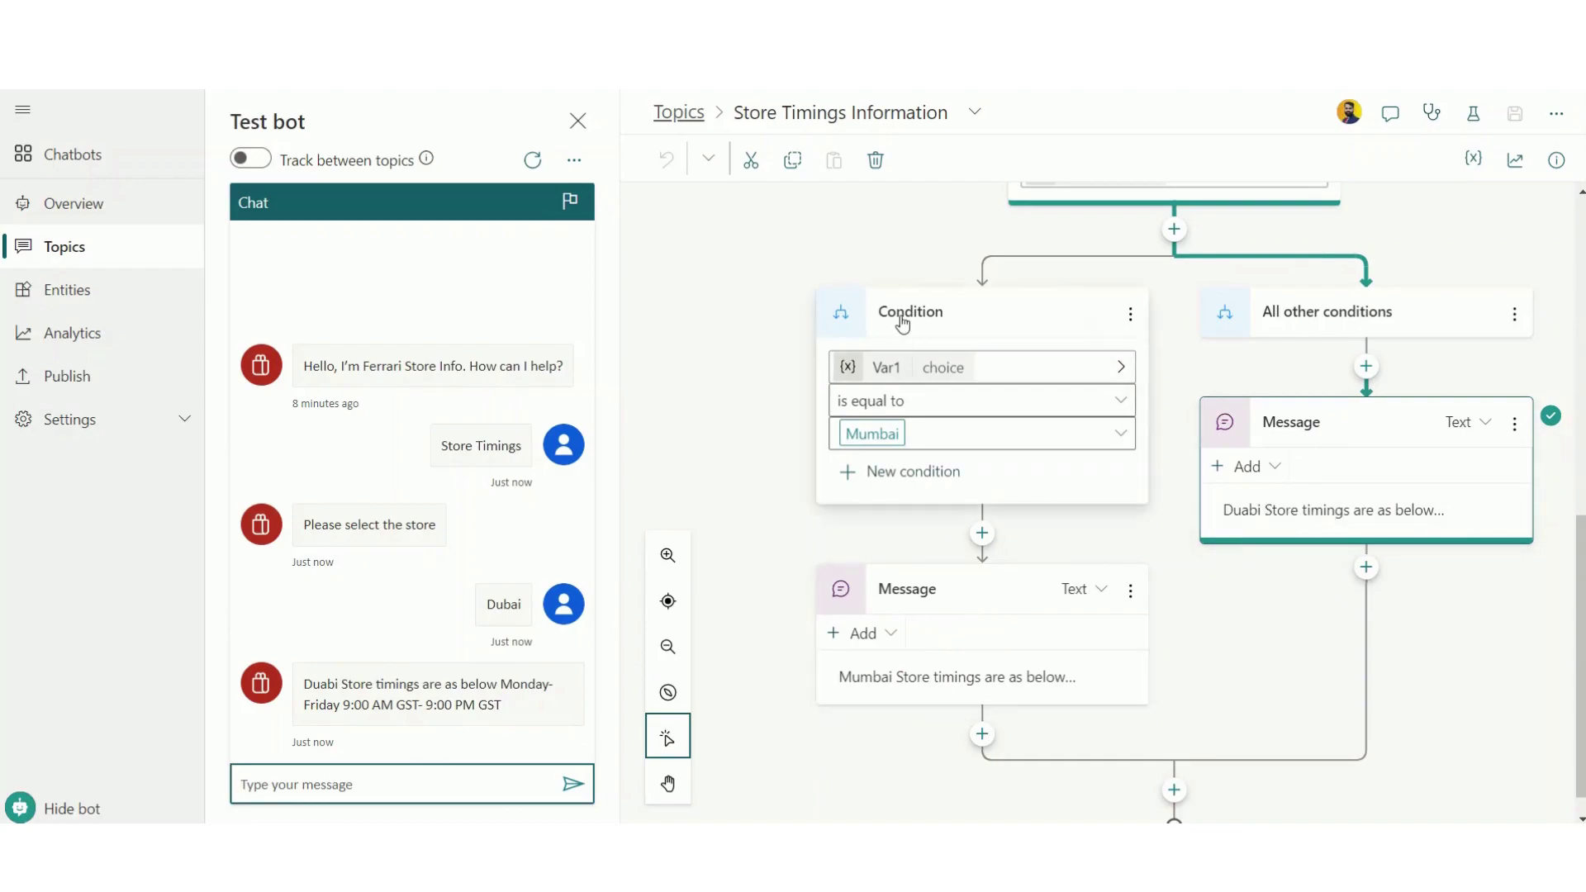
# Create a new blank topic from the topics list and dismiss its trigger properties
pyautogui.click(974, 116)
pyautogui.click(673, 260)
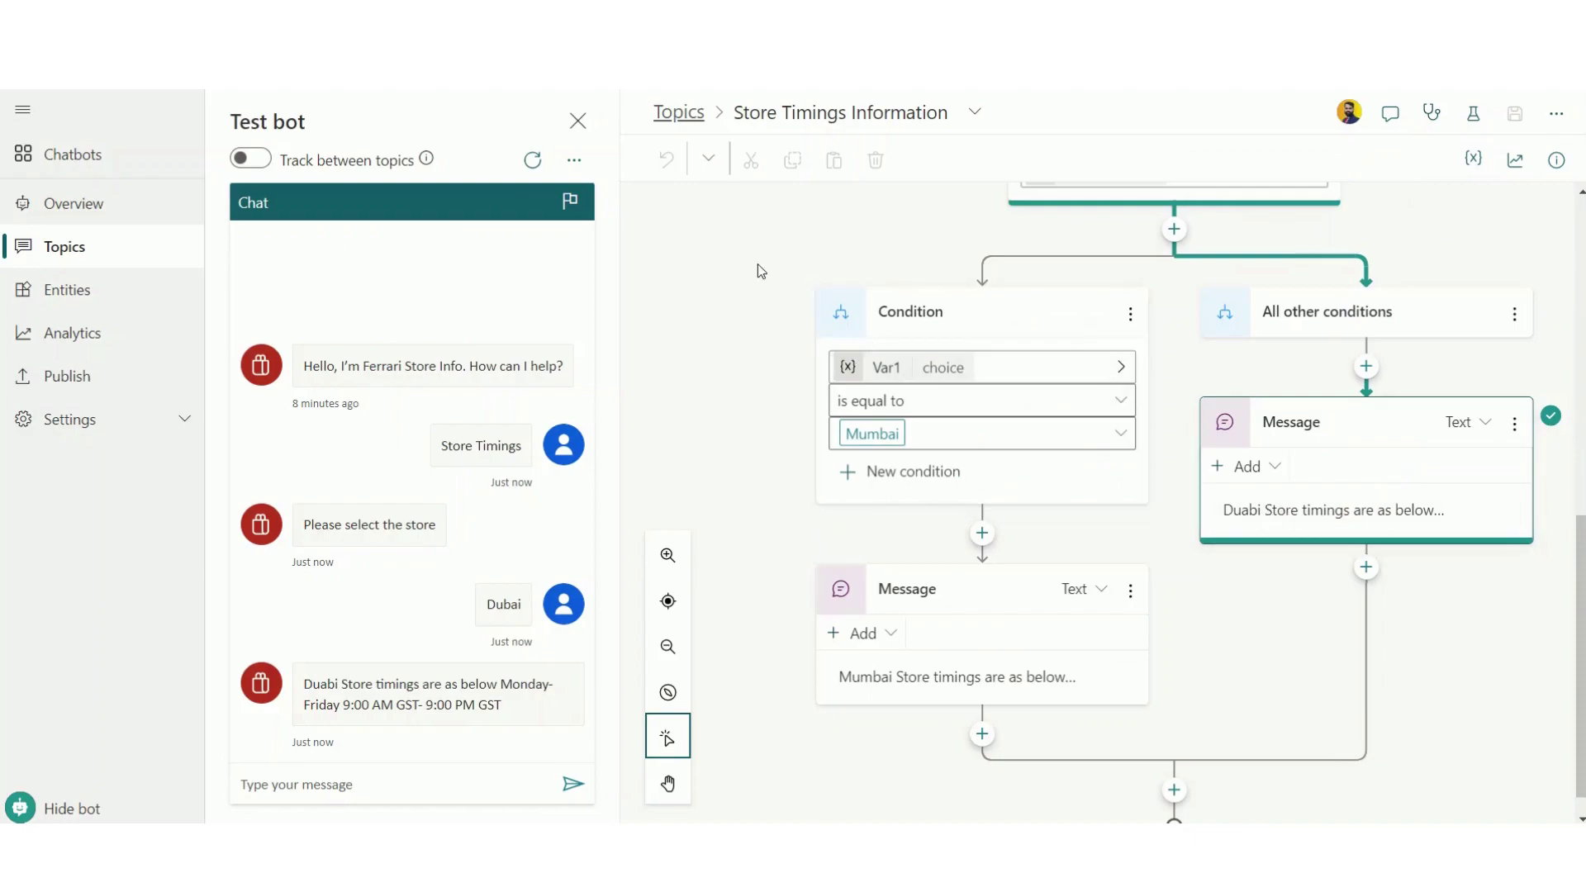
pyautogui.click(94, 248)
pyautogui.click(694, 124)
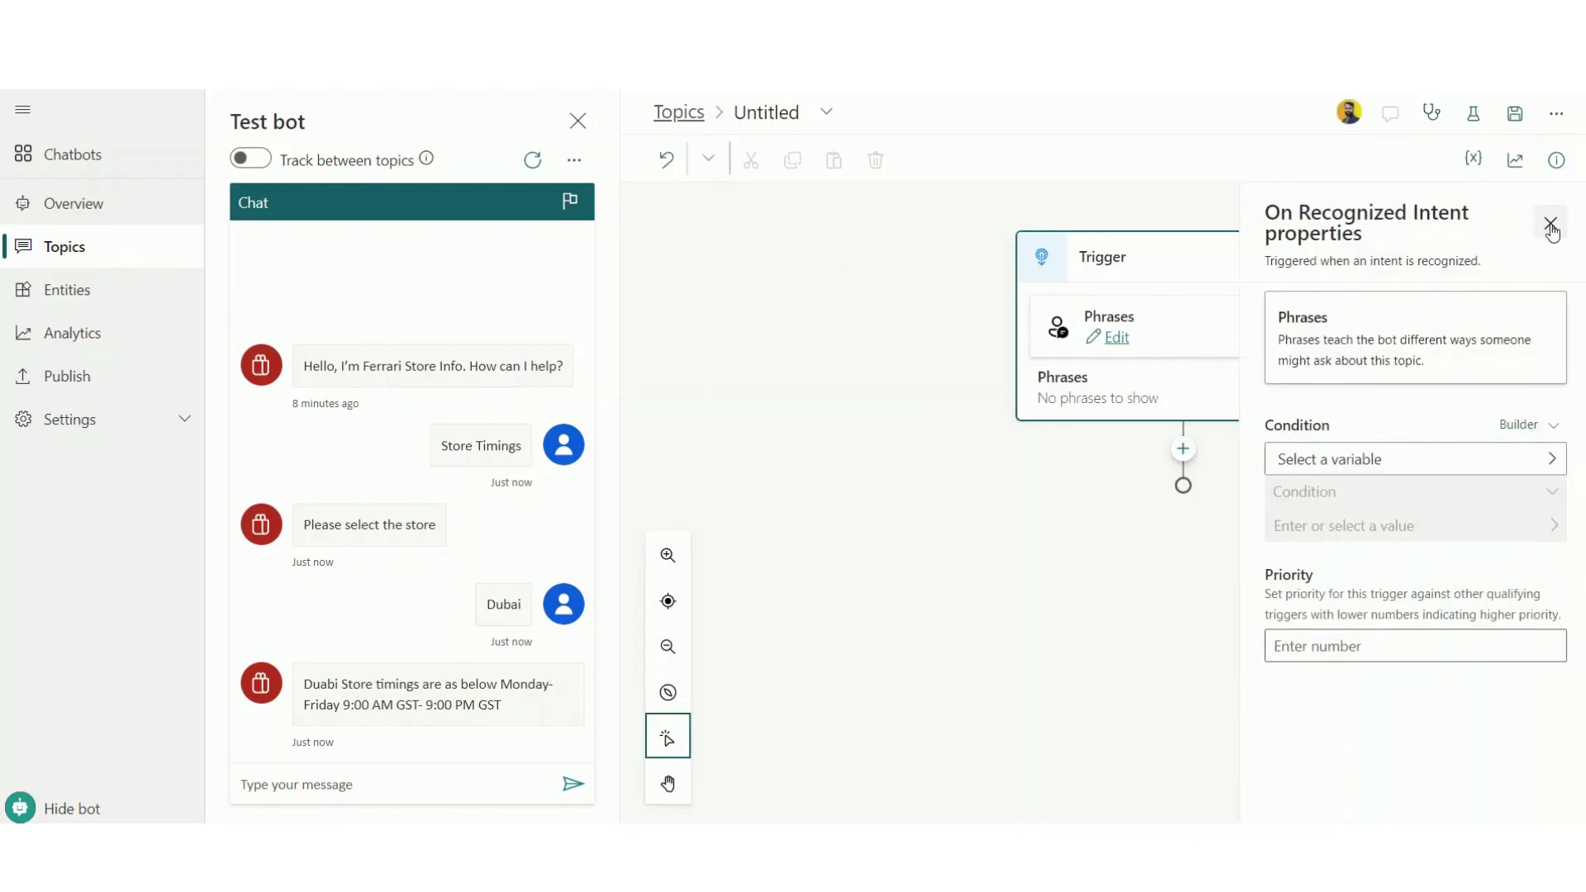
pyautogui.click(1551, 228)
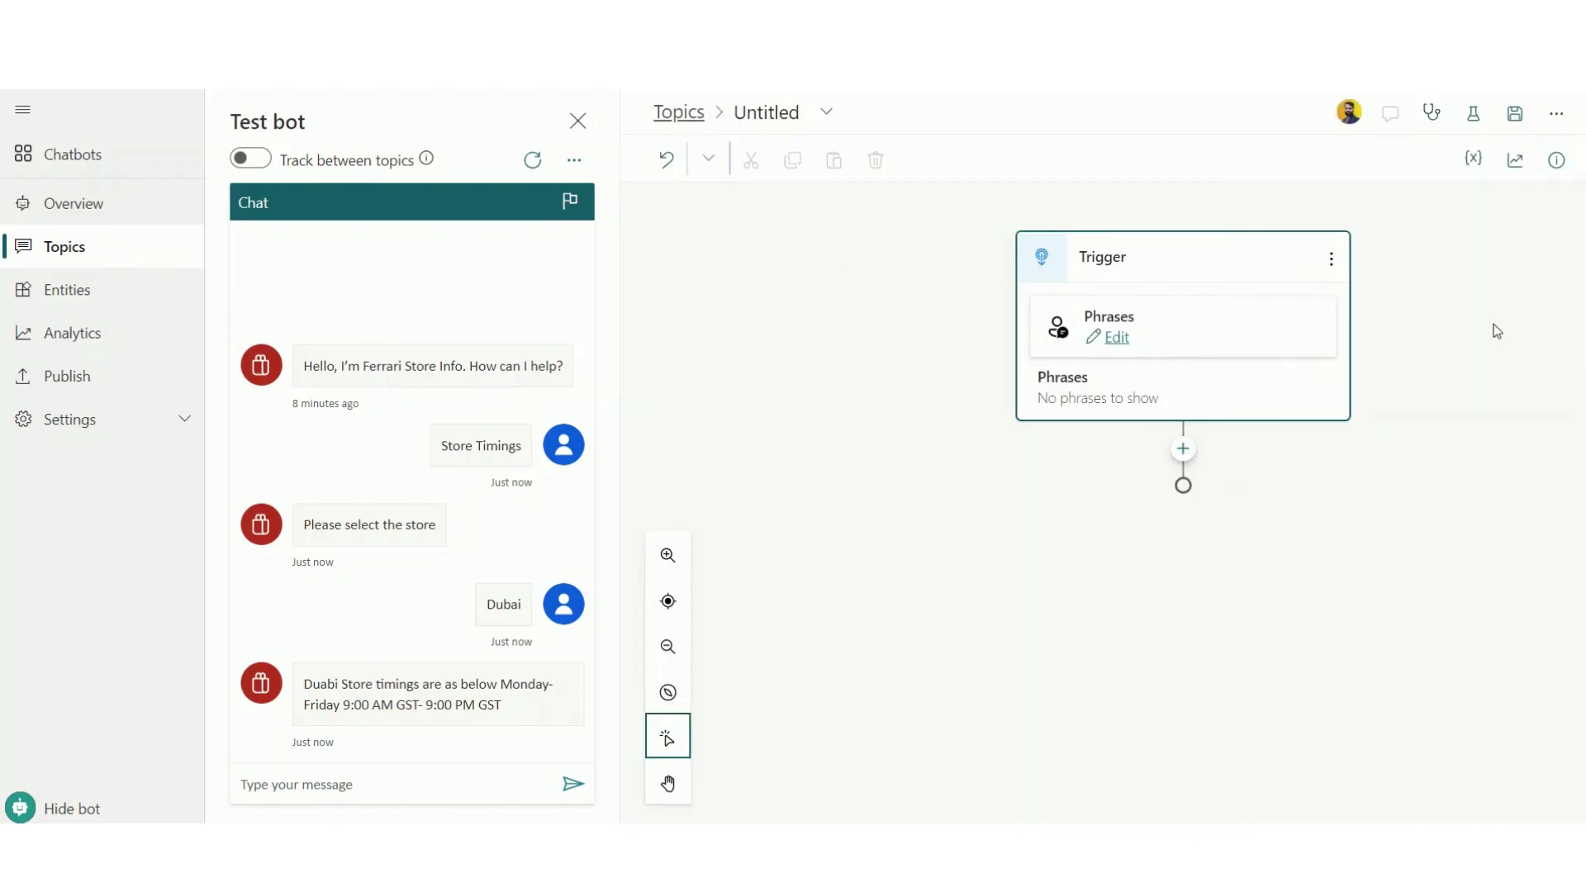
pyautogui.click(1117, 338)
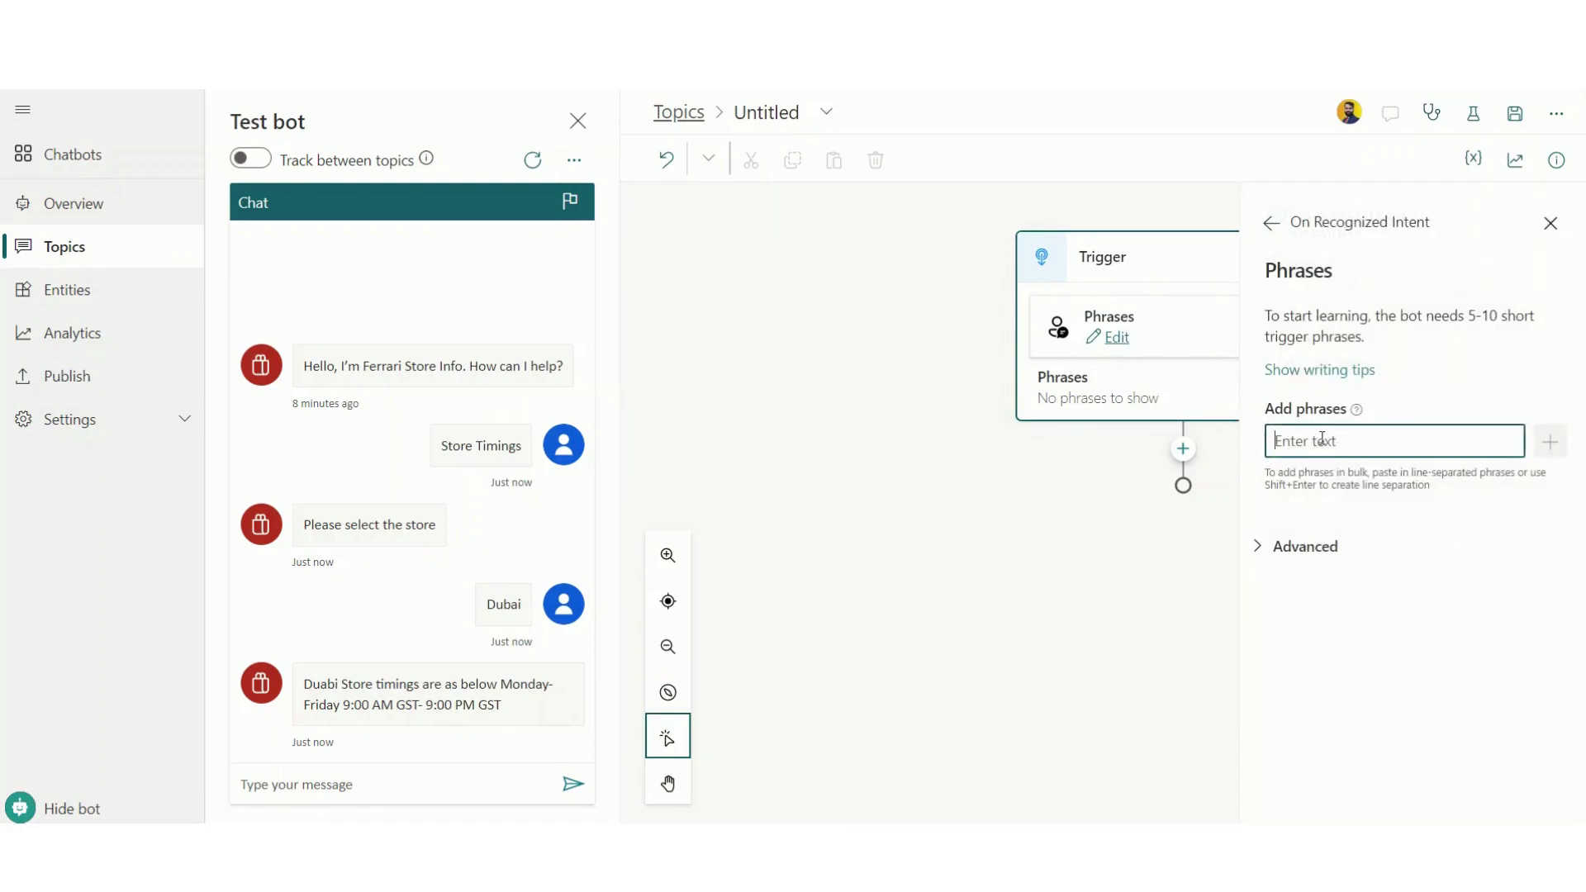
pyautogui.write("Today's weather")
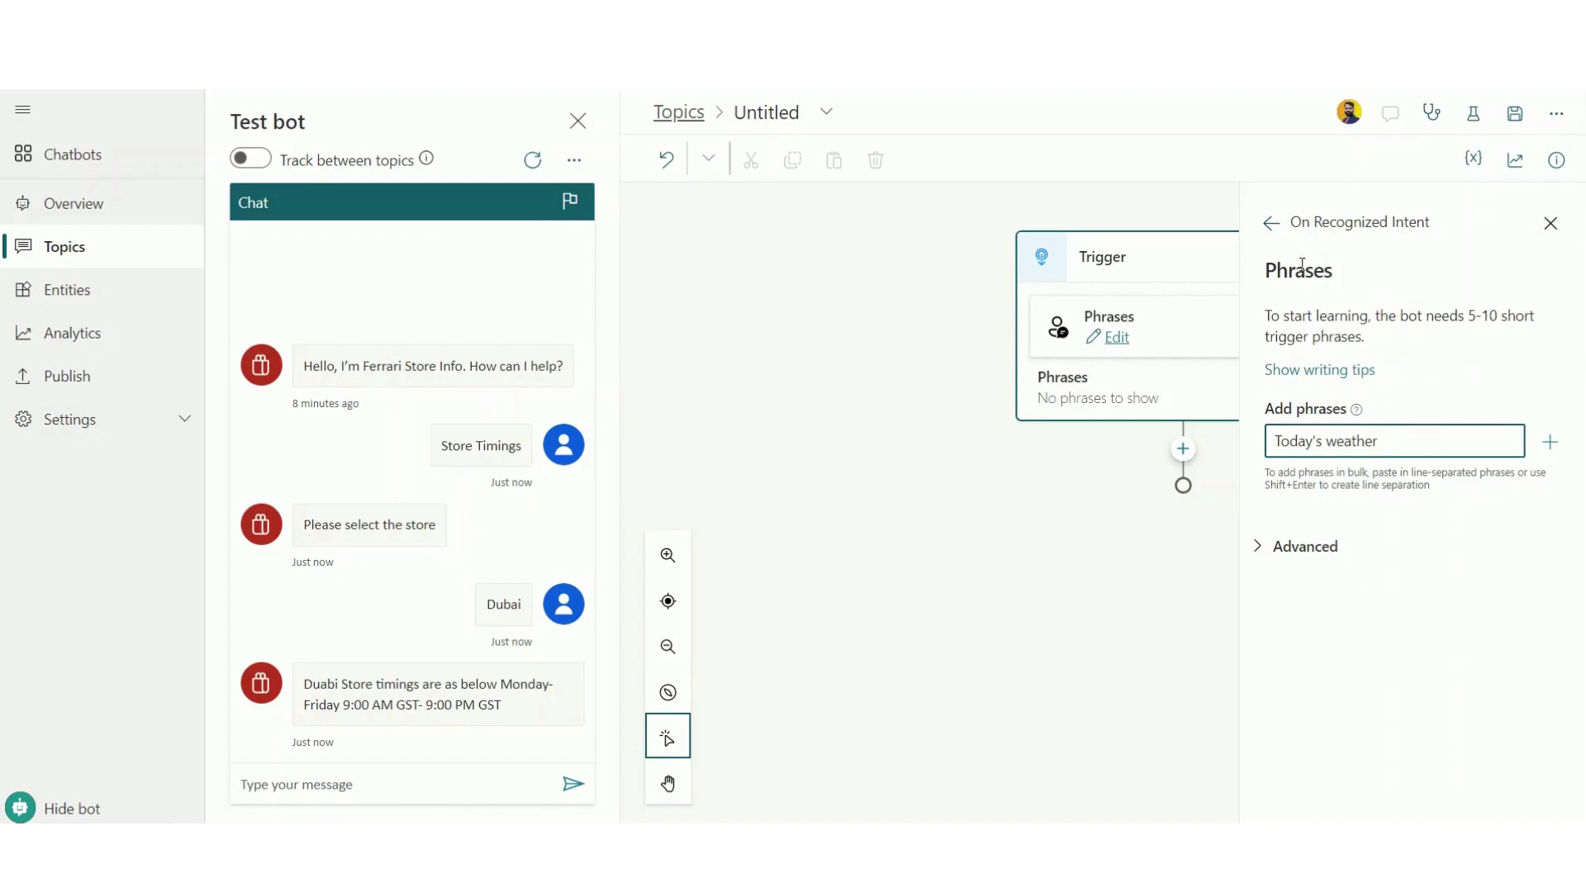
pyautogui.click(1171, 527)
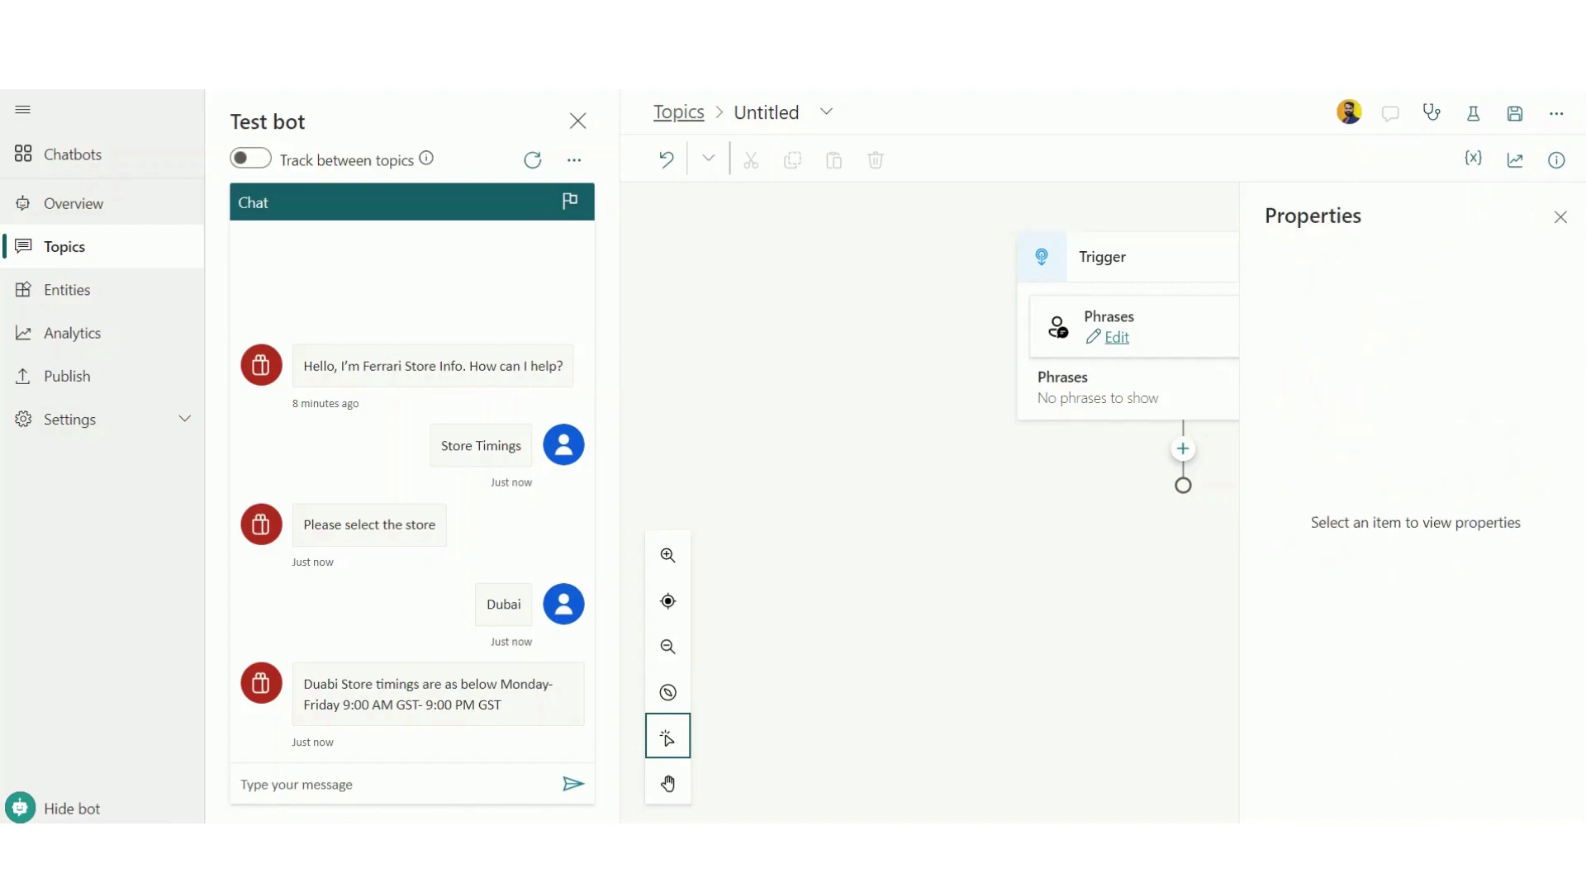
pyautogui.click(1564, 216)
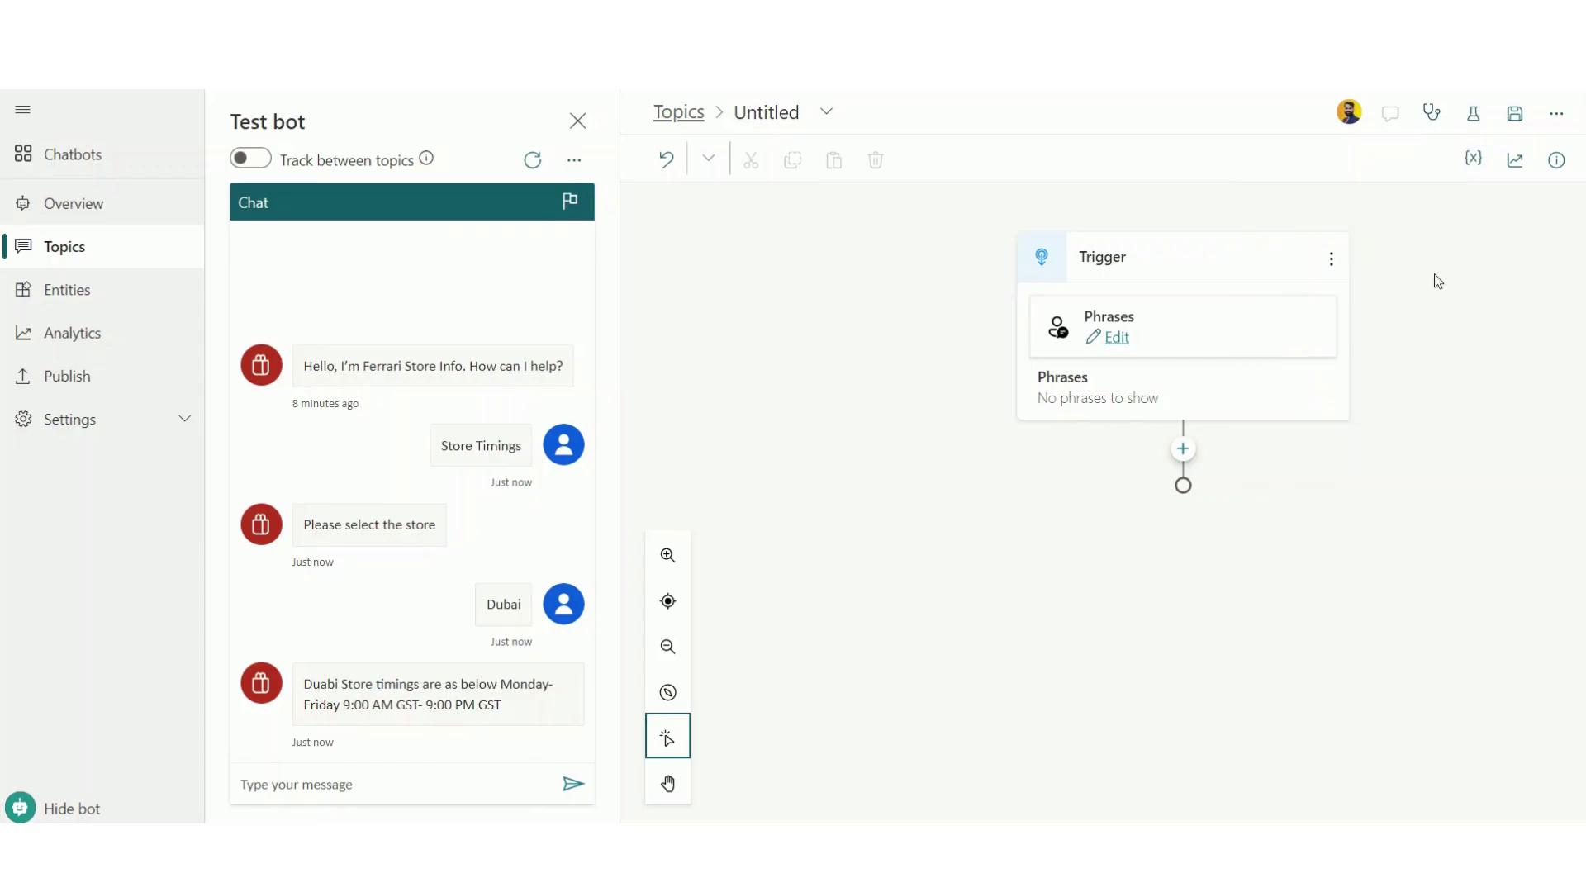
# Add "Today's weather" as a trigger phrase of the new topic
pyautogui.click(1115, 339)
pyautogui.write('To')
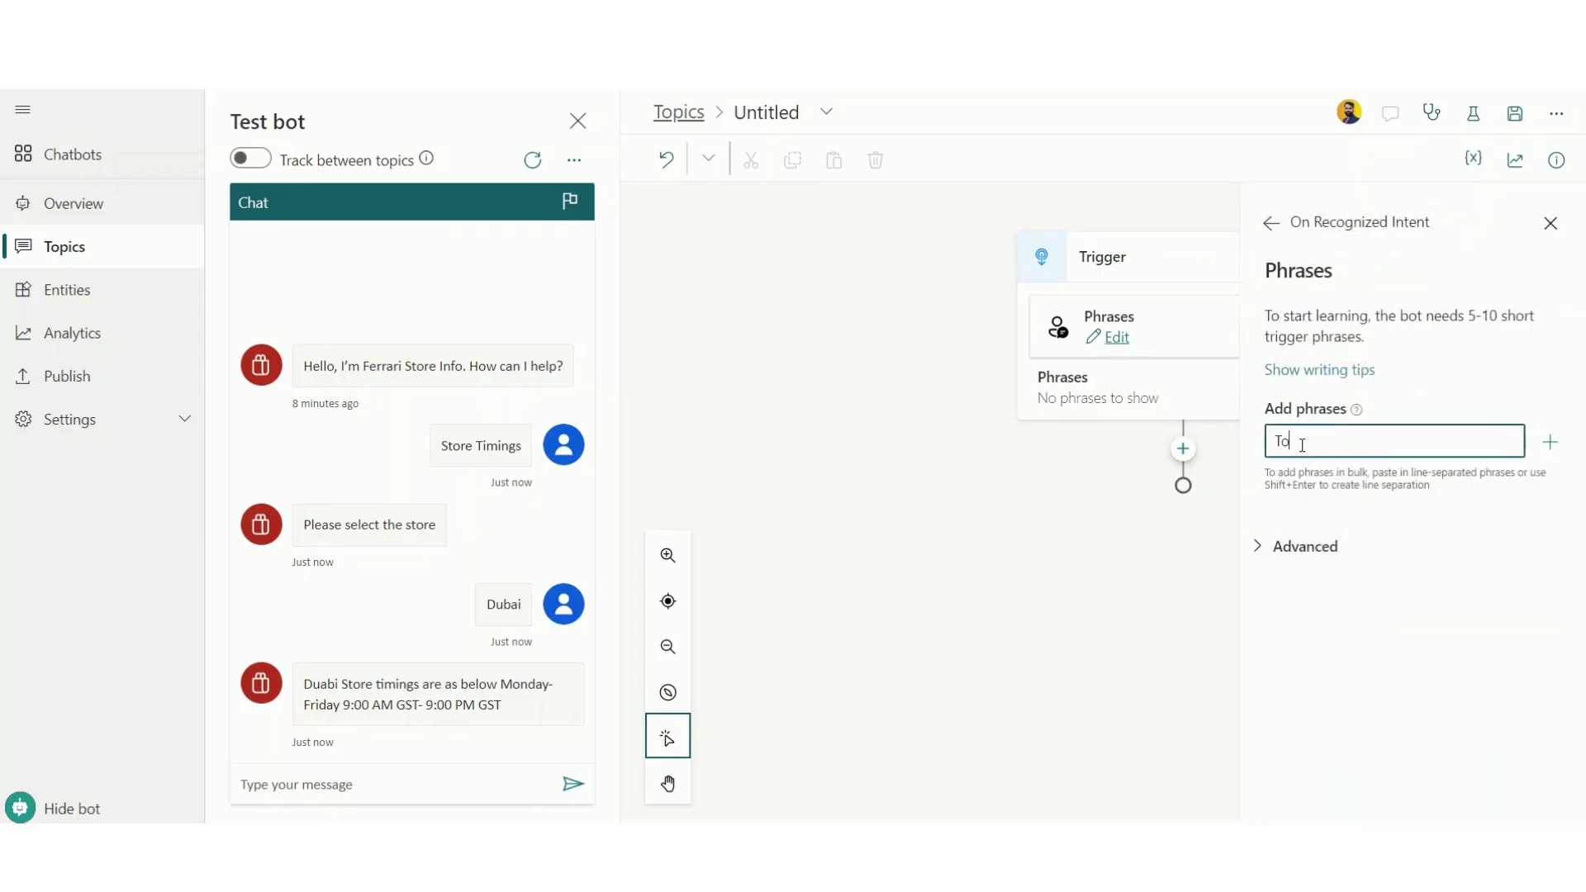
pyautogui.write("day's weather")
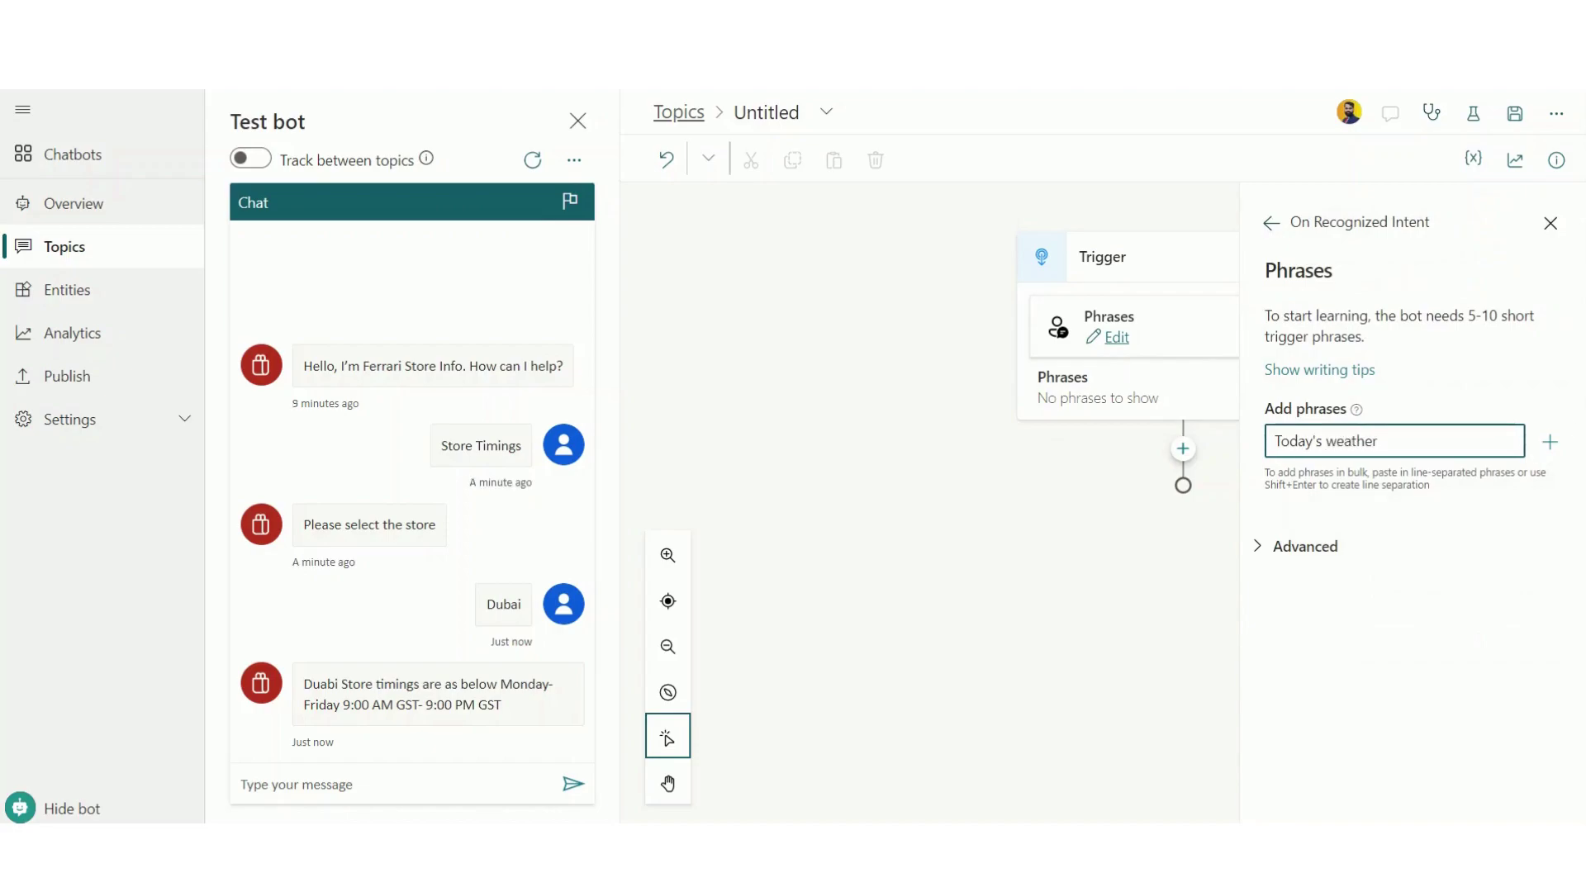
pyautogui.click(1546, 443)
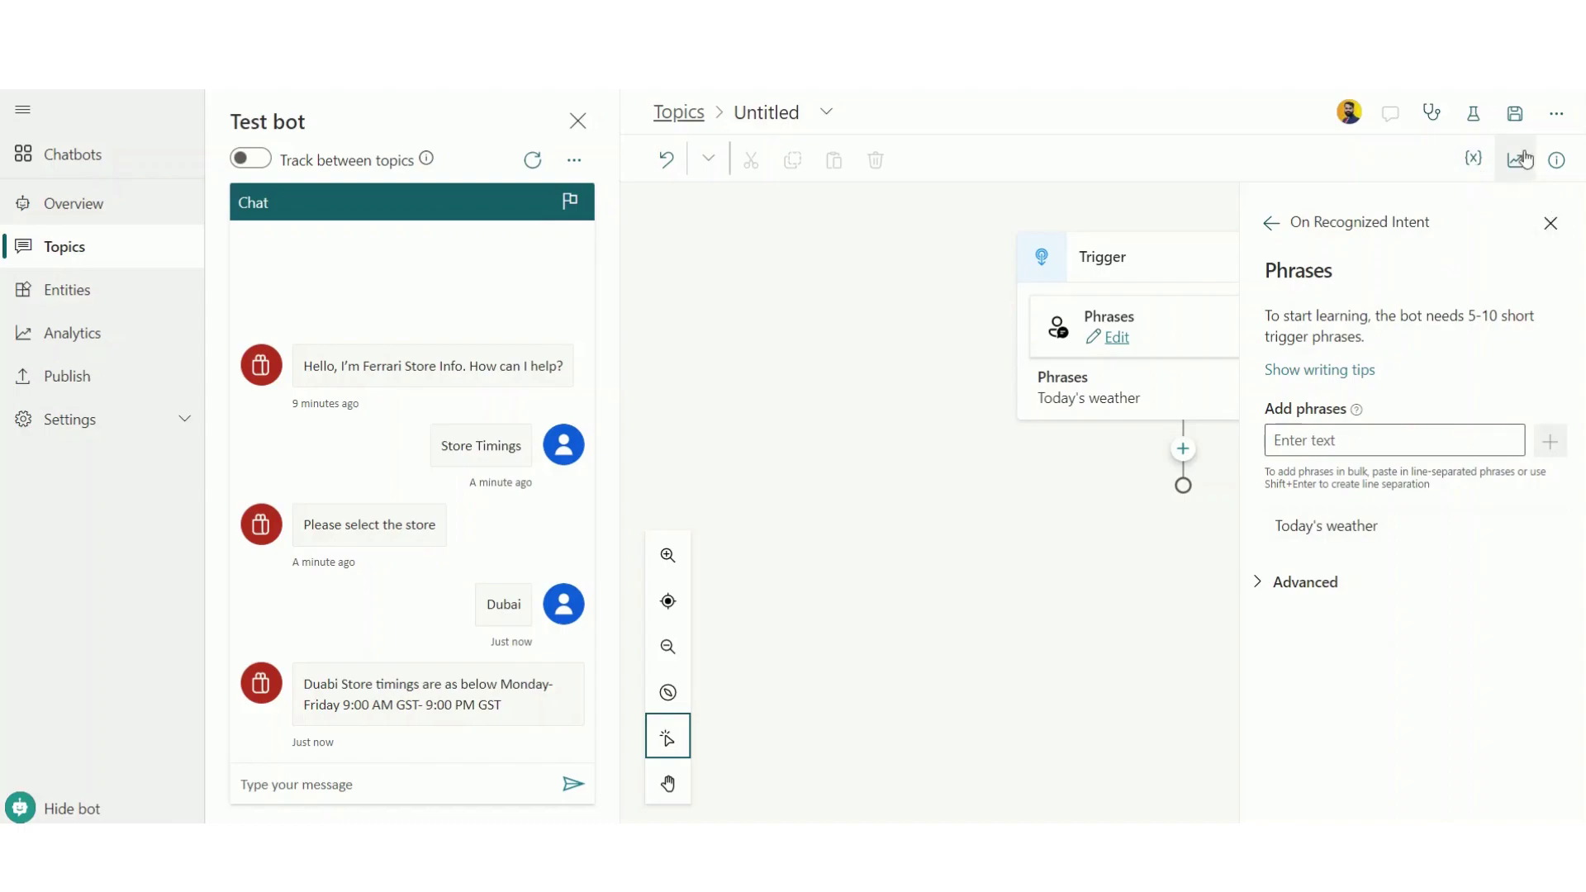
pyautogui.click(1550, 223)
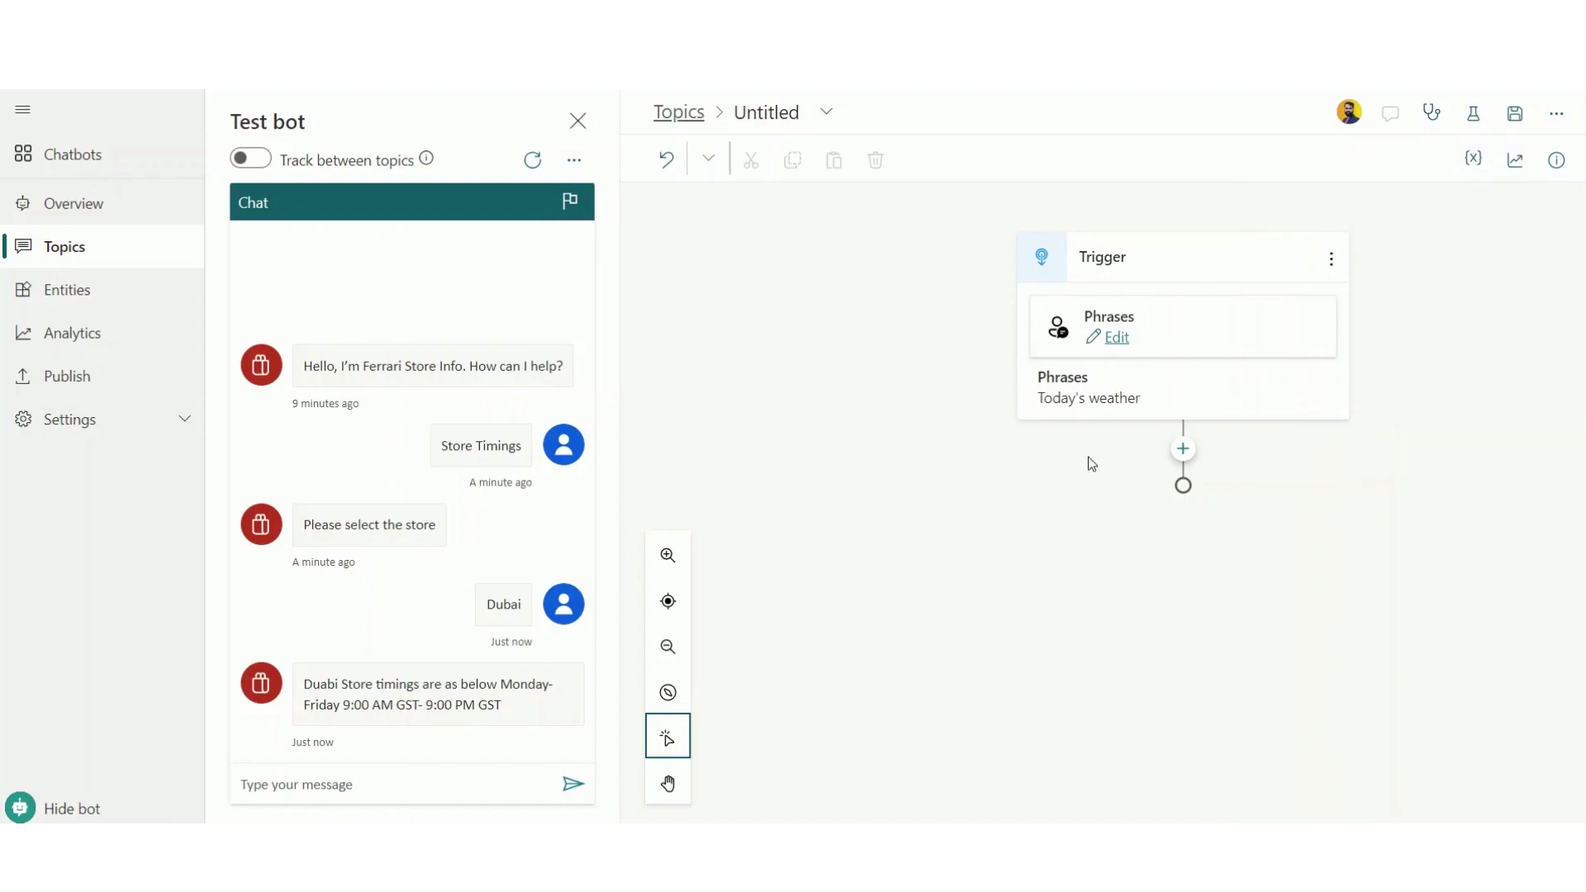
# Call an action below the trigger and create a new flow for it in Power Automate
pyautogui.click(1183, 449)
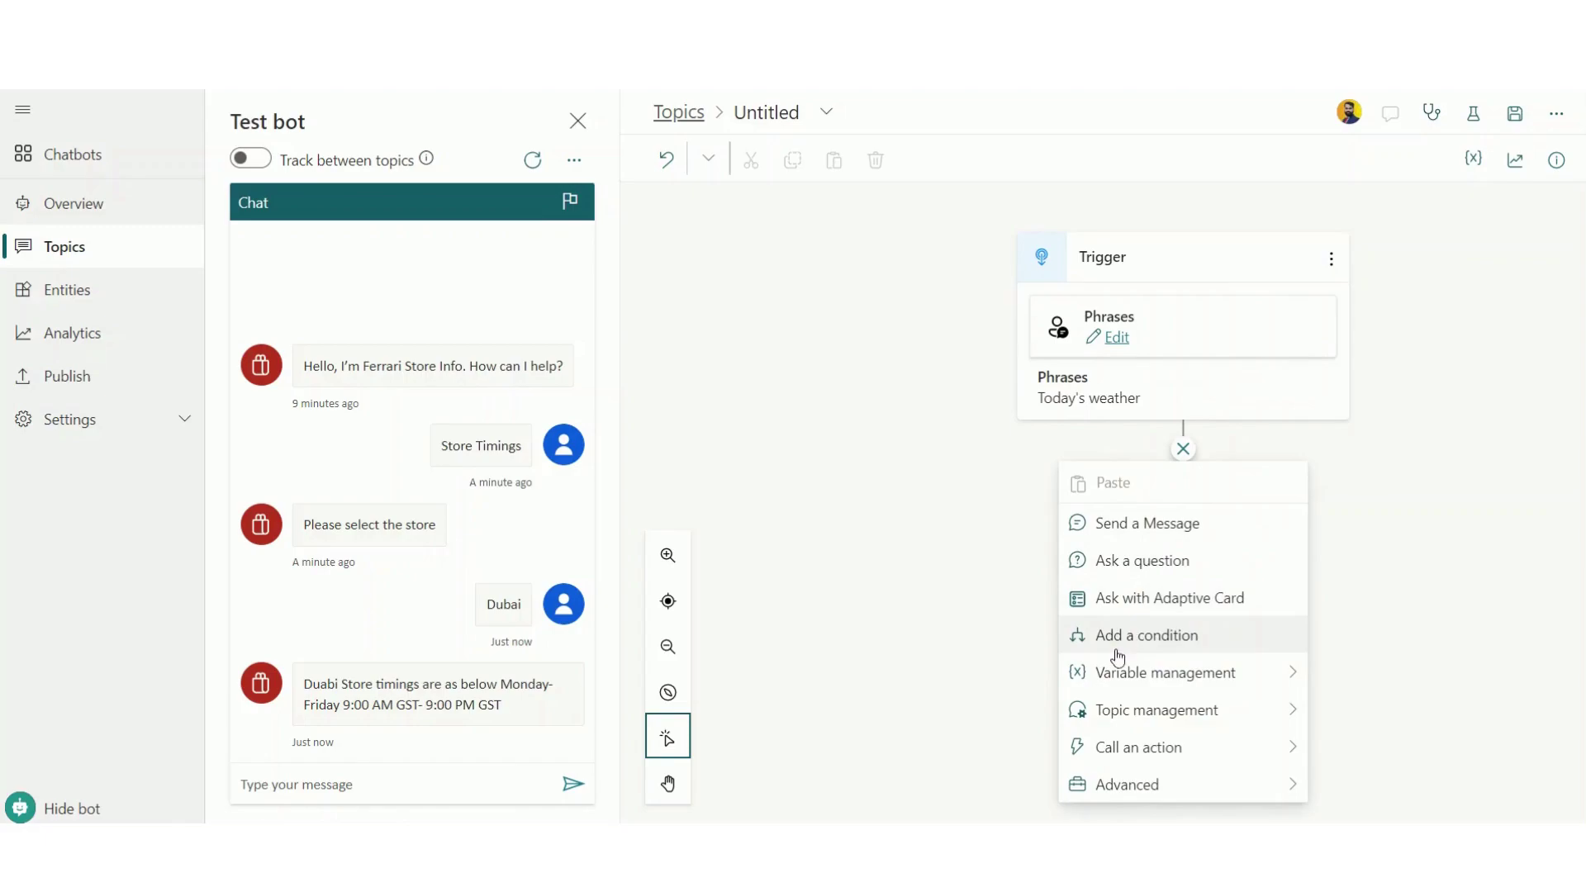
pyautogui.moveTo(1147, 727)
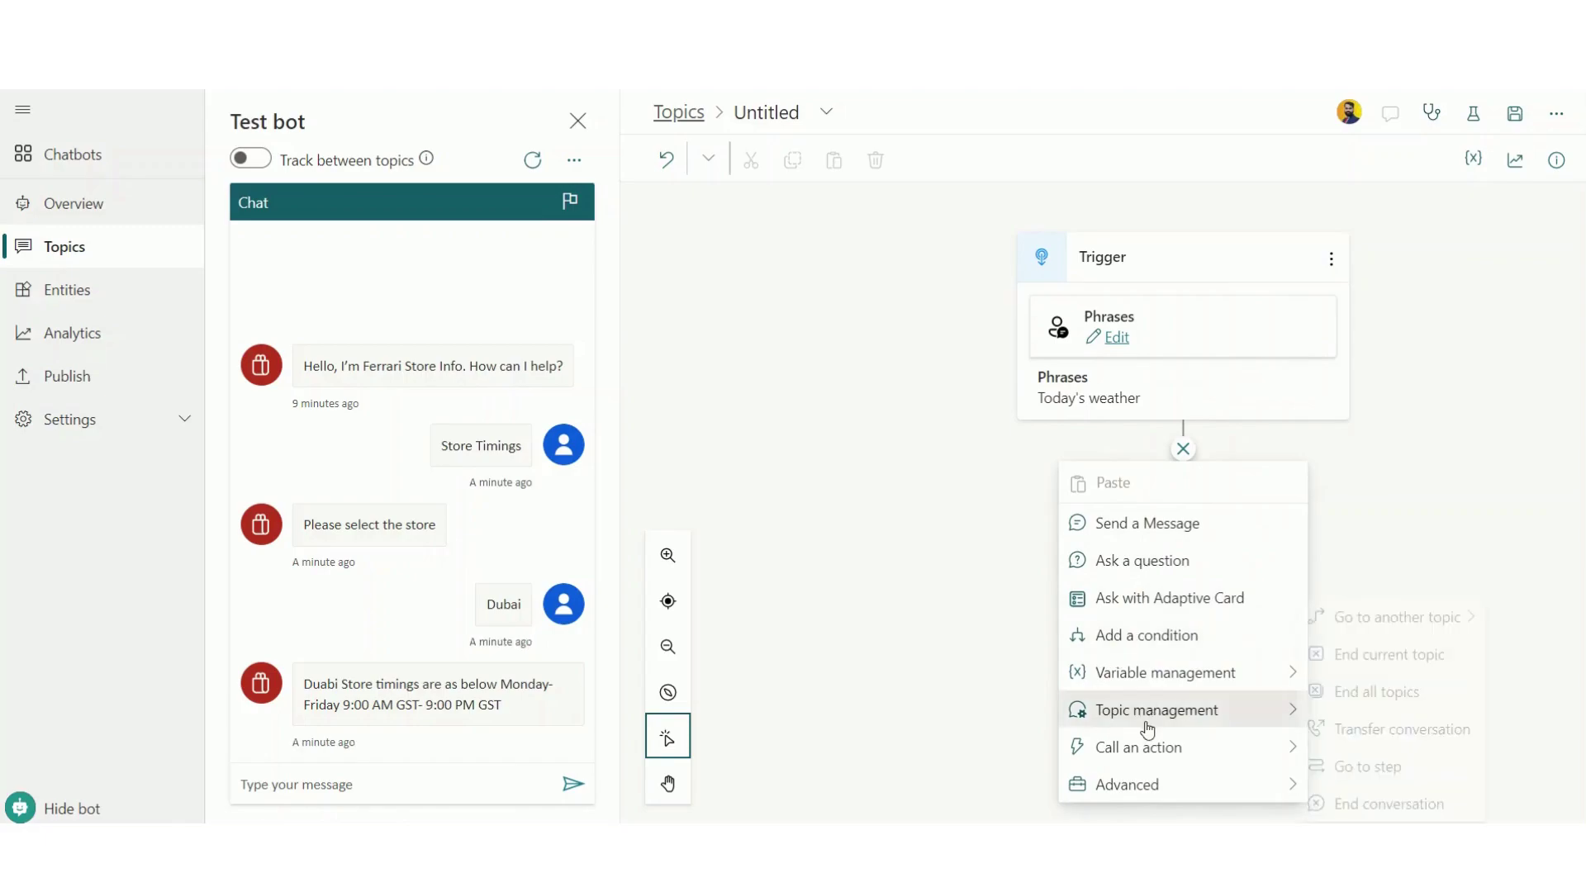
pyautogui.click(1285, 752)
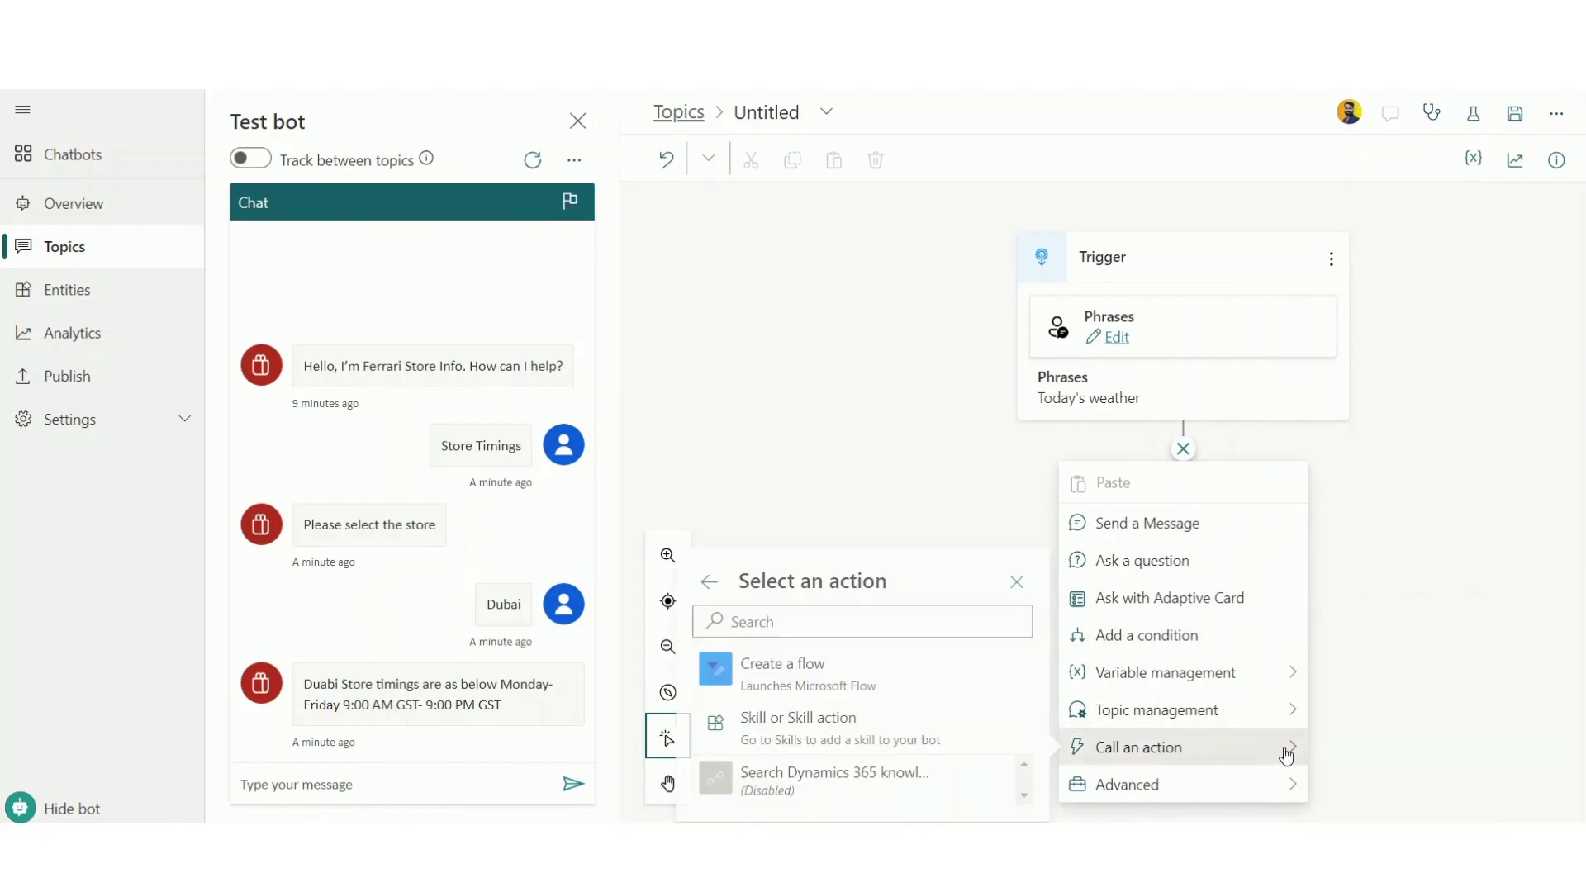
pyautogui.click(808, 674)
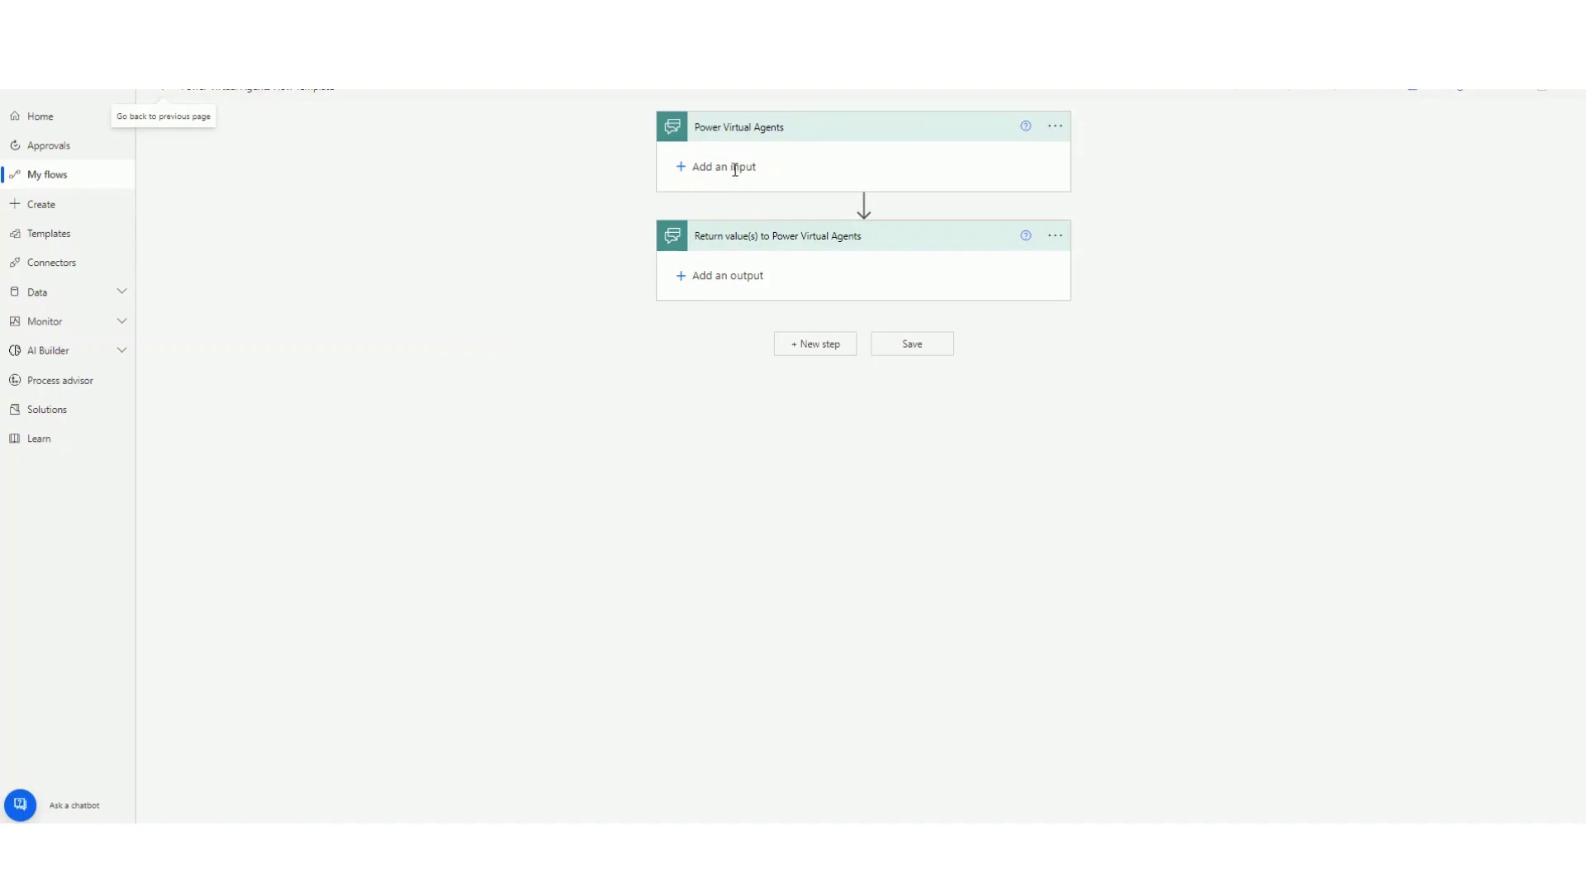
# Insert the MSN Weather action Get current weather between the Power Virtual Agents trigger and the return values step
pyautogui.moveTo(864, 210)
pyautogui.click(863, 204)
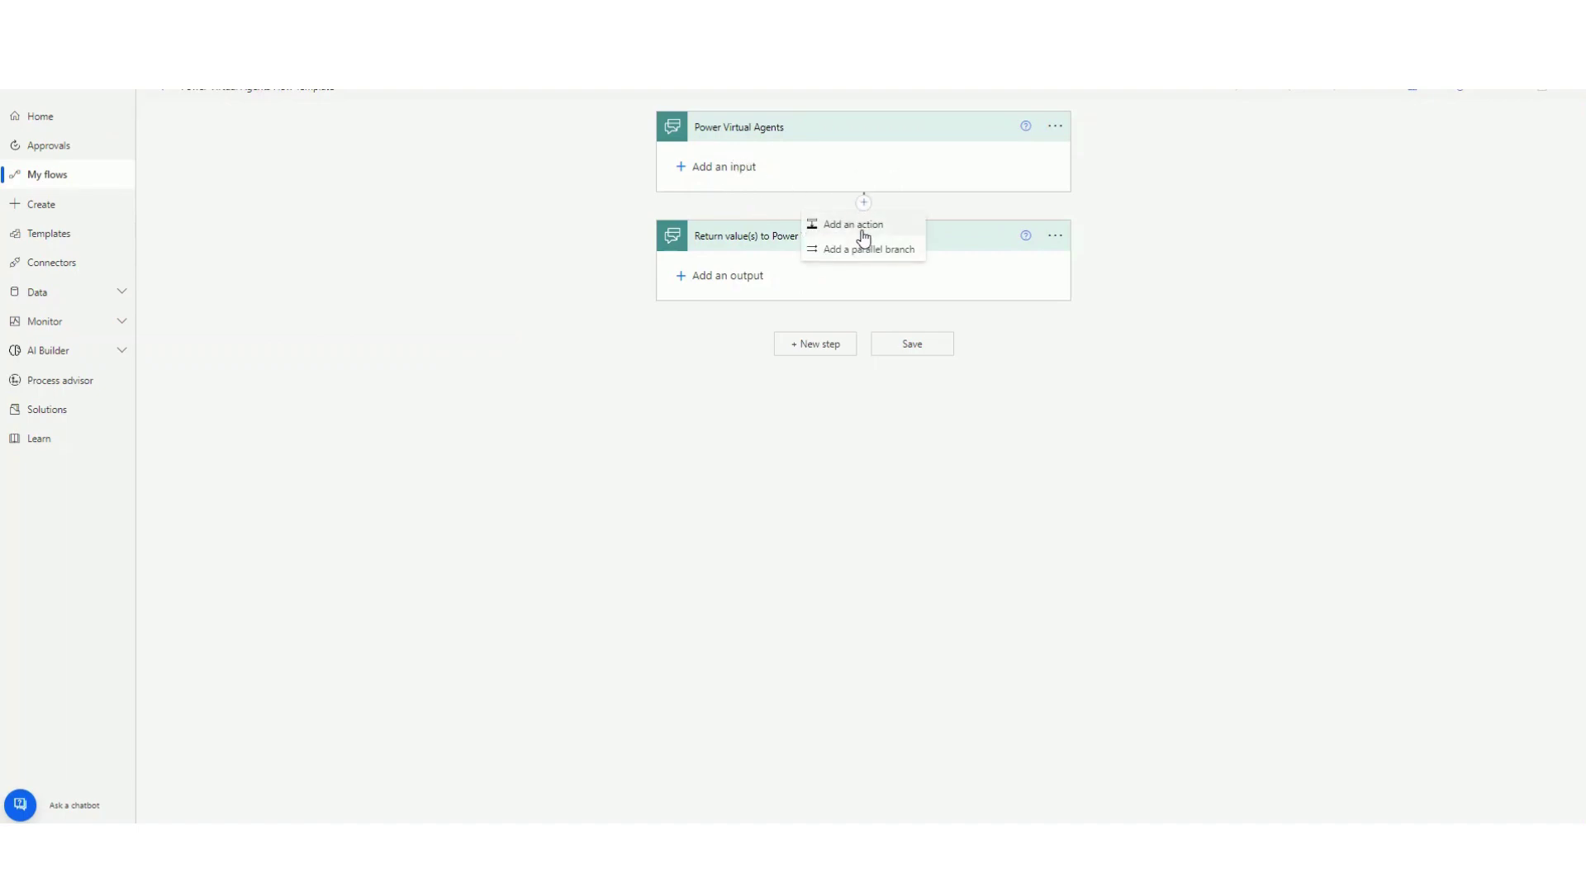
pyautogui.click(863, 236)
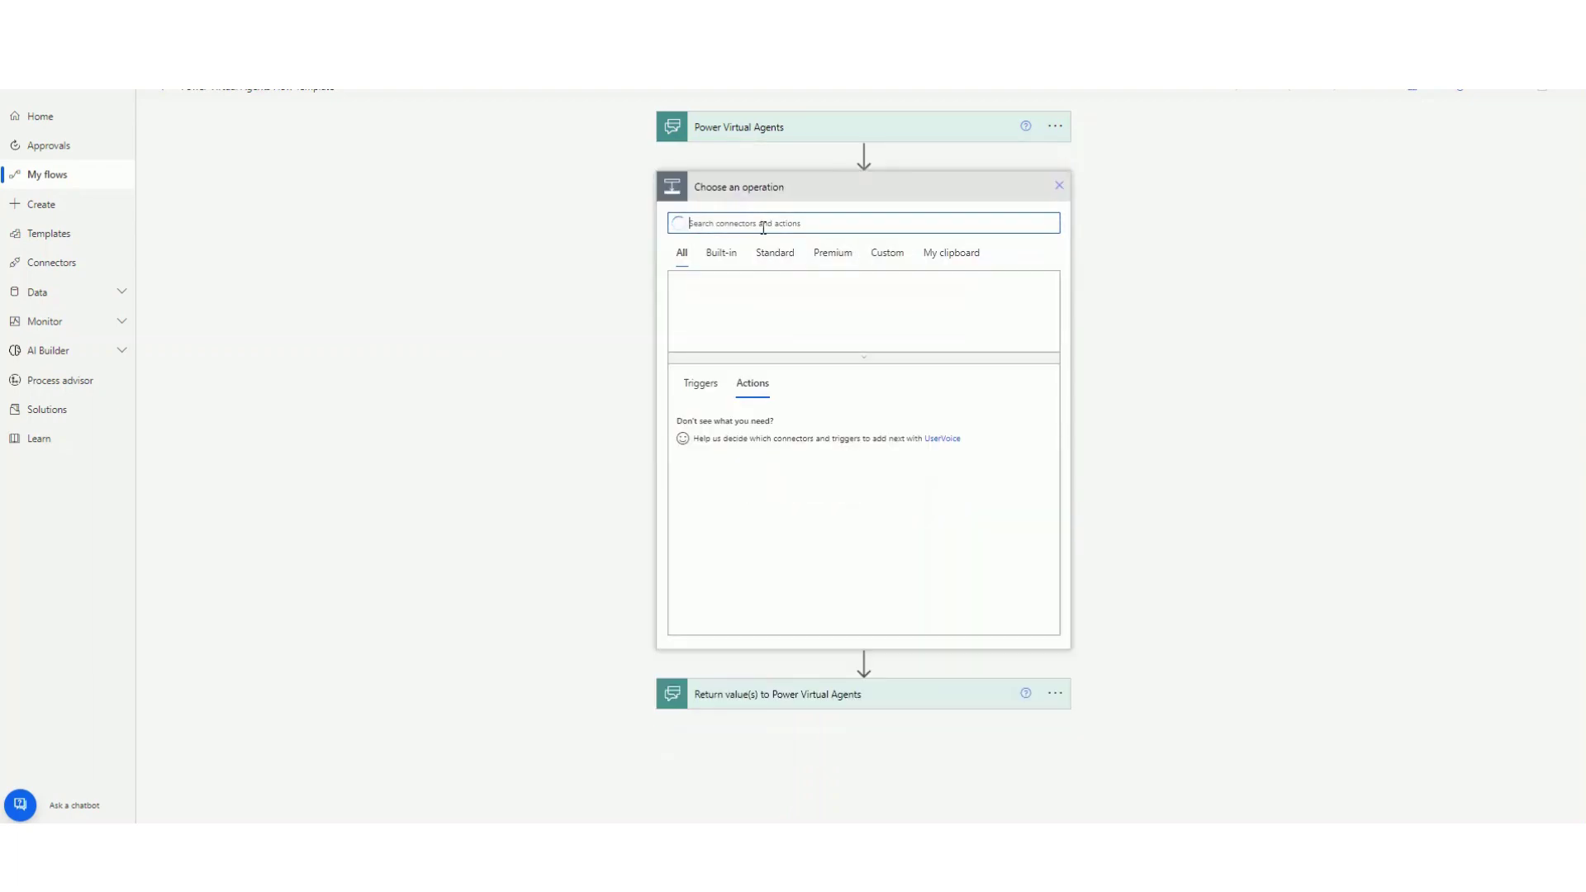
pyautogui.write('weather')
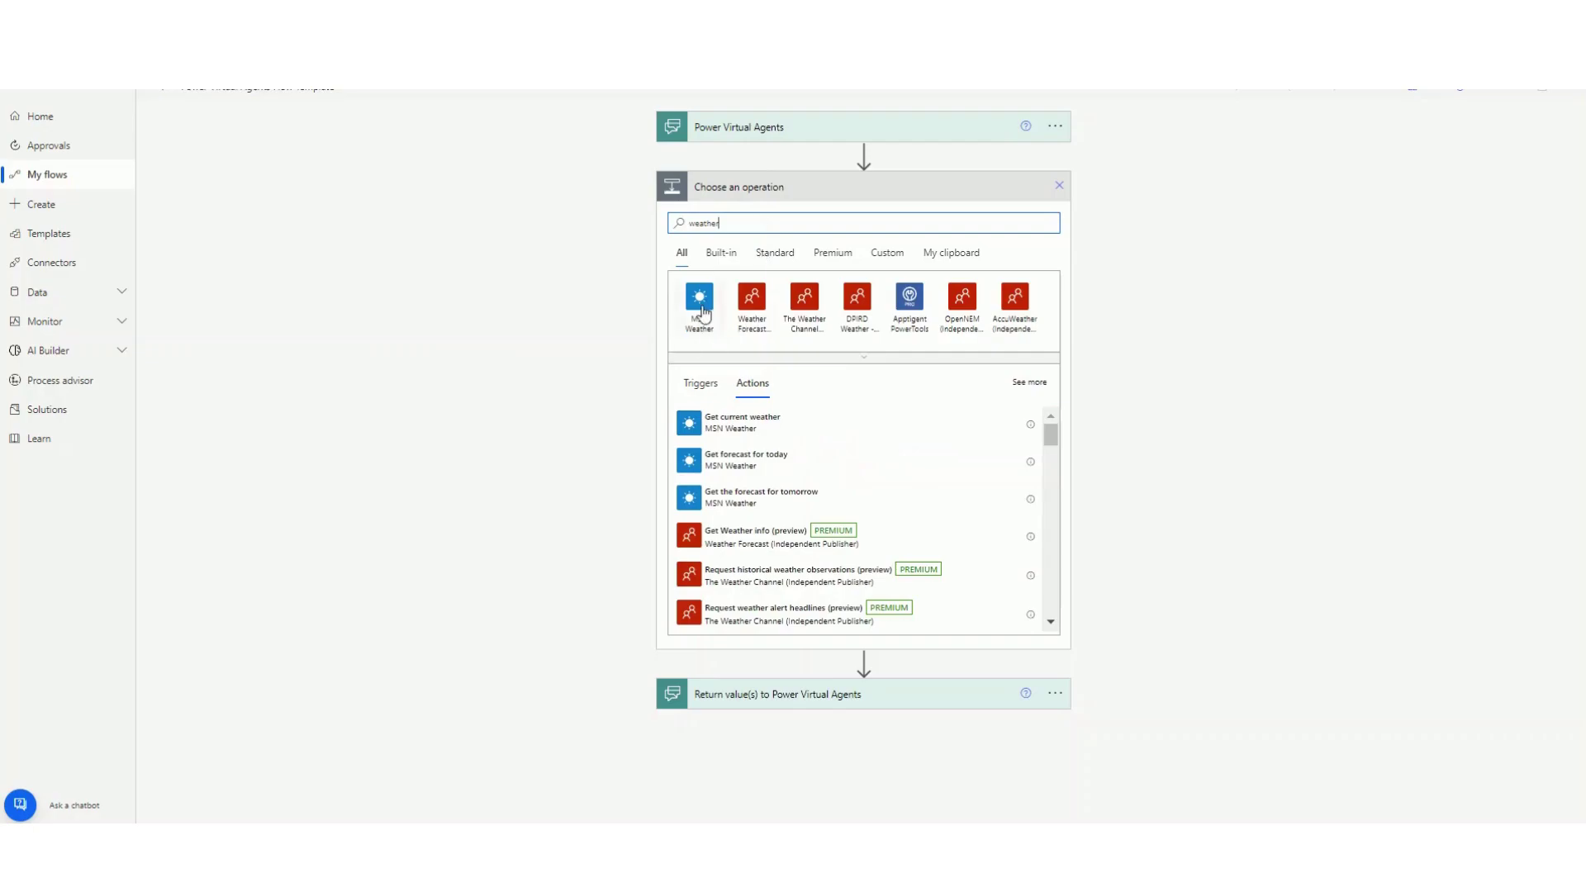
pyautogui.click(699, 305)
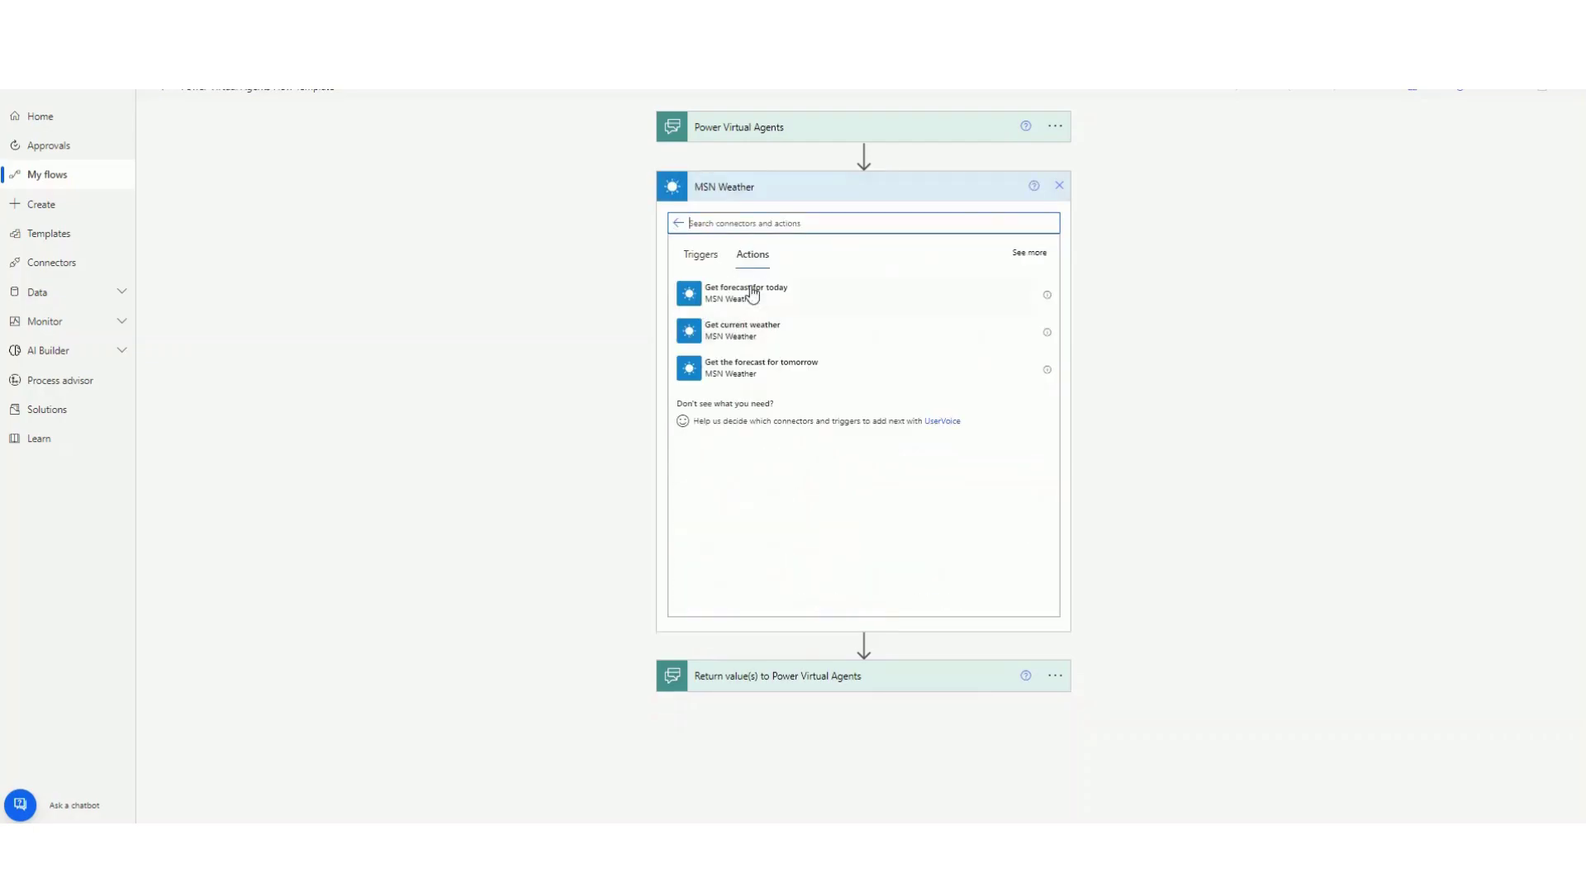
pyautogui.click(795, 336)
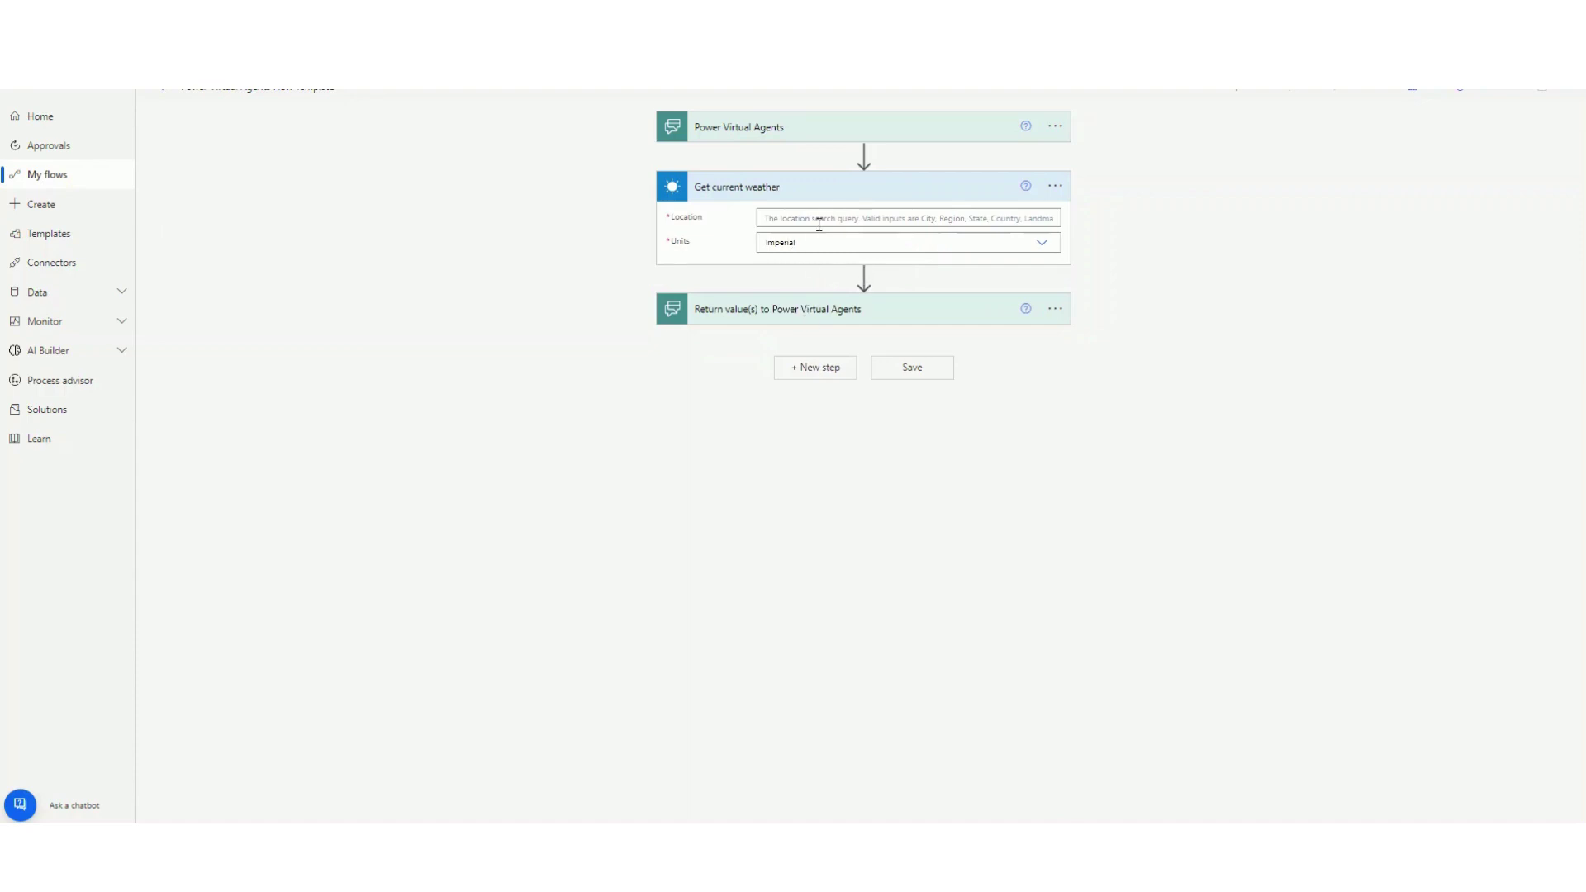
# Set the location of the Get current weather action to "Mumbai" and check the available unit options
pyautogui.click(860, 220)
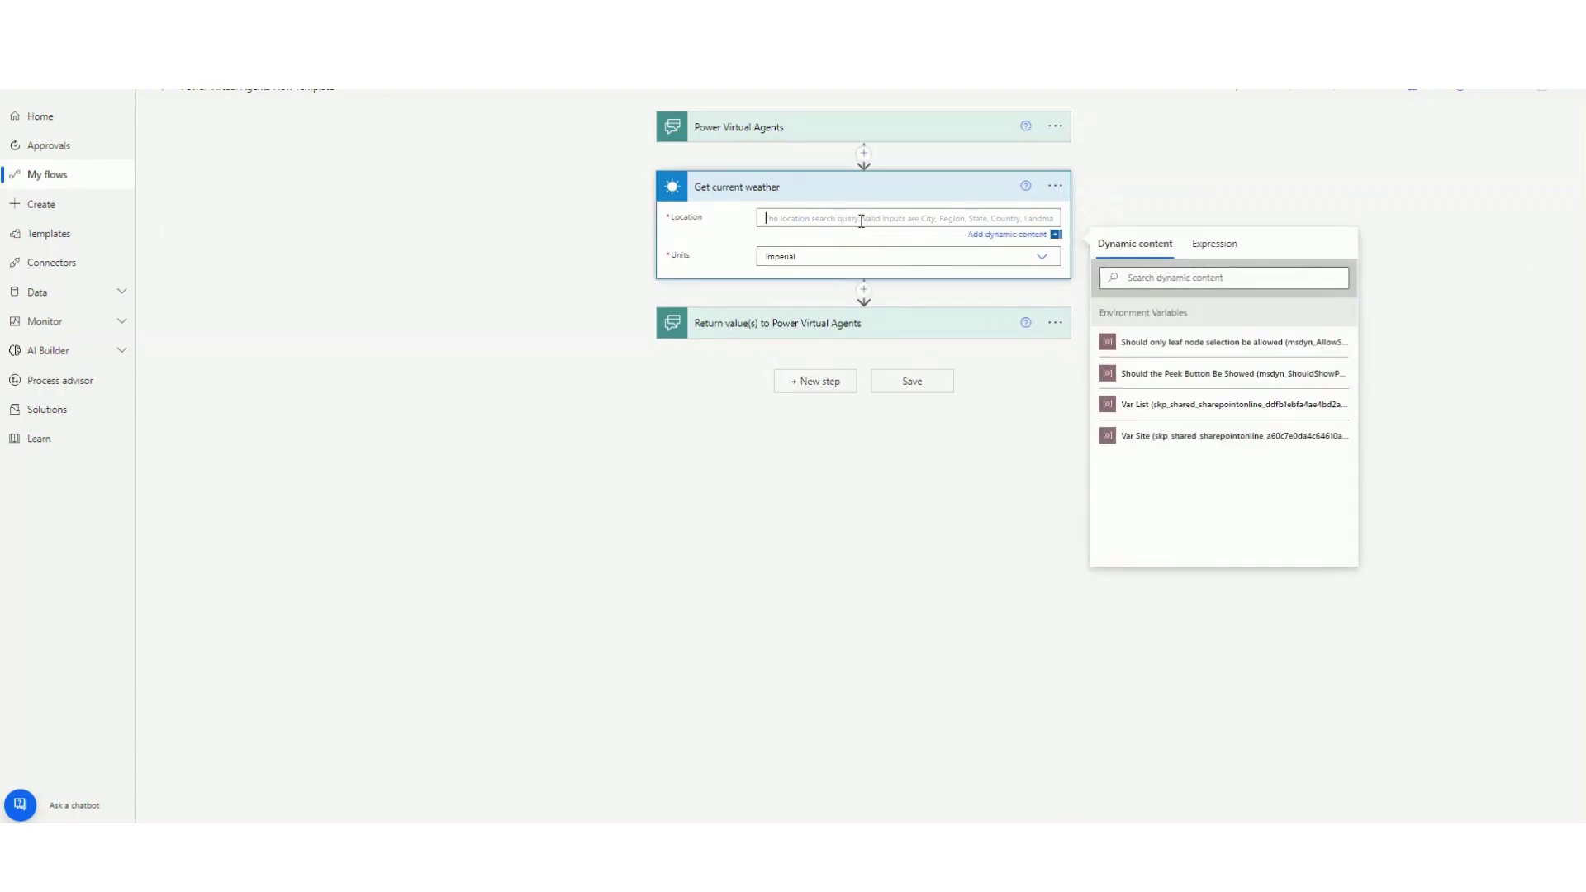
pyautogui.write('mumbai')
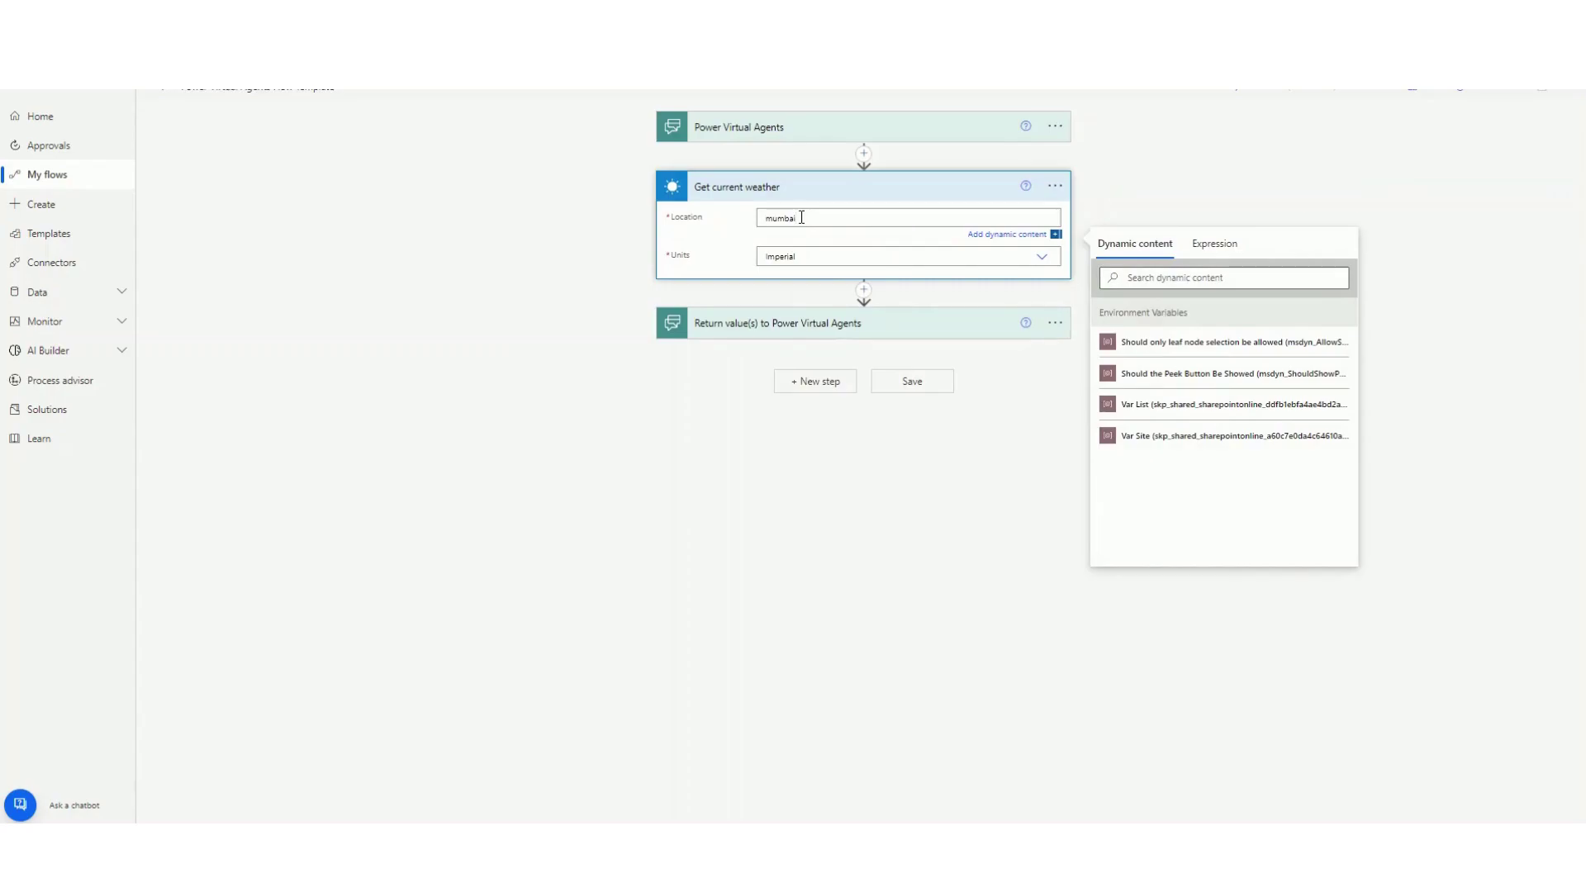
pyautogui.press('BackSpace')
pyautogui.press('BackSpace')
pyautogui.press('BackSpace')
pyautogui.press('BackSpace')
pyautogui.press('BackSpace')
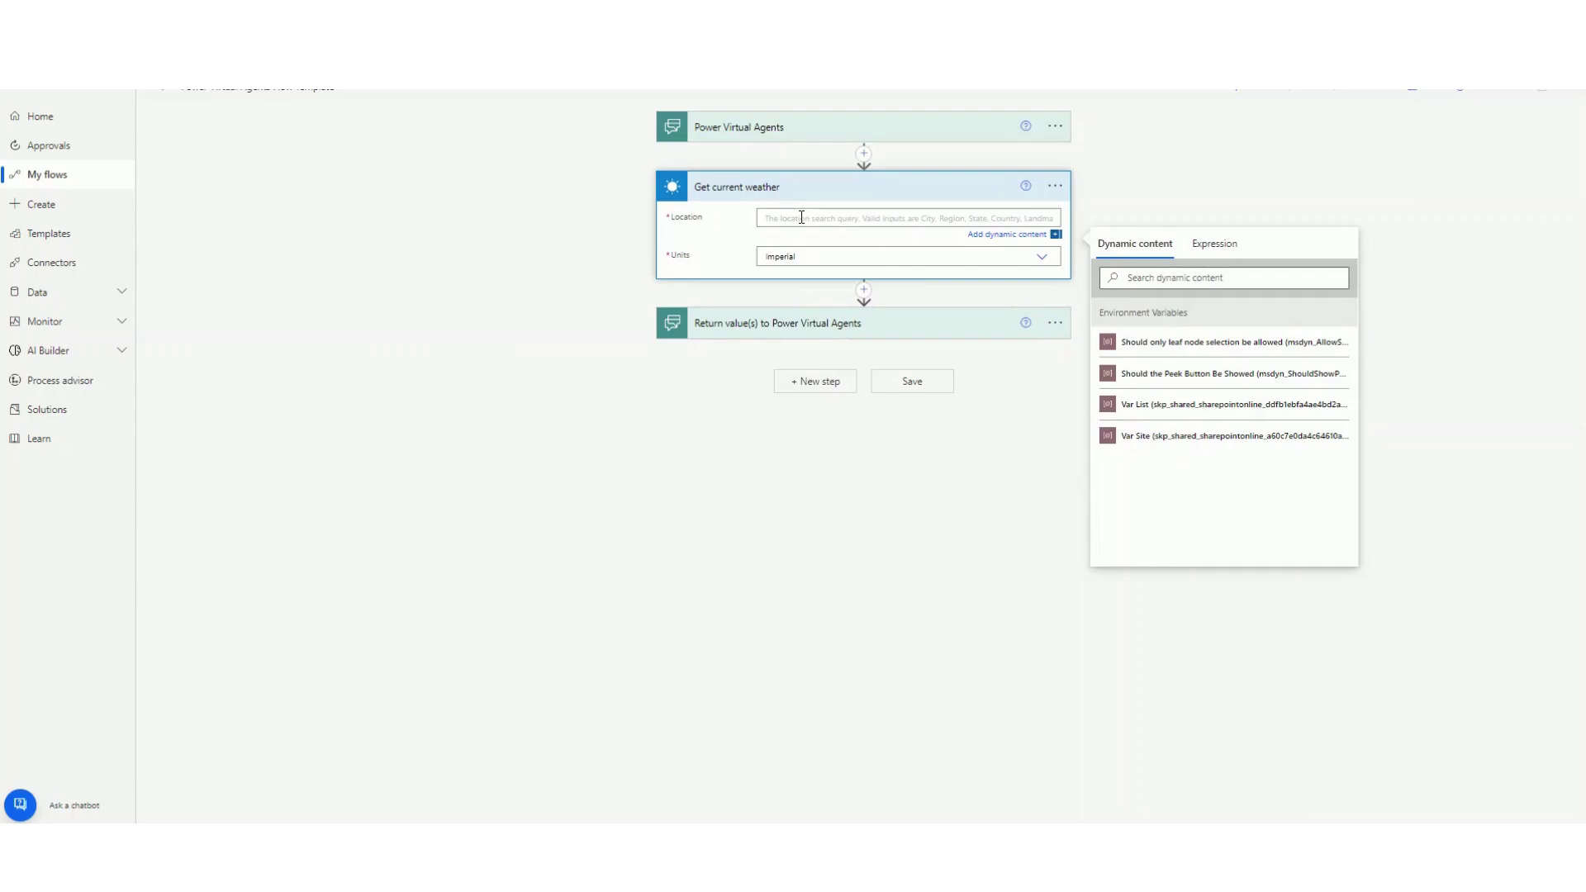
pyautogui.write('Mumbai')
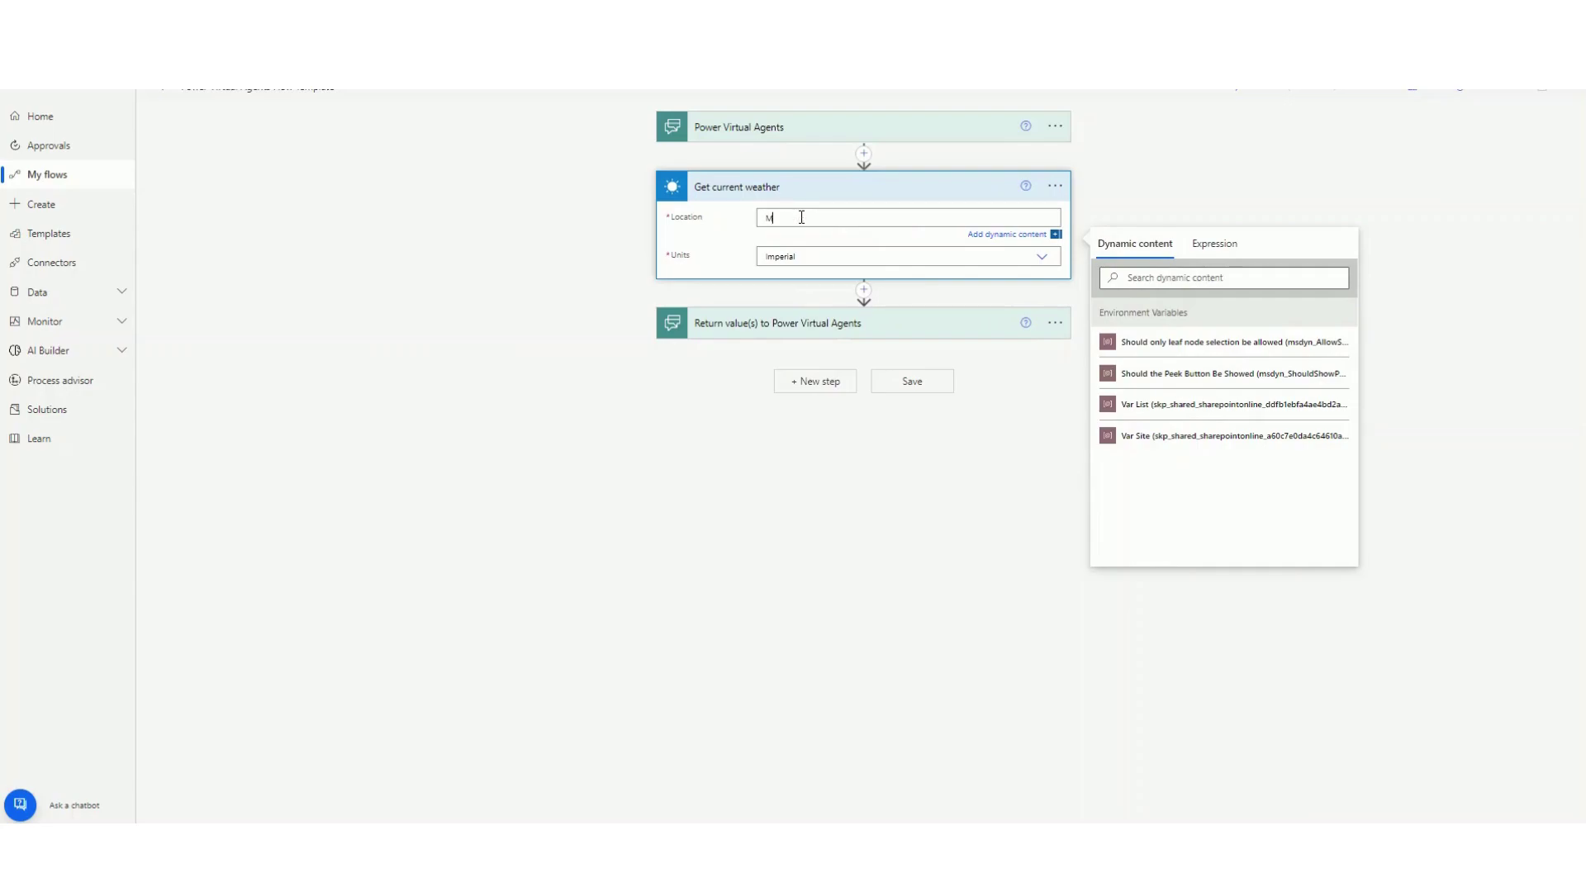
pyautogui.click(837, 258)
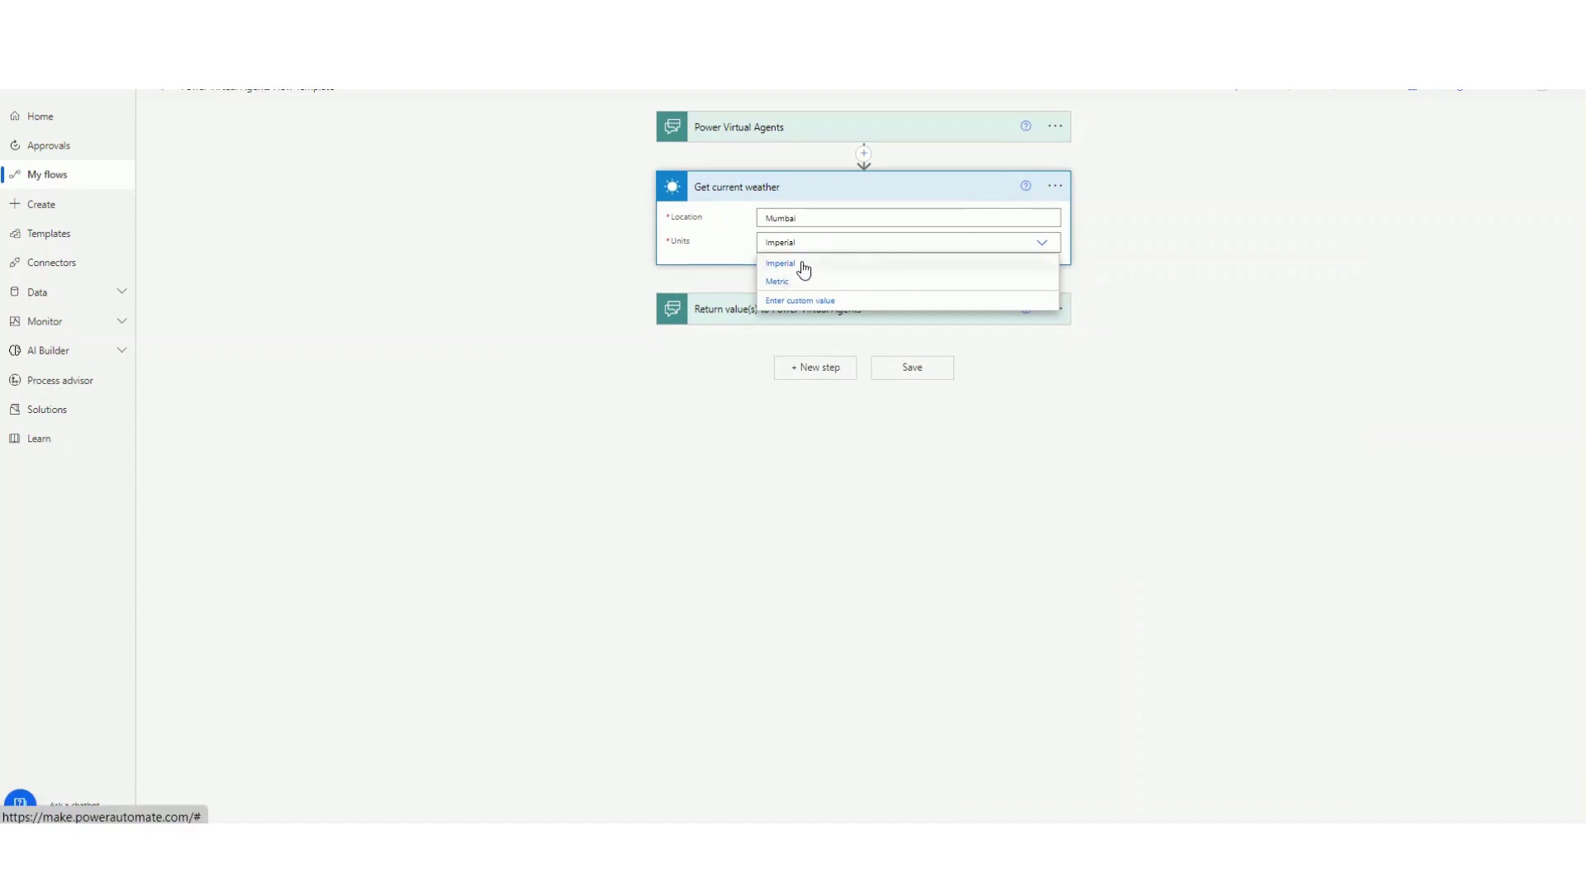
pyautogui.click(746, 283)
# Return a text output named "Weather Info" holding the Temperature from Get current weather to Power Virtual Agents, and save the flow
pyautogui.click(889, 320)
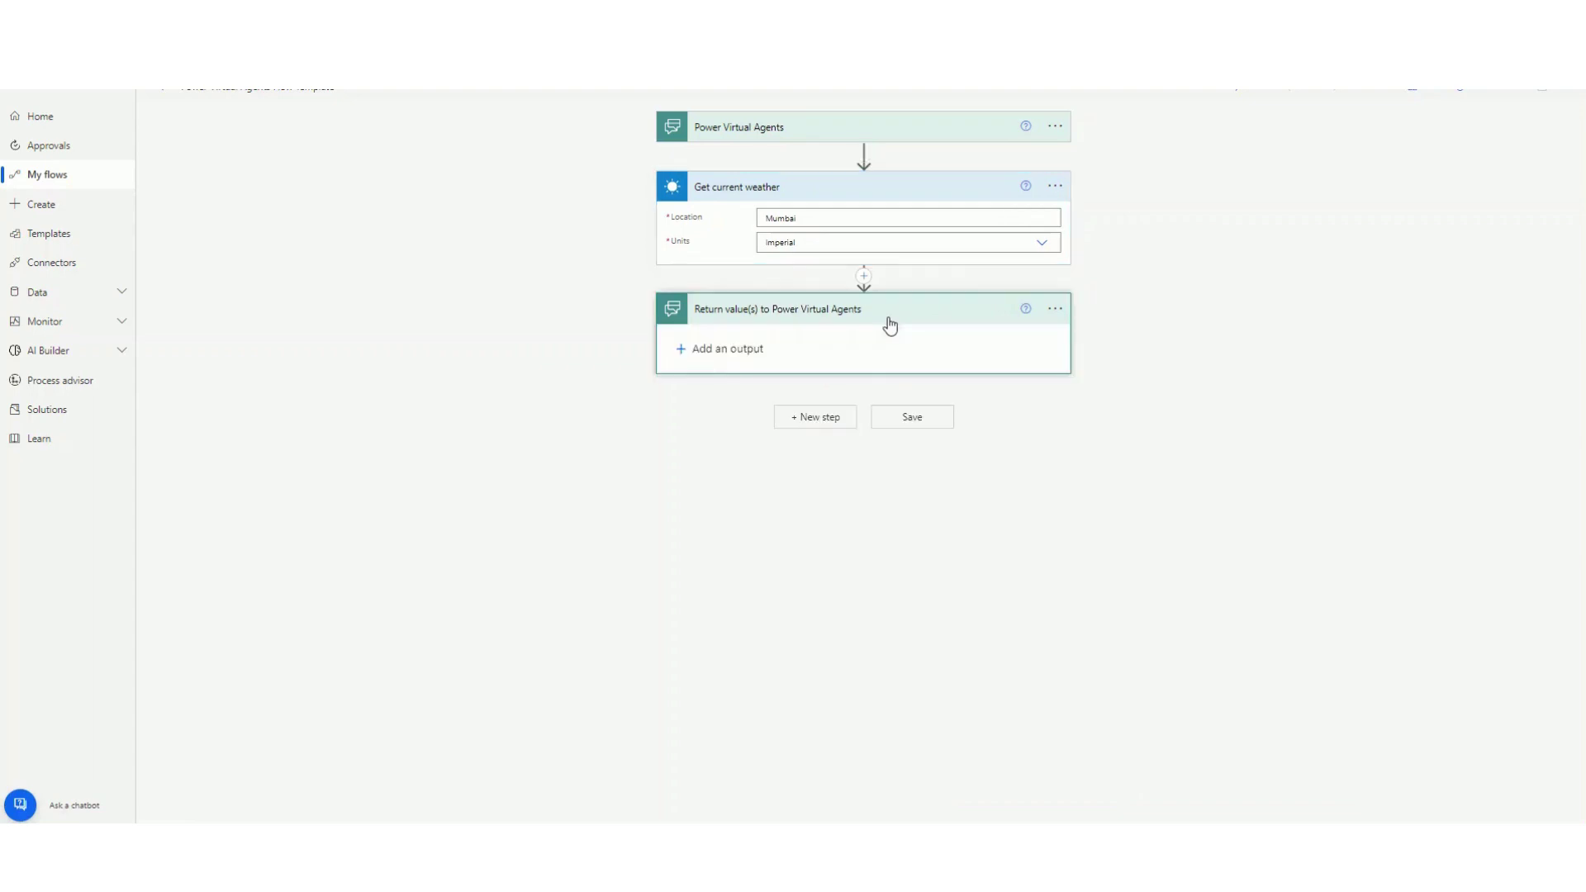
pyautogui.click(730, 348)
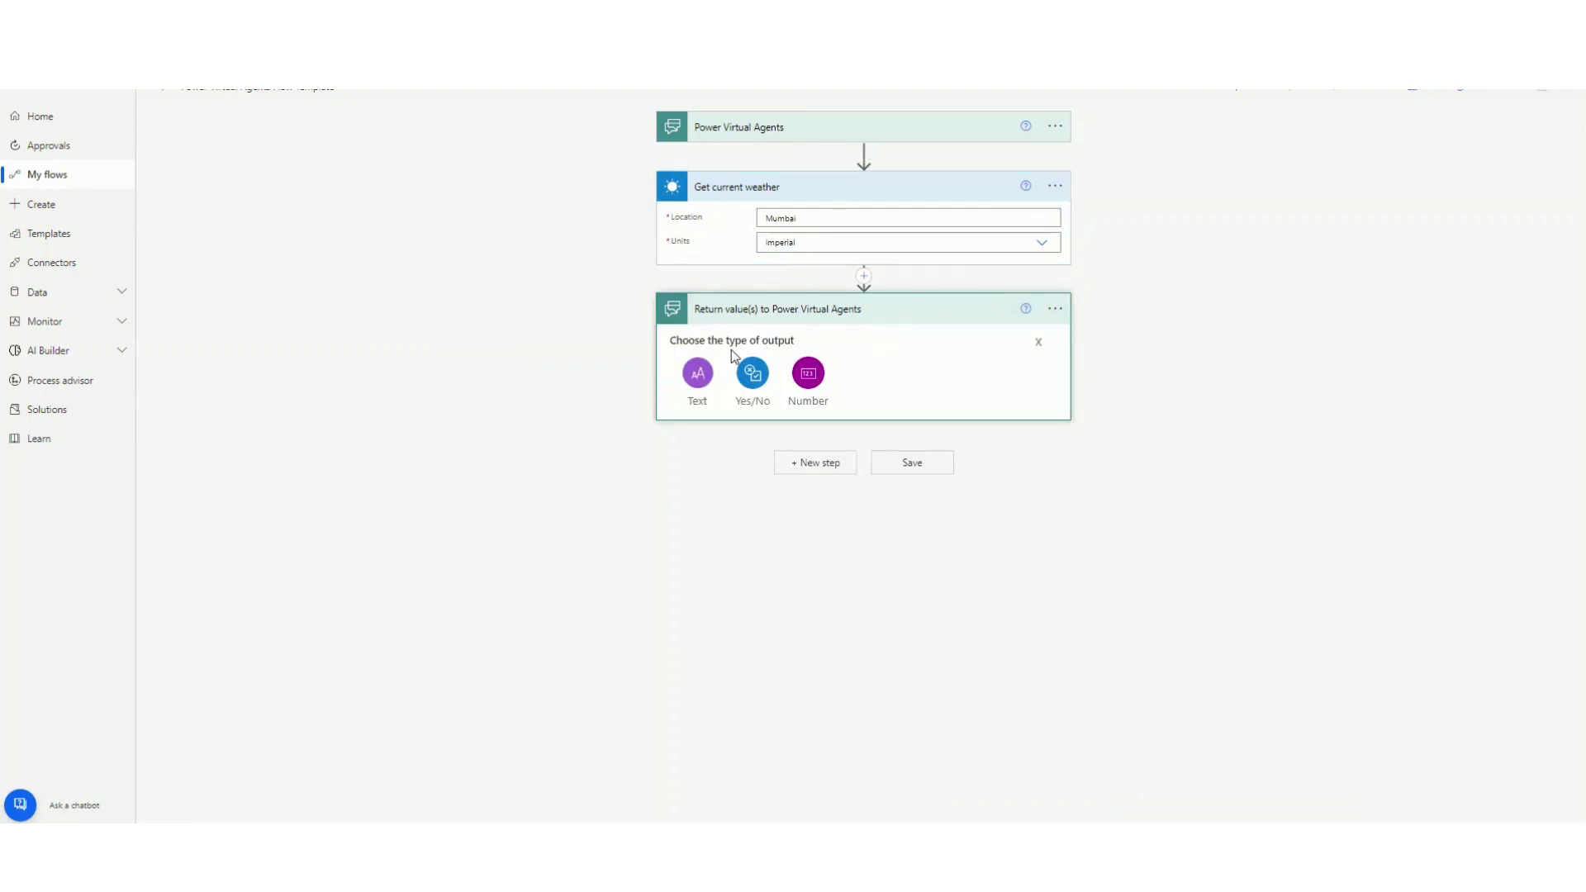
pyautogui.click(698, 378)
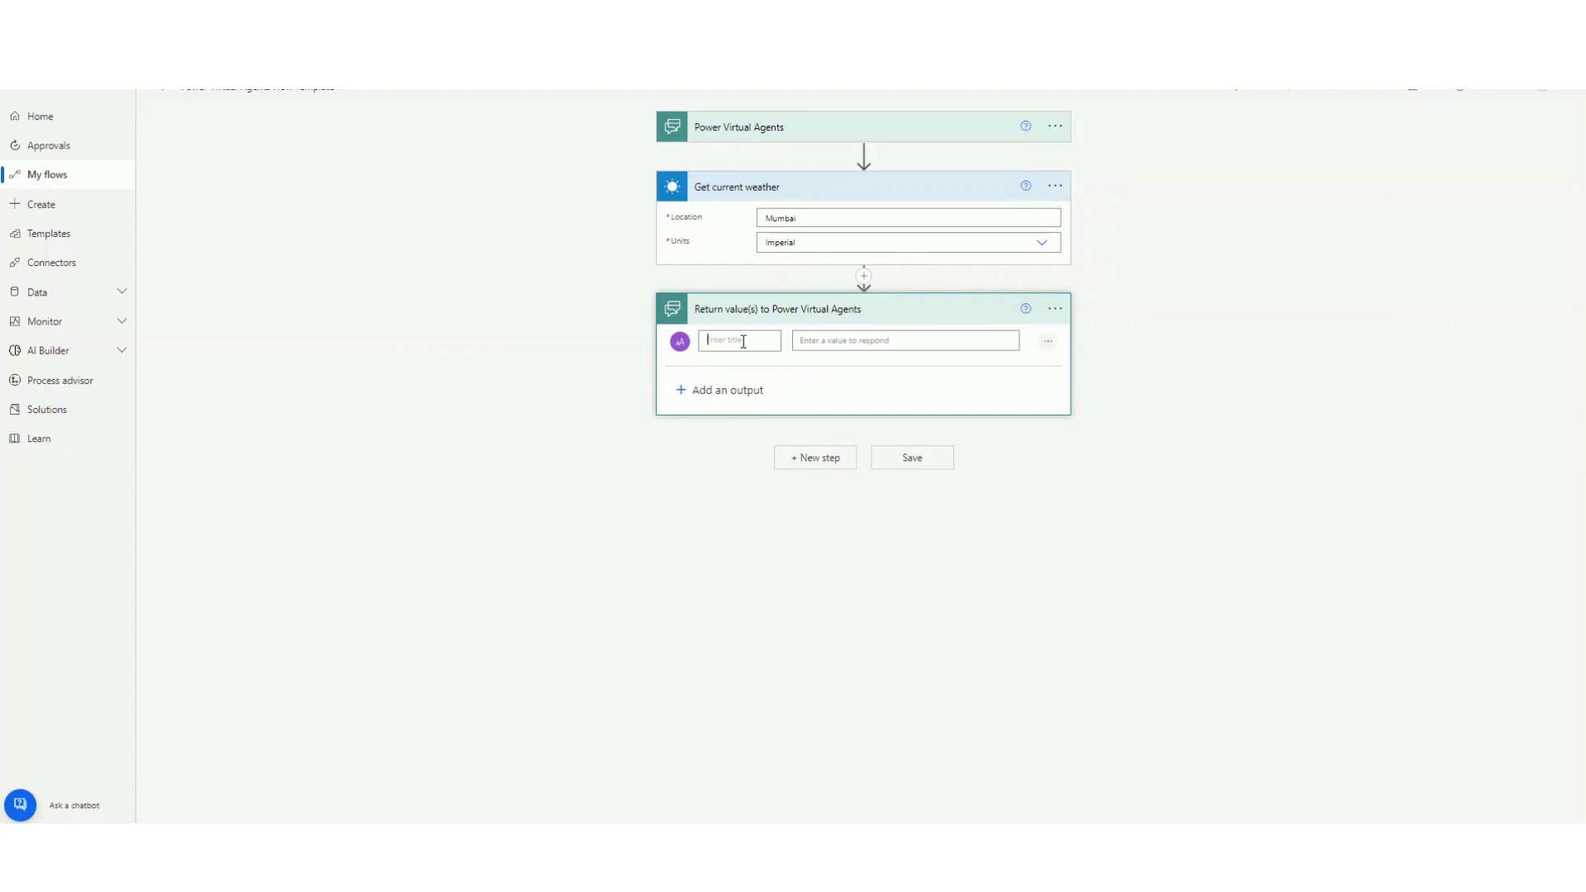
pyautogui.write('Weather Info')
pyautogui.click(940, 340)
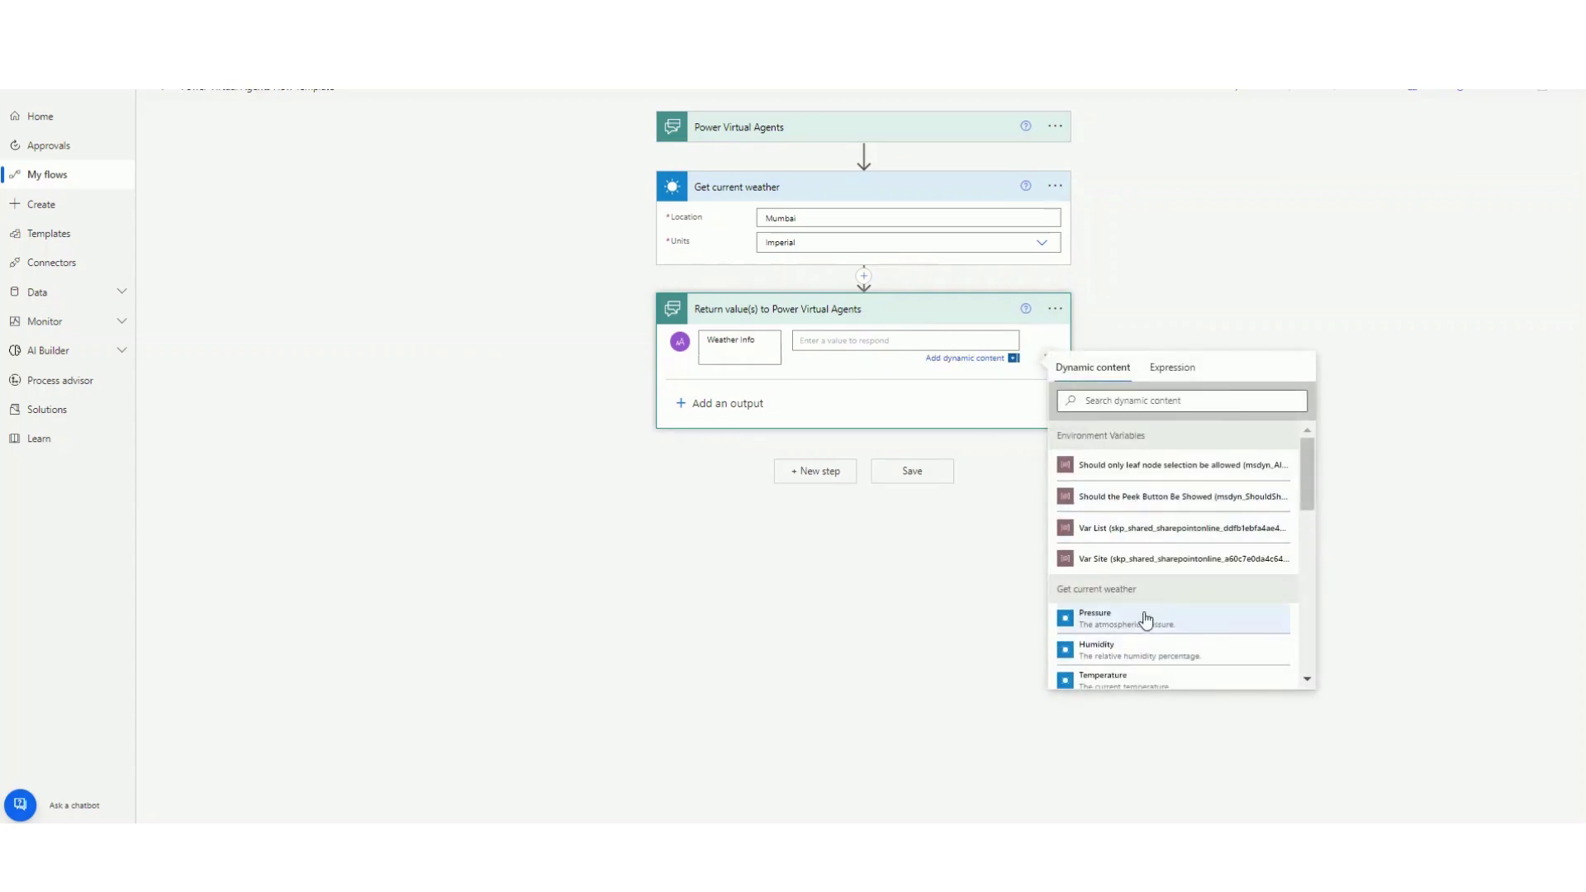
pyautogui.scroll(-2, 1146, 620)
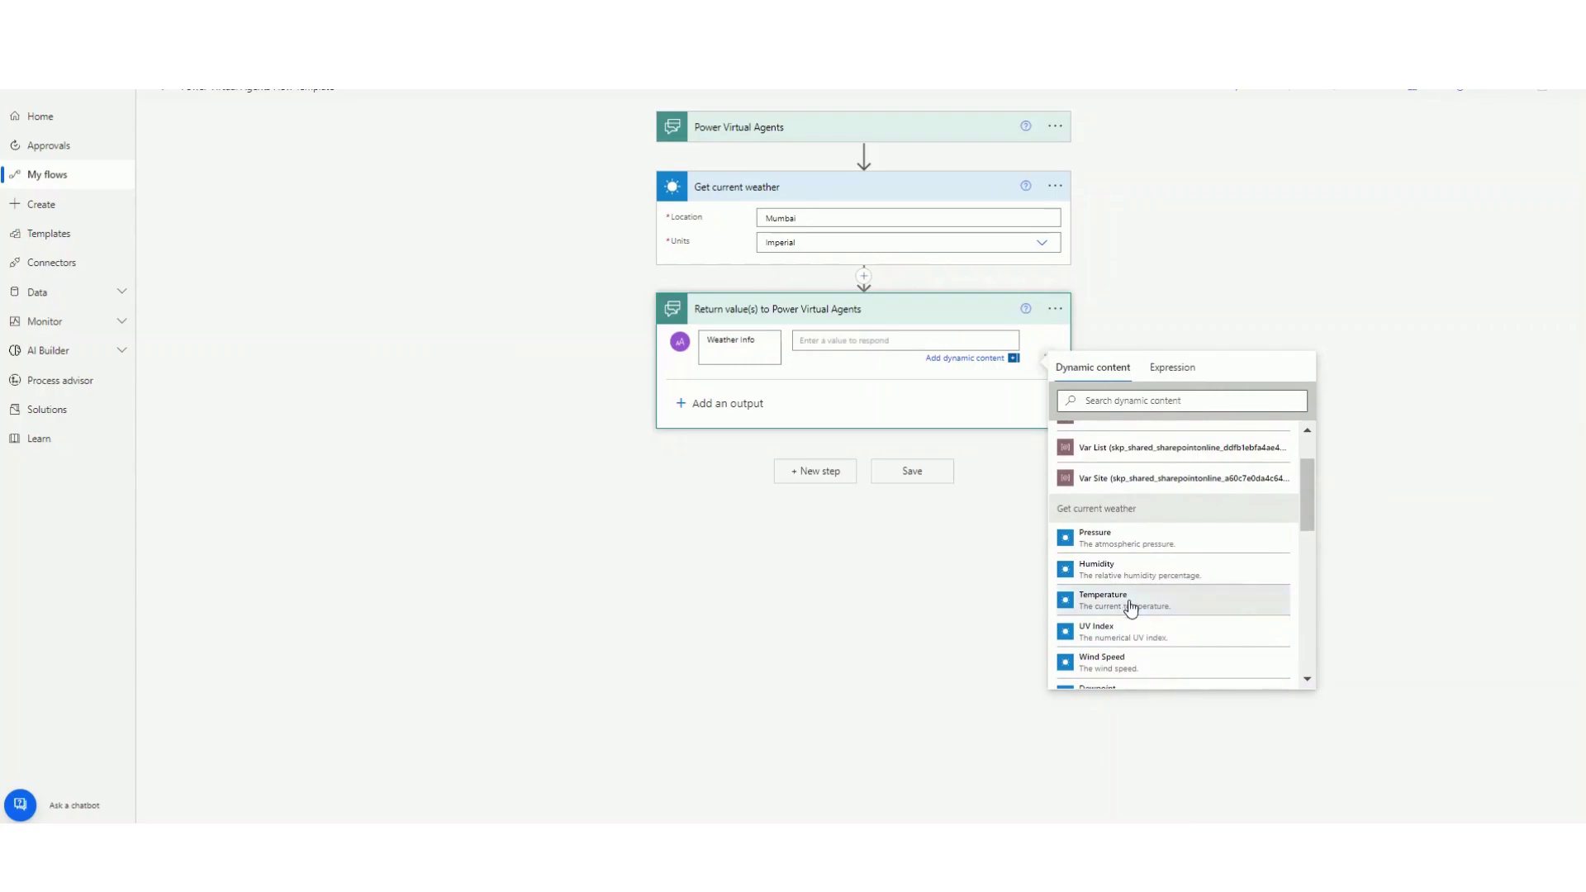
pyautogui.click(1128, 602)
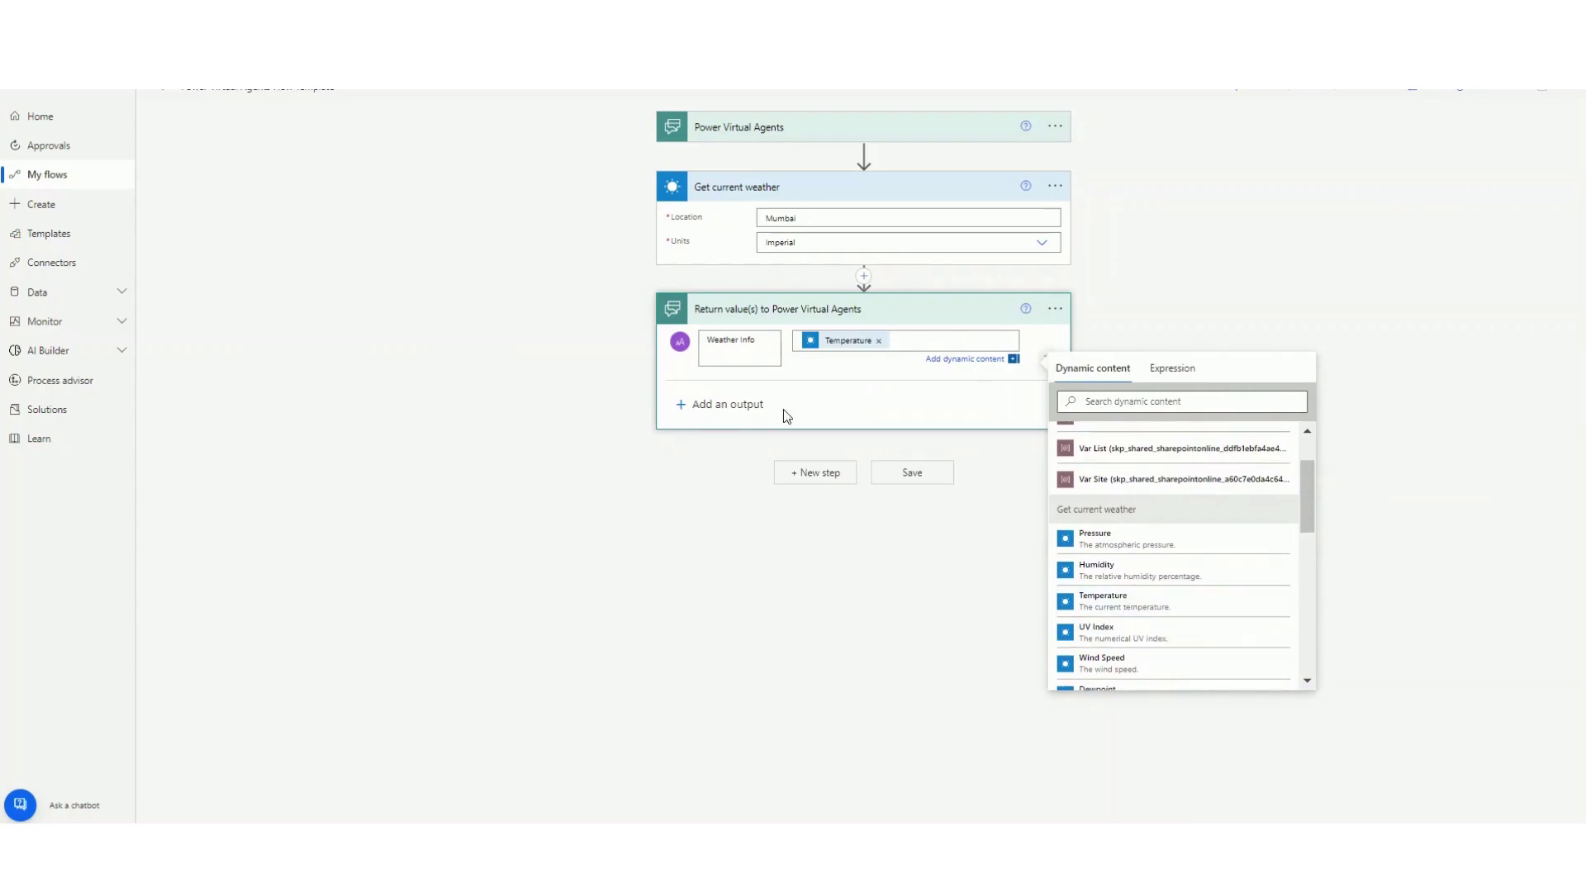
pyautogui.click(917, 476)
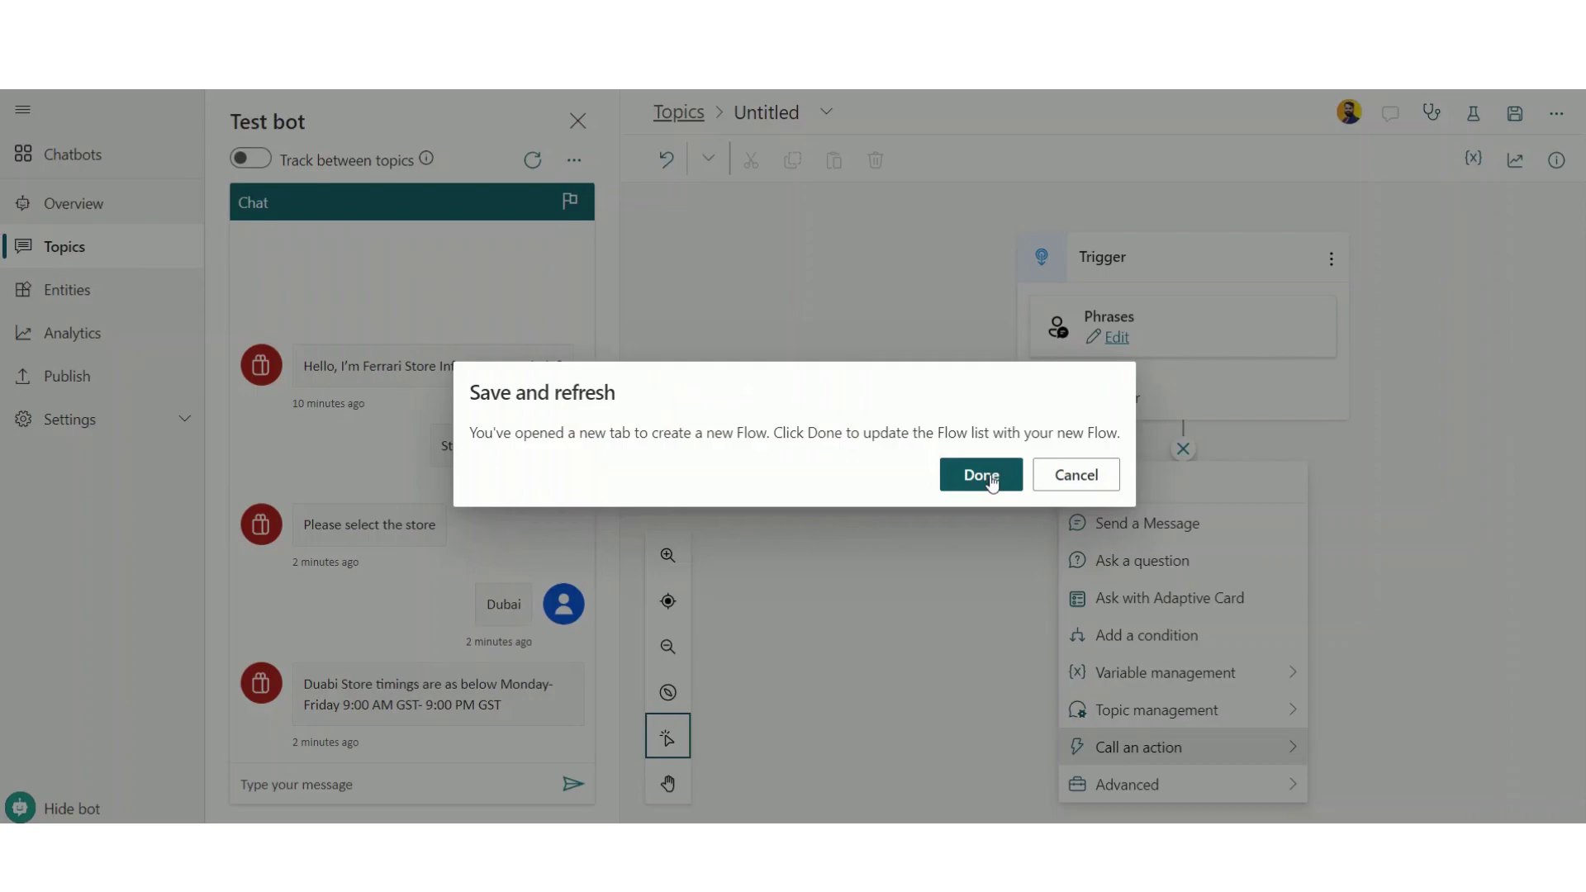
# Return to the Power Virtual Agents topic, refresh its flow list and call the new Power Virtual Agents Flow Template below the trigger
pyautogui.click(991, 482)
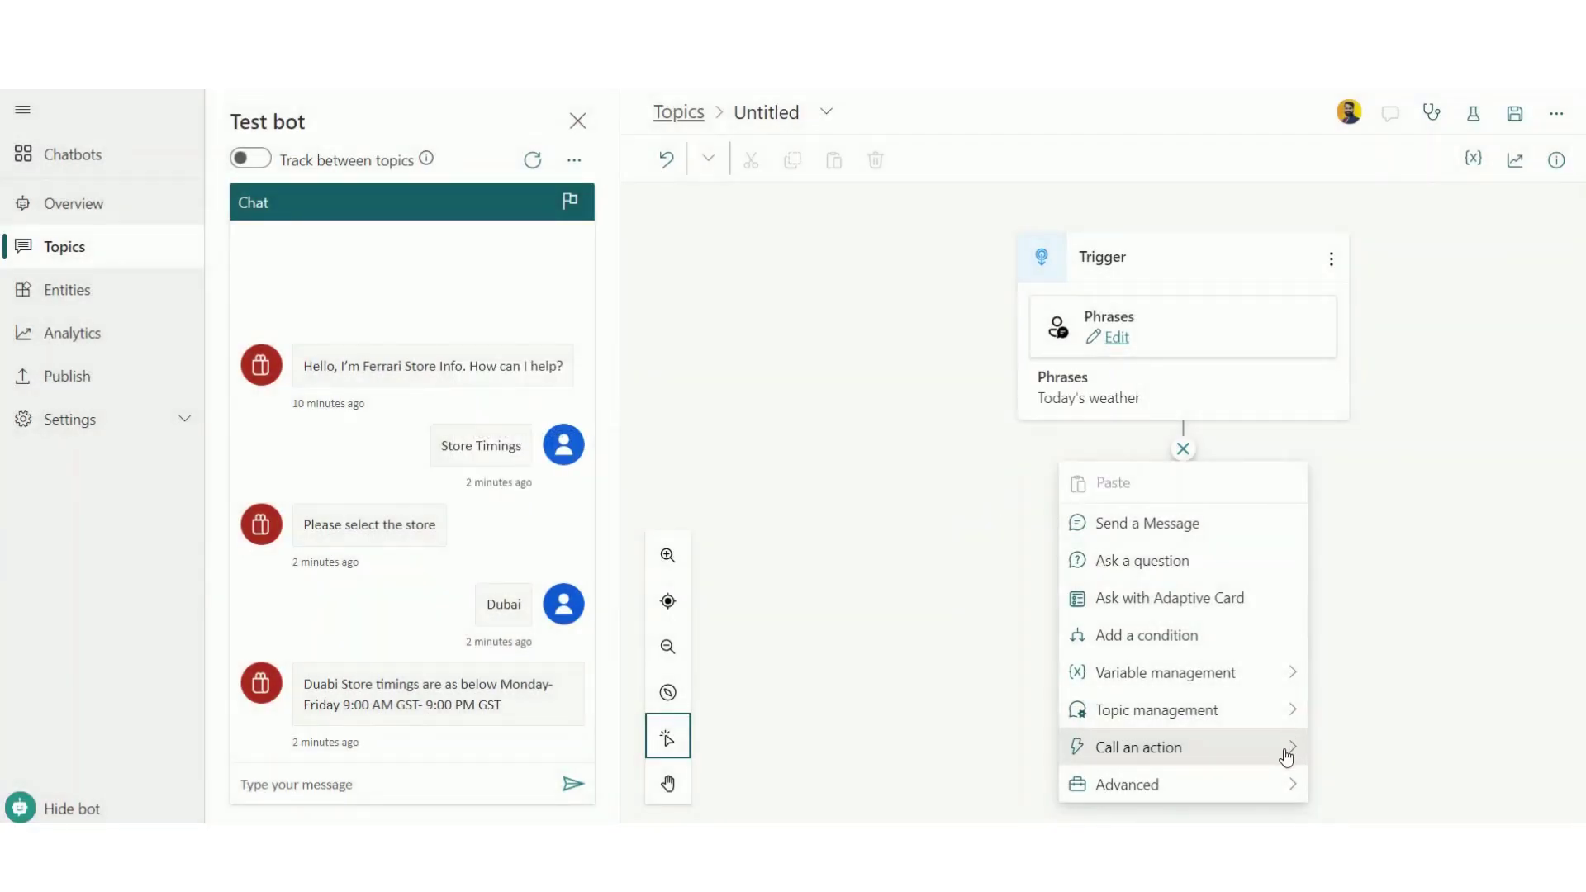
pyautogui.click(1286, 754)
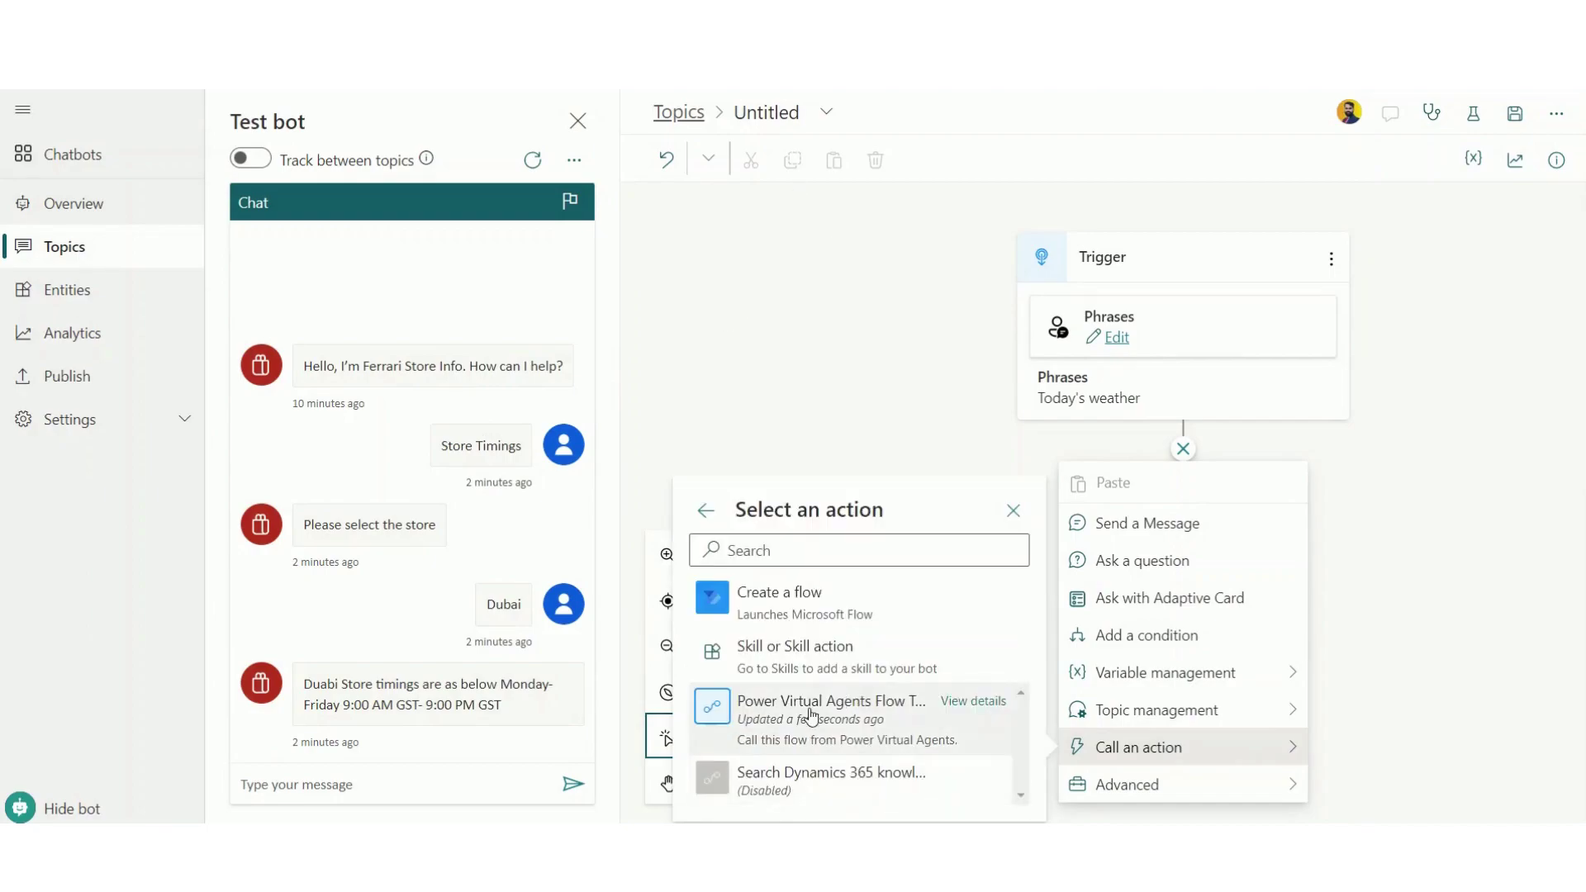
pyautogui.click(847, 727)
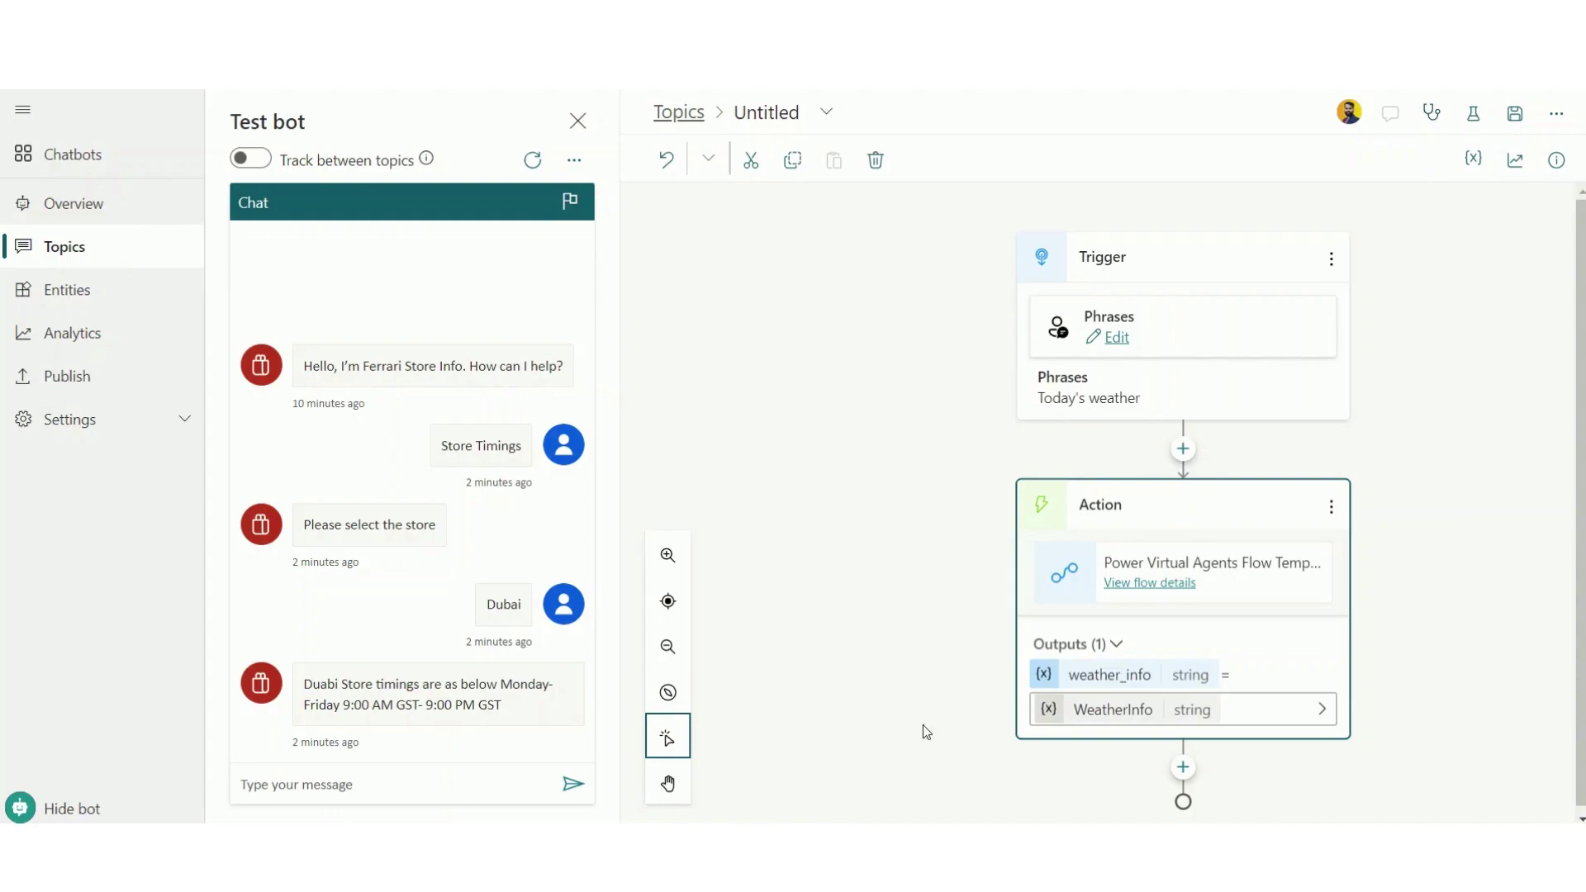
# Add a message below the flow action that sends the WeatherInfo variable
pyautogui.click(1182, 760)
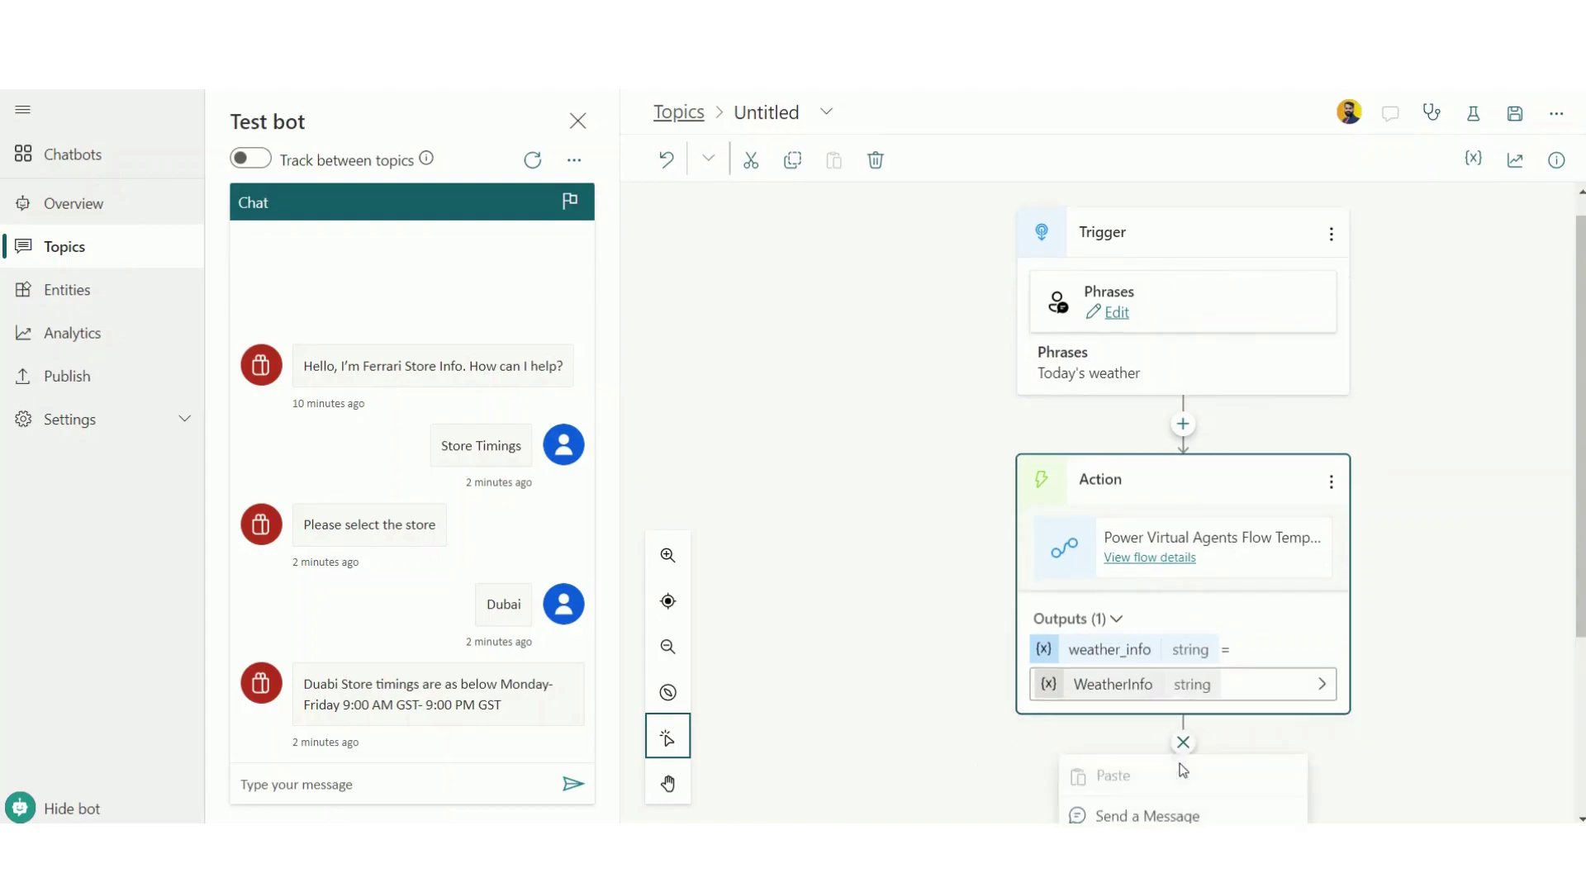
pyautogui.scroll(-4, 914, 581)
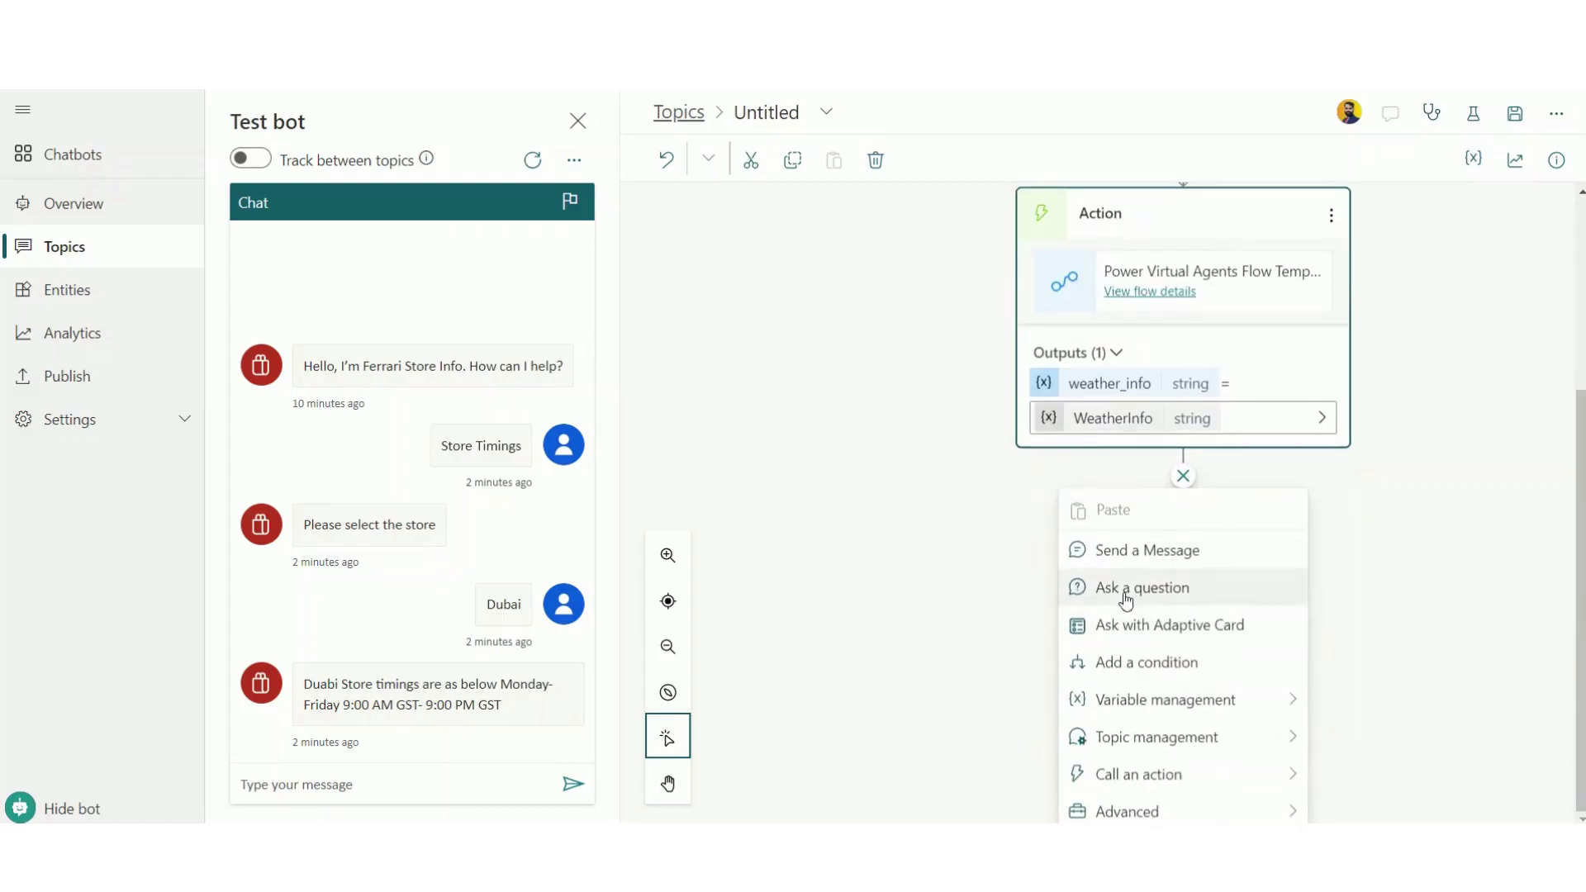
pyautogui.click(1161, 551)
pyautogui.scroll(-2, 985, 600)
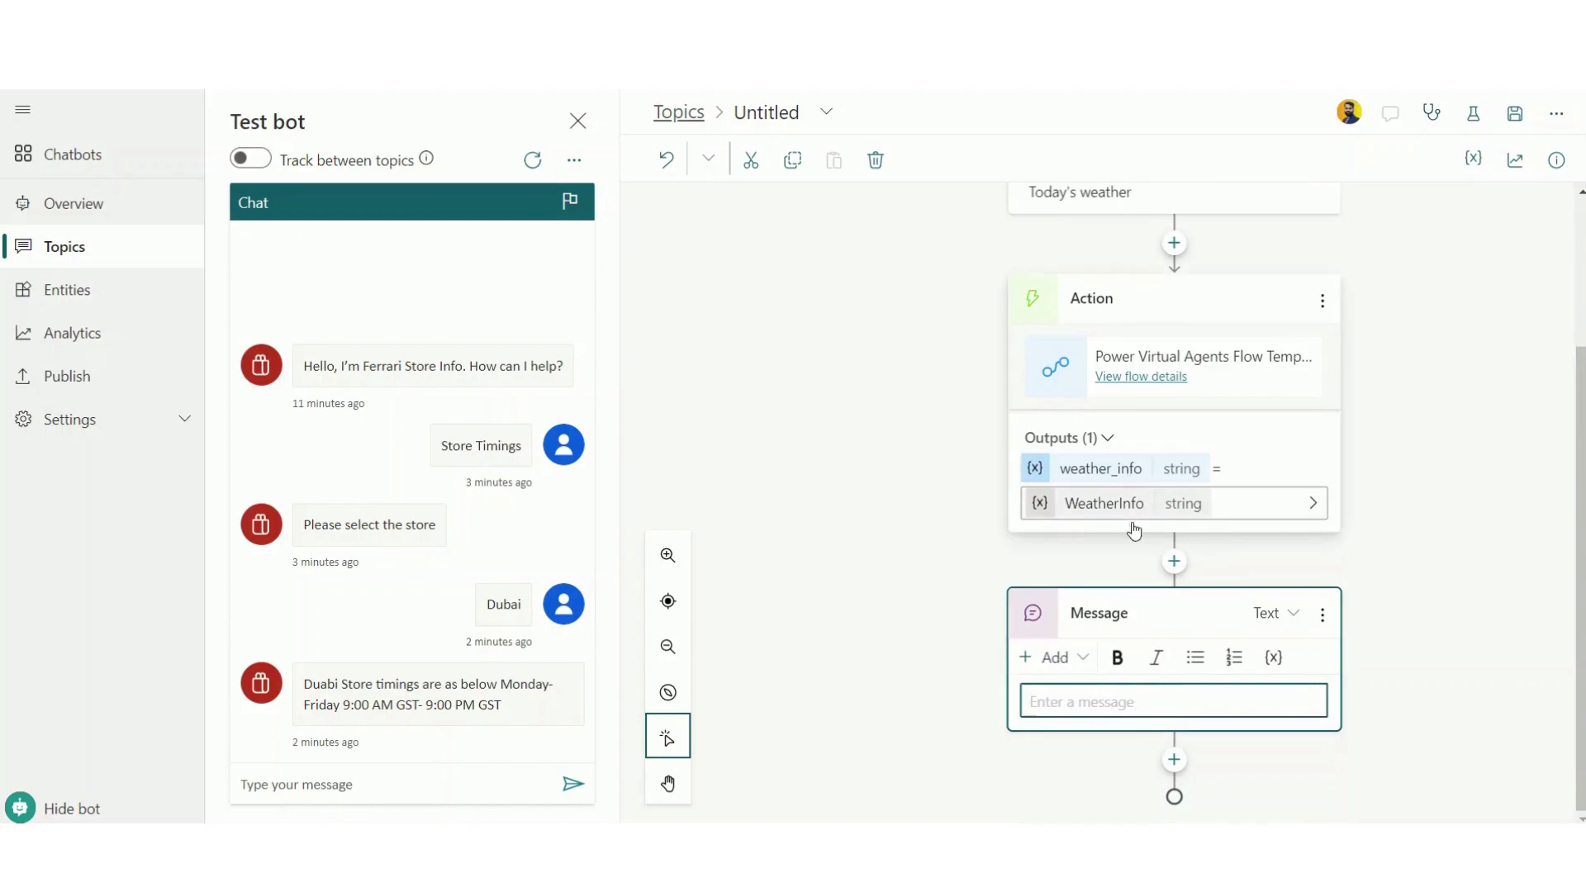
pyautogui.click(1273, 657)
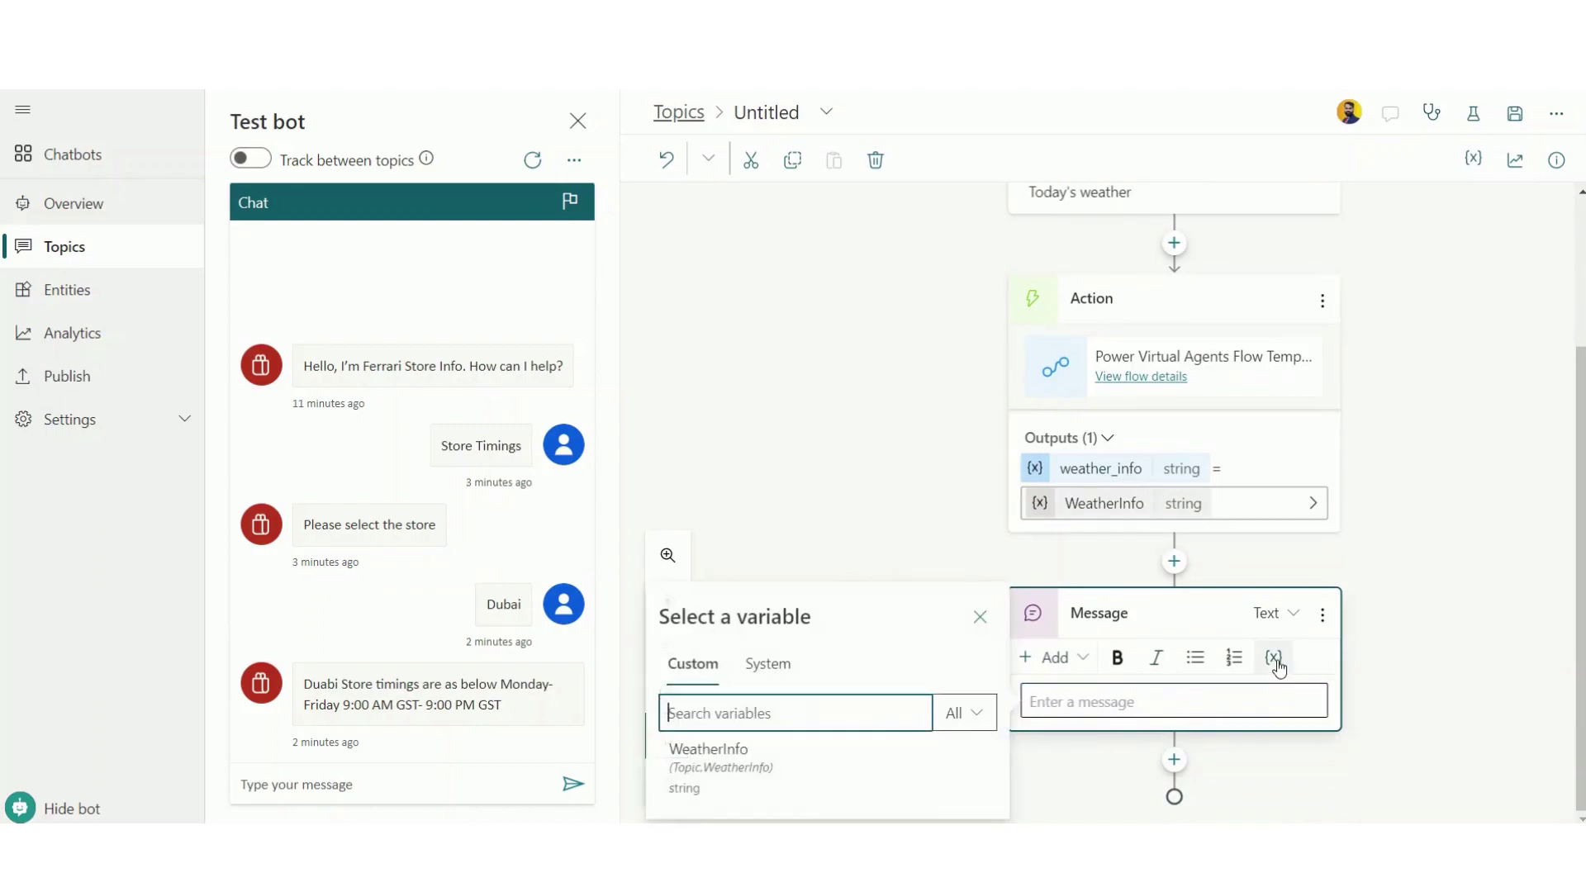
pyautogui.click(741, 771)
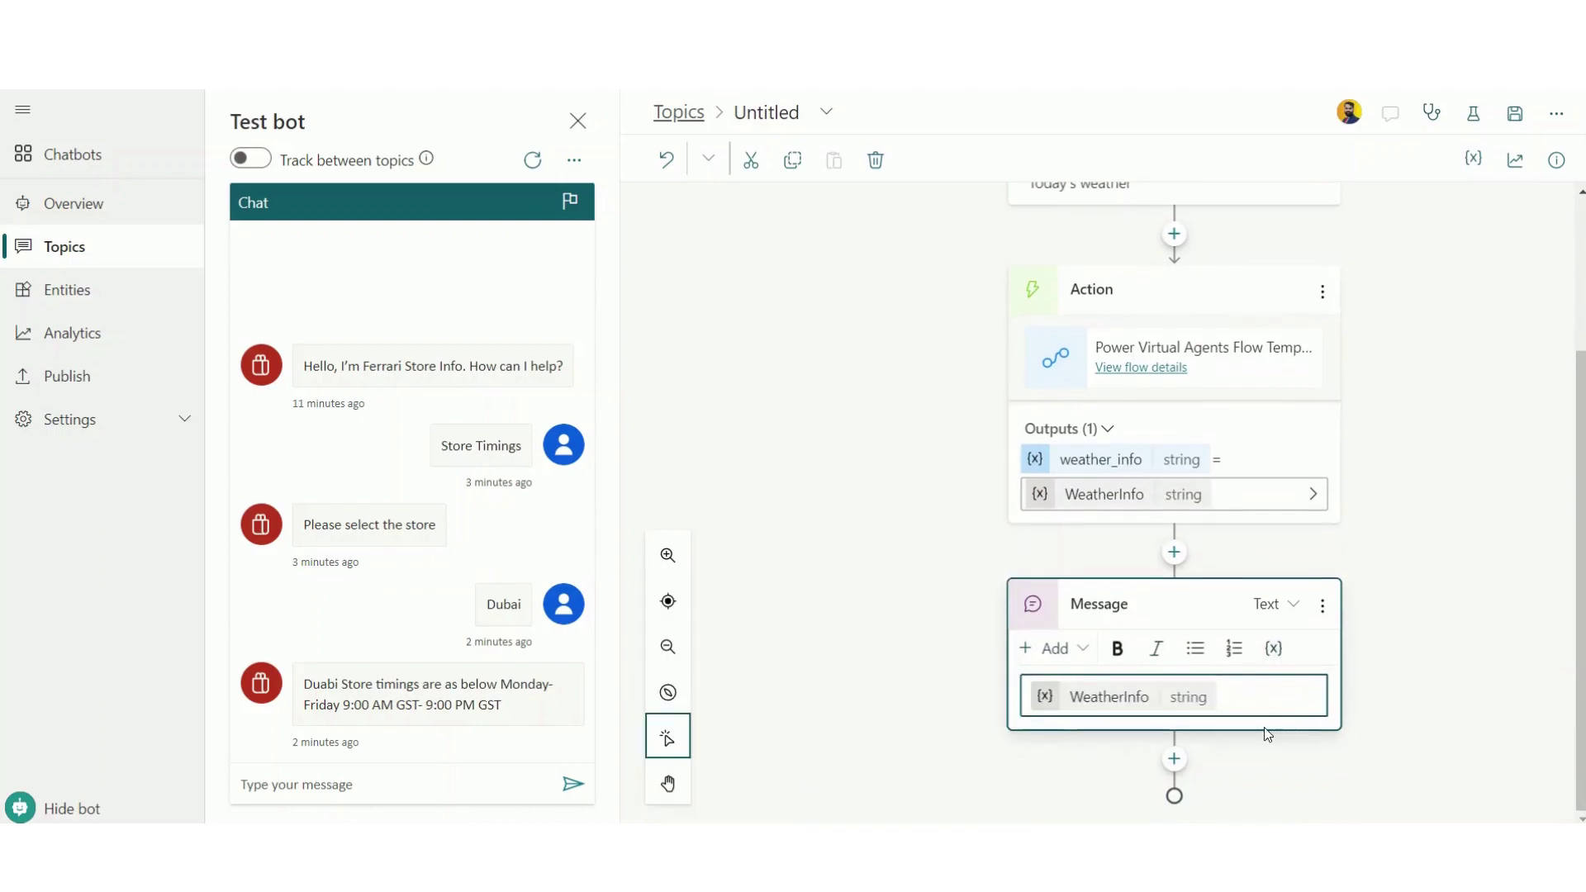
# Save the untitled topic and rename it "Weather Info"
pyautogui.click(1514, 113)
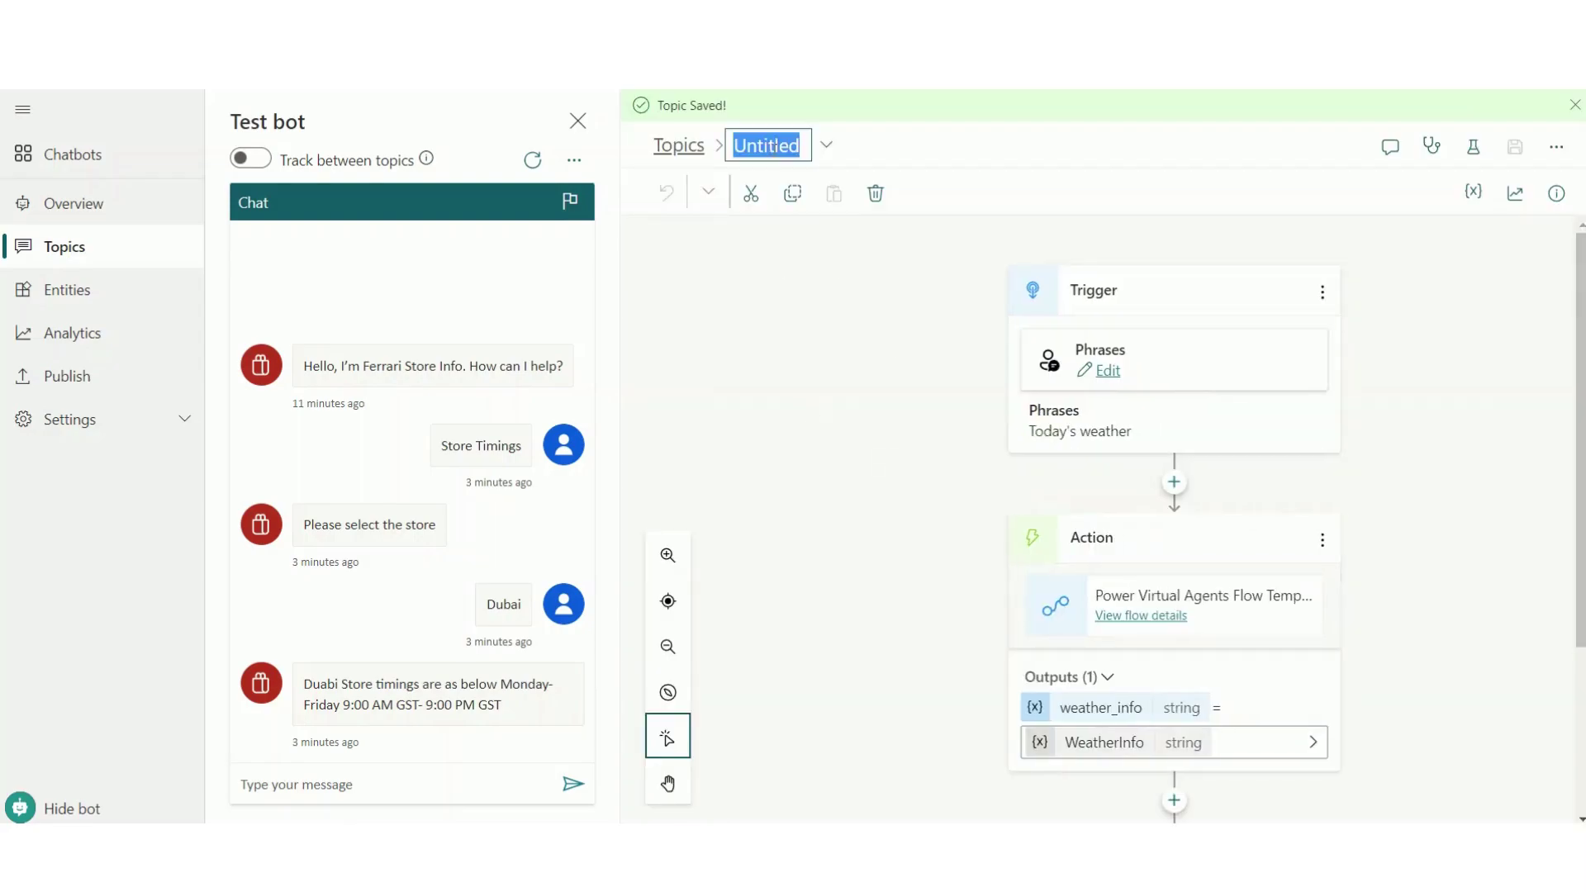
pyautogui.write('Weather ')
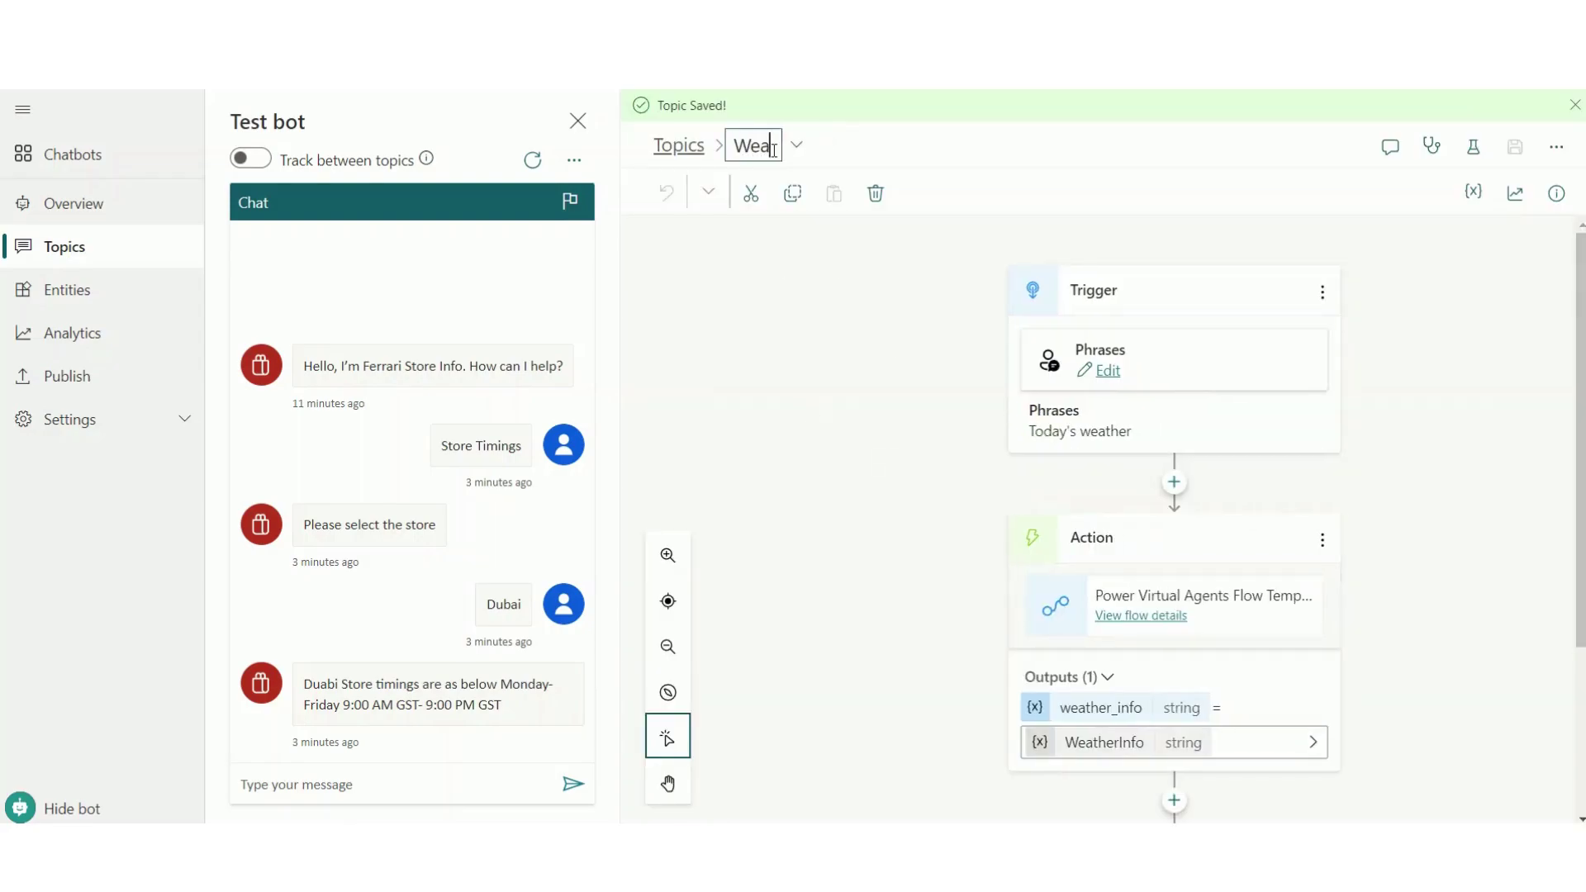
pyautogui.write('Info')
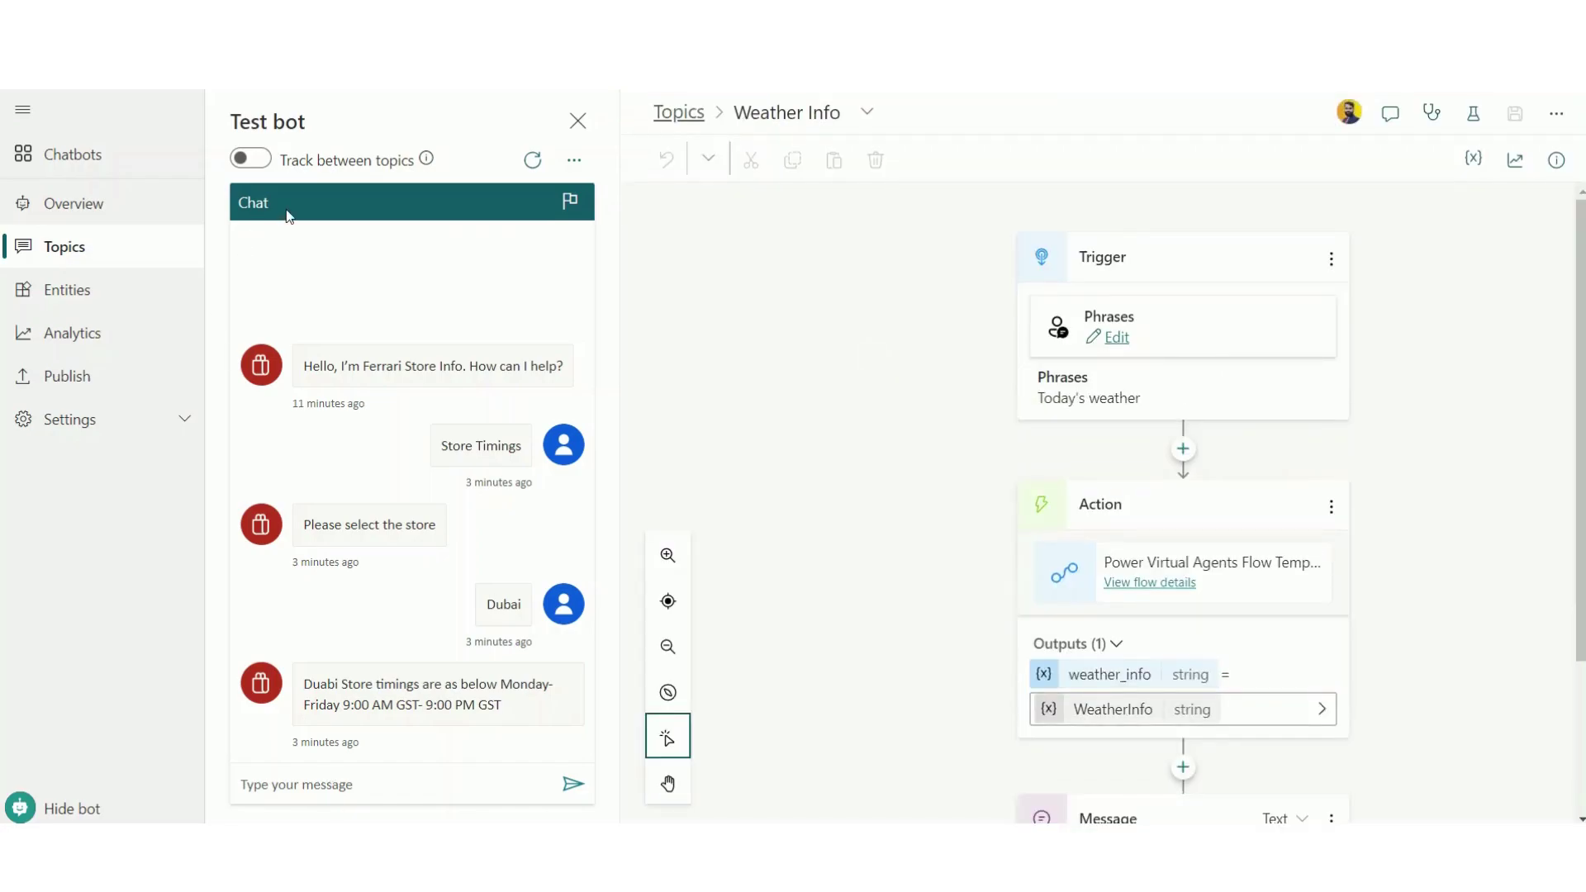
# Restart the test bot conversation and send "Today's weather" to test the weather topic
pyautogui.click(533, 162)
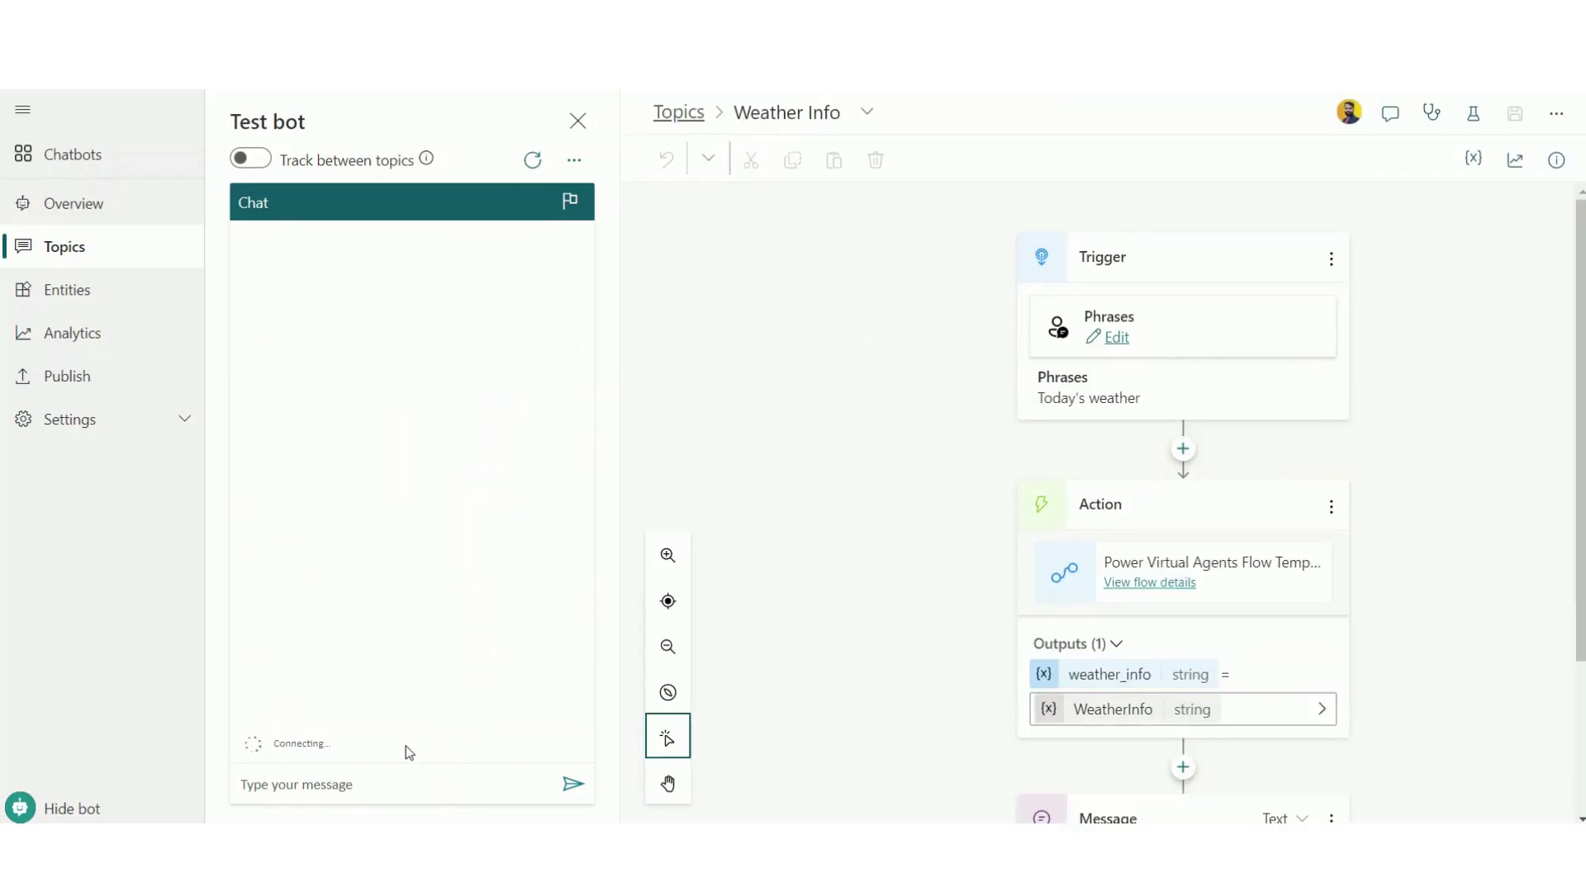
pyautogui.click(348, 785)
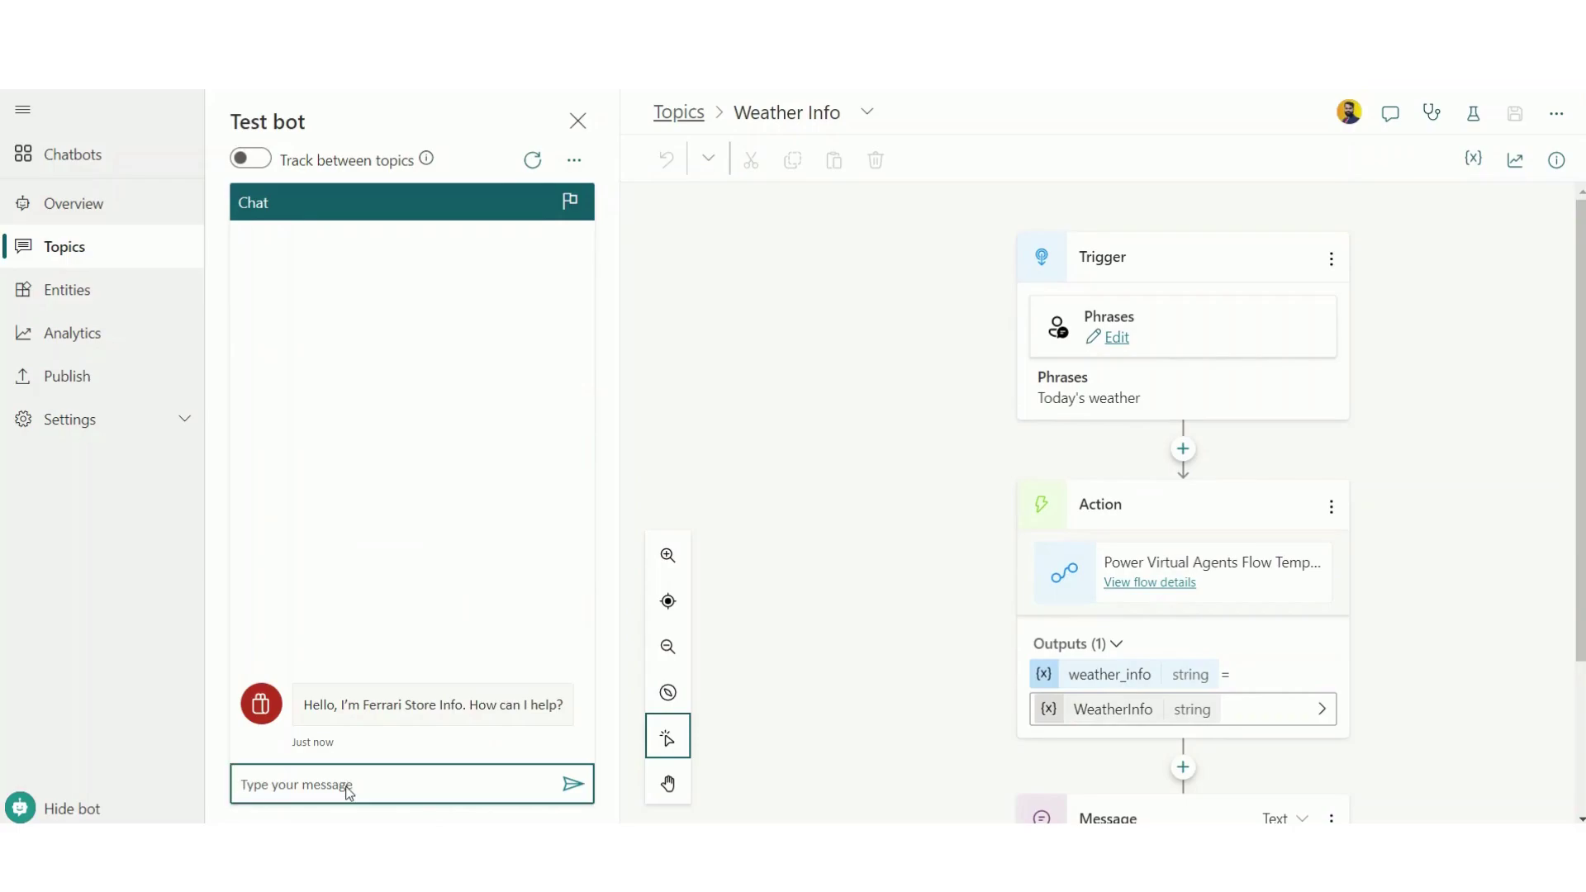
pyautogui.write("Today's weather")
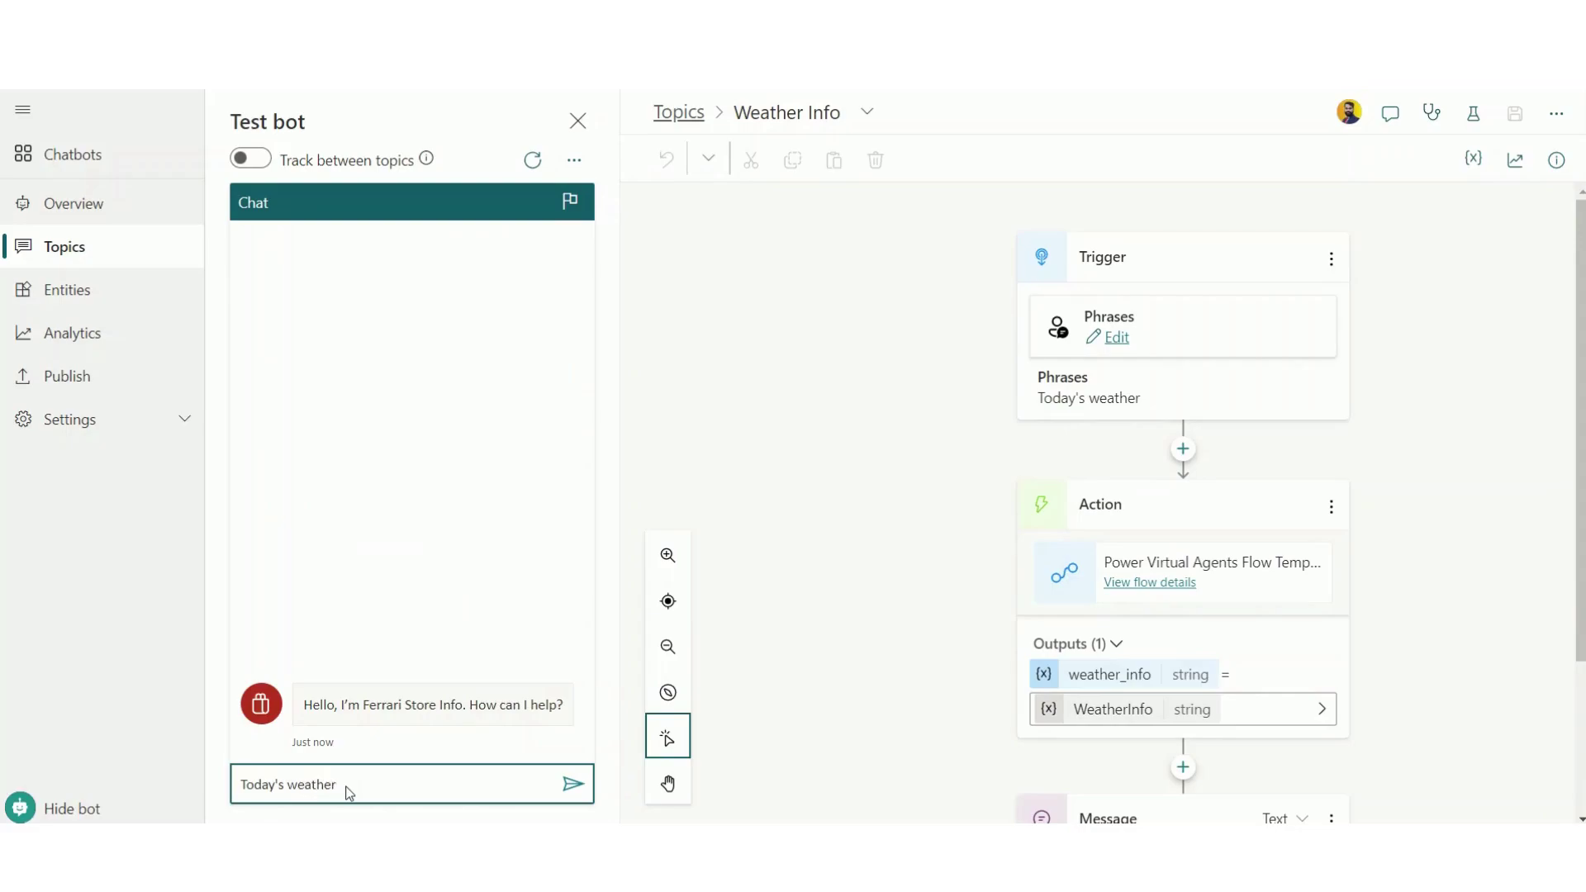
pyautogui.click(574, 795)
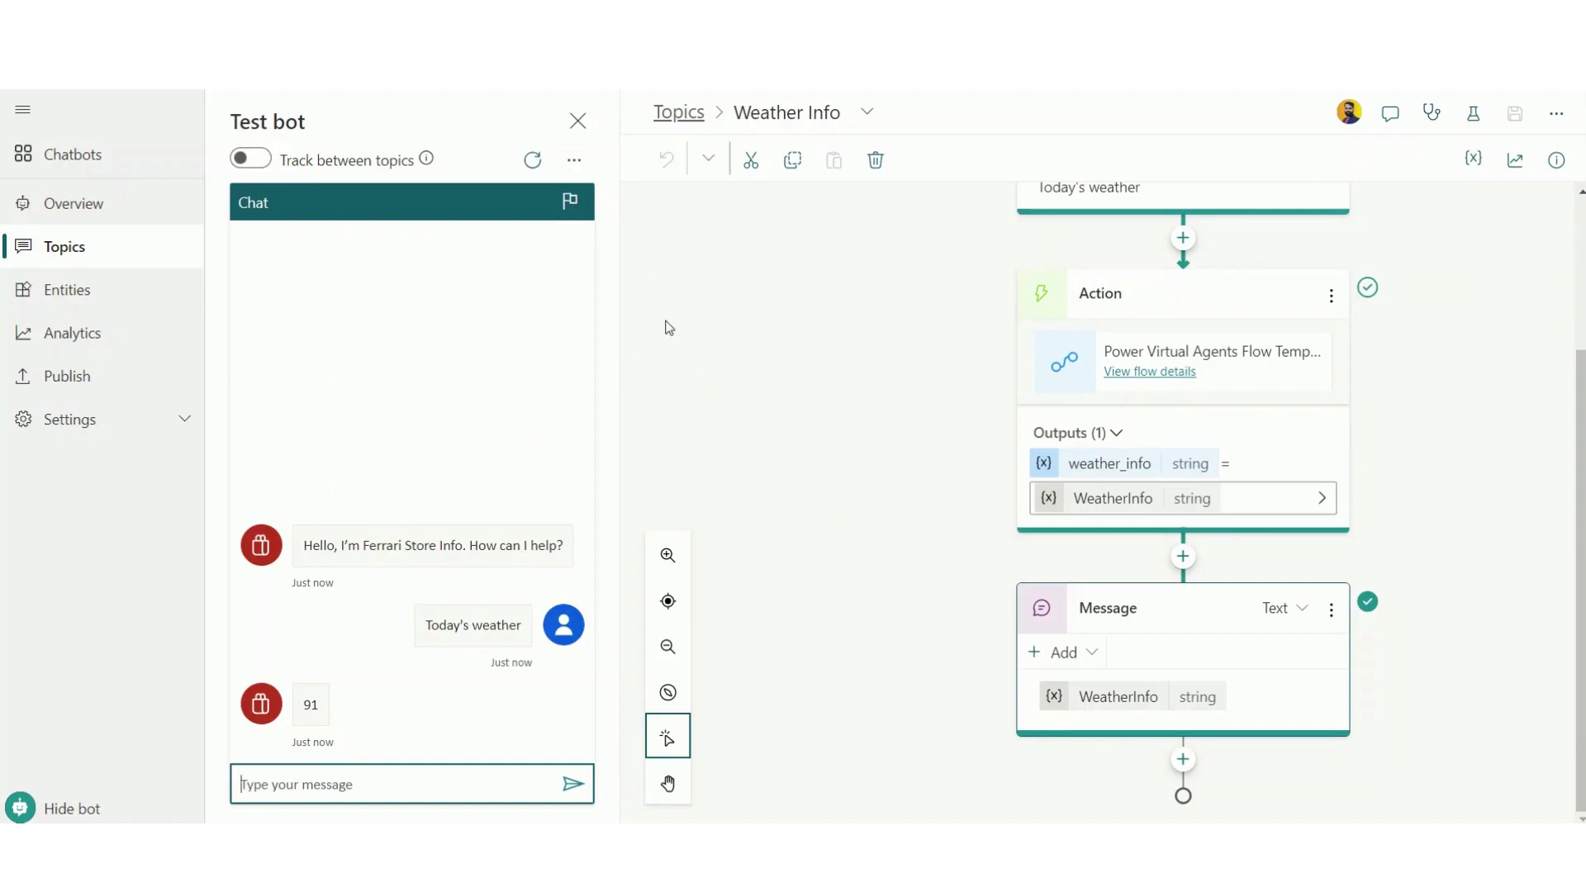
# Examine the bot's prebuilt entities and its analytics for summary, topic triggering, customer satisfaction, sessions and billing
pyautogui.click(67, 299)
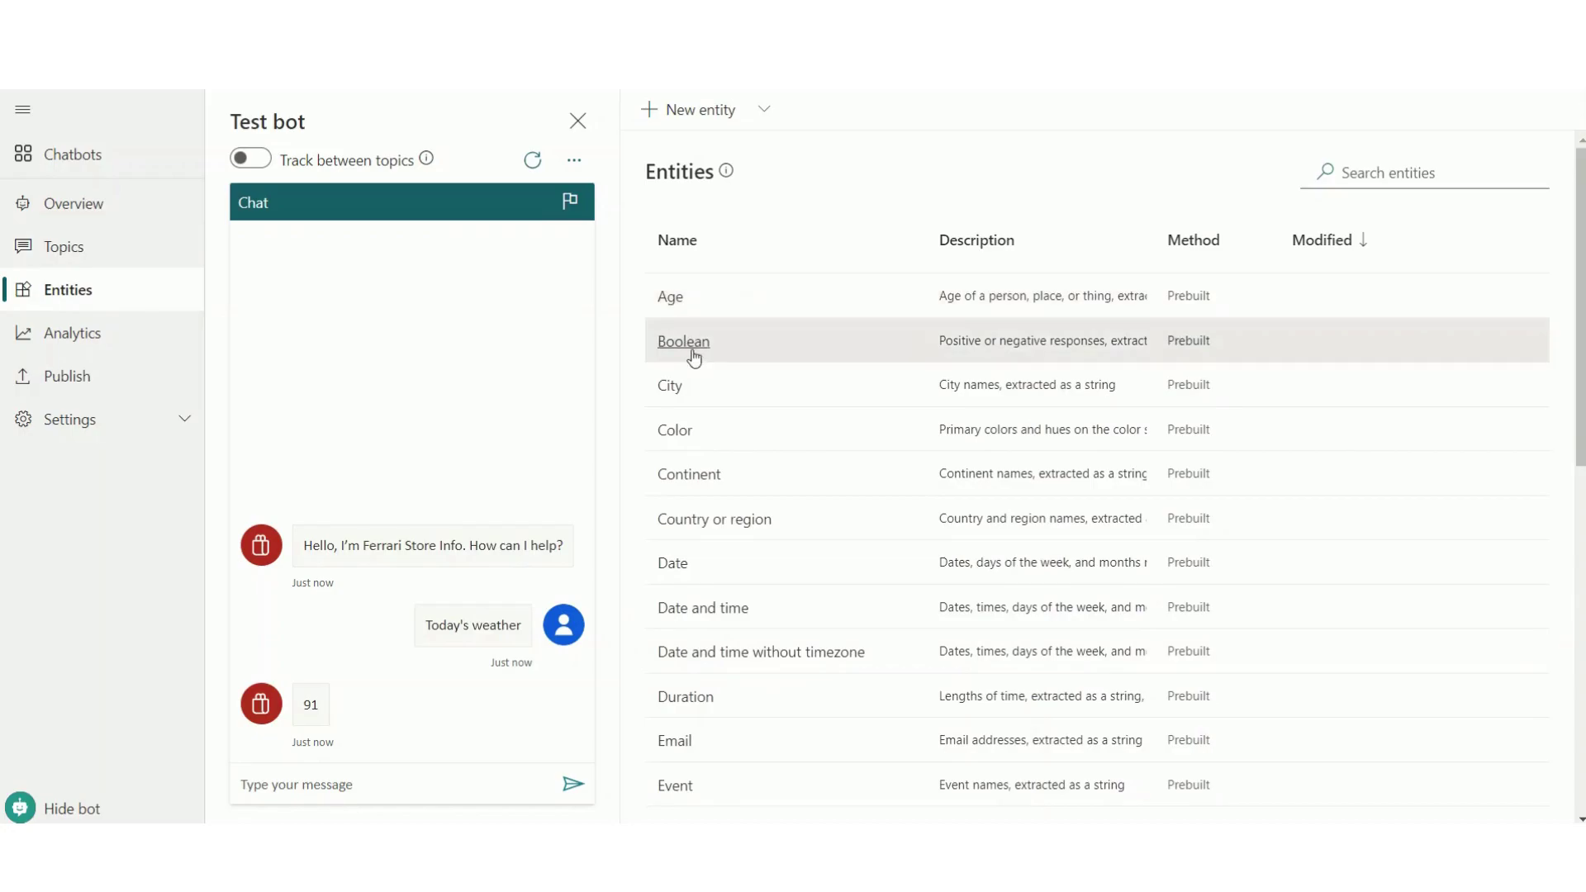
pyautogui.scroll(-5, 1156, 479)
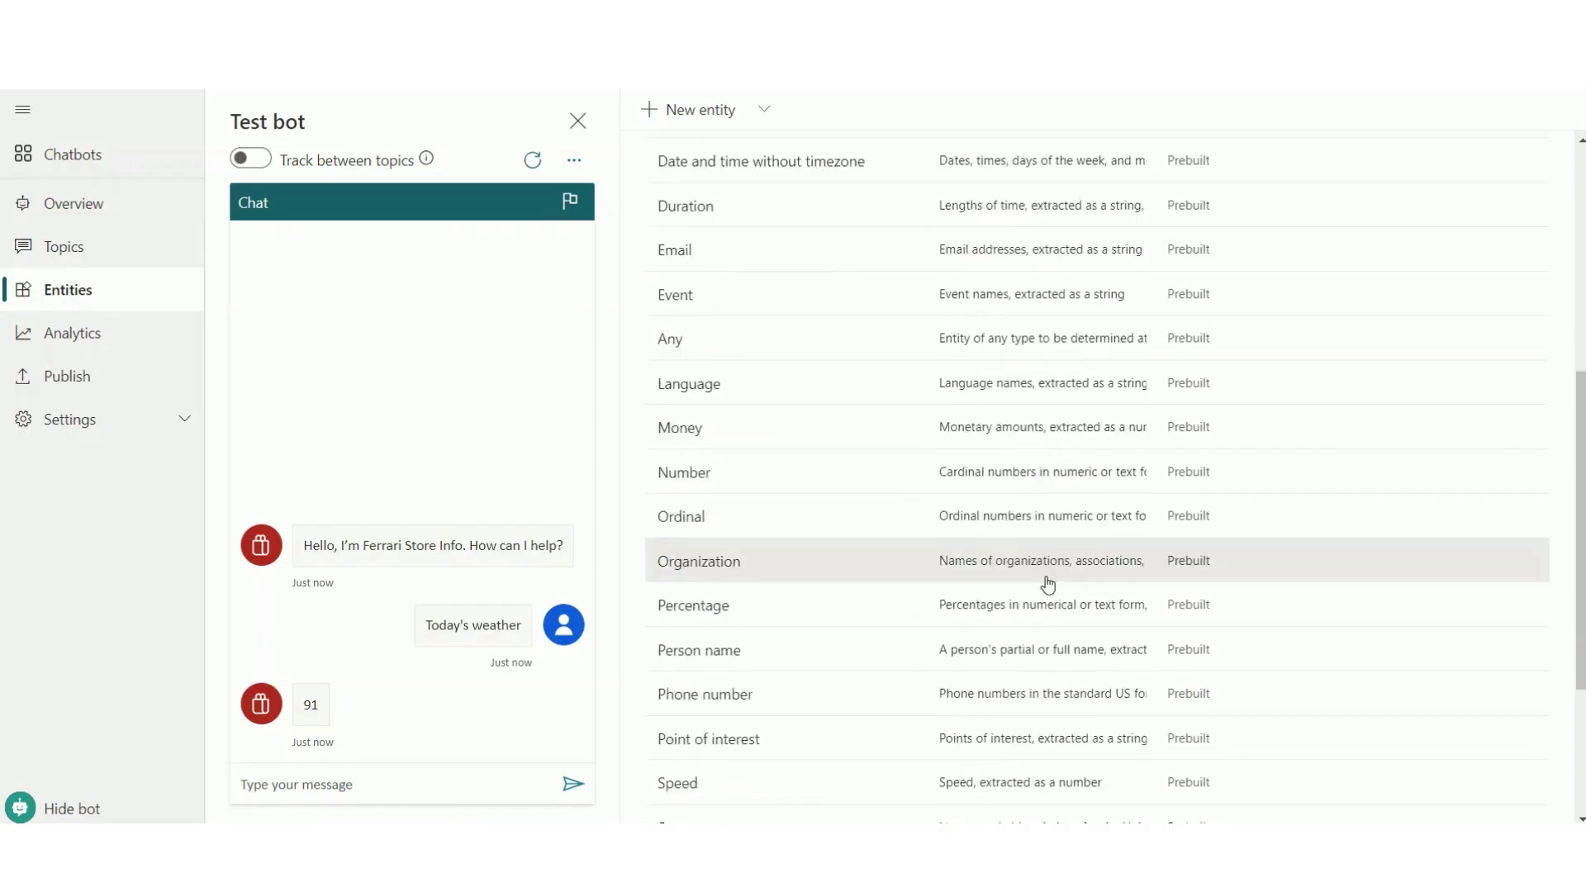
pyautogui.scroll(6, 805, 524)
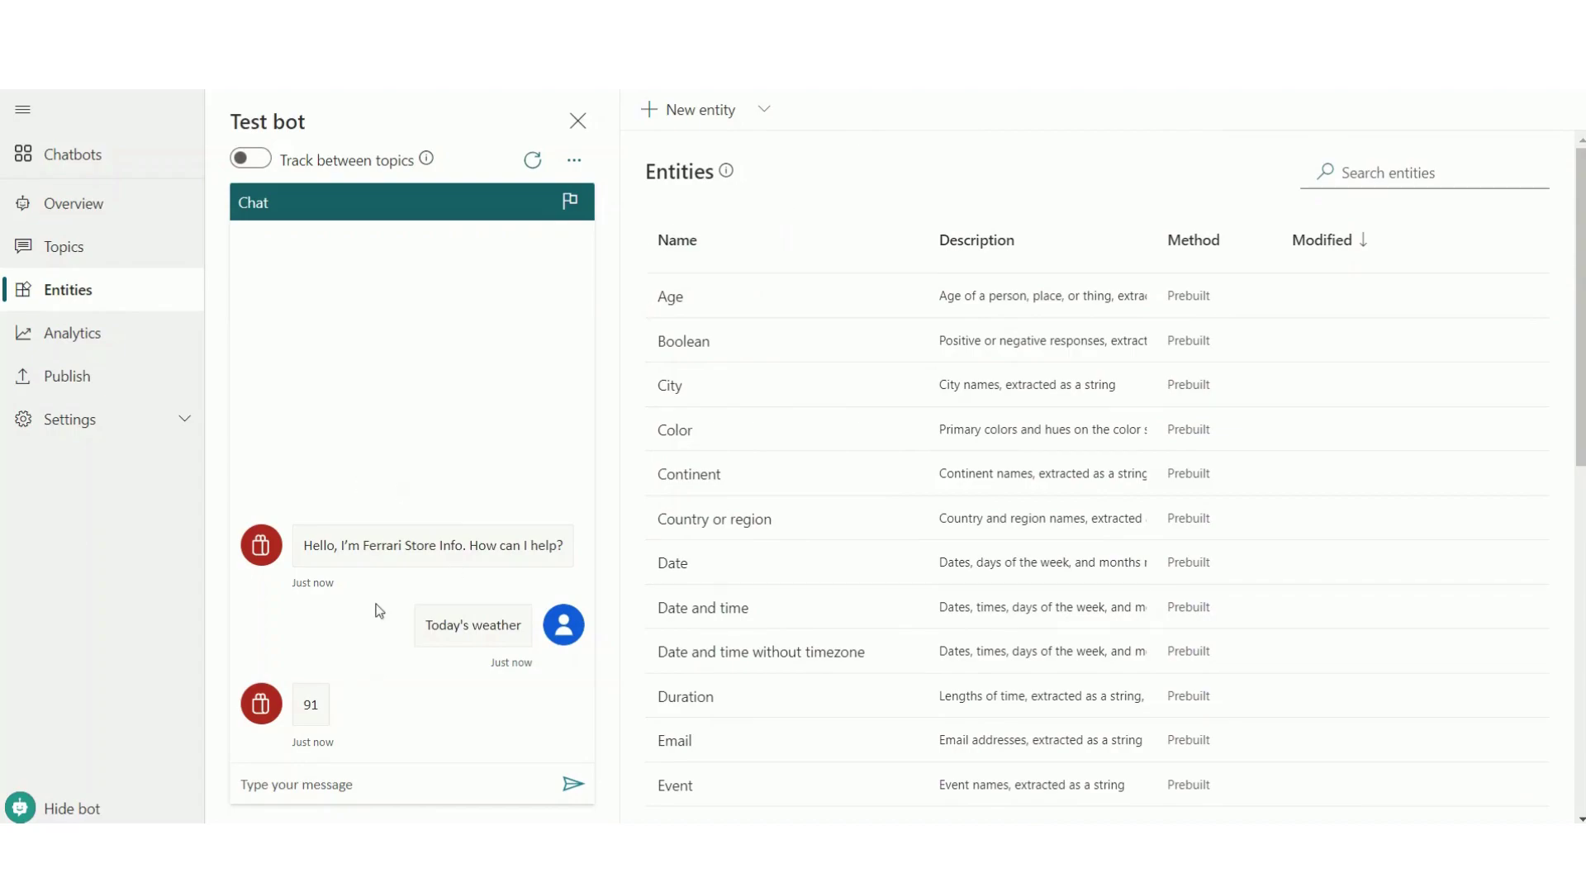
pyautogui.click(112, 341)
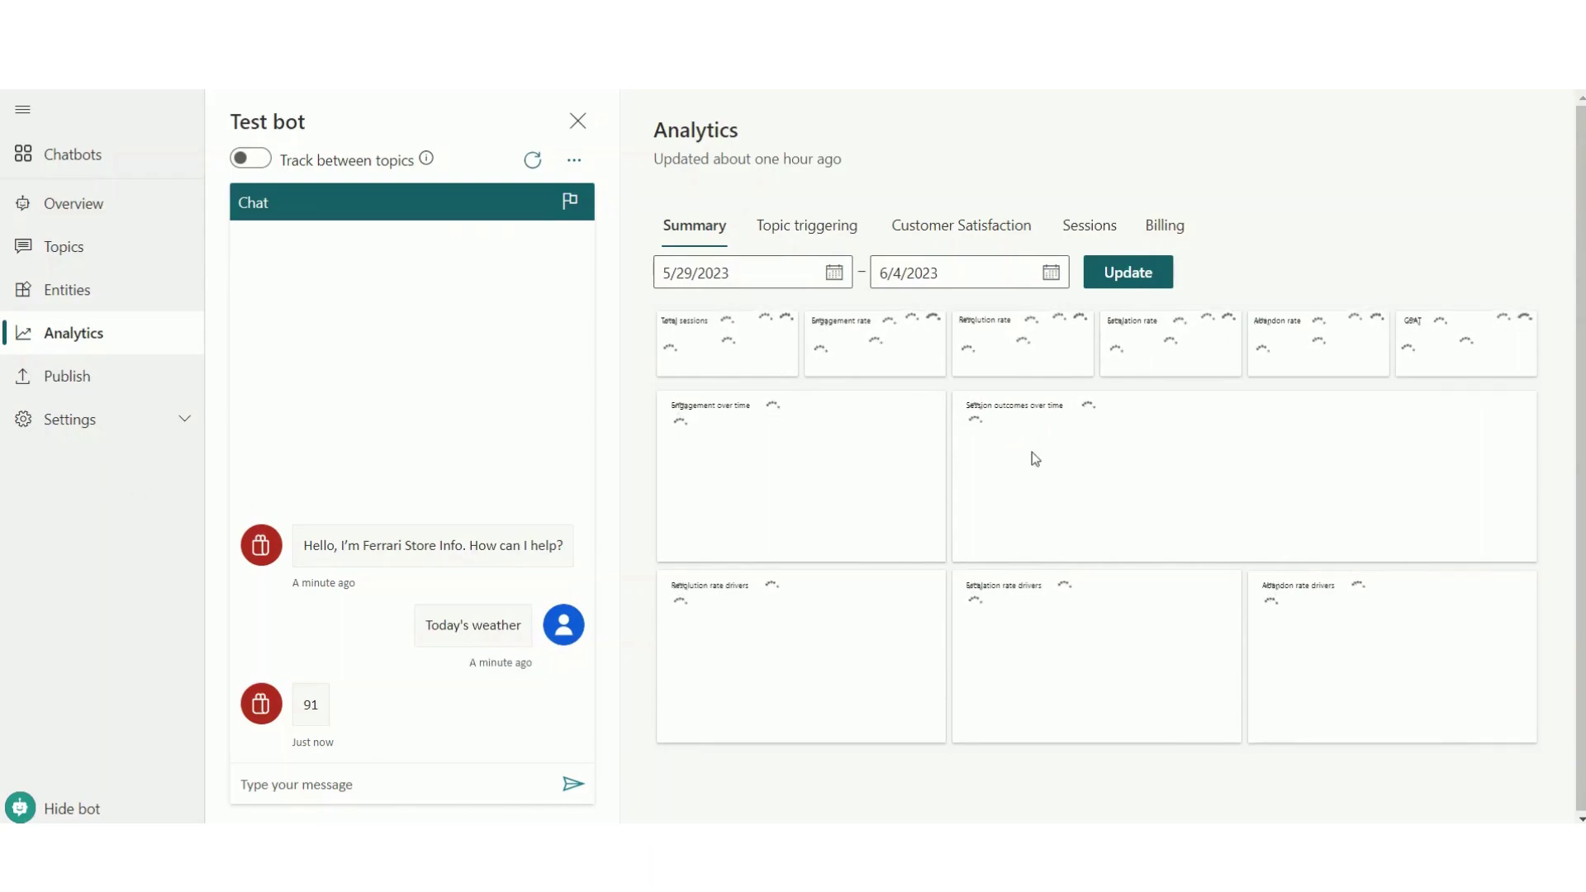
pyautogui.click(816, 226)
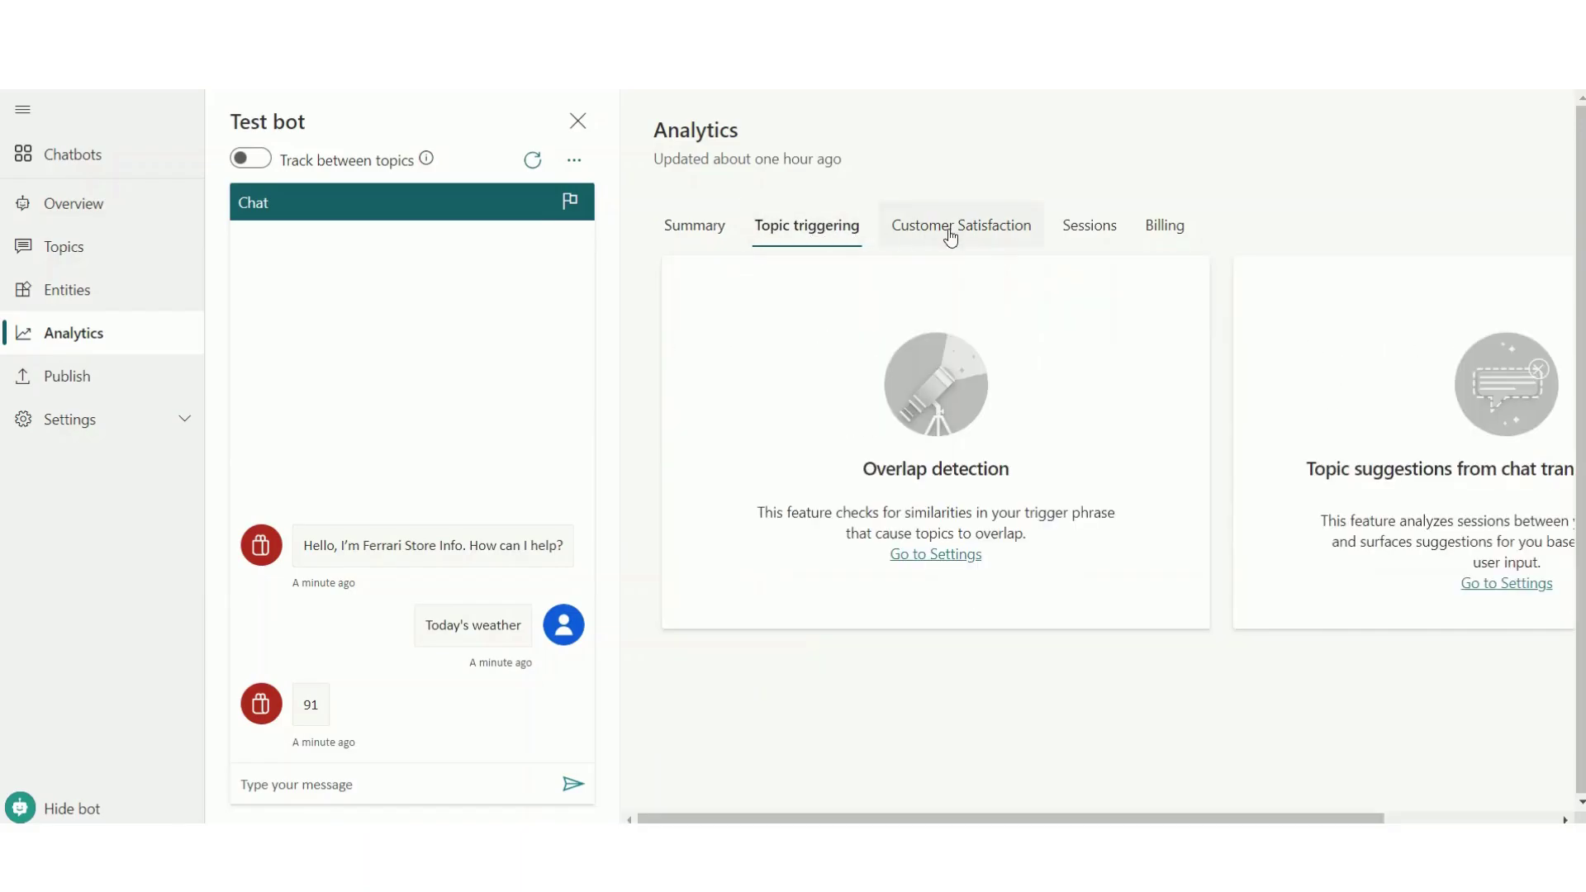
pyautogui.click(984, 231)
pyautogui.click(1082, 231)
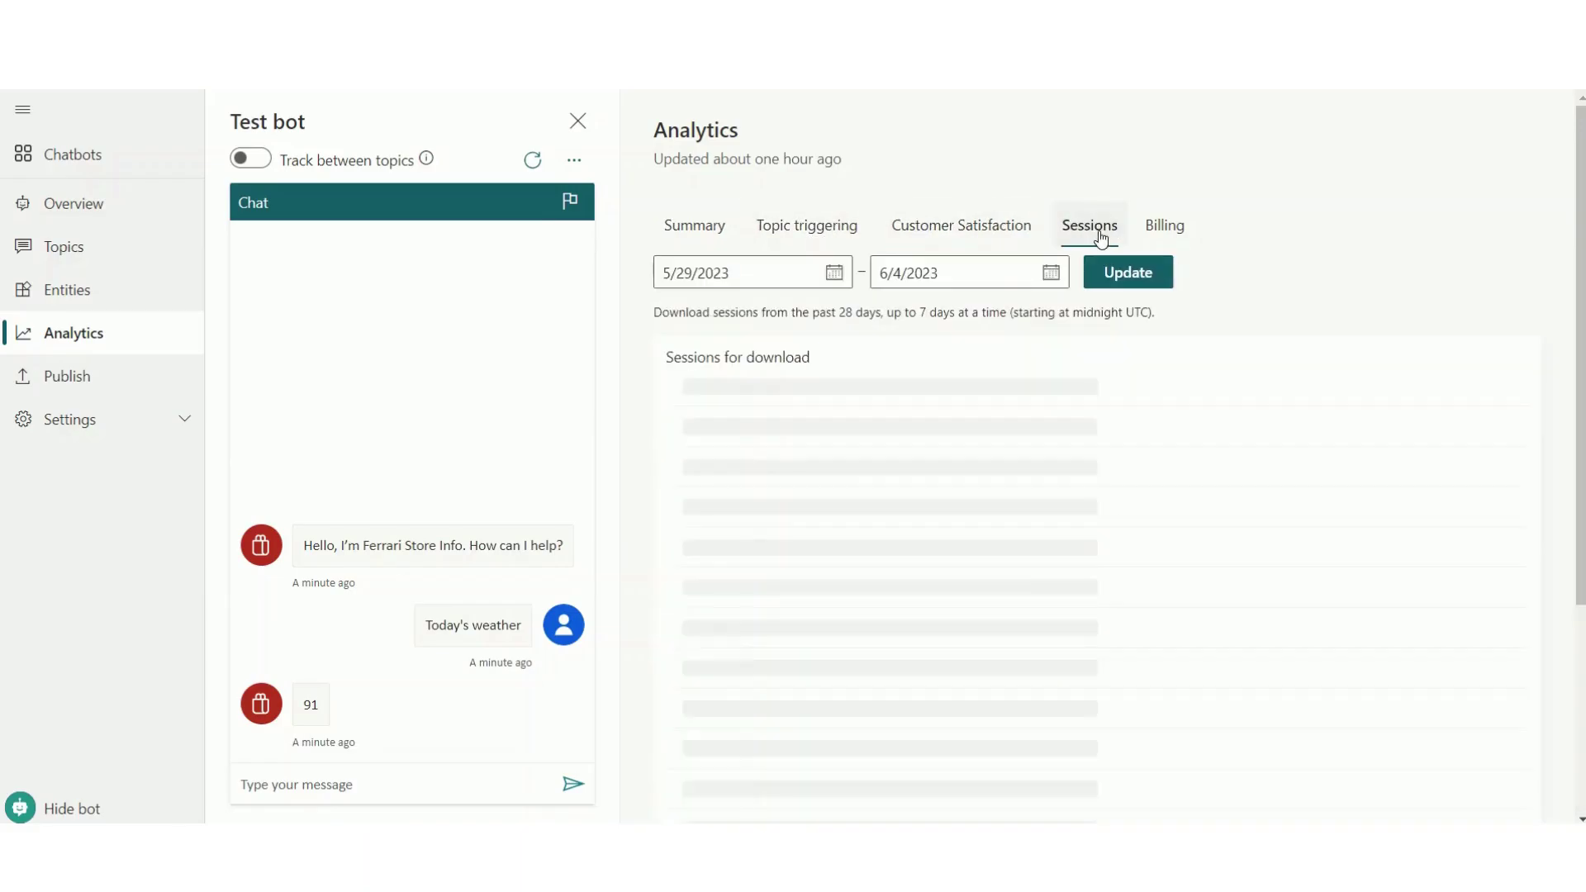
pyautogui.click(1166, 227)
pyautogui.click(699, 241)
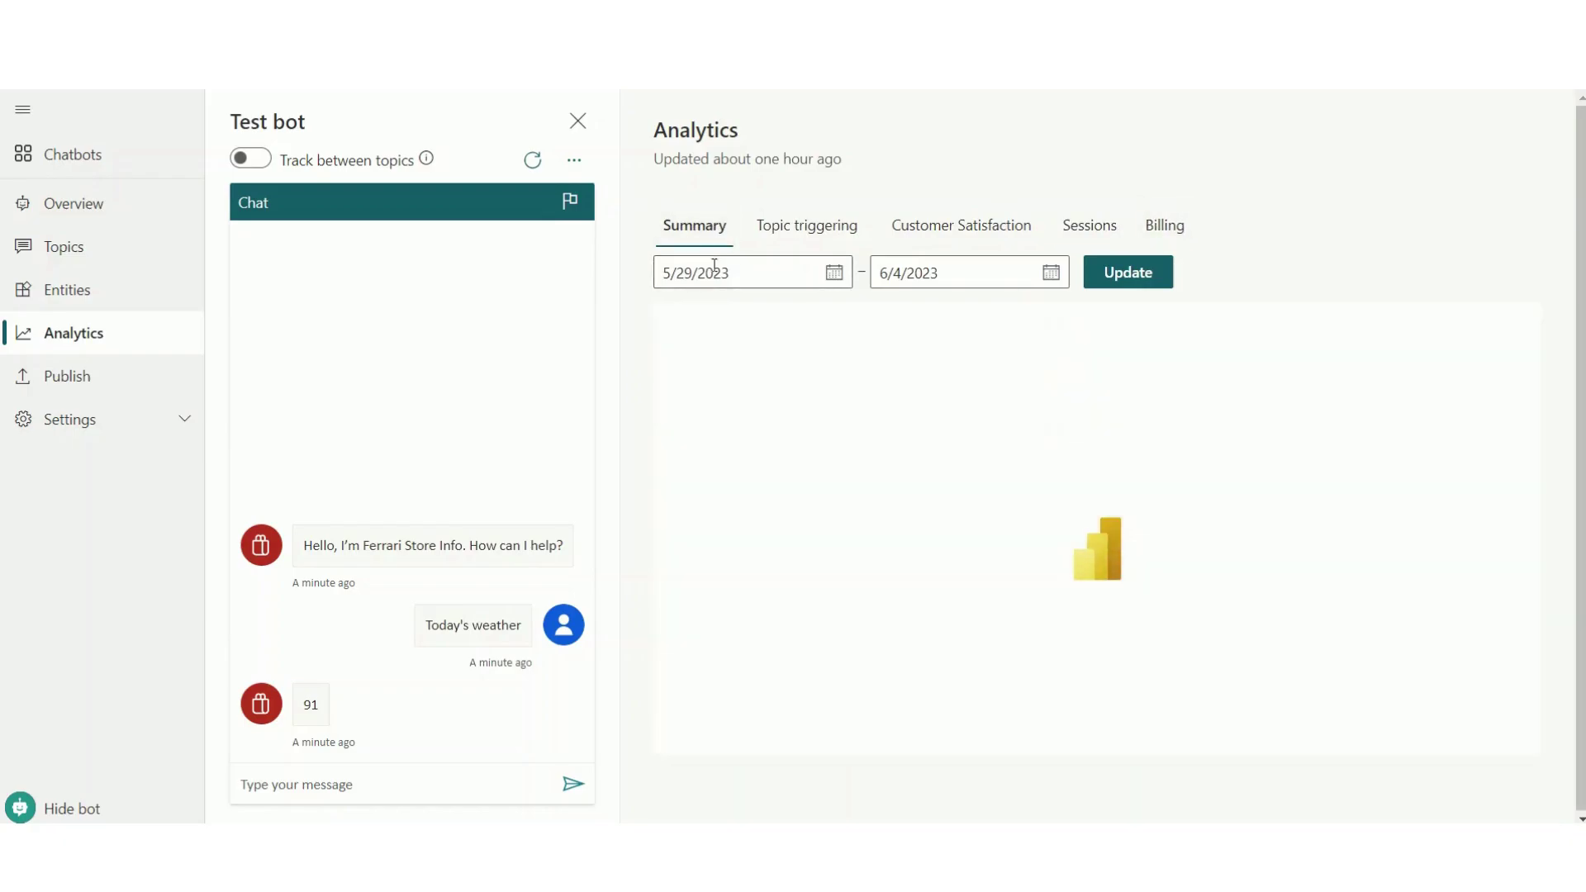
# Publish the bot's latest content and check the publishing details and the sharing and channel options
pyautogui.click(91, 390)
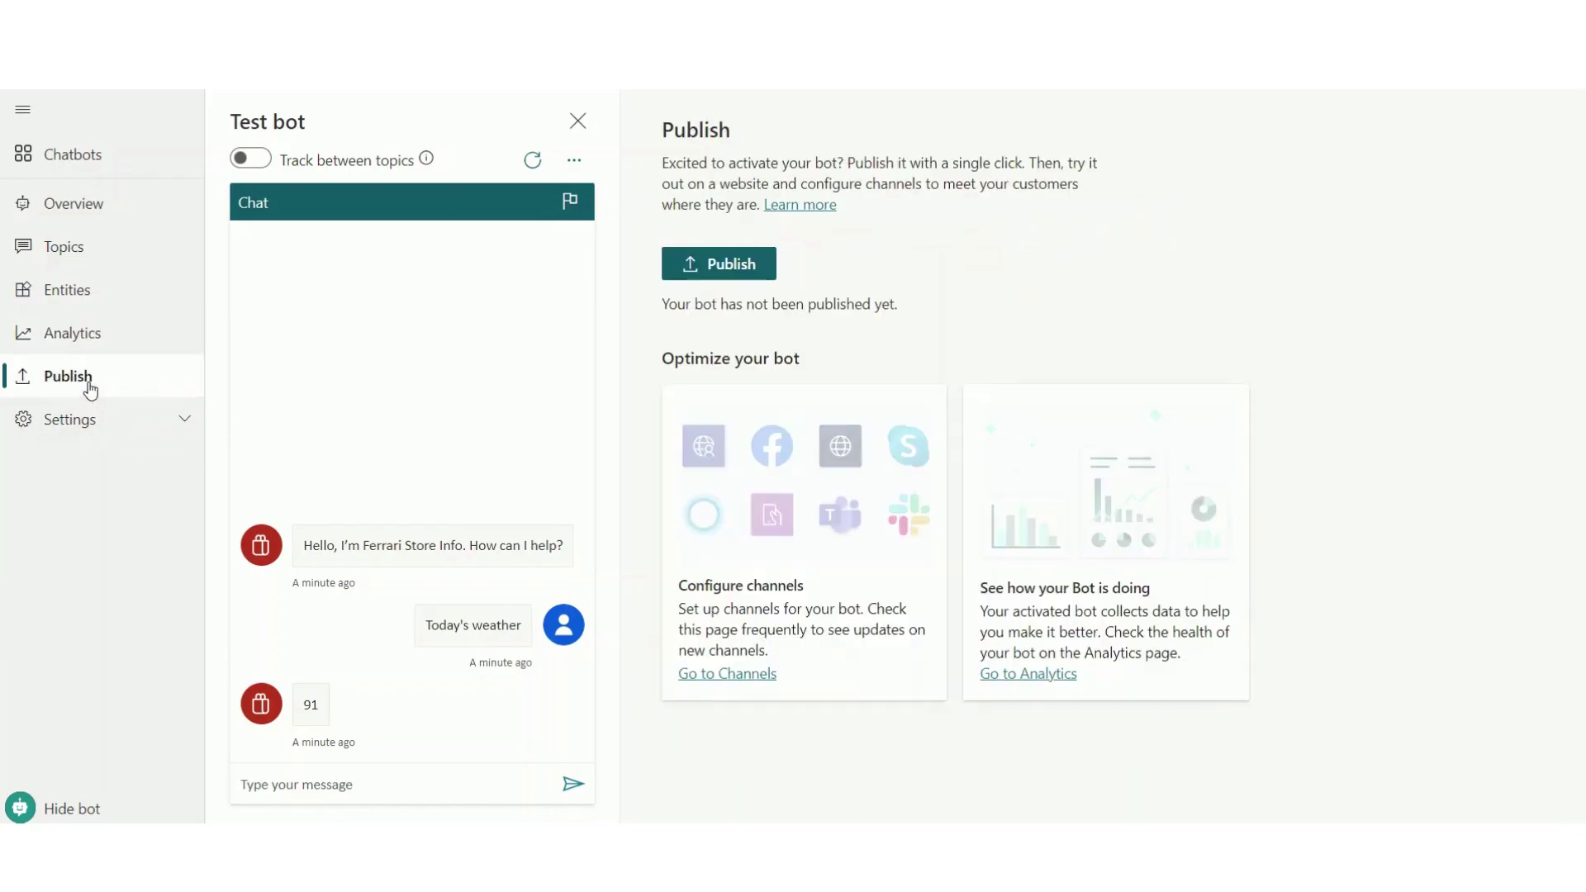
pyautogui.click(717, 272)
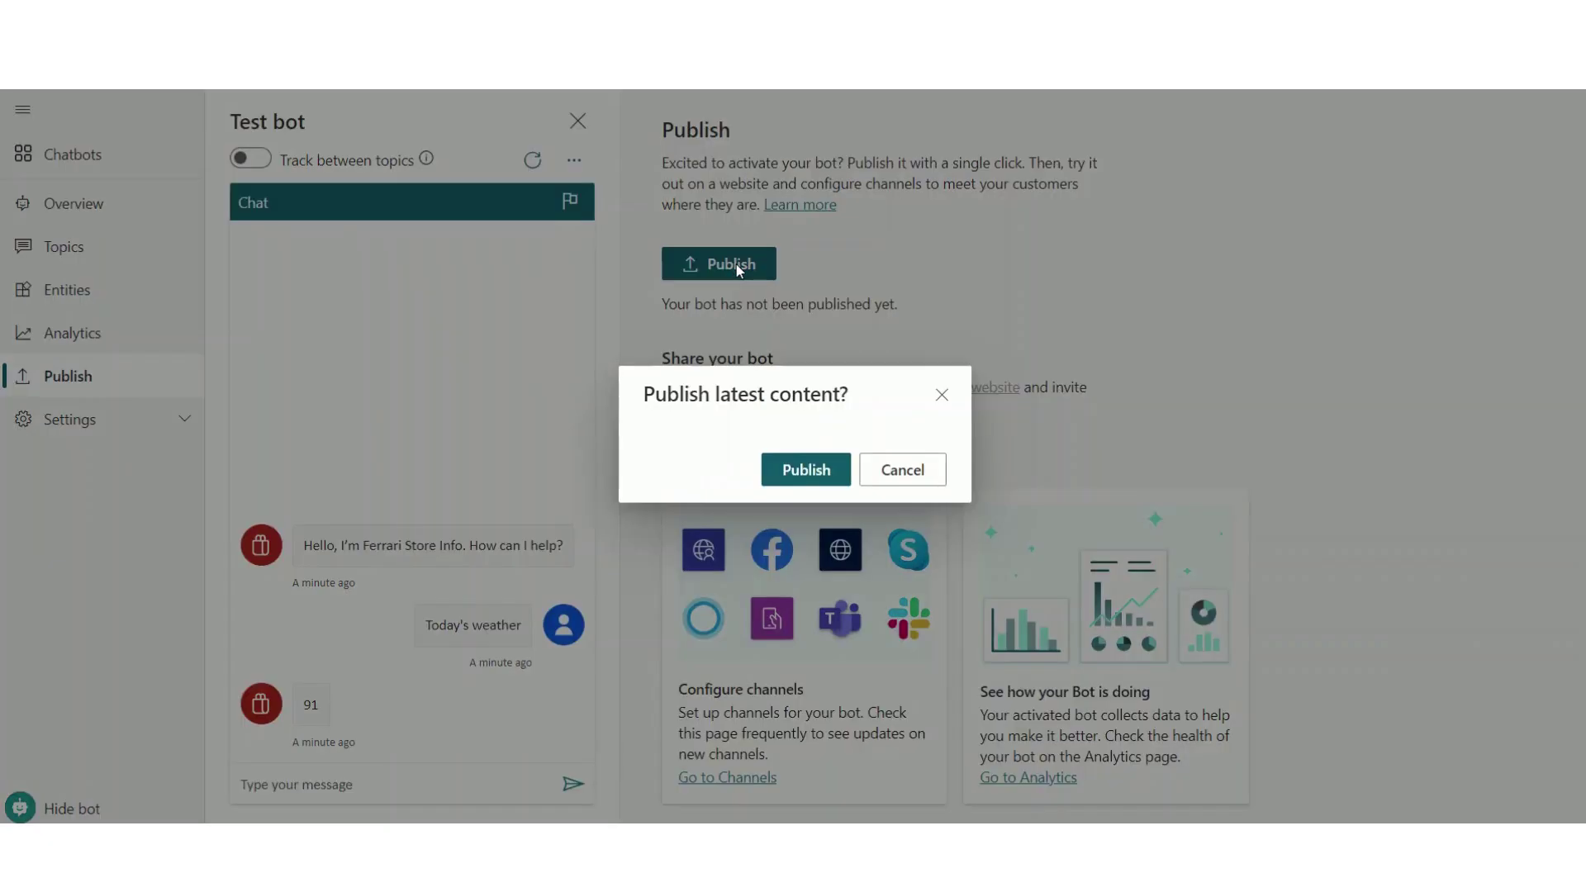
pyautogui.click(808, 469)
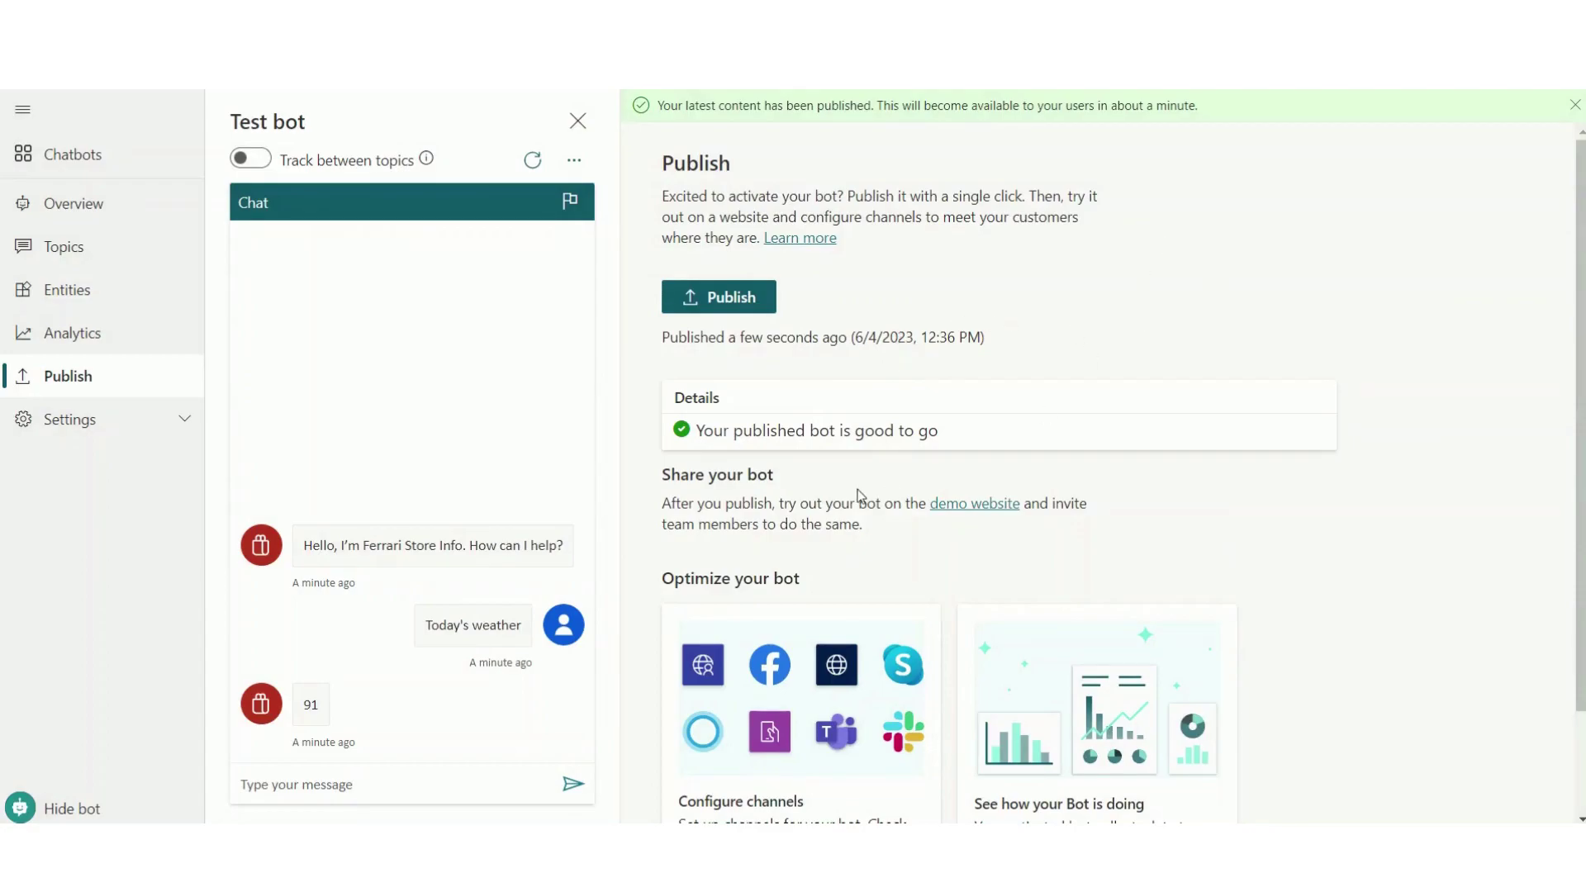
pyautogui.scroll(-1, 661, 570)
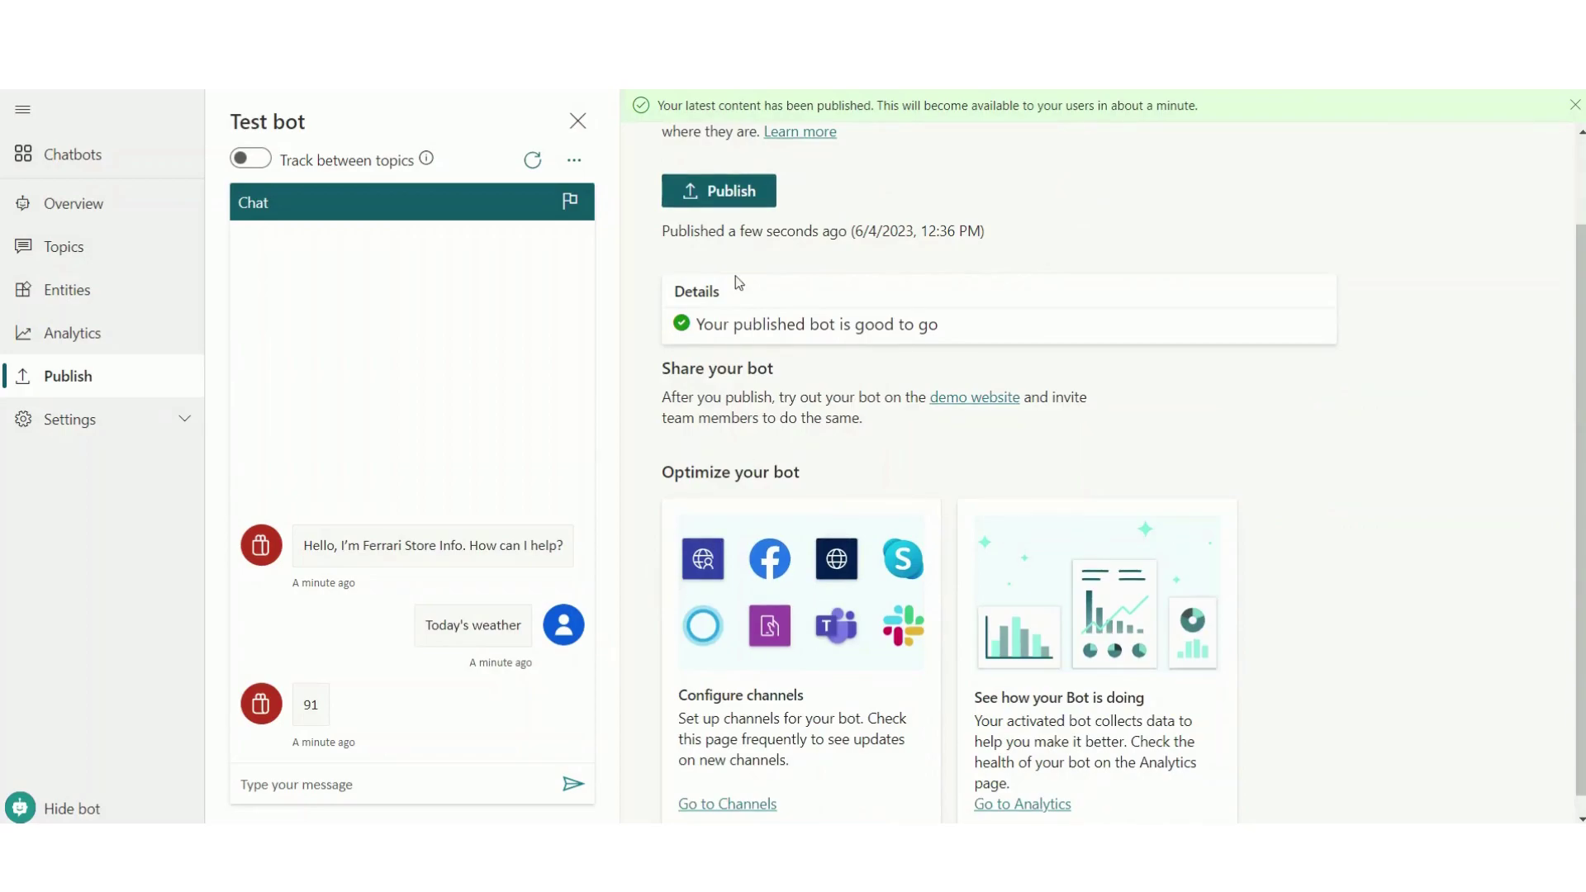
pyautogui.scroll(1, 736, 279)
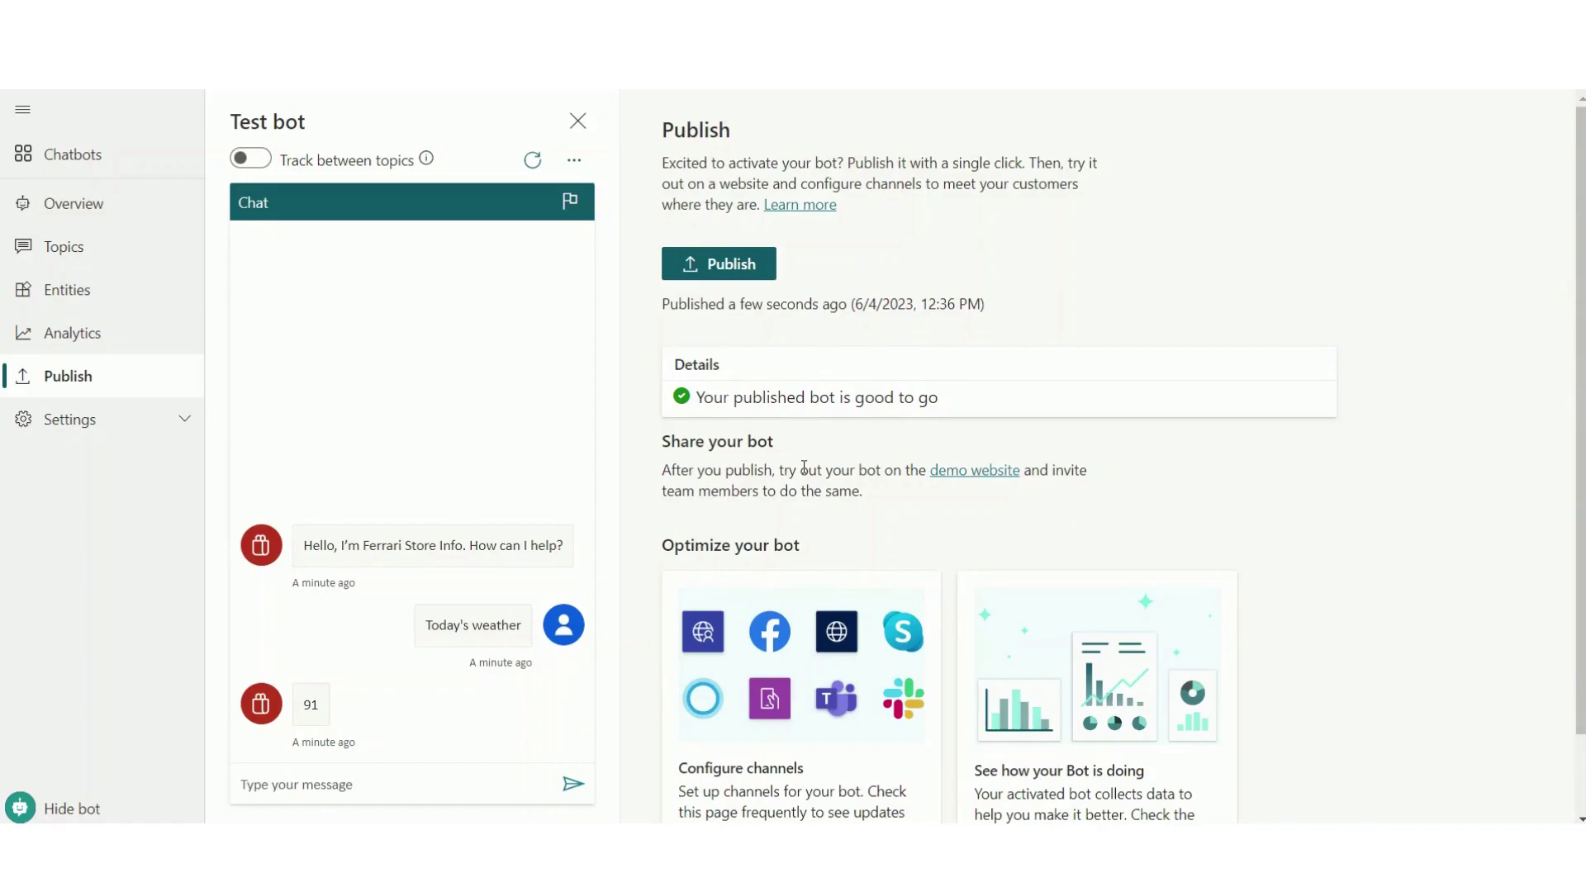
pyautogui.scroll(-1, 804, 467)
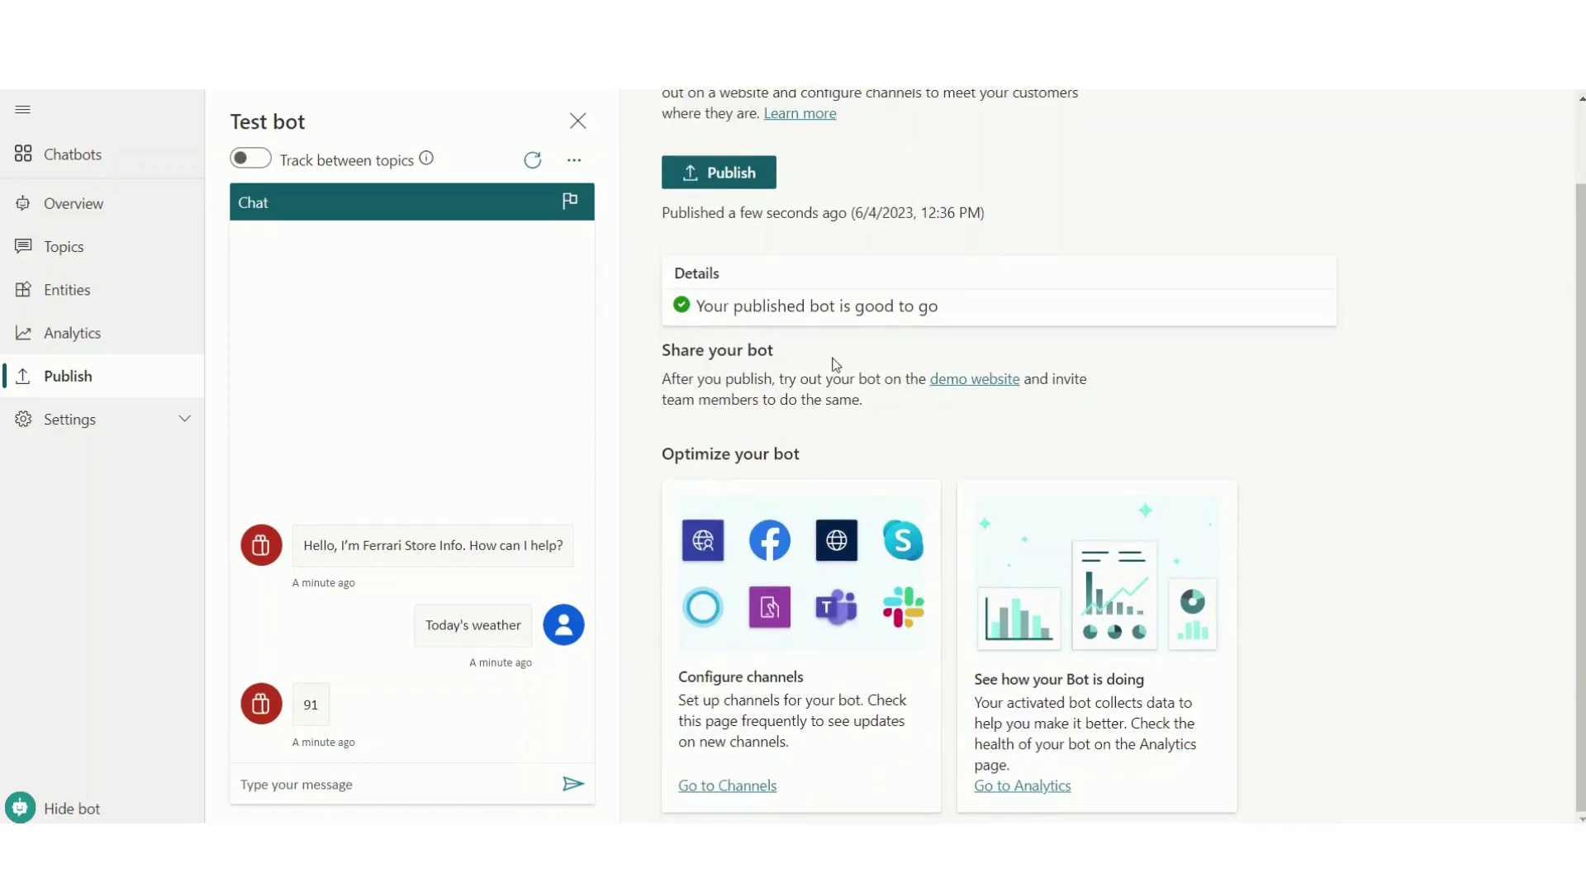
# On the published bot's demo website, ask for "Store timings" with Dubai as the store, and send "today's weather"
pyautogui.click(991, 392)
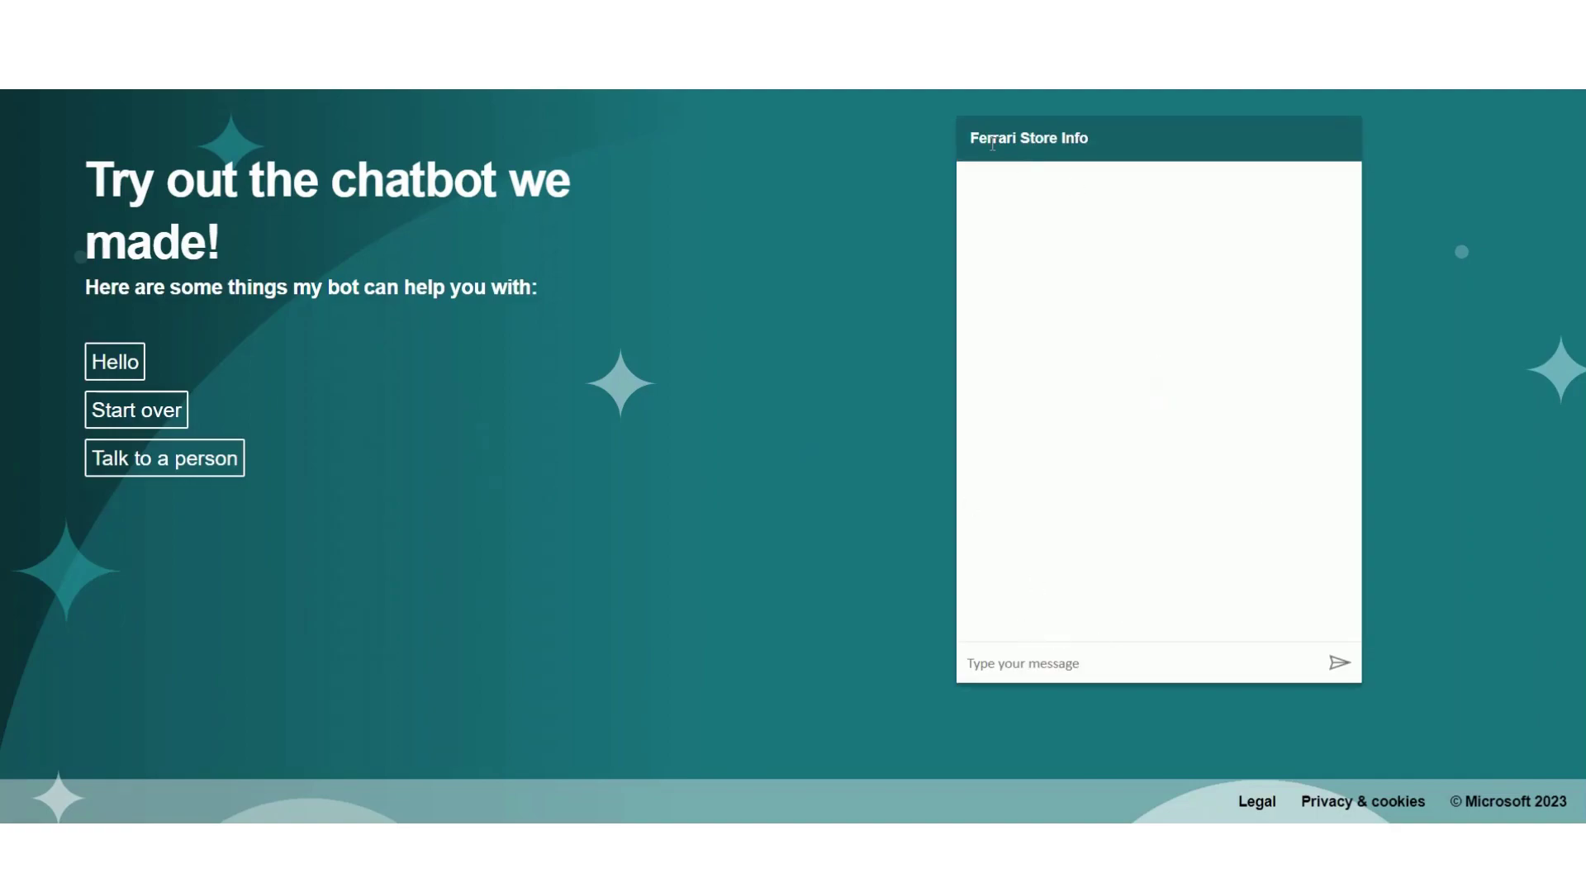
pyautogui.click(1081, 662)
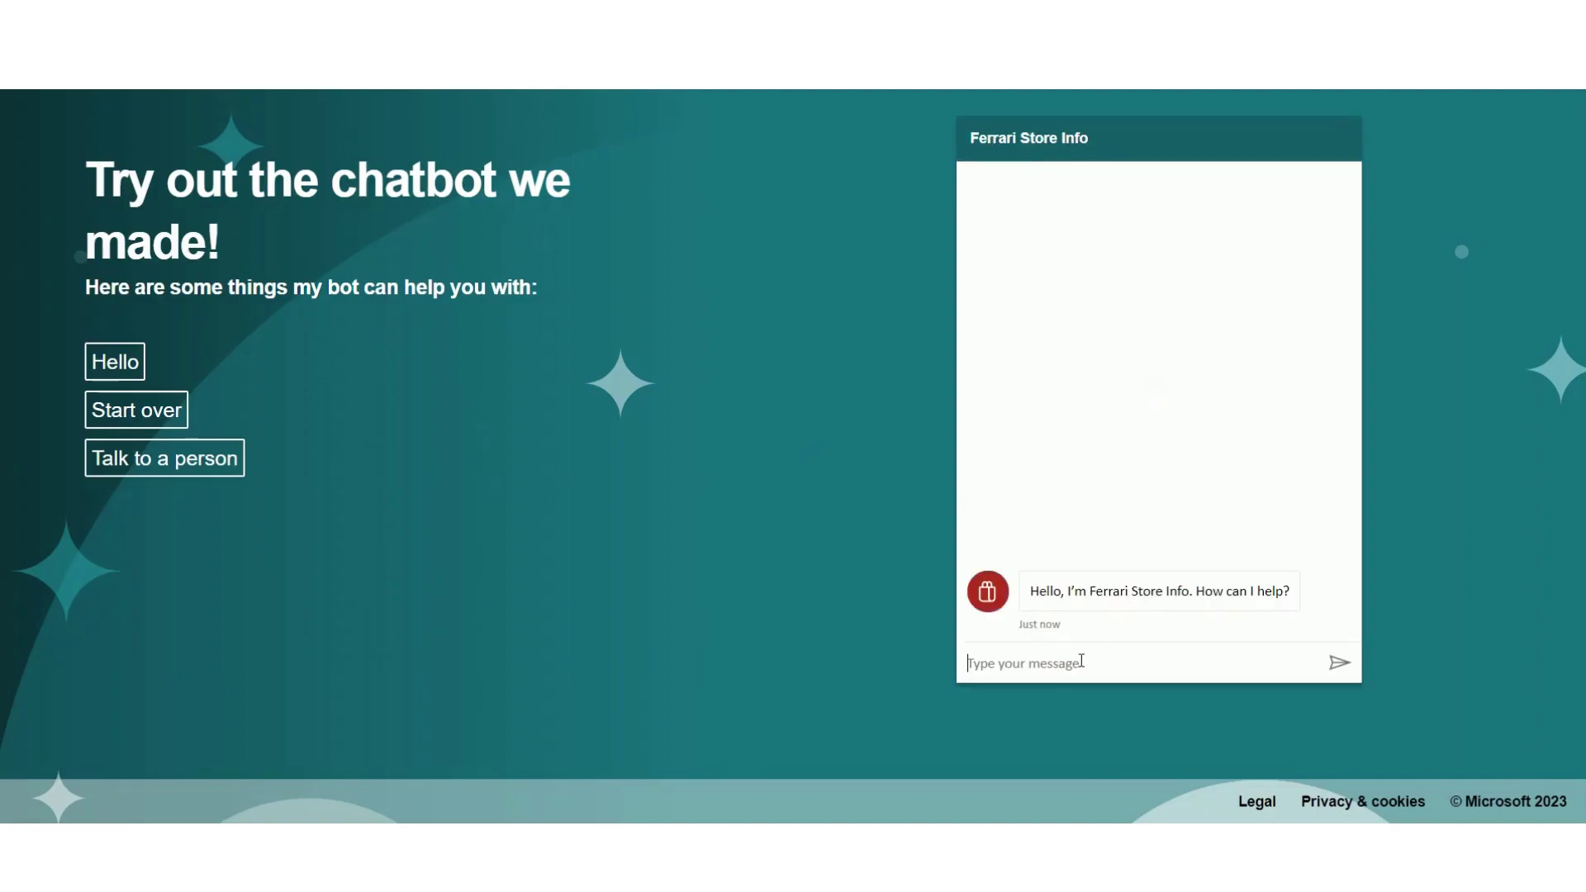
pyautogui.write('Store timings')
pyautogui.press('Return')
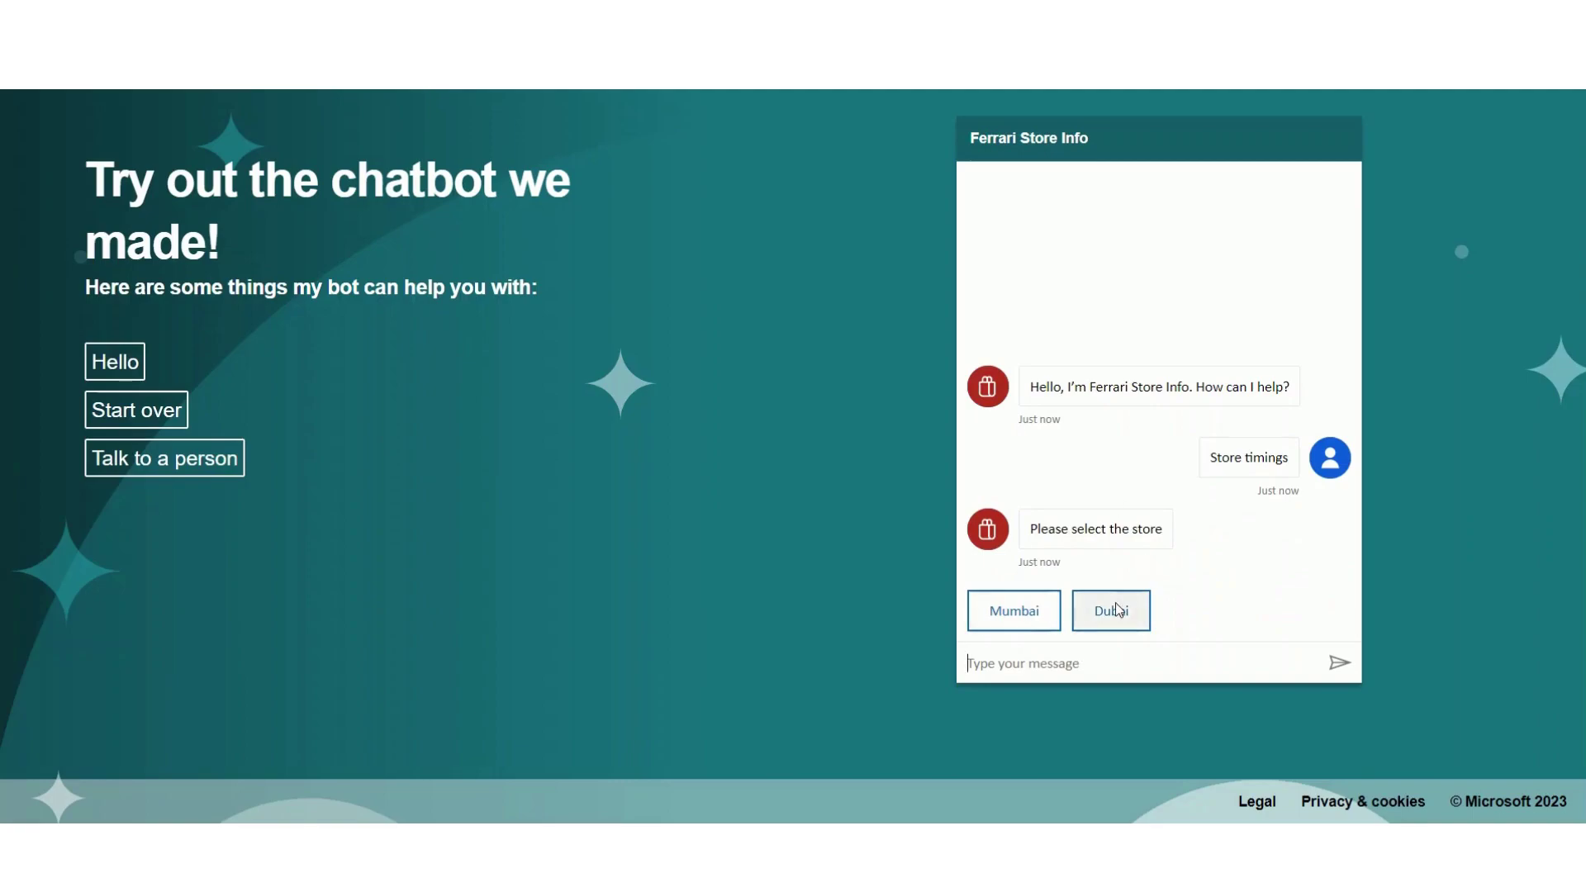
pyautogui.click(1116, 609)
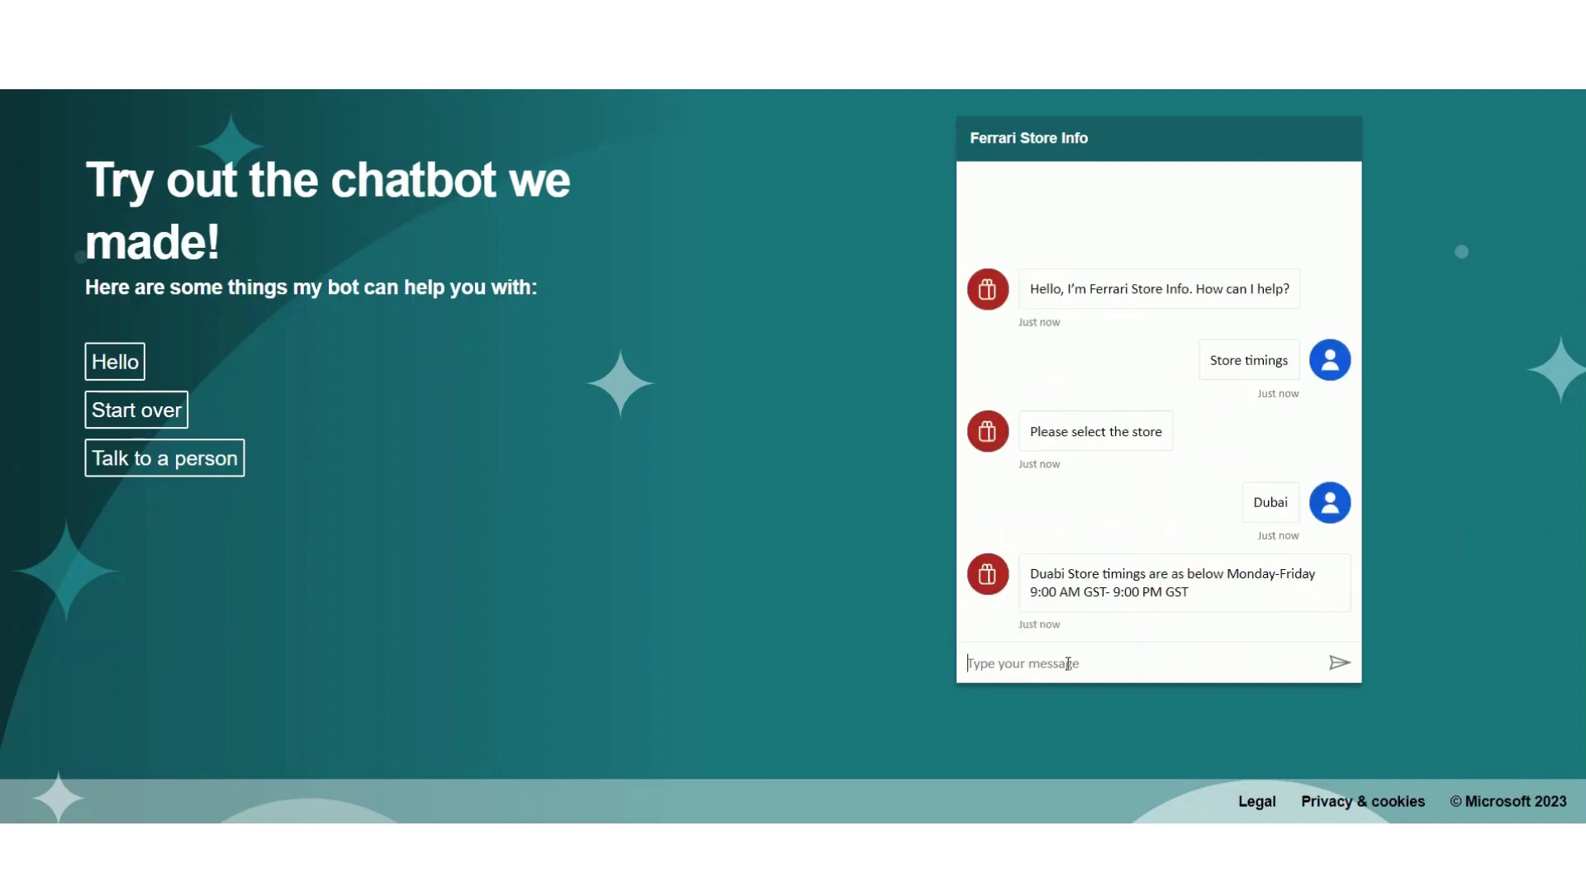
pyautogui.write("today's weather")
pyautogui.press('Return')
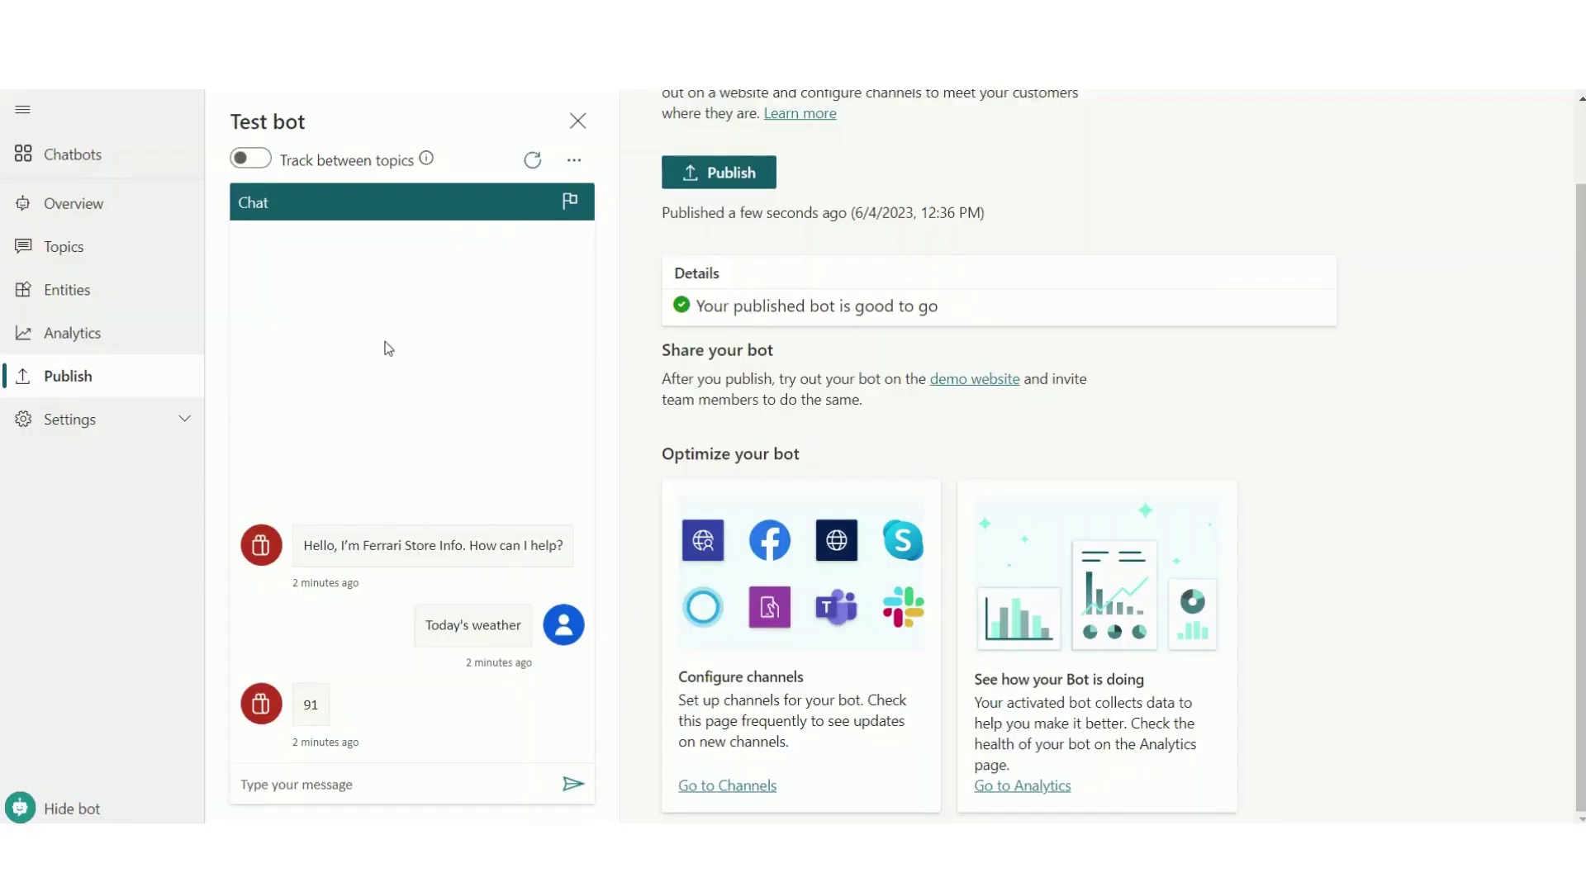
# Examine the bot's general and advanced details and its available channels, including the Microsoft Teams channel details
pyautogui.click(182, 424)
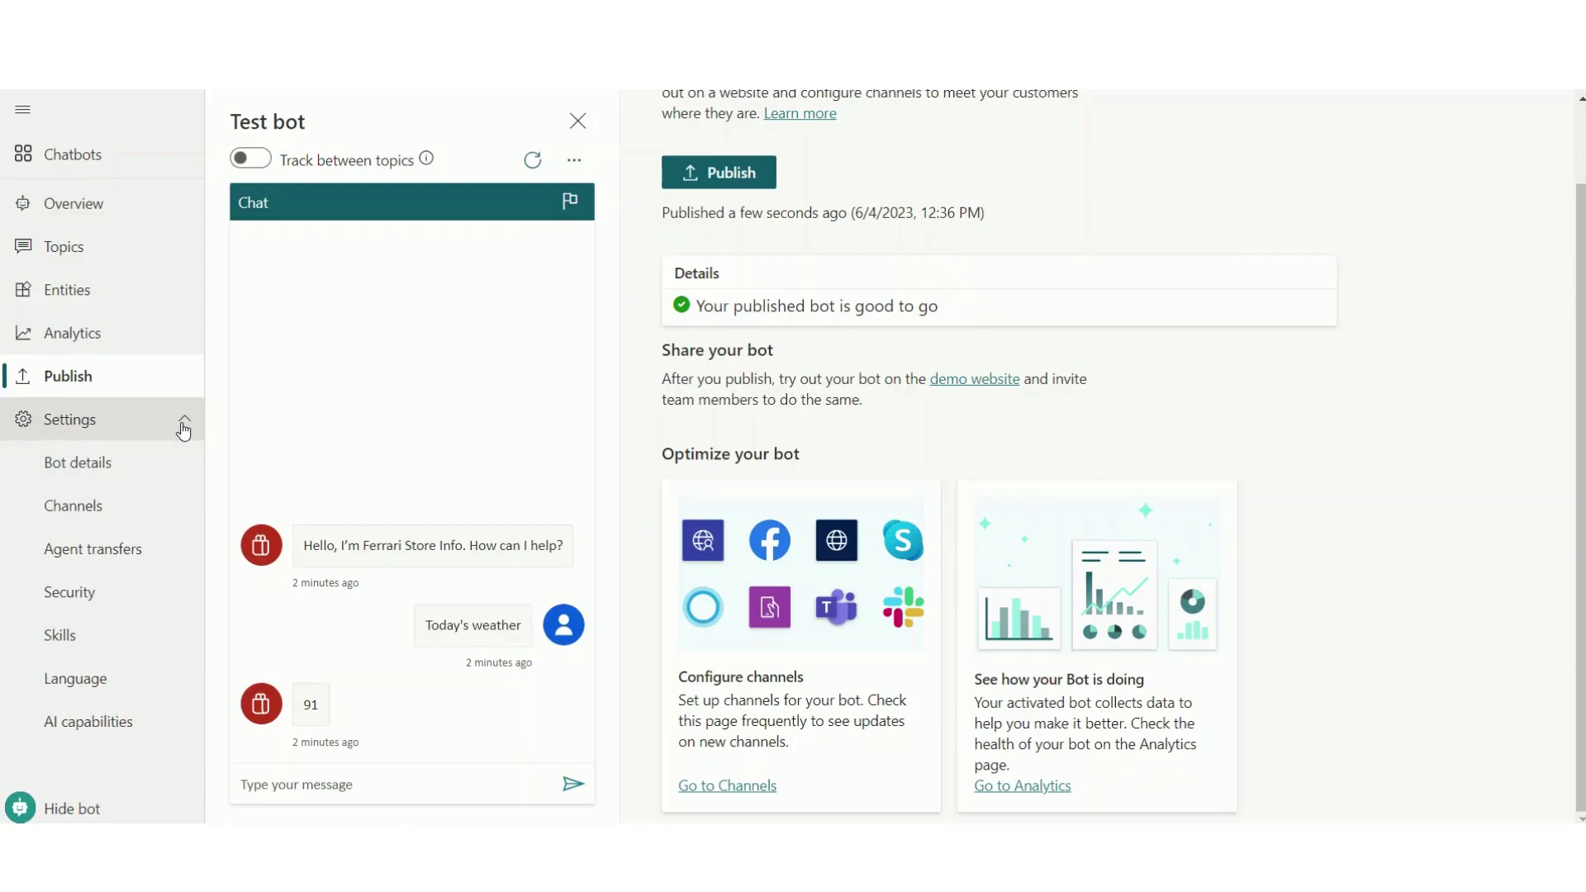
pyautogui.click(83, 469)
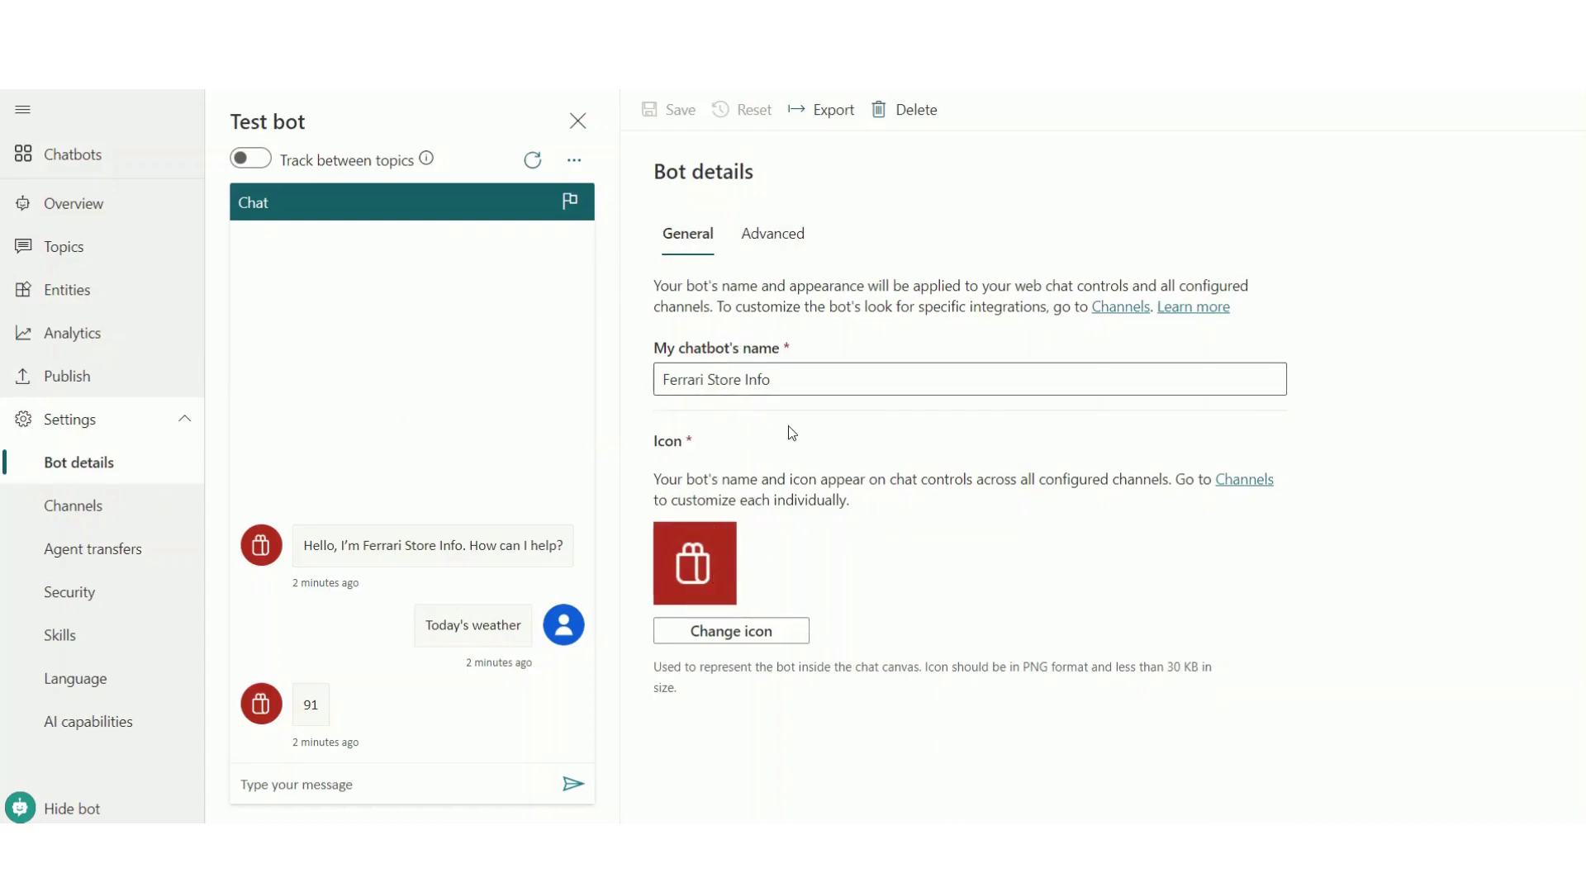
pyautogui.click(772, 234)
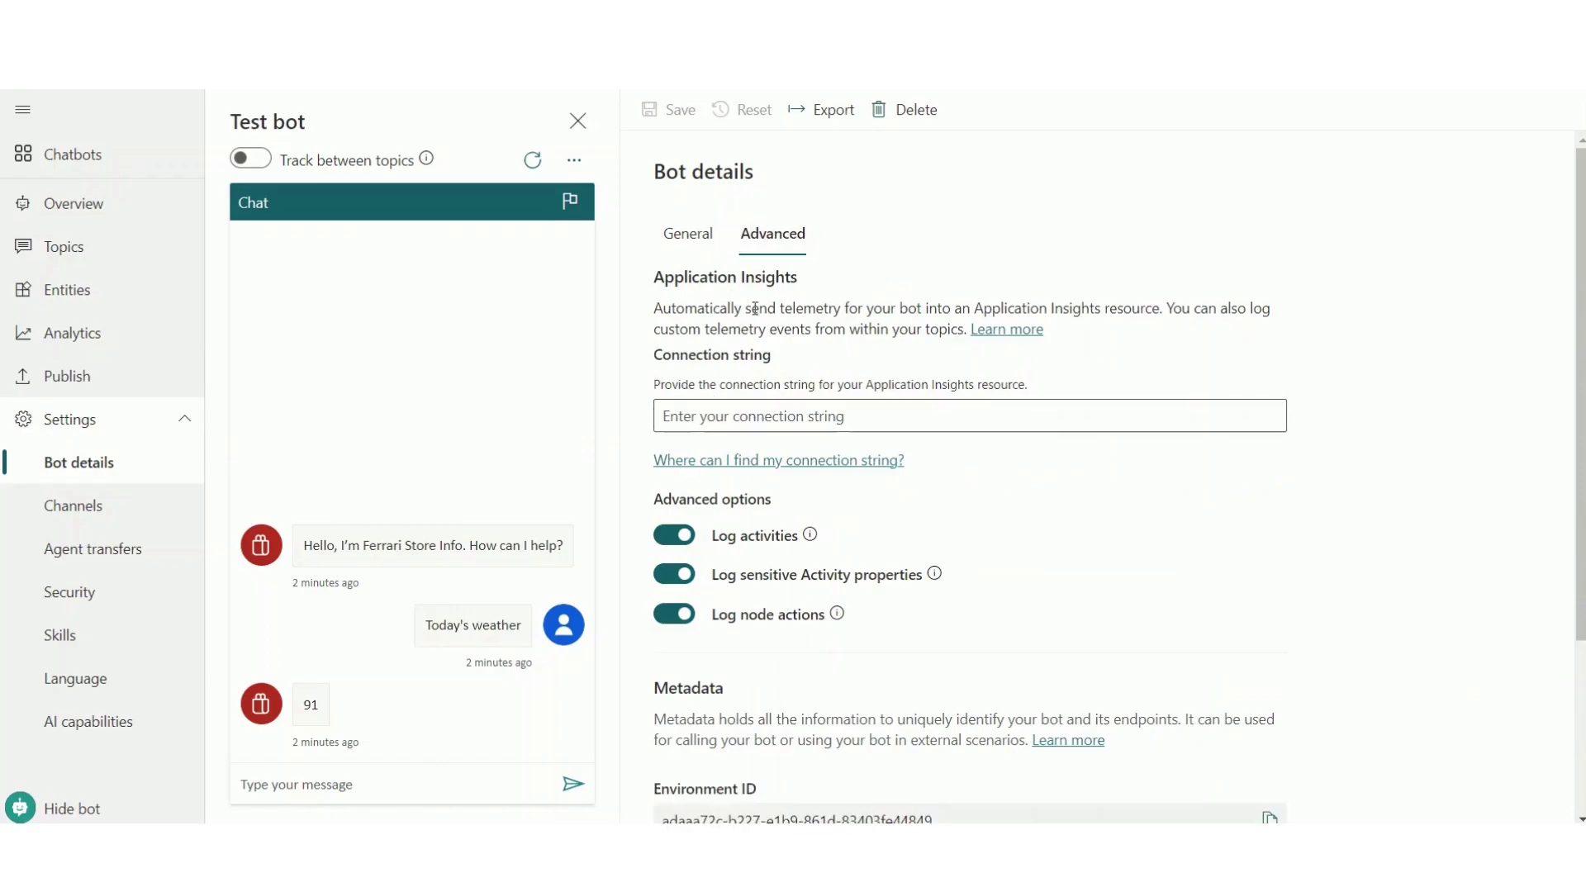
pyautogui.scroll(-3, 925, 604)
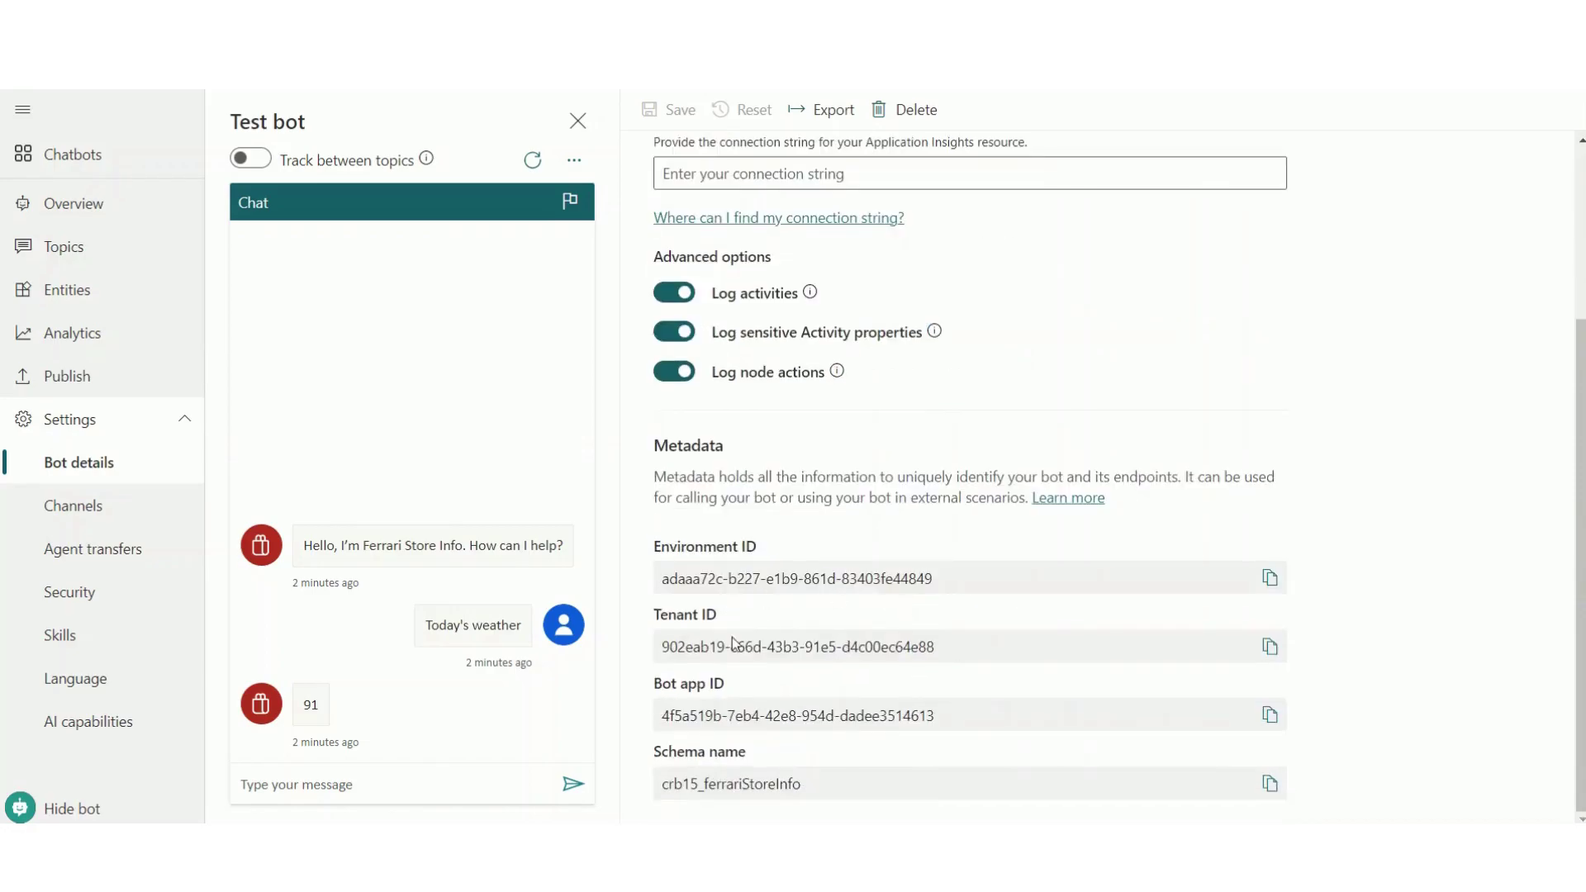
pyautogui.scroll(3, 835, 465)
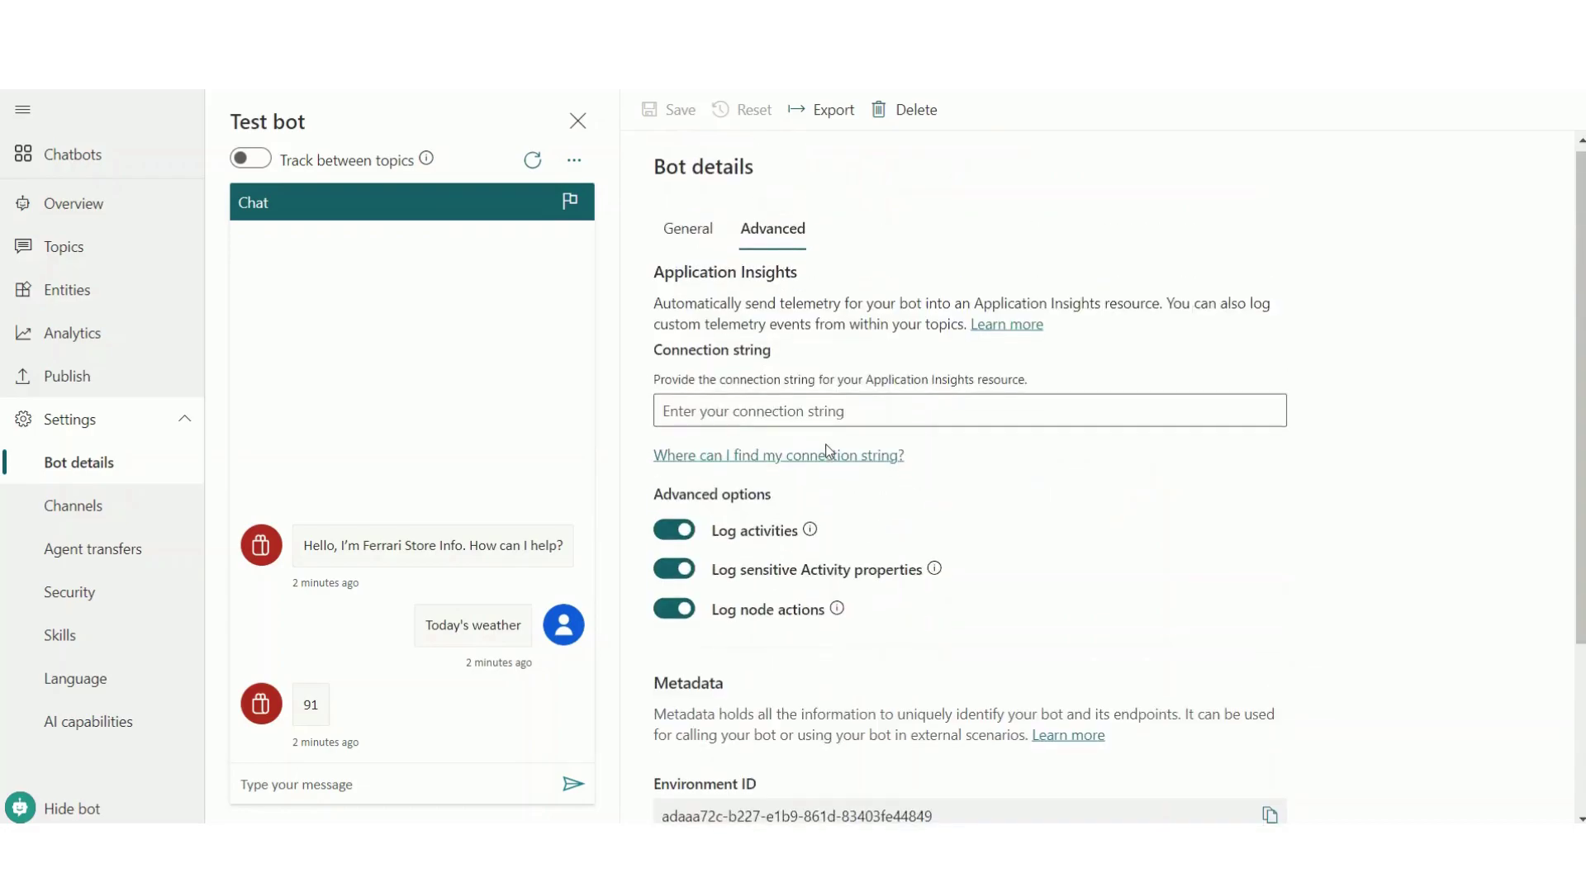
pyautogui.click(92, 514)
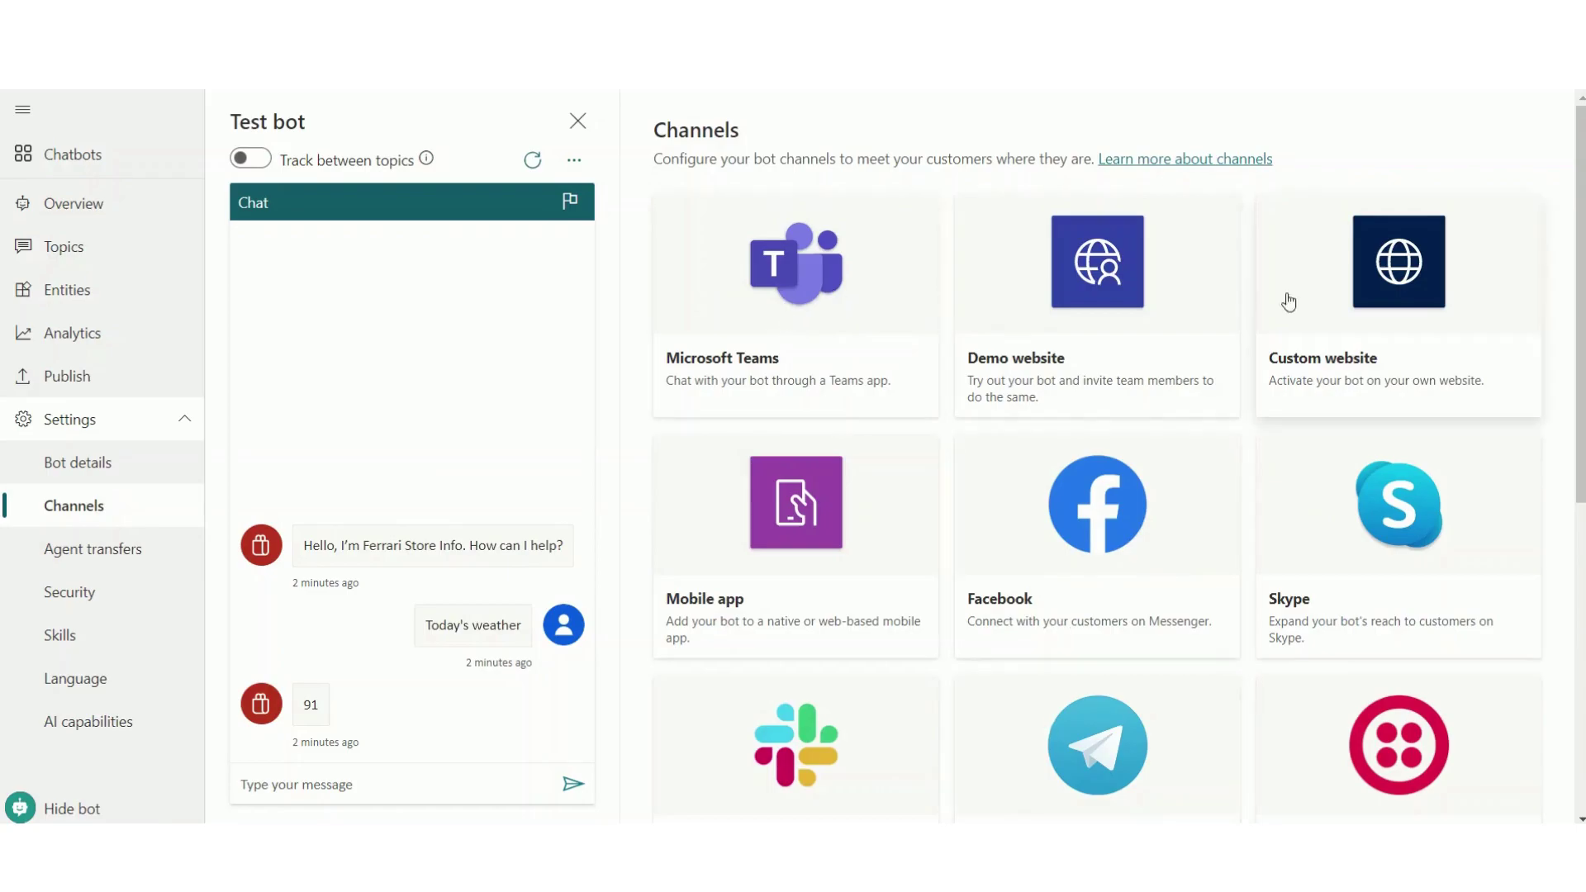
pyautogui.click(816, 342)
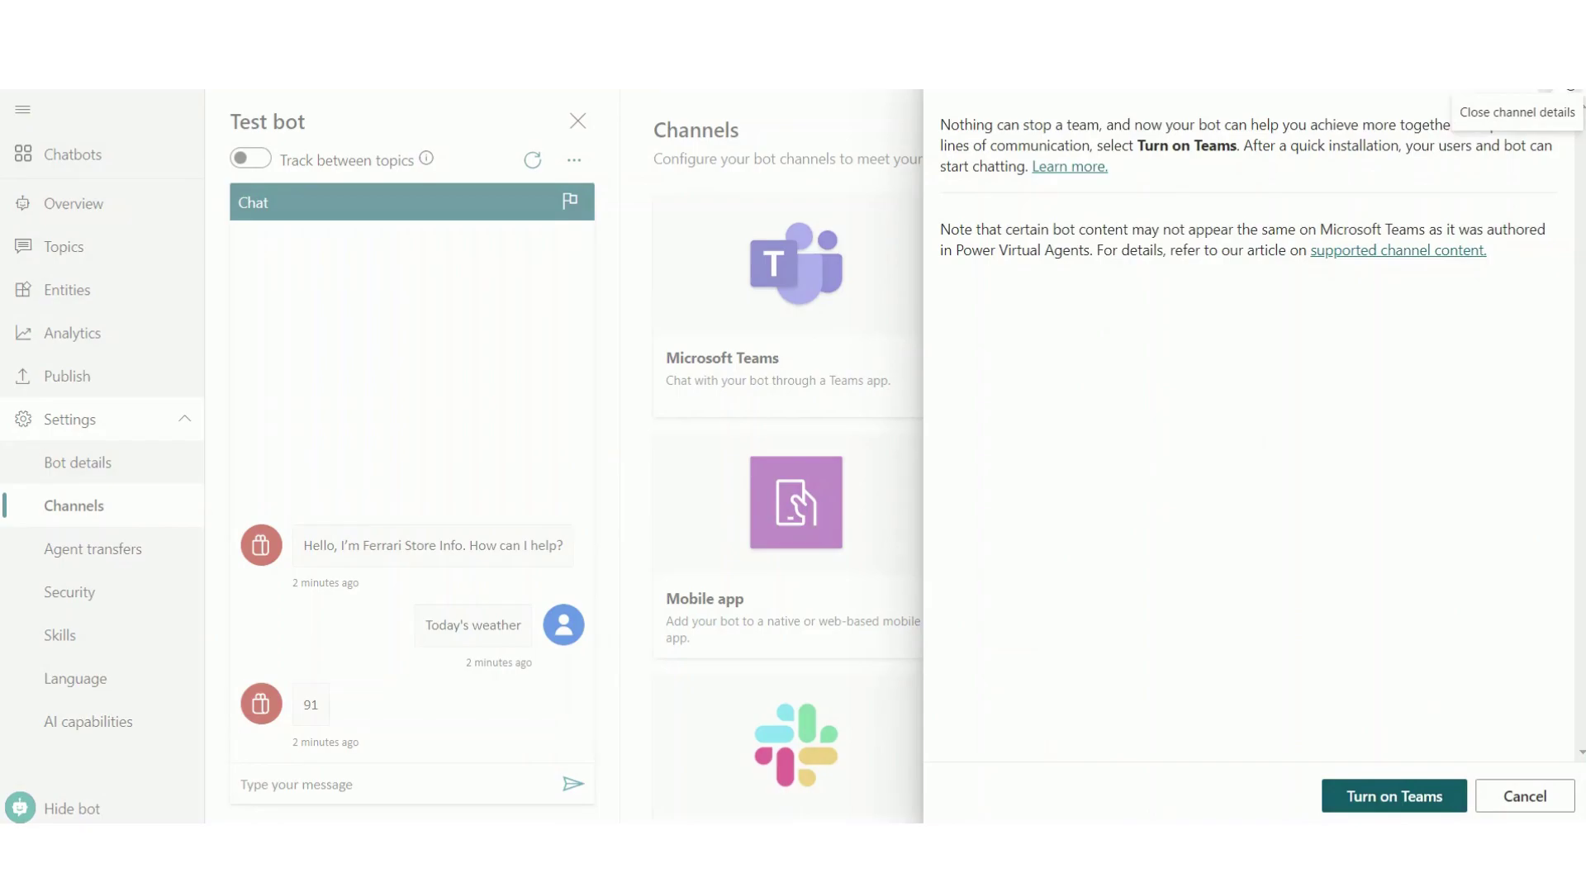
pyautogui.click(1559, 101)
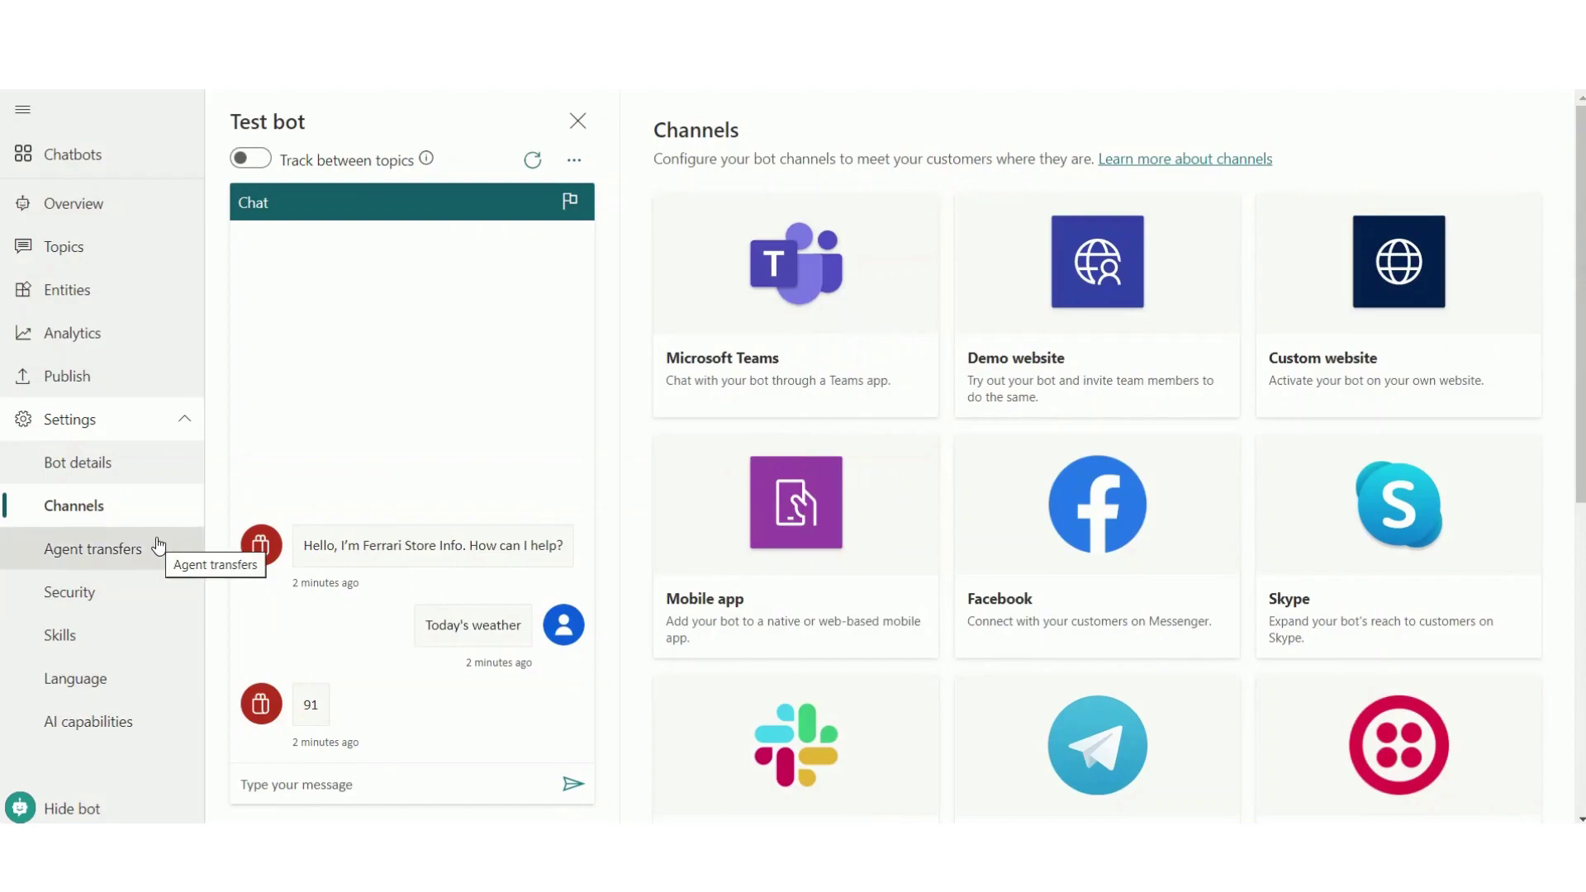
# Review the bot's agent transfer, security and AI capabilities settings, and return to the list of chatbots
pyautogui.click(112, 559)
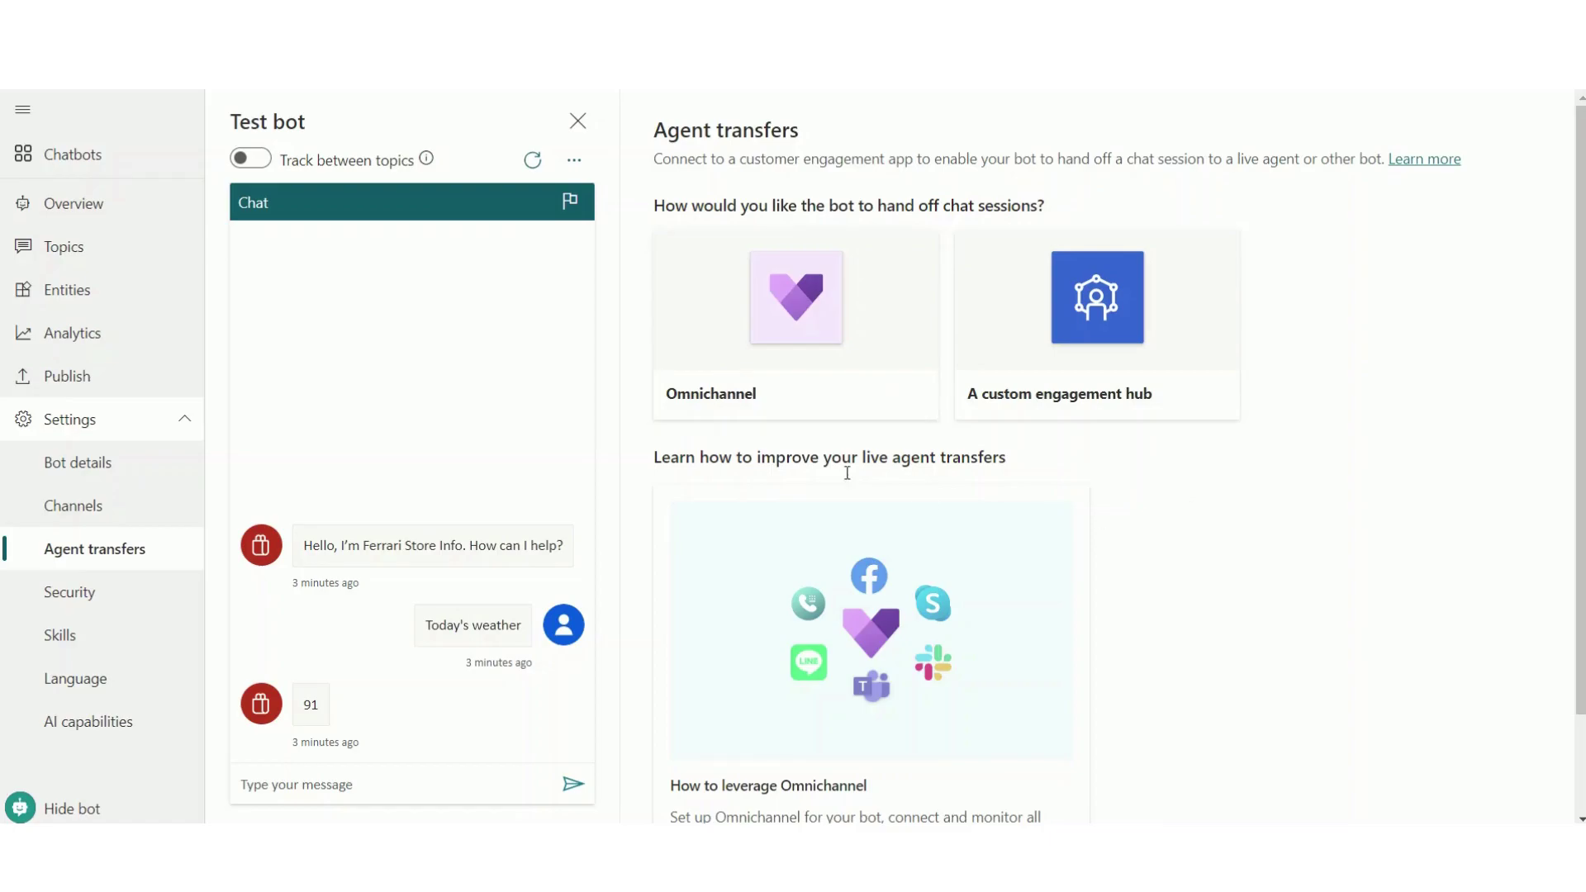
pyautogui.scroll(-2, 1103, 519)
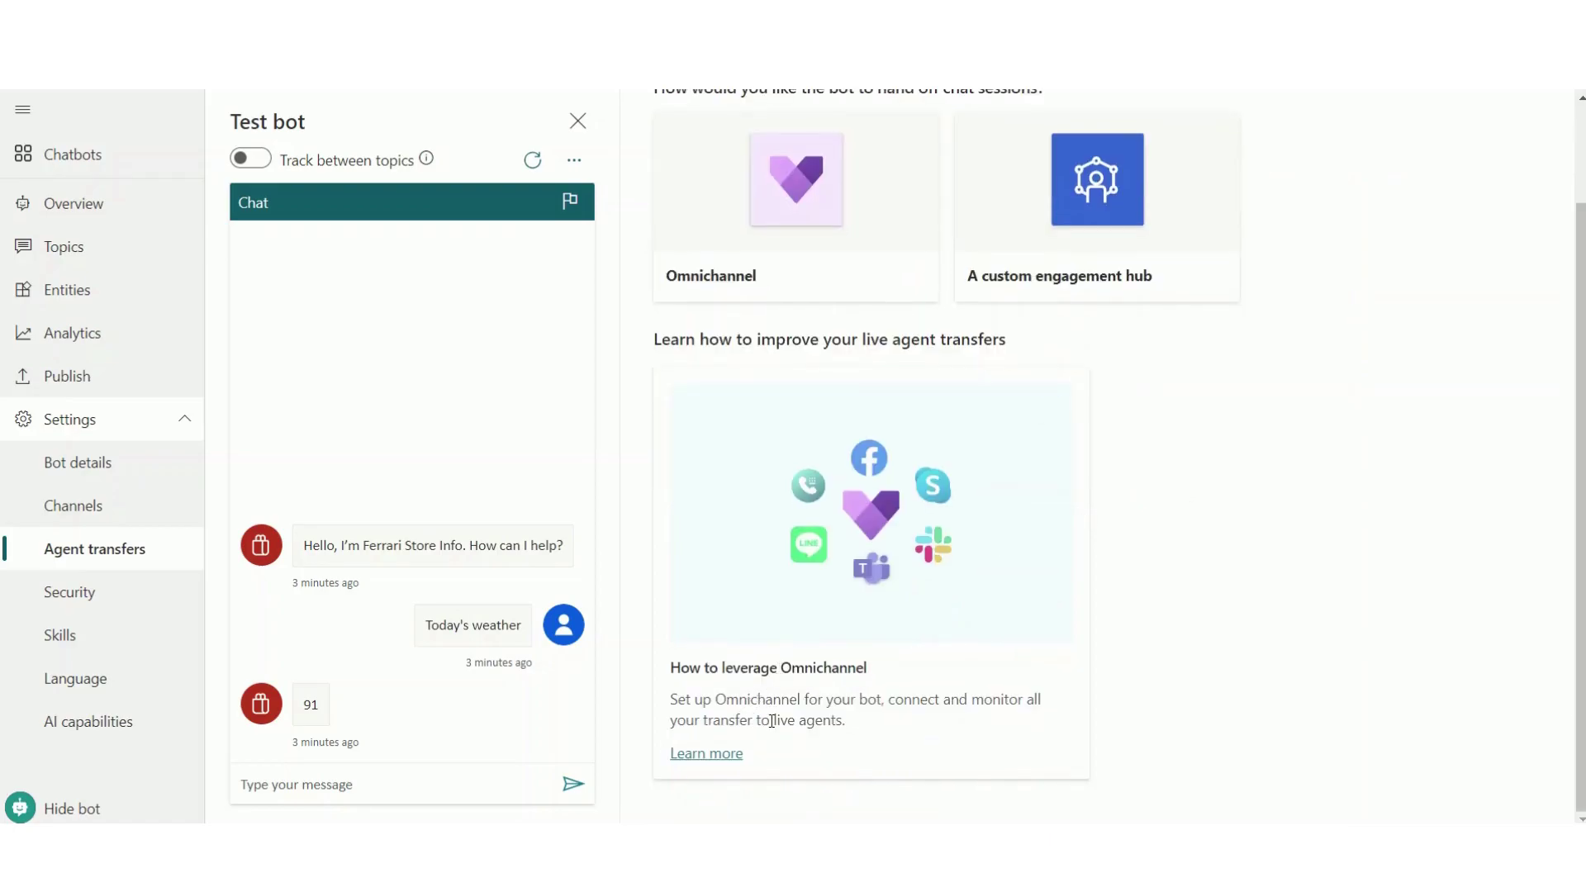
pyautogui.moveTo(821, 642)
pyautogui.scroll(2, 840, 547)
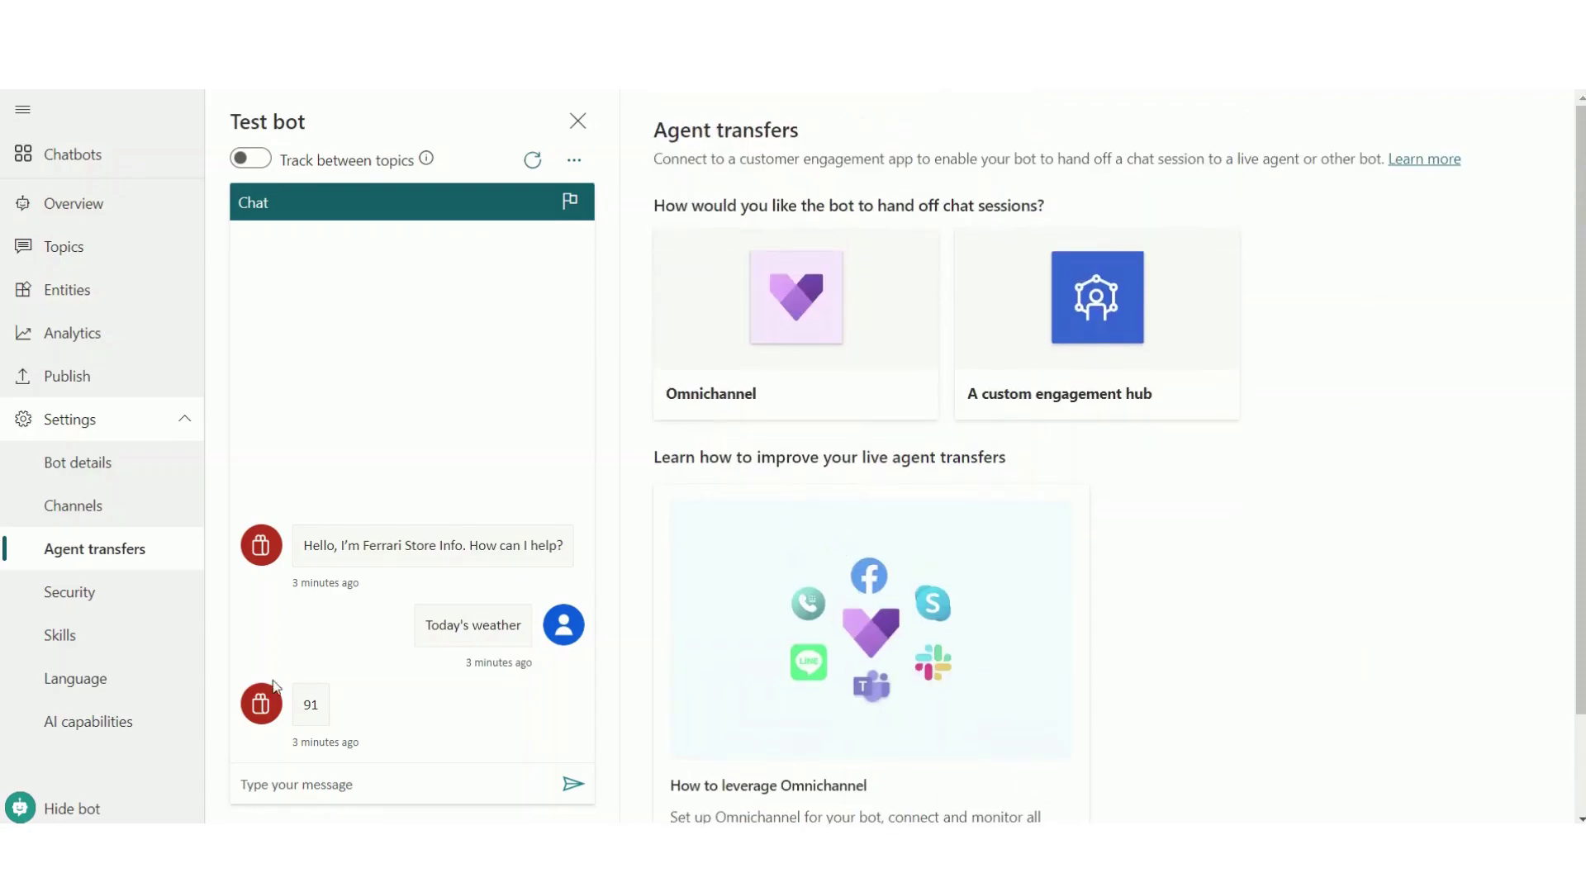
pyautogui.click(102, 594)
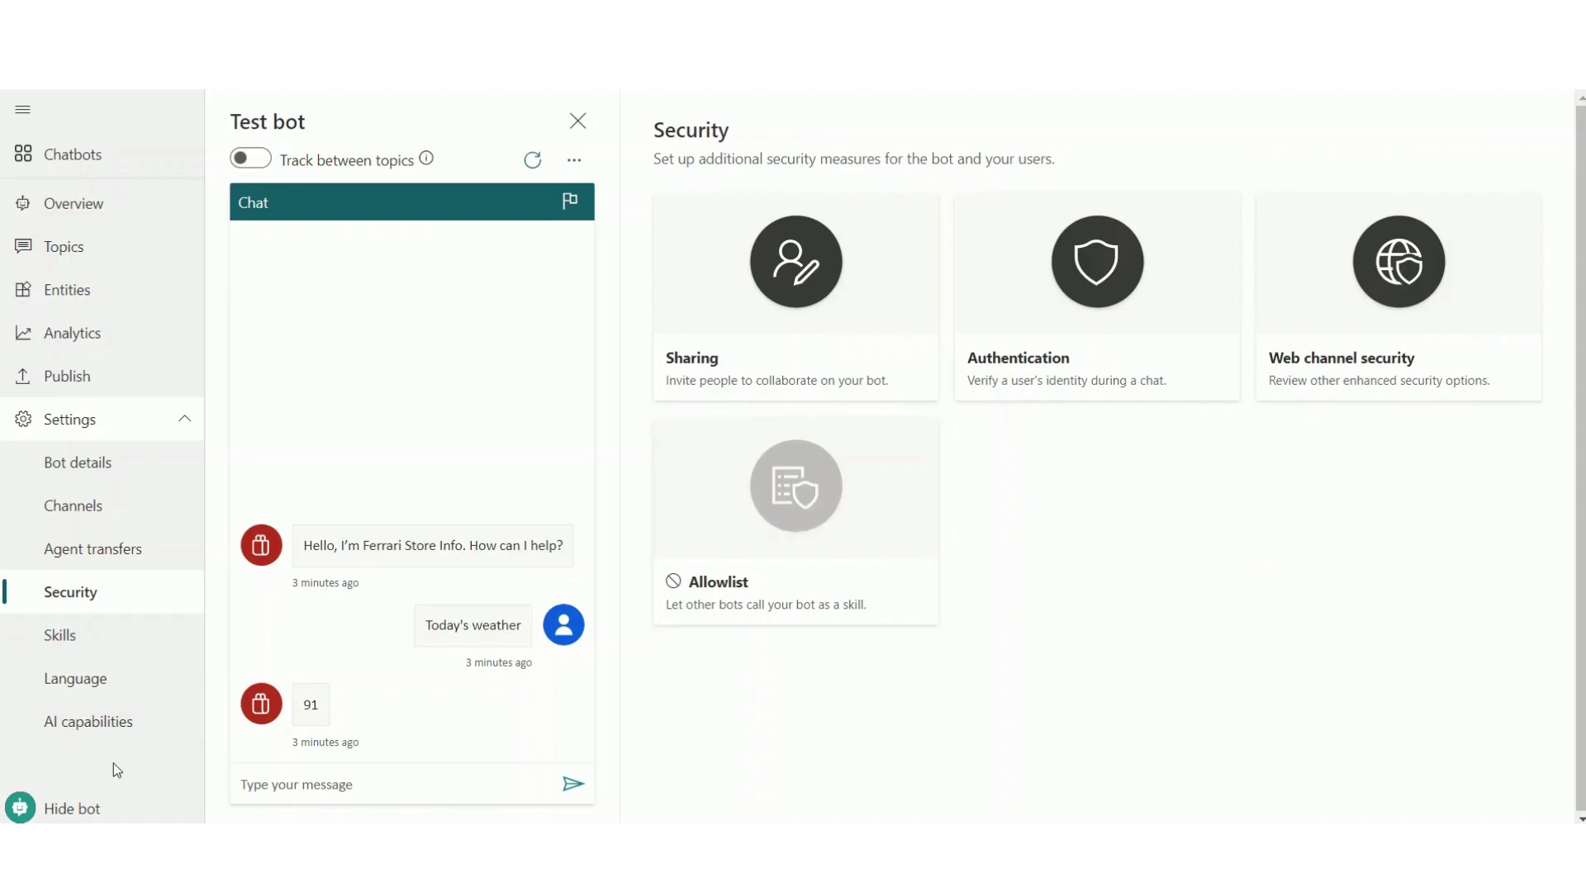
pyautogui.click(98, 723)
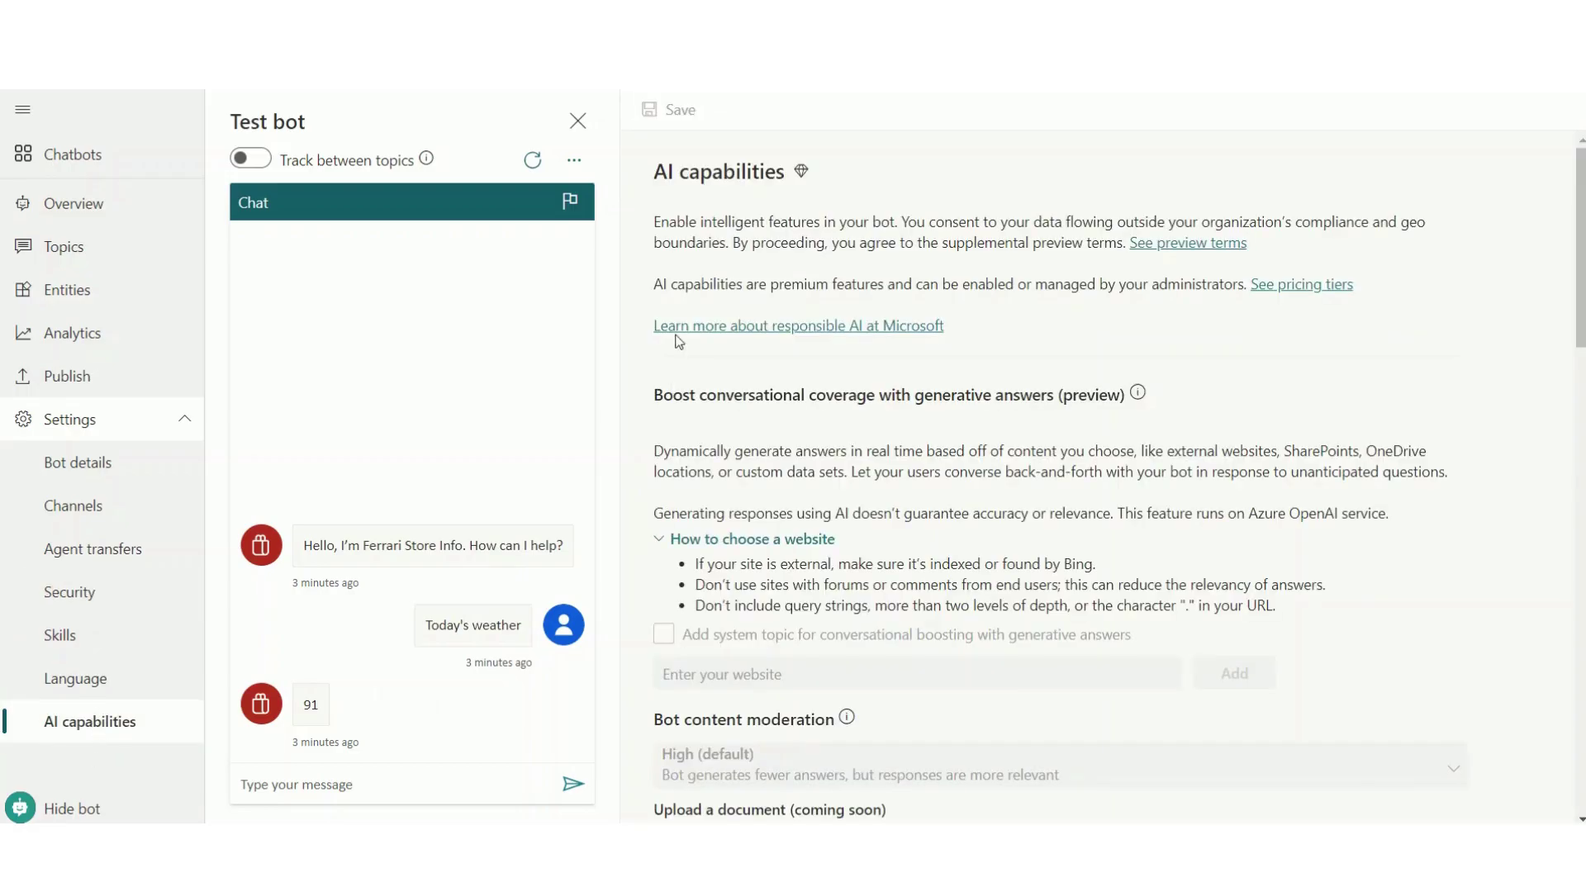
pyautogui.scroll(-6, 733, 506)
pyautogui.scroll(6, 734, 507)
pyautogui.scroll(-6, 733, 506)
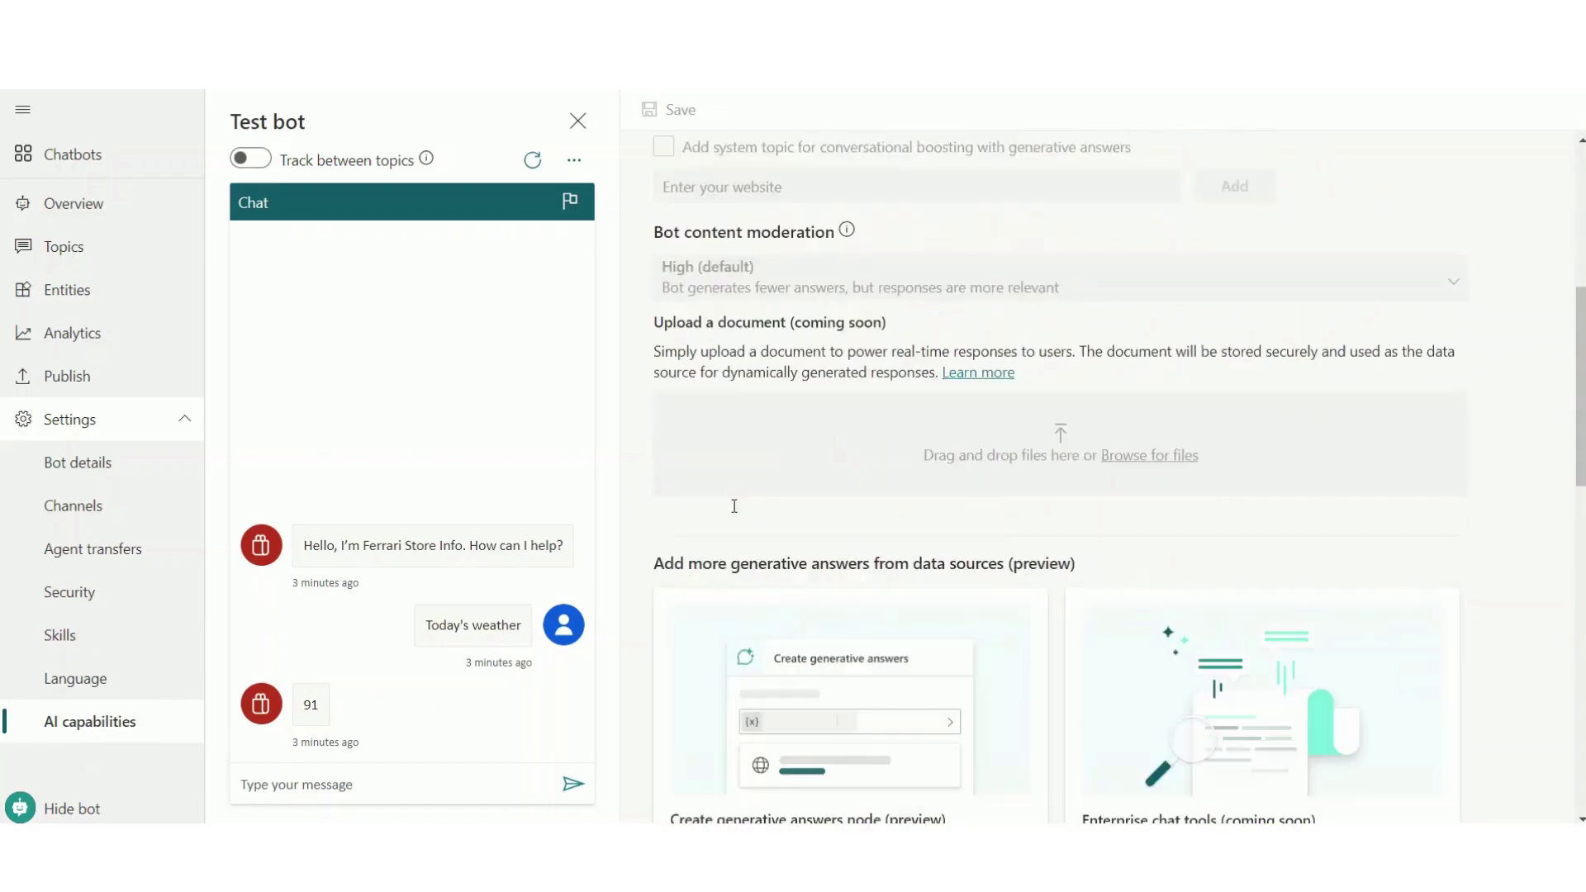
pyautogui.scroll(6, 802, 413)
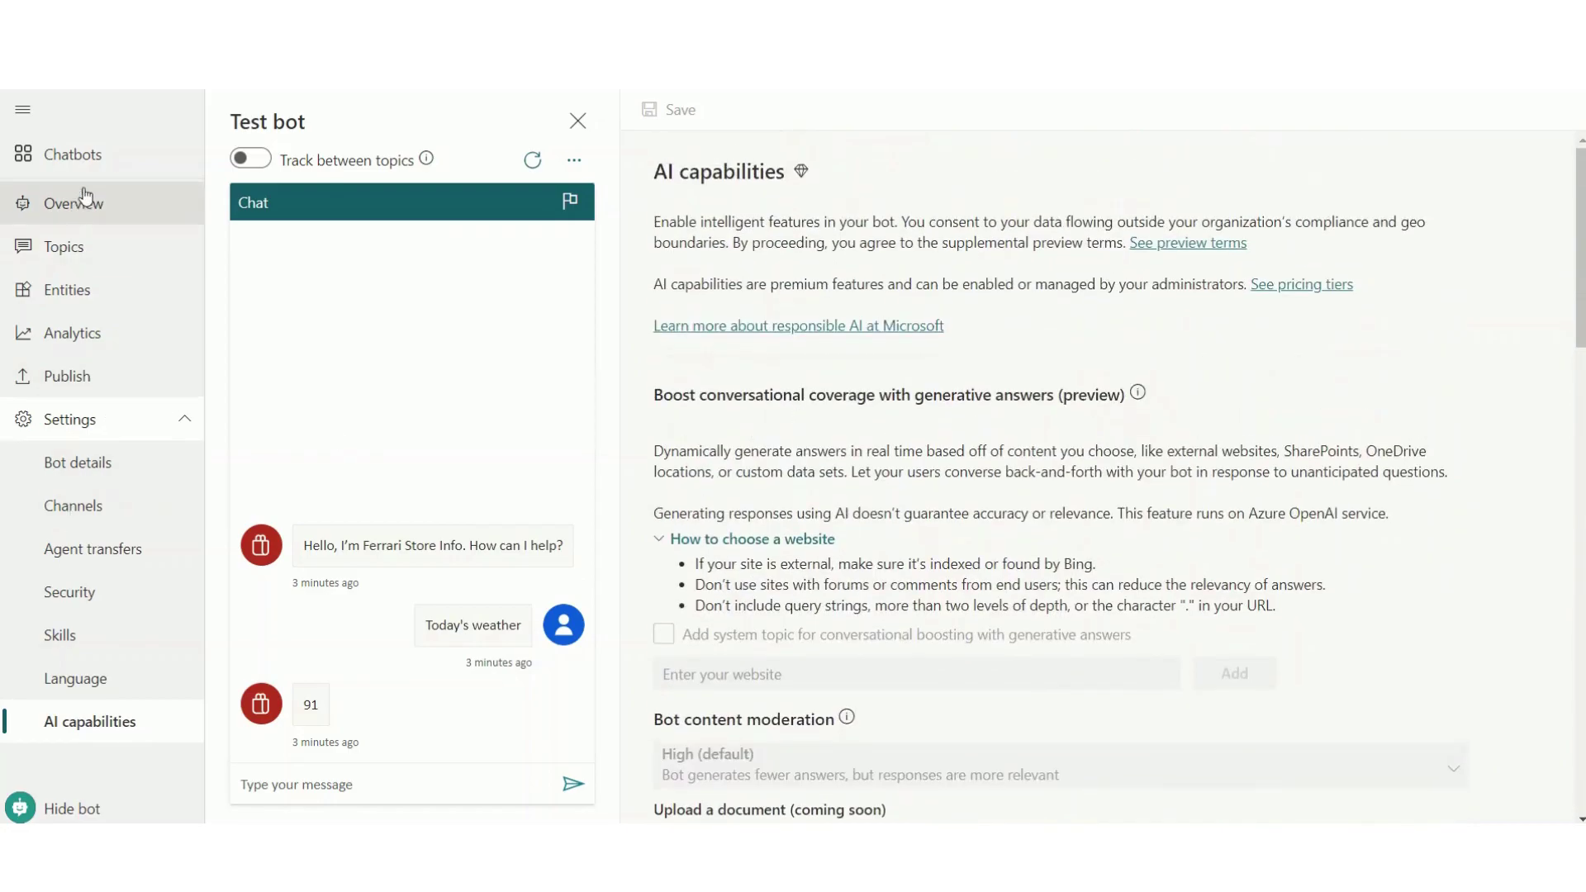
pyautogui.click(113, 159)
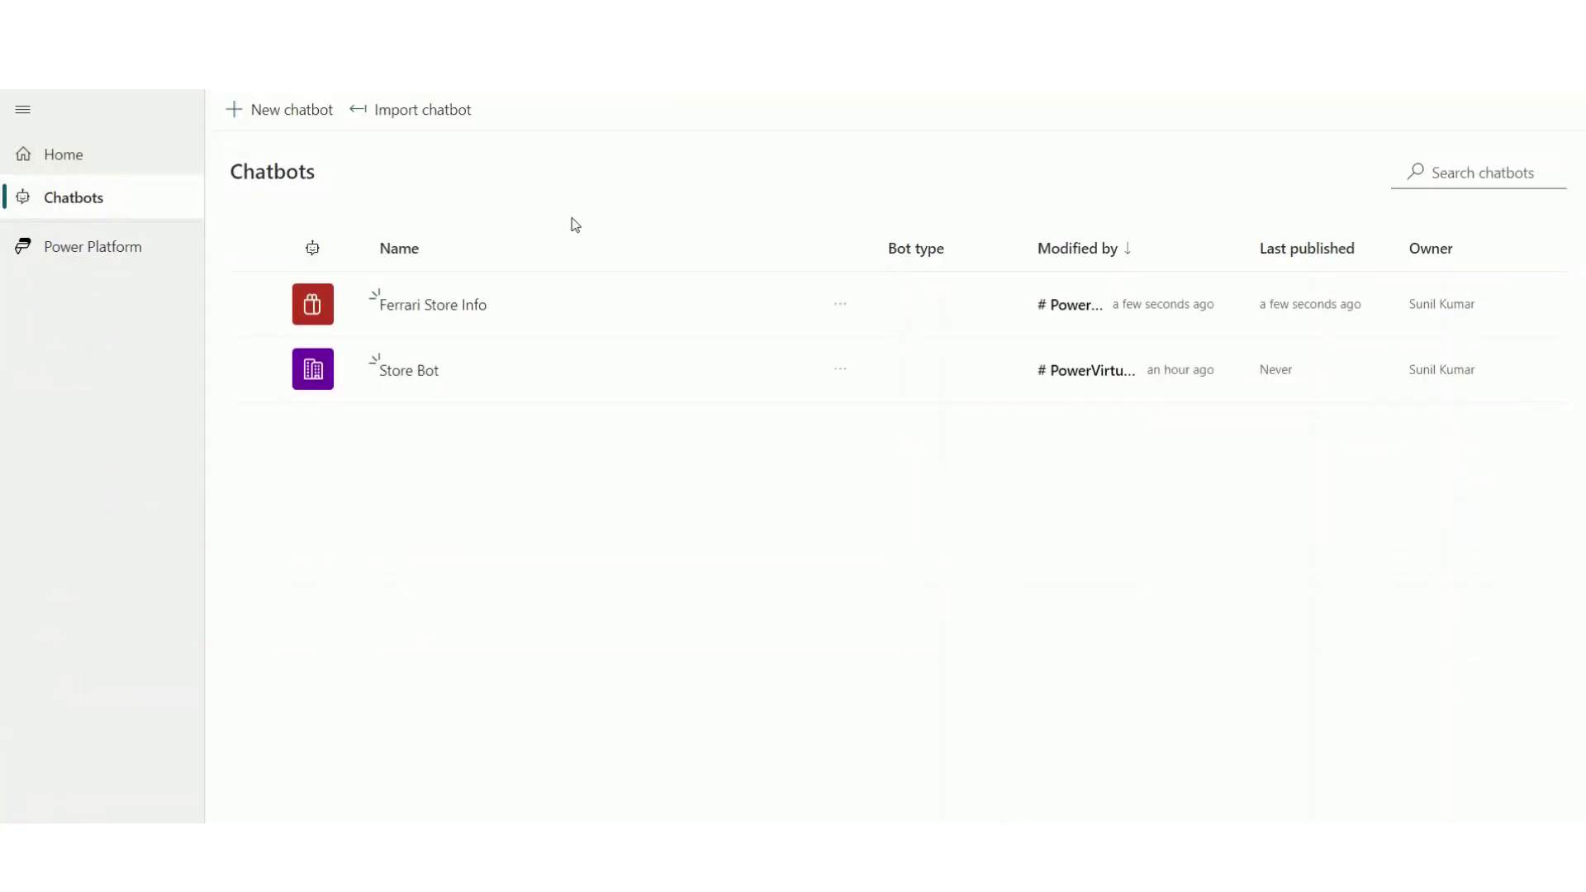